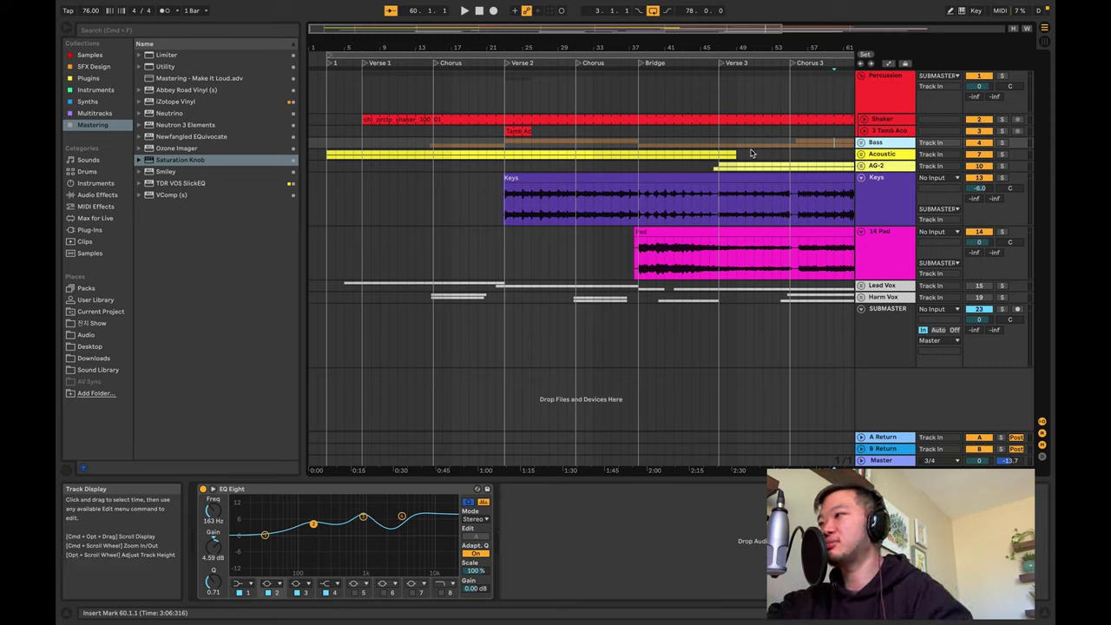
Find the Ballad Reverb preset in the browser and load it onto the Percussion group track
click(882, 92)
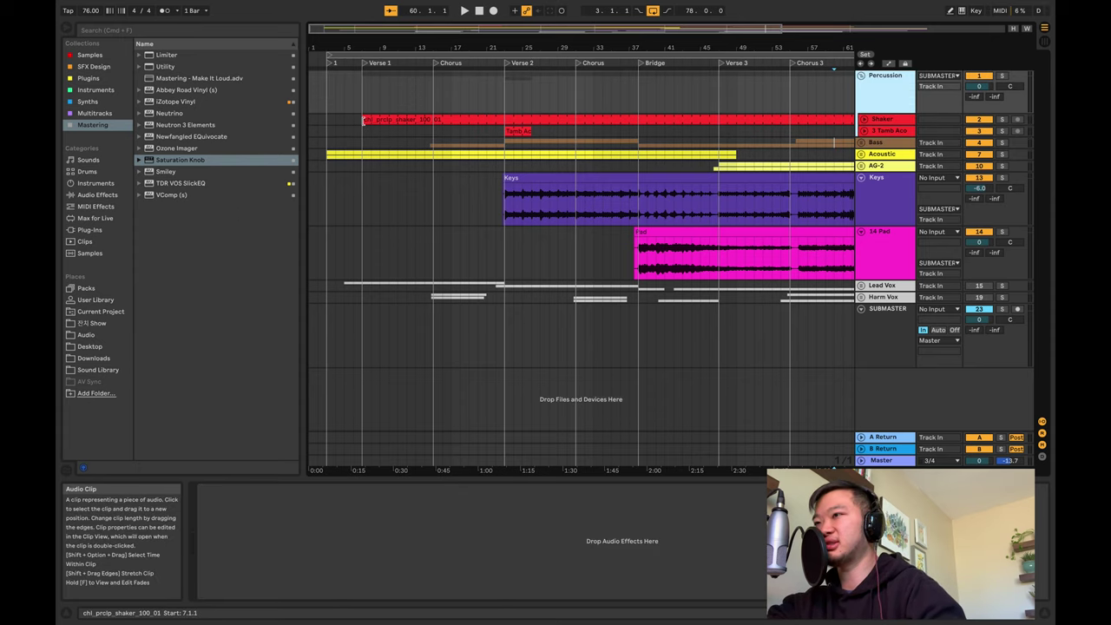
right_click(316, 513)
mouse_move(332, 549)
mouse_move(405, 574)
click(478, 575)
double_click(156, 58)
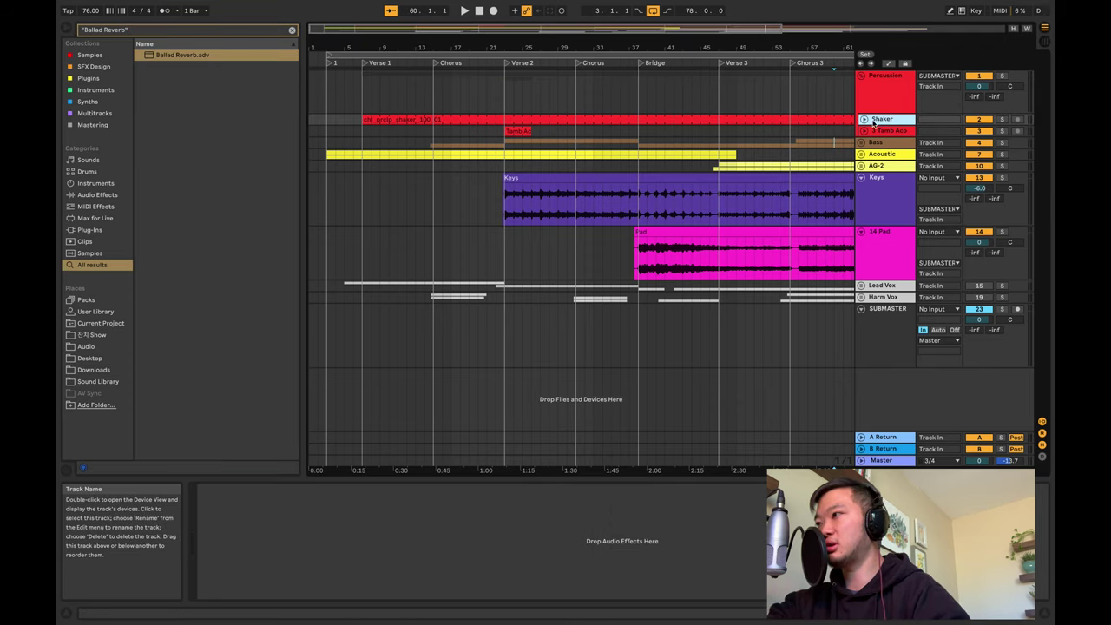
click(888, 97)
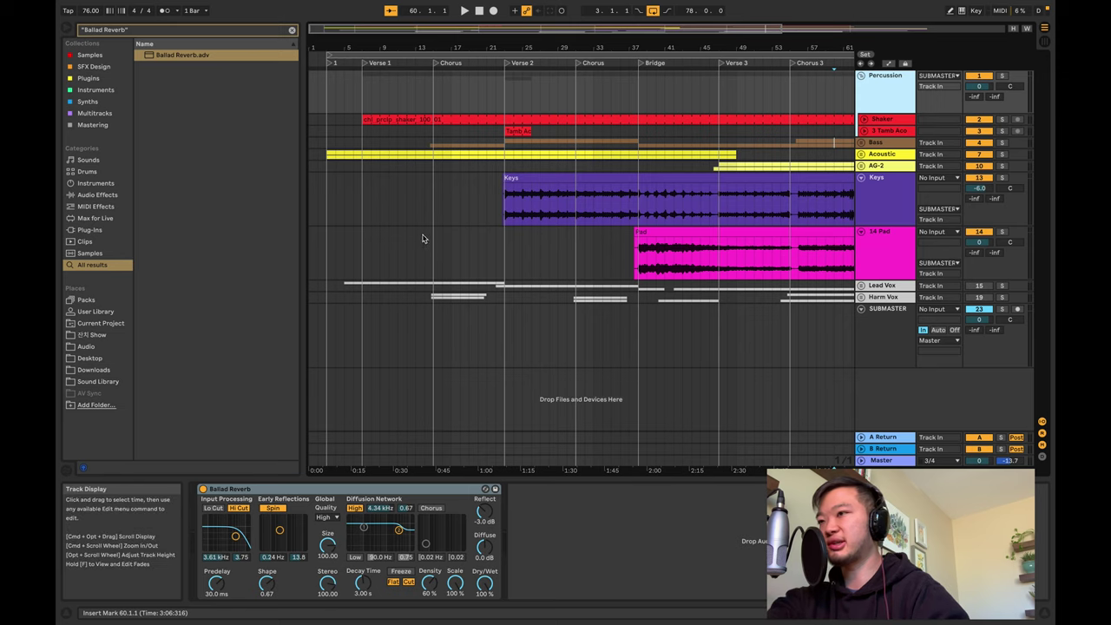
Play the soloed Percussion group from Verse 1, setting Ballad Reverb's Dry/Wet to 39% and the Shaker volume to -12 dB
key(space)
scroll(414, 154, left, 3)
click(358, 104)
drag(484, 584, 484, 617)
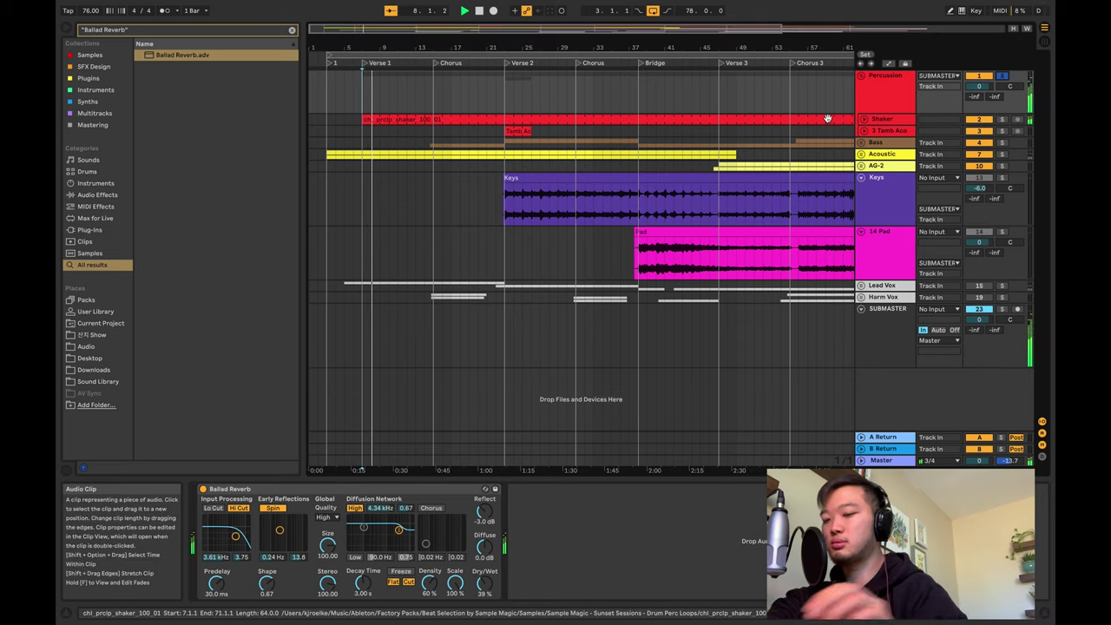
key(Tab)
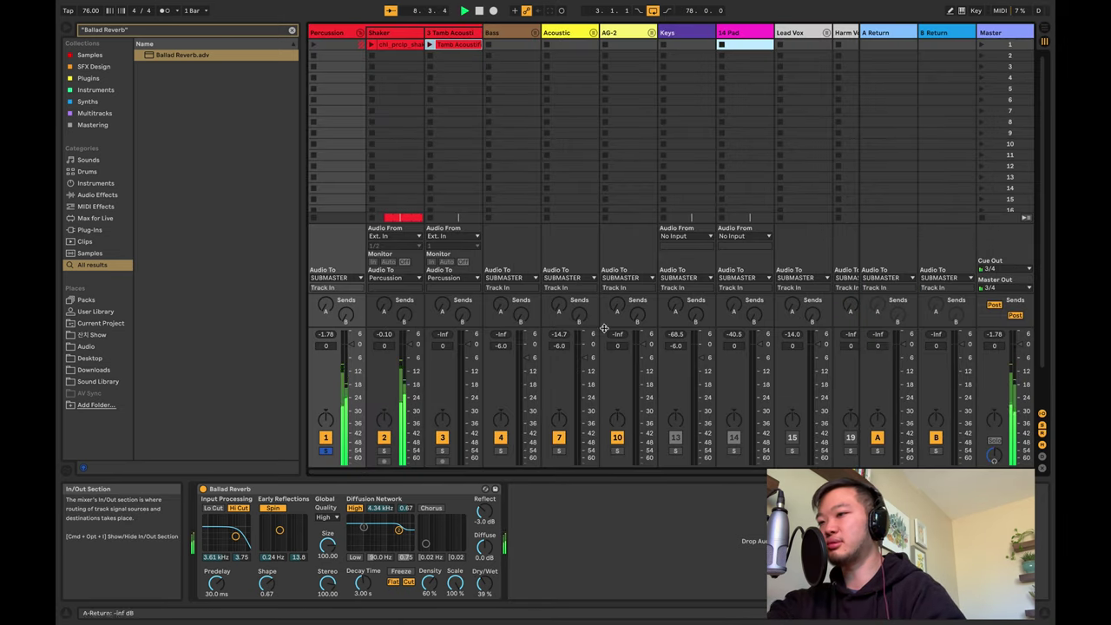
drag(405, 343, 404, 353)
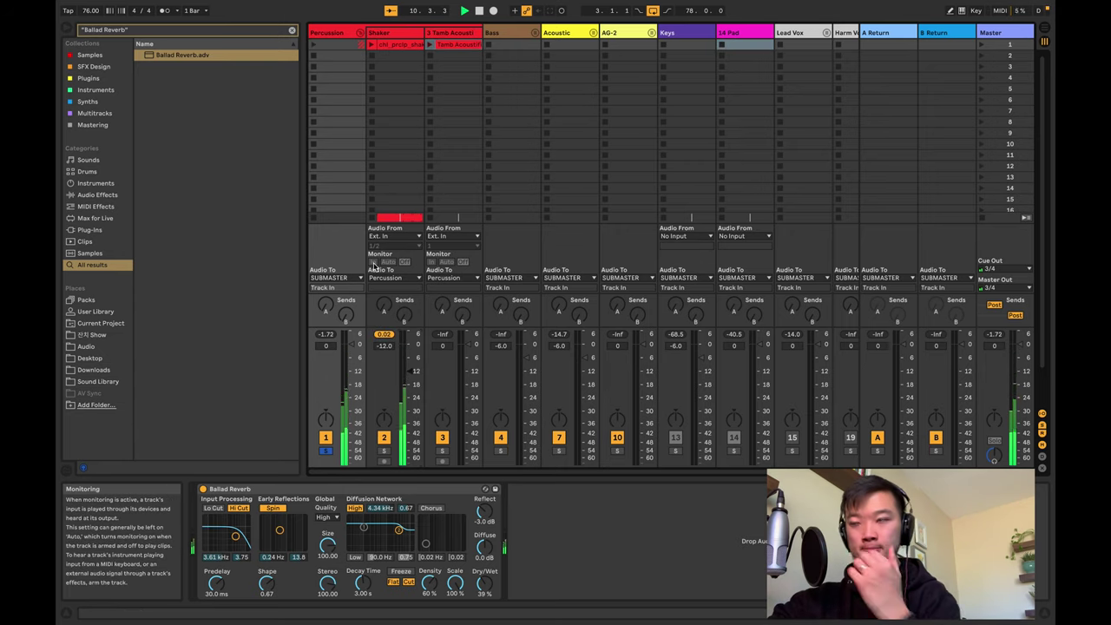
Clear the browser search and load Saturation Knob from the Mastering collection onto the Percussion group
click(290, 32)
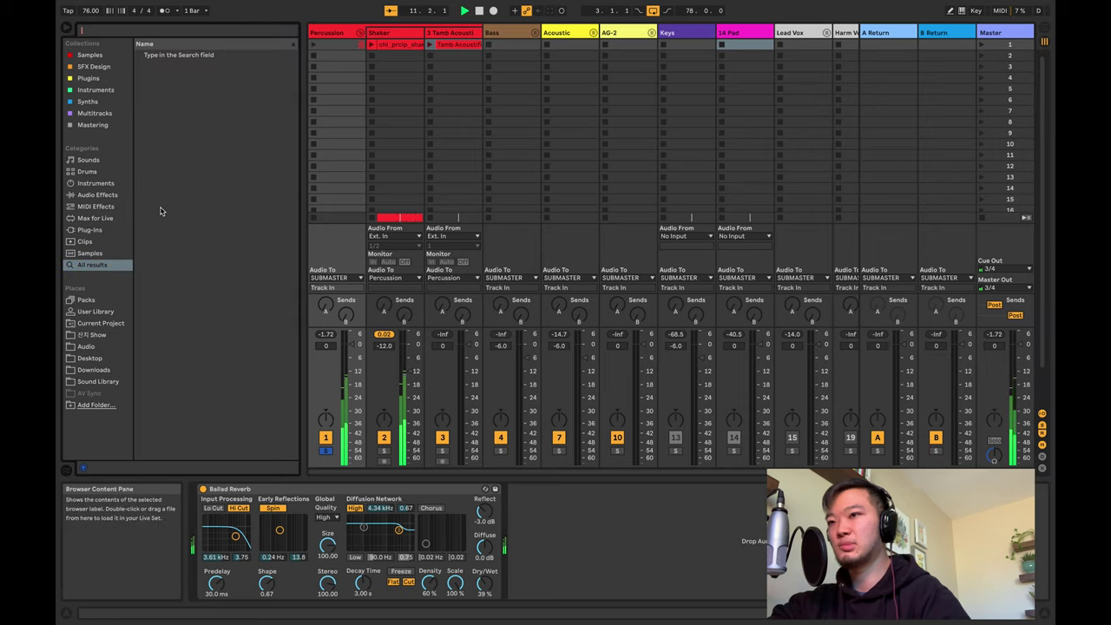
click(89, 102)
click(98, 113)
click(89, 102)
click(97, 114)
click(84, 101)
click(88, 78)
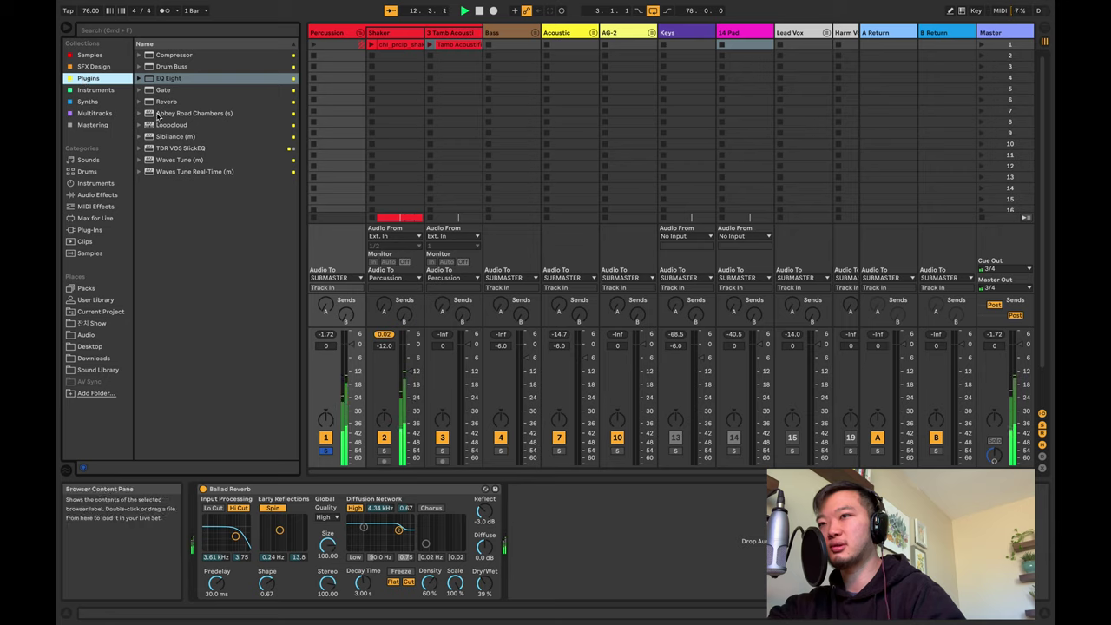
click(93, 125)
double_click(192, 162)
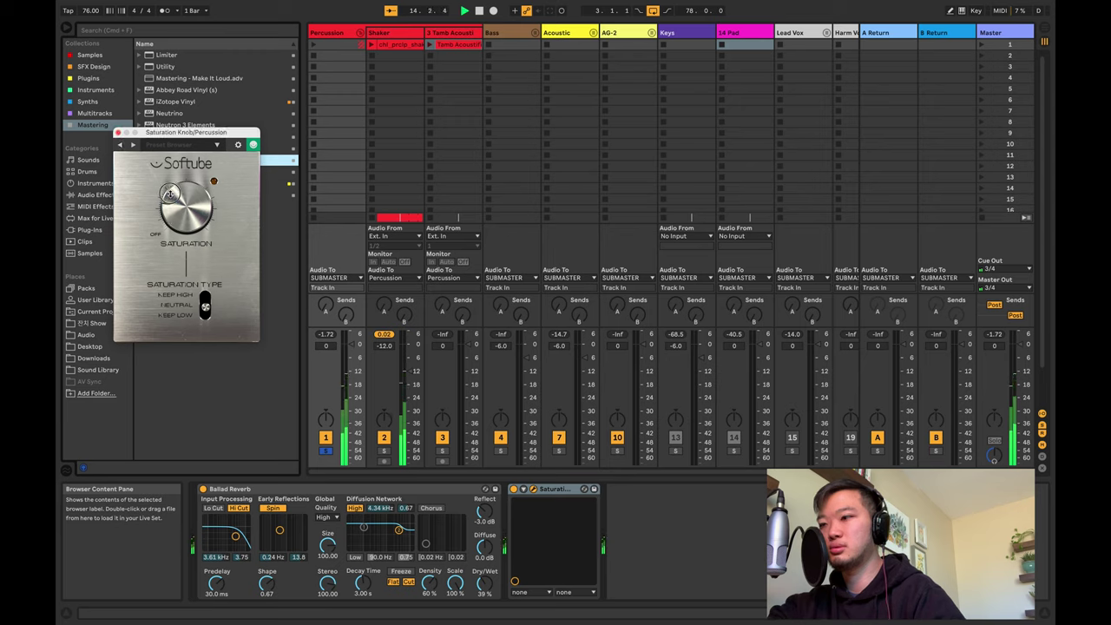
Try Saturation Knob ahead of Ballad Reverb in the Percussion chain and return it behind the reverb
drag(557, 490, 228, 495)
click(180, 207)
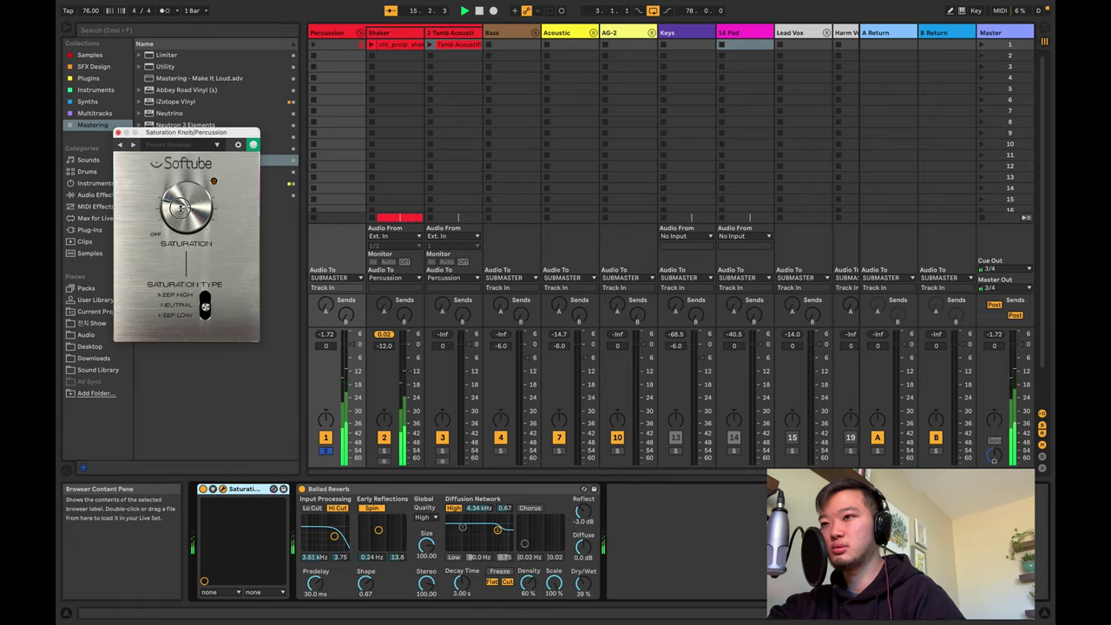
click(118, 132)
click(704, 521)
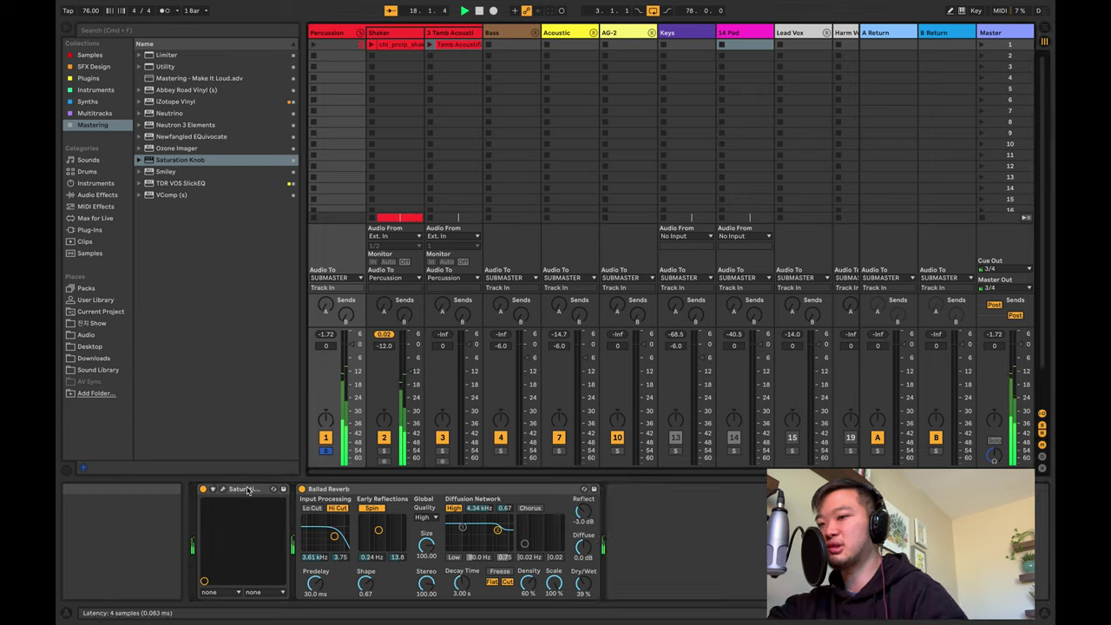
drag(248, 488, 738, 532)
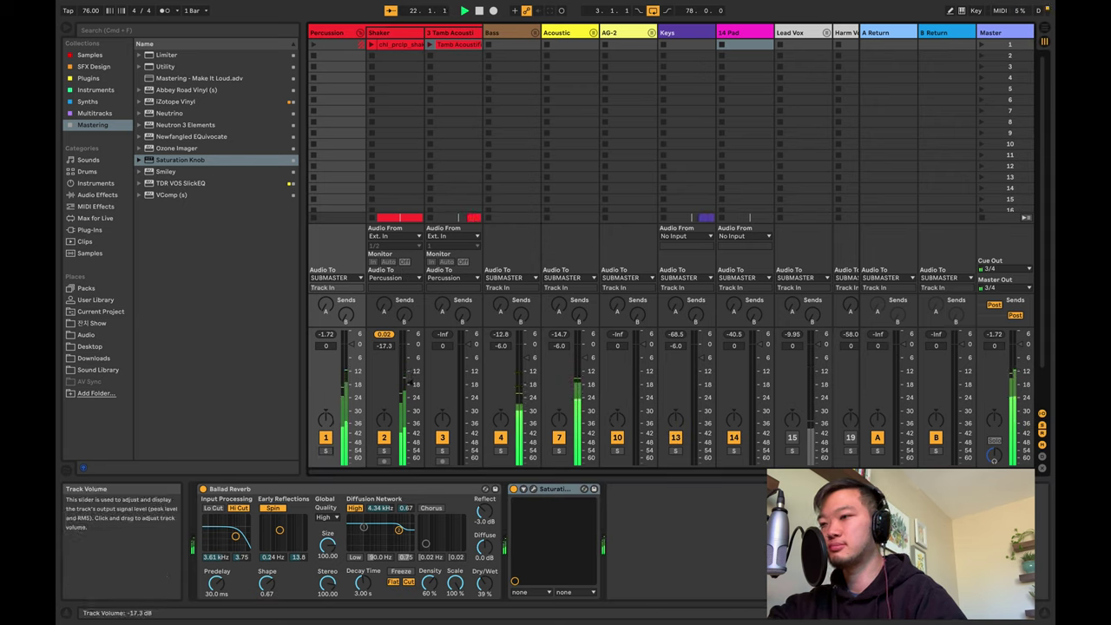
Rebalance the percussion with Ballad Reverb's Dry/Wet at 56%, the Shaker at -18 dB and the tambourine at -14.8 dB
drag(485, 583, 484, 575)
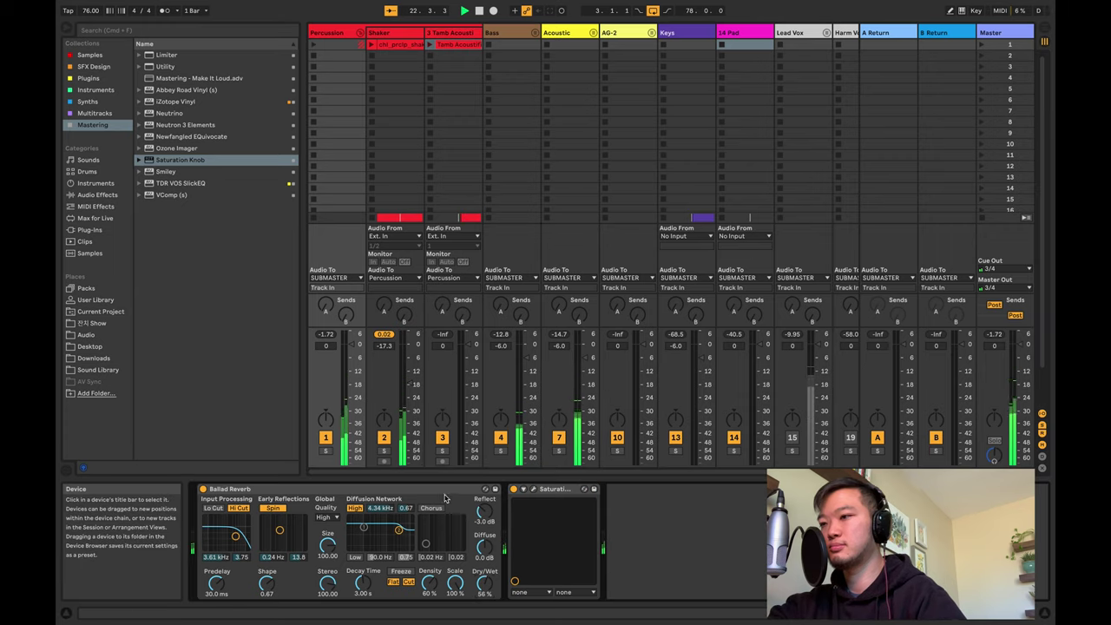
drag(410, 383, 409, 384)
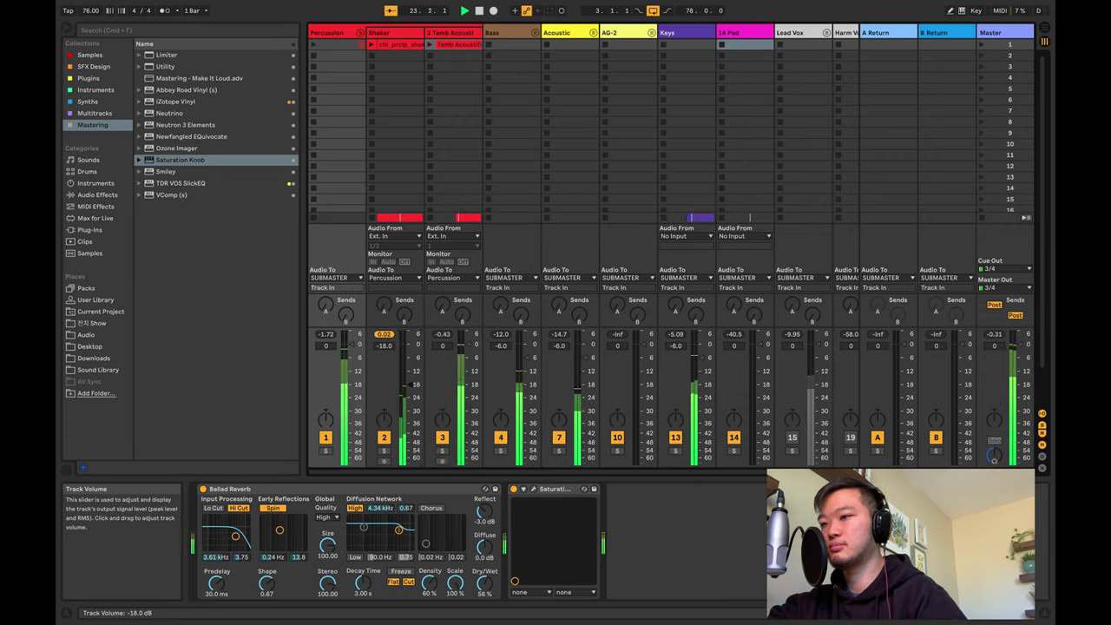
drag(470, 345, 469, 371)
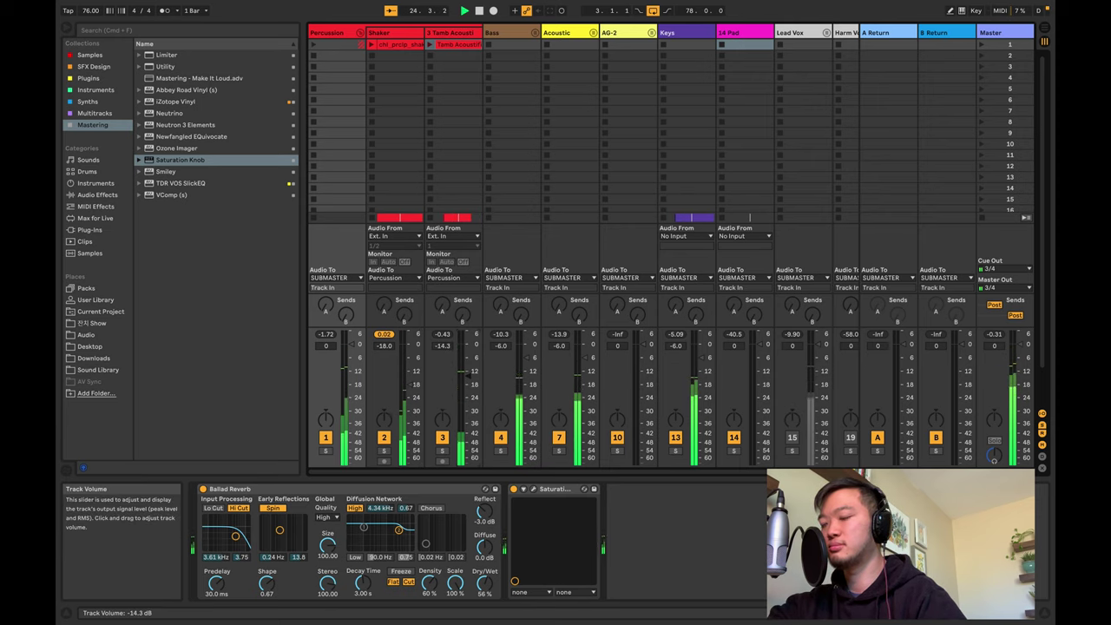
In the arrangement, unfold the tambourine track and trim its Verse 2 clip to the first hit in bar 23 and all of bar 25
key(Tab)
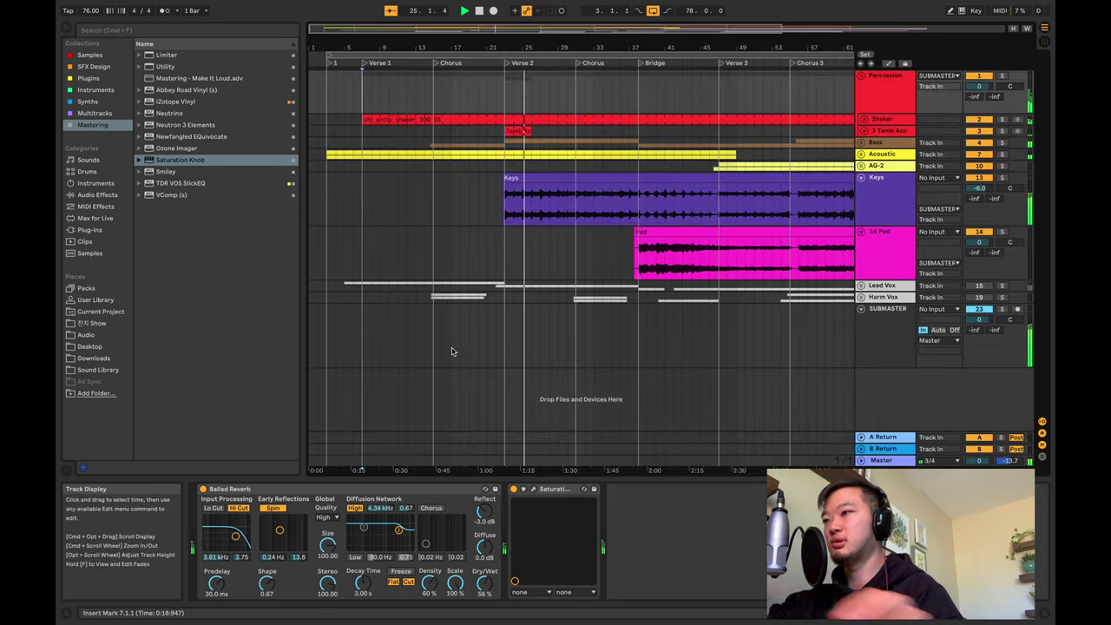
click(863, 131)
scroll(556, 163, down, 2)
scroll(555, 162, up, 3)
scroll(499, 161, left, 3)
scroll(469, 139, up, 3)
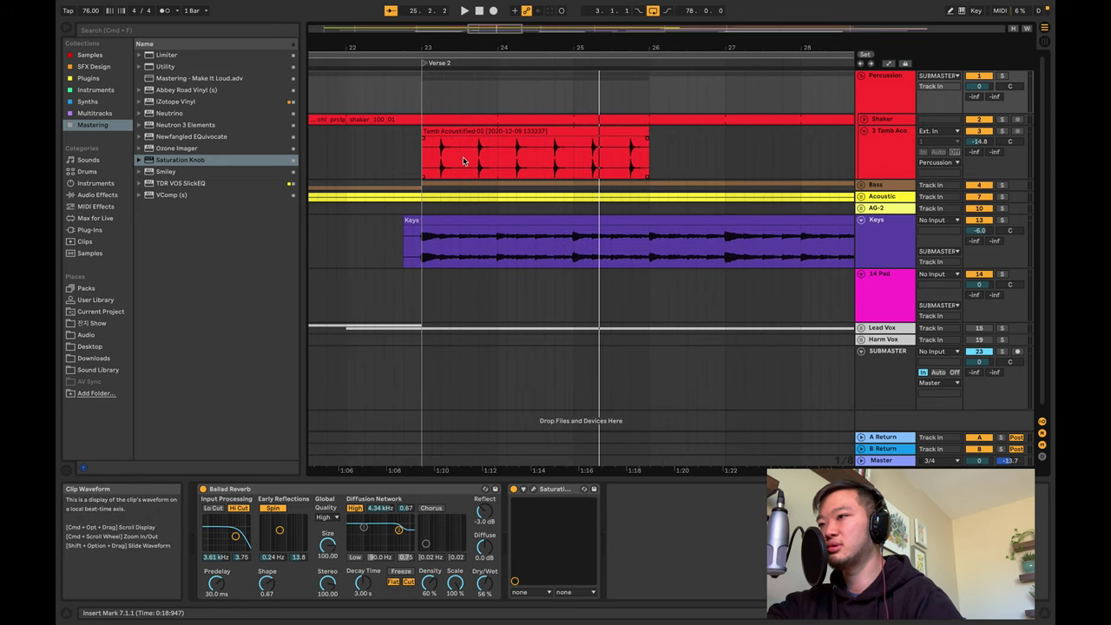
click(465, 163)
drag(422, 157, 561, 157)
click(465, 160)
key(Delete)
key(Delete)
click(508, 130)
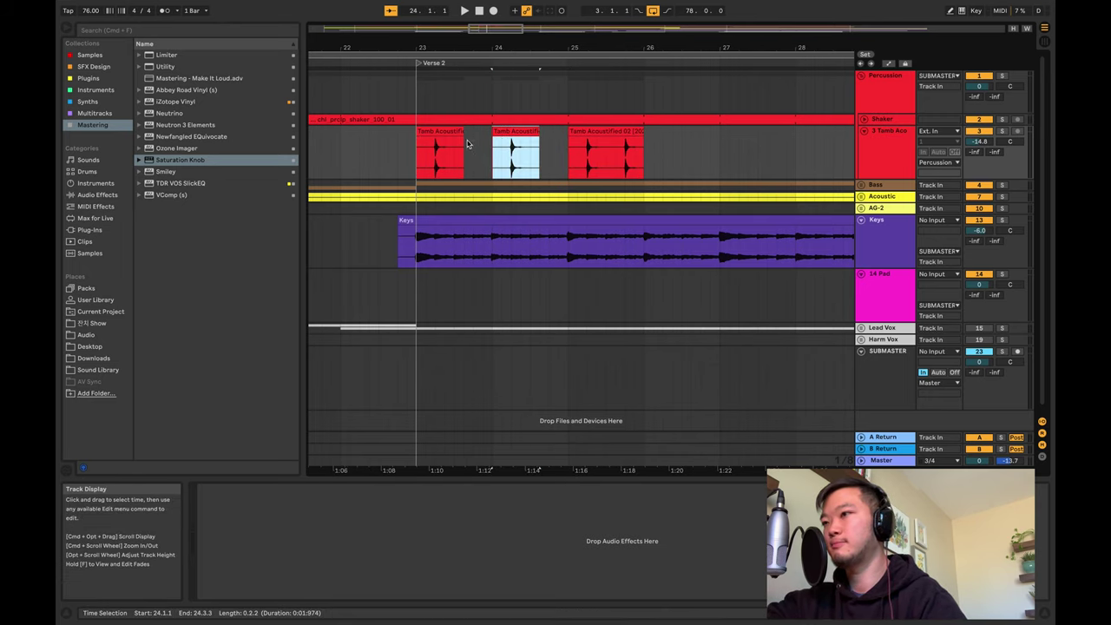
key(Delete)
Set the loop range to bar 23 and consolidate that bar of tambourine into a one-bar clip
click(414, 150)
drag(414, 150, 491, 156)
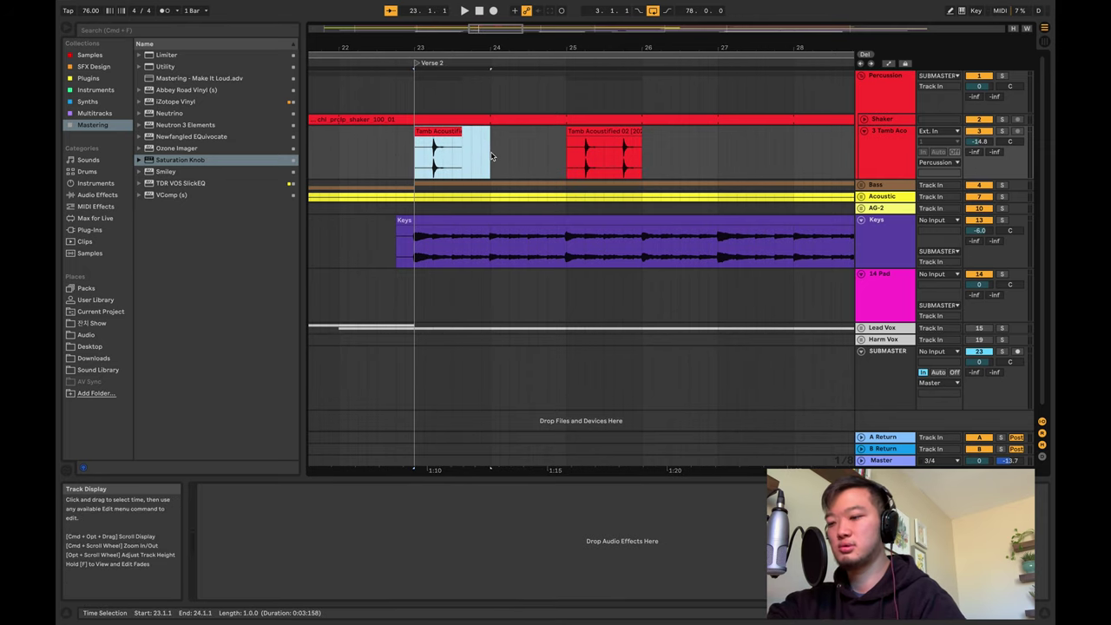
key(super+l)
click(452, 133)
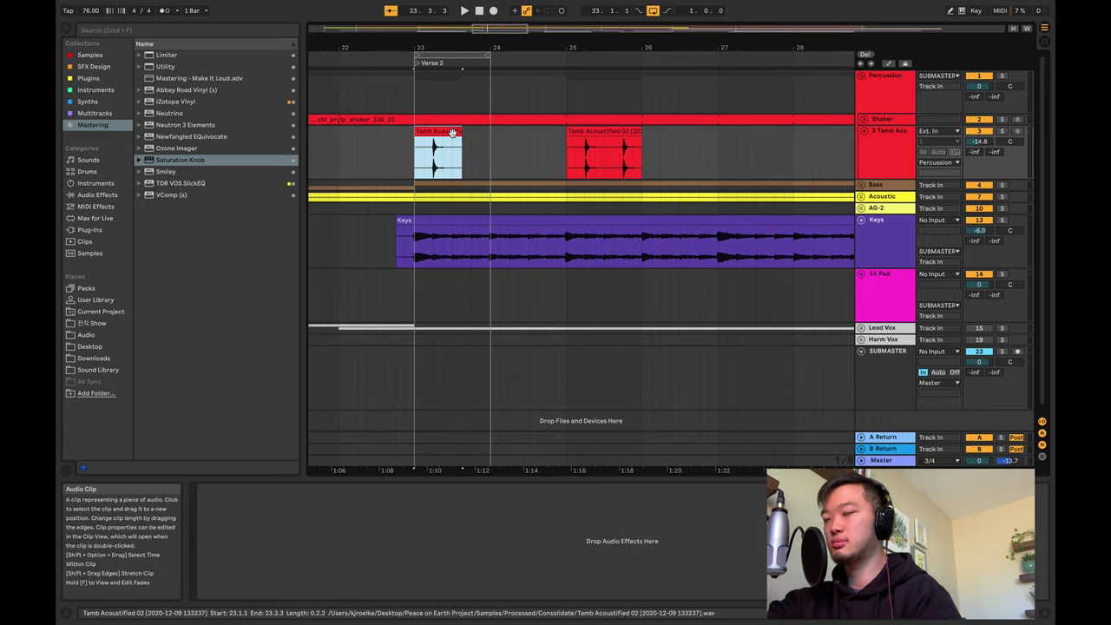
drag(495, 149, 415, 142)
key(super+j)
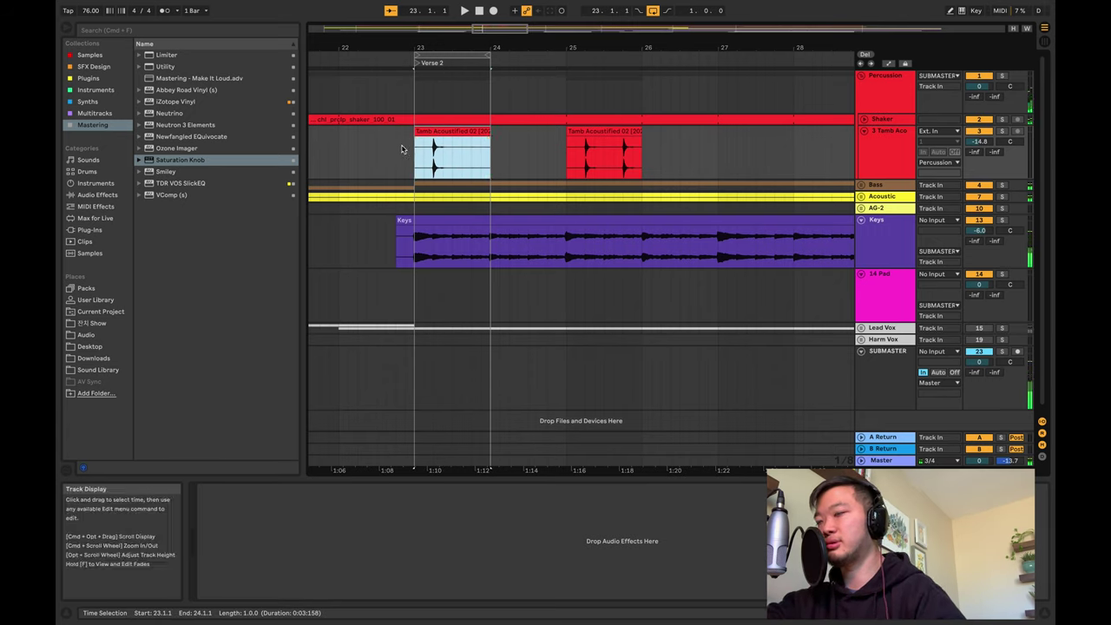
Turn off arrangement looping and play the consolidated tambourine bar at the start of Verse 2
click(397, 152)
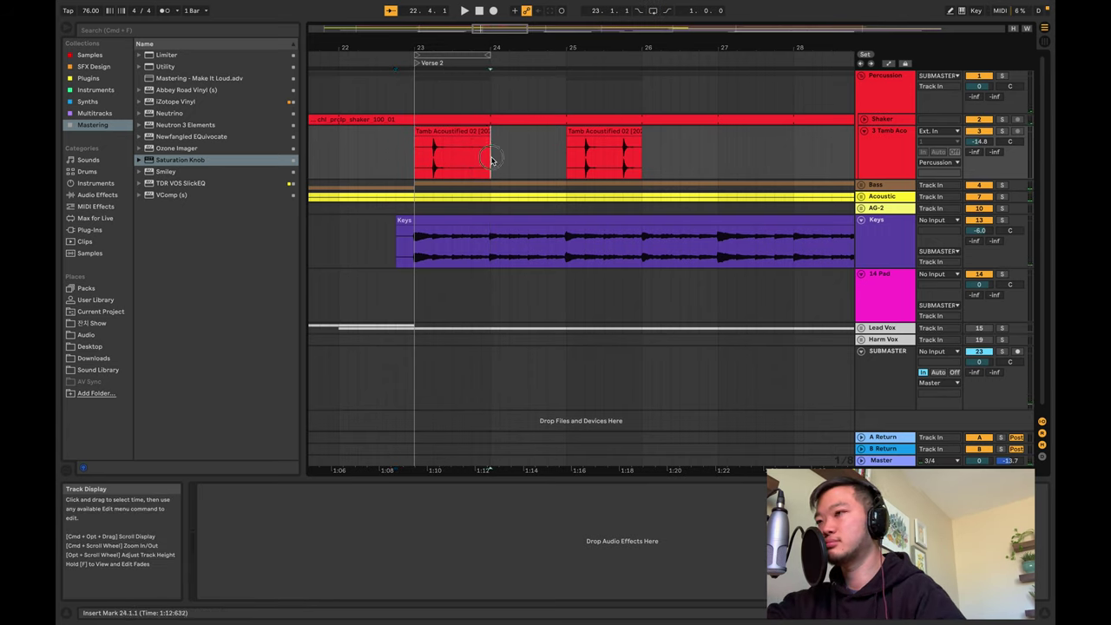
click(451, 165)
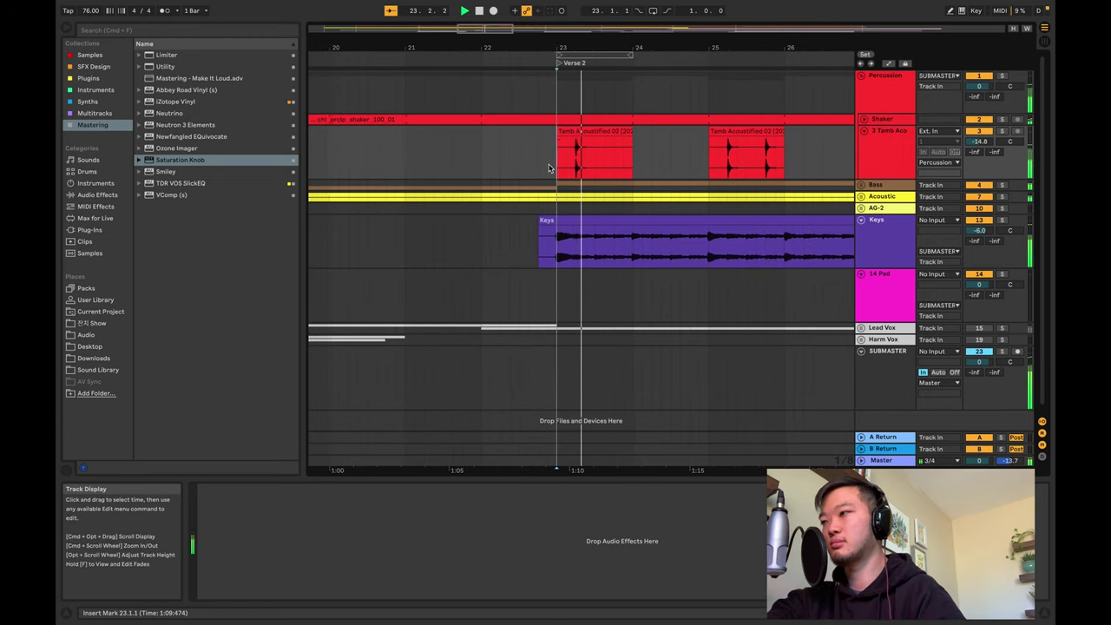
click(653, 158)
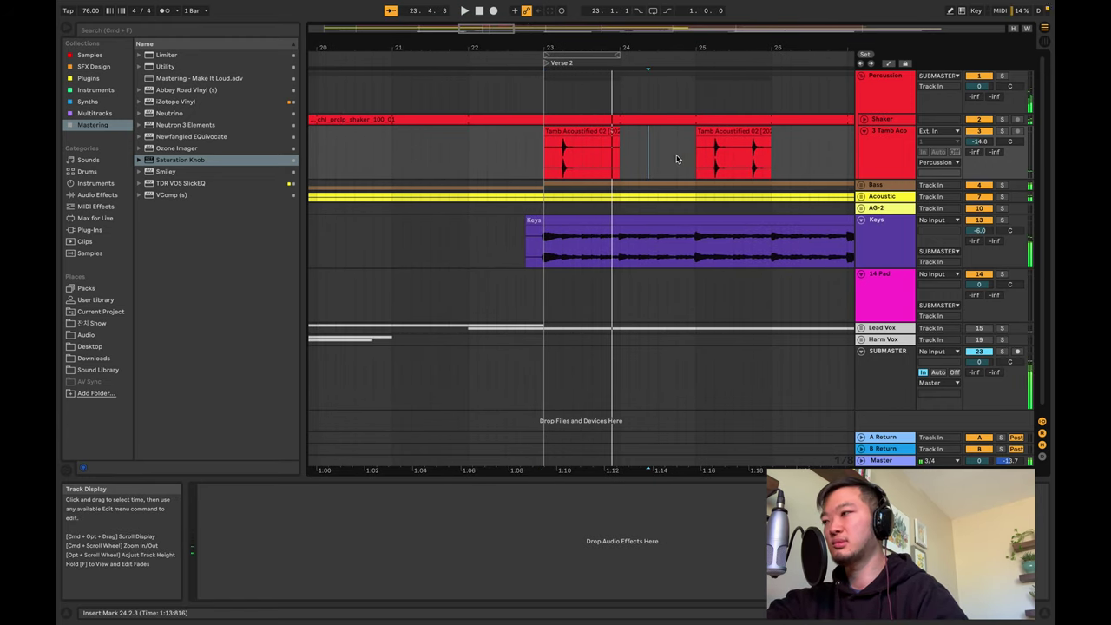
Move the tambourine clip from bar 25 to the start of Chorus 3
scroll(660, 156, up, 3)
scroll(662, 156, down, 6)
scroll(656, 154, right, 5)
drag(438, 131, 337, 132)
scroll(362, 146, up, 3)
scroll(360, 146, down, 6)
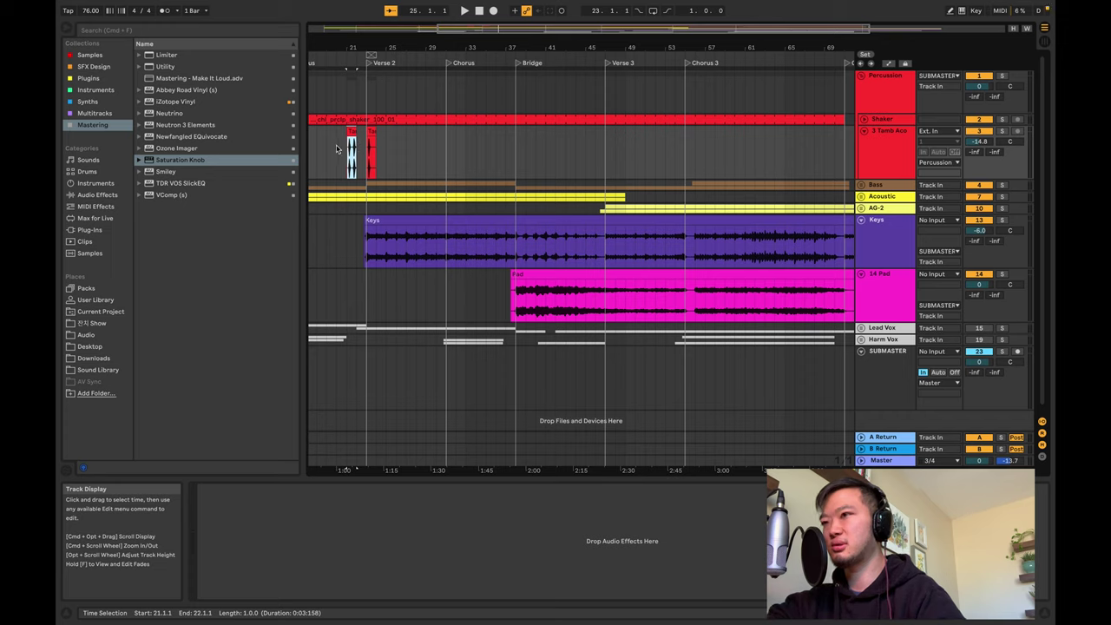
click(351, 131)
drag(351, 131, 692, 141)
Enable Loop on the one-bar Verse 2 tambourine clip and extend it to the start of the following Chorus at bar 31
click(372, 133)
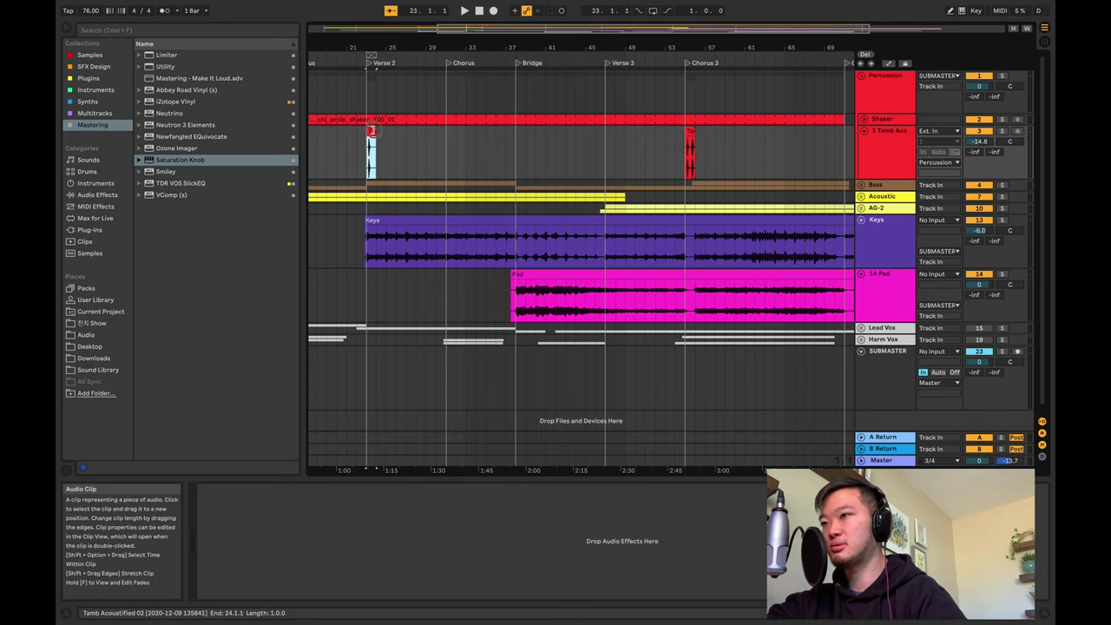
drag(445, 130, 434, 130)
scroll(377, 162, right, 1)
key(shift+Tab)
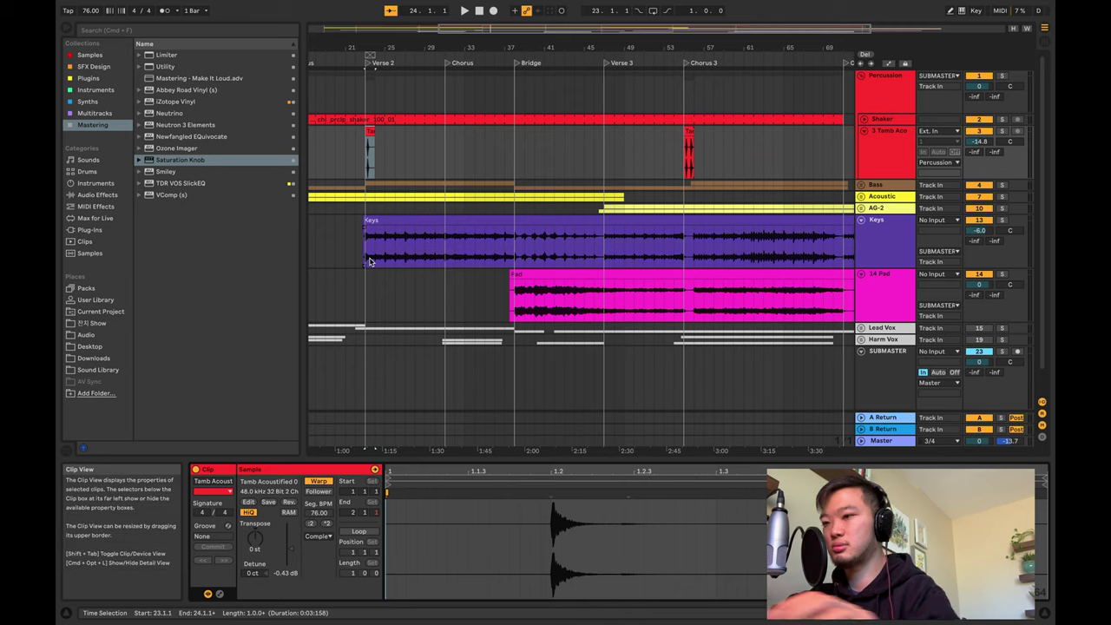
click(359, 531)
click(370, 160)
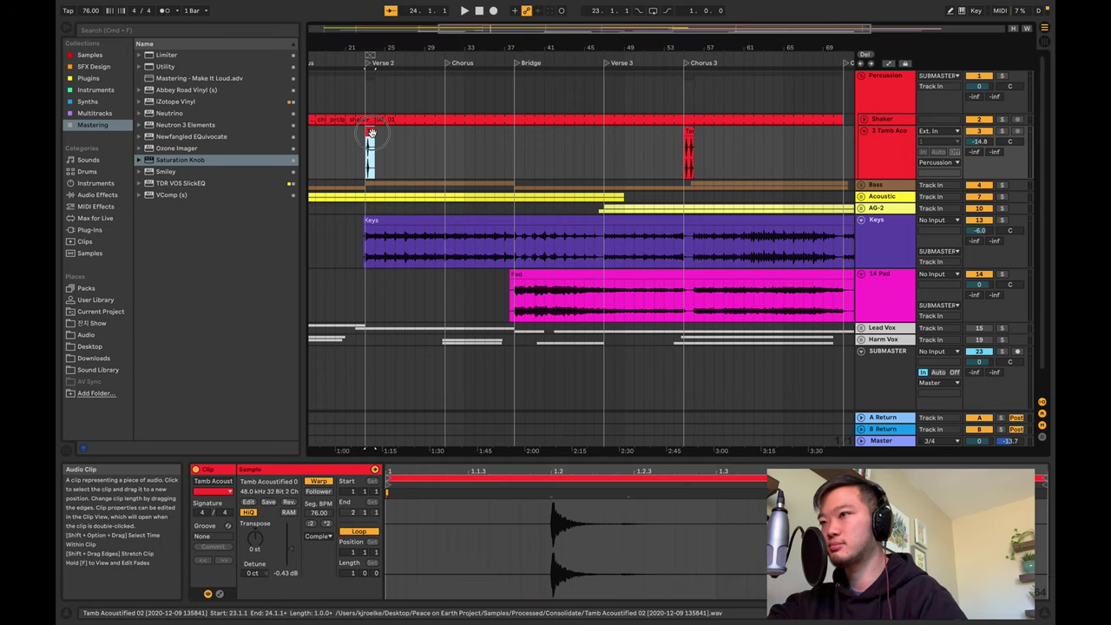
drag(375, 132, 444, 131)
Play the song from Verse 2 to hear the looped tambourine part in the mix
key(space)
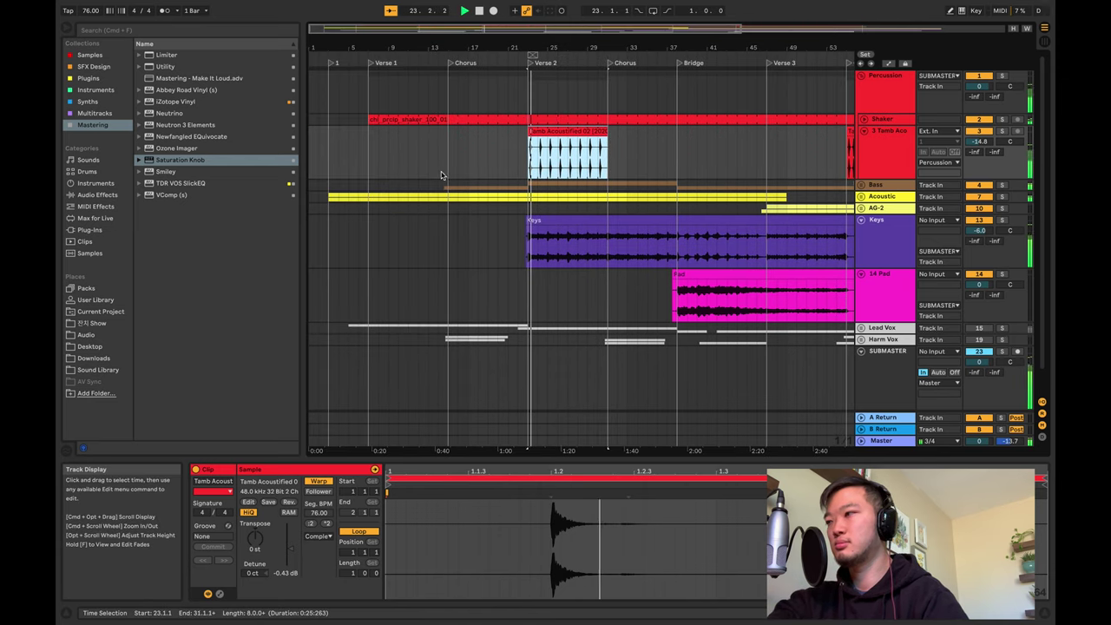
key(plus)
key(plus)
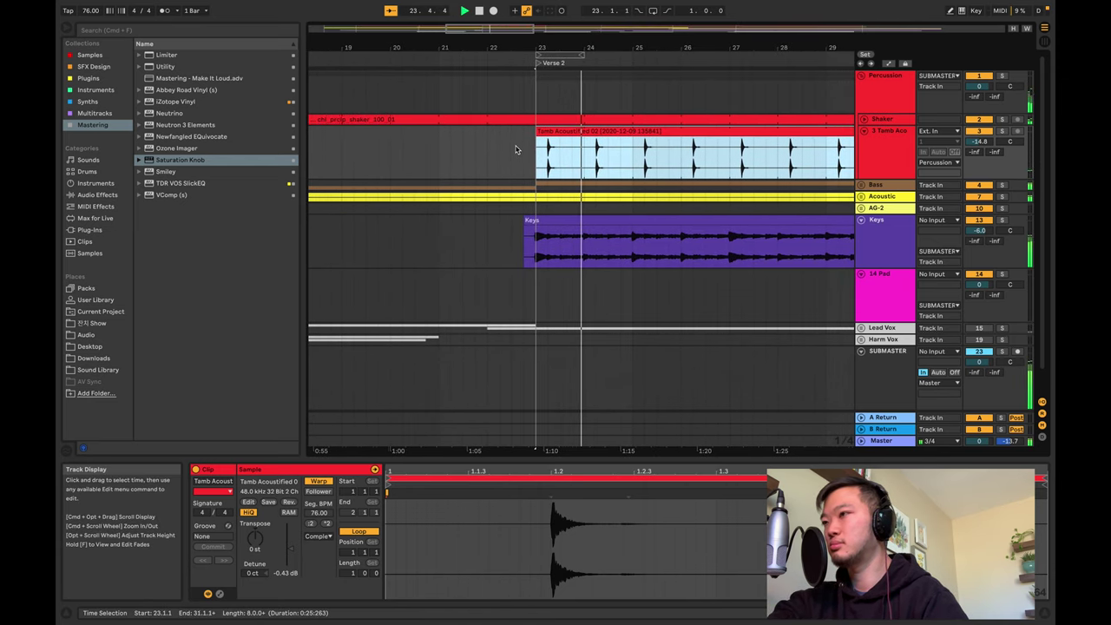
scroll(512, 149, up, 2)
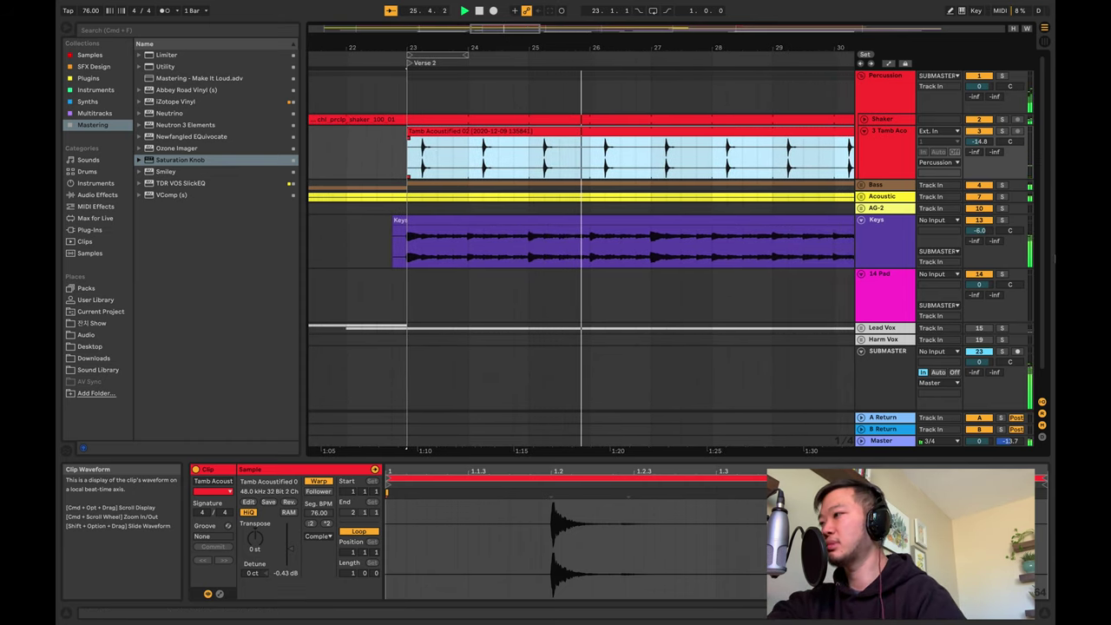
Solo the Keys track, show its device chain alongside the mixer, and play it from Verse 2
click(883, 235)
key(Tab)
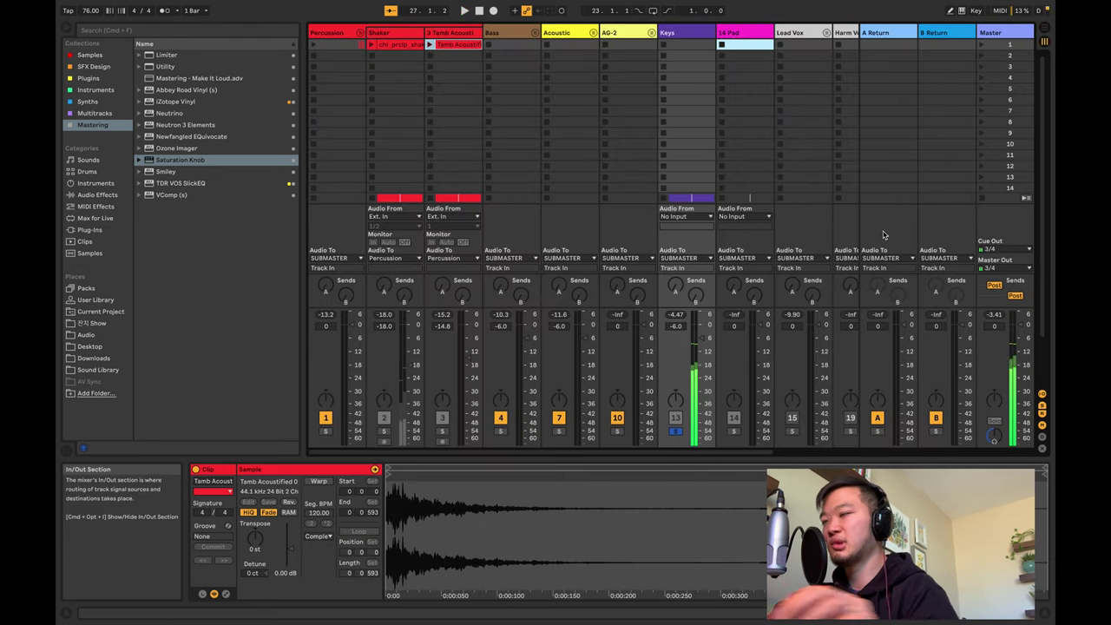
key(shift+Tab)
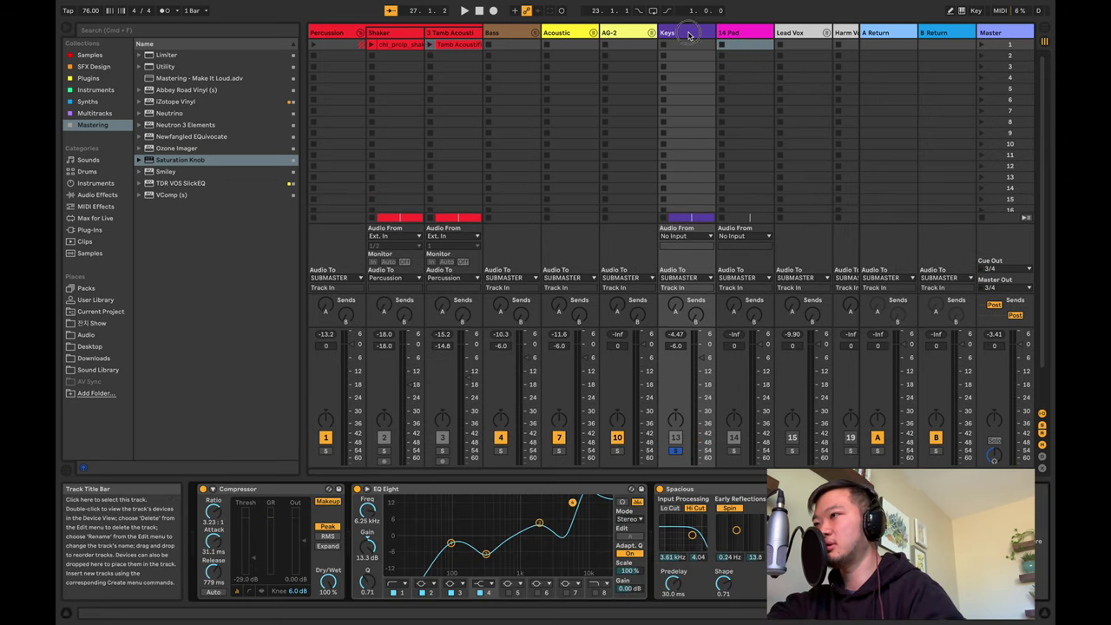
key(space)
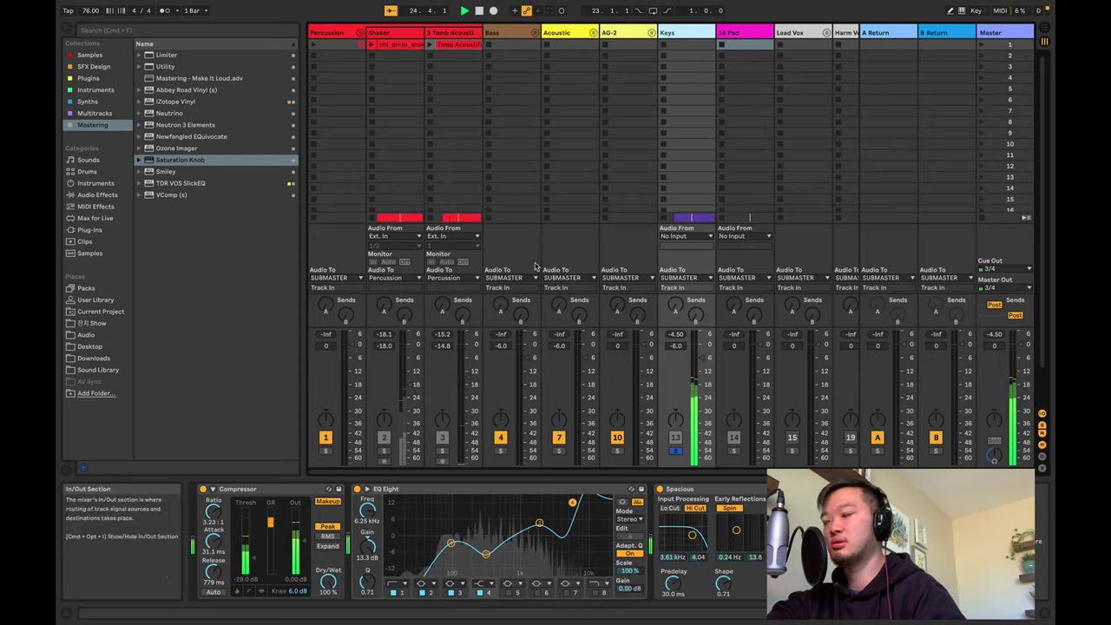
scroll(535, 266, right, 3)
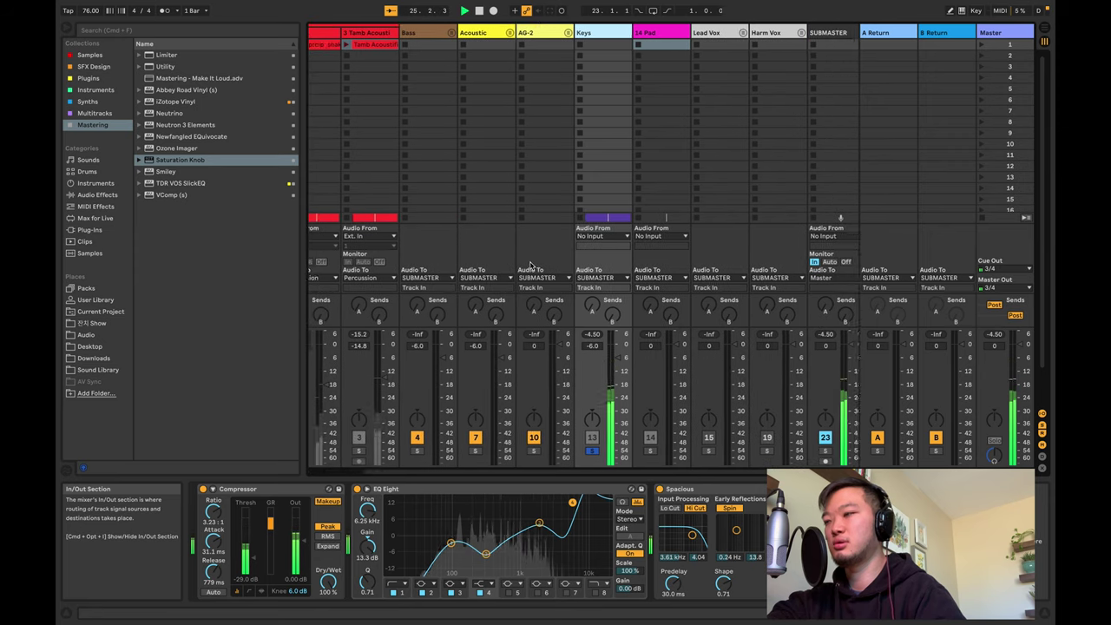
Switch from the mixer to the arrangement and examine the Keys part from Verse 2 through the Outro
scroll(521, 260, right, 1)
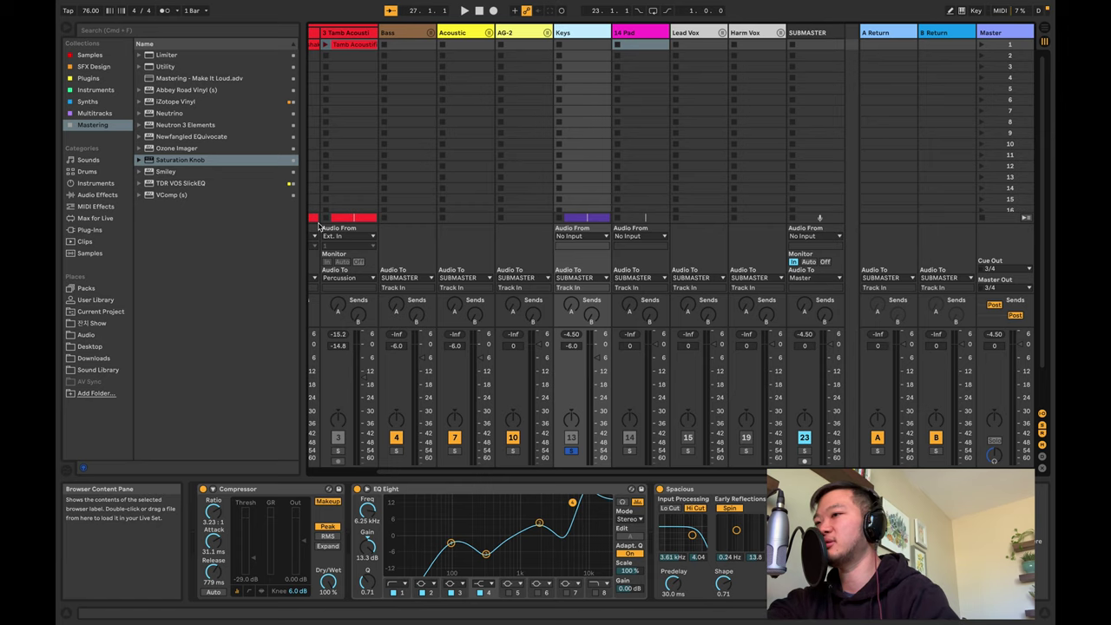
click(482, 250)
key(Tab)
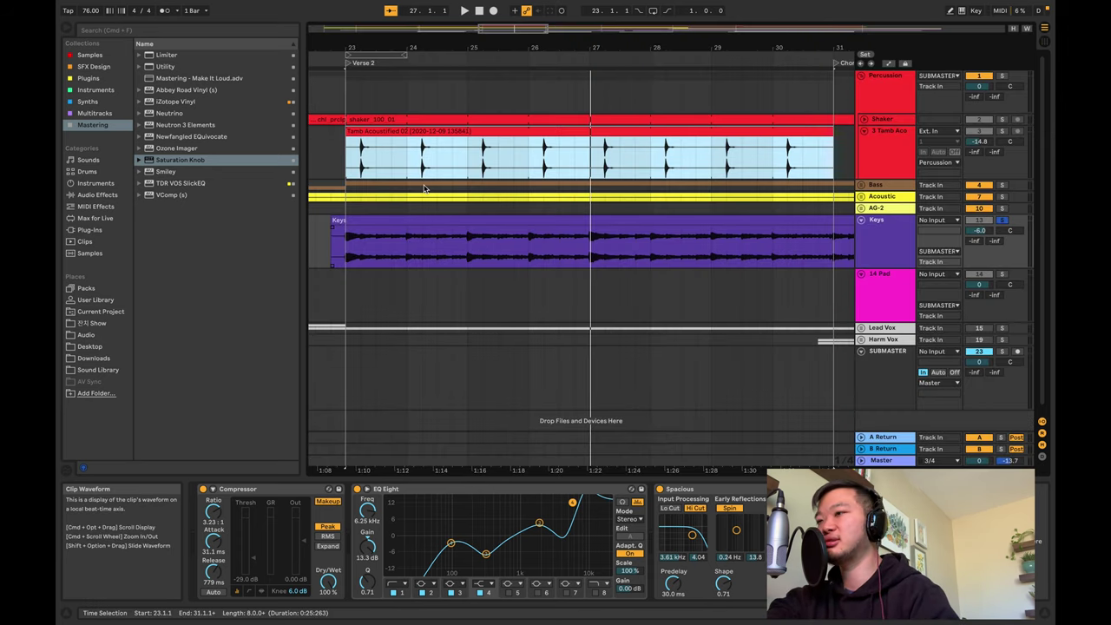
scroll(423, 187, up, 2)
scroll(424, 185, down, 5)
scroll(423, 184, left, 3)
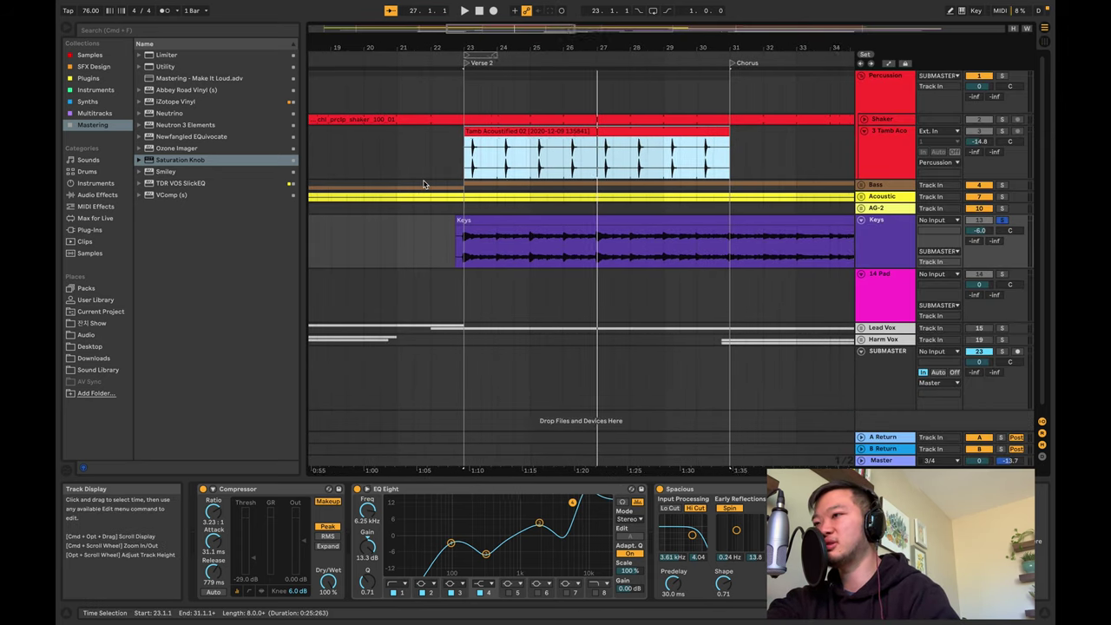
scroll(424, 186, down, 5)
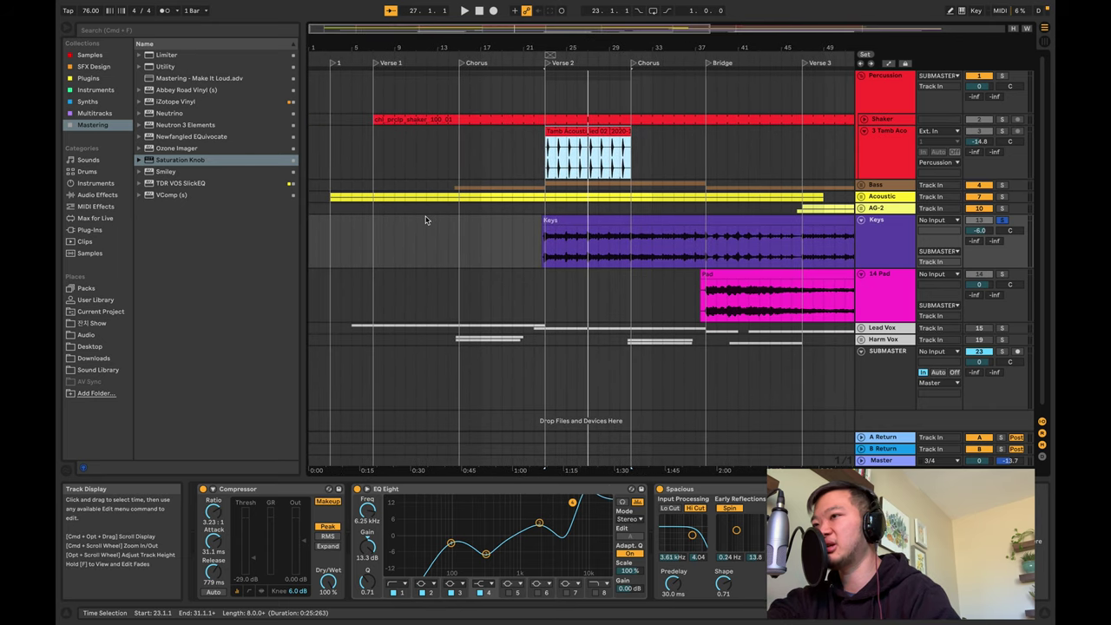
click(331, 239)
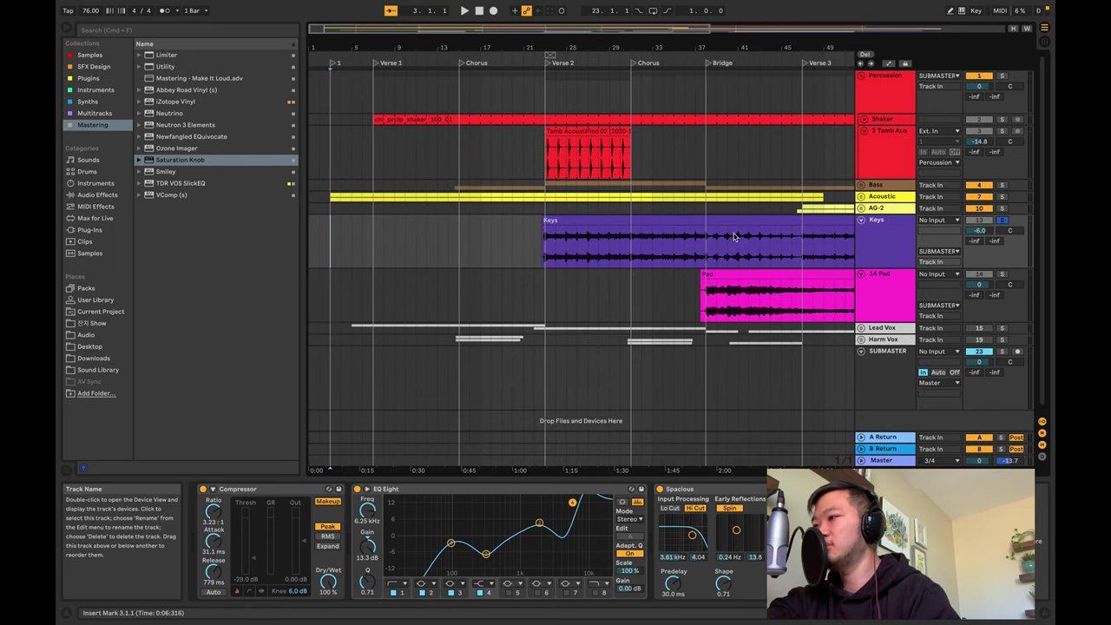
scroll(751, 243, down, 1)
scroll(463, 218, right, 8)
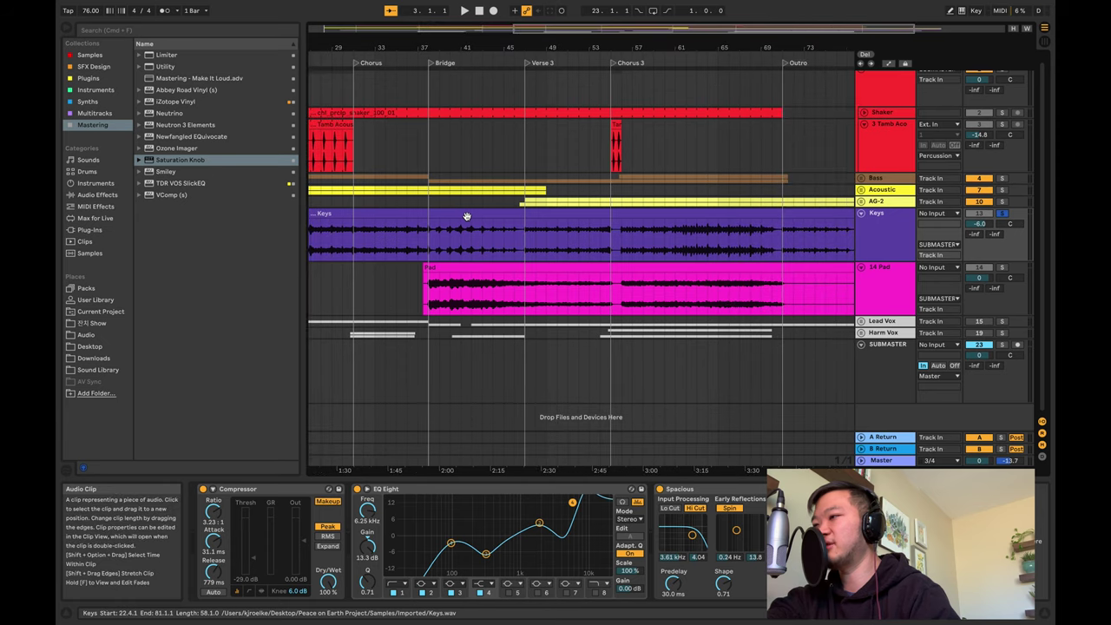
scroll(575, 231, left, 8)
scroll(574, 231, up, 1)
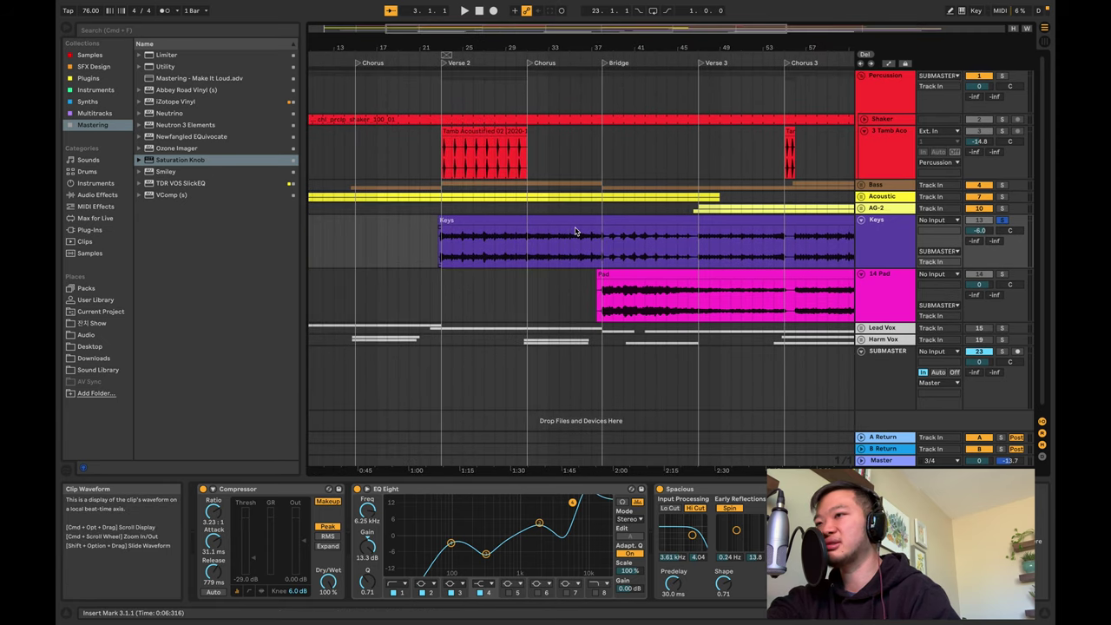
Collapse the Keys track, expand the Lead Vox group to show its tracks, and select the group
click(854, 219)
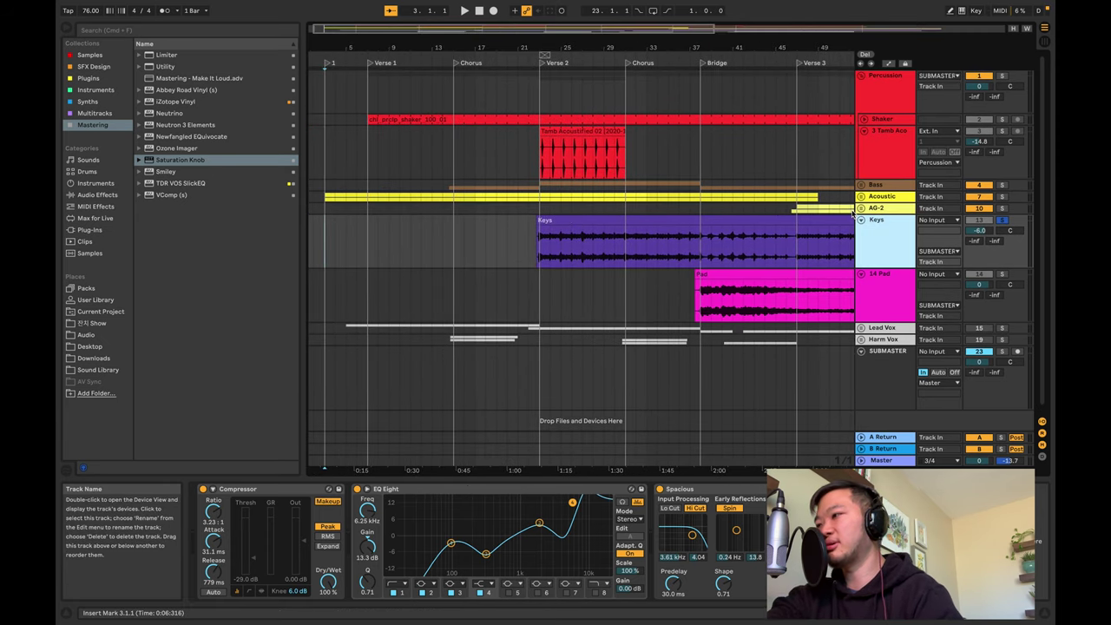
key(Left)
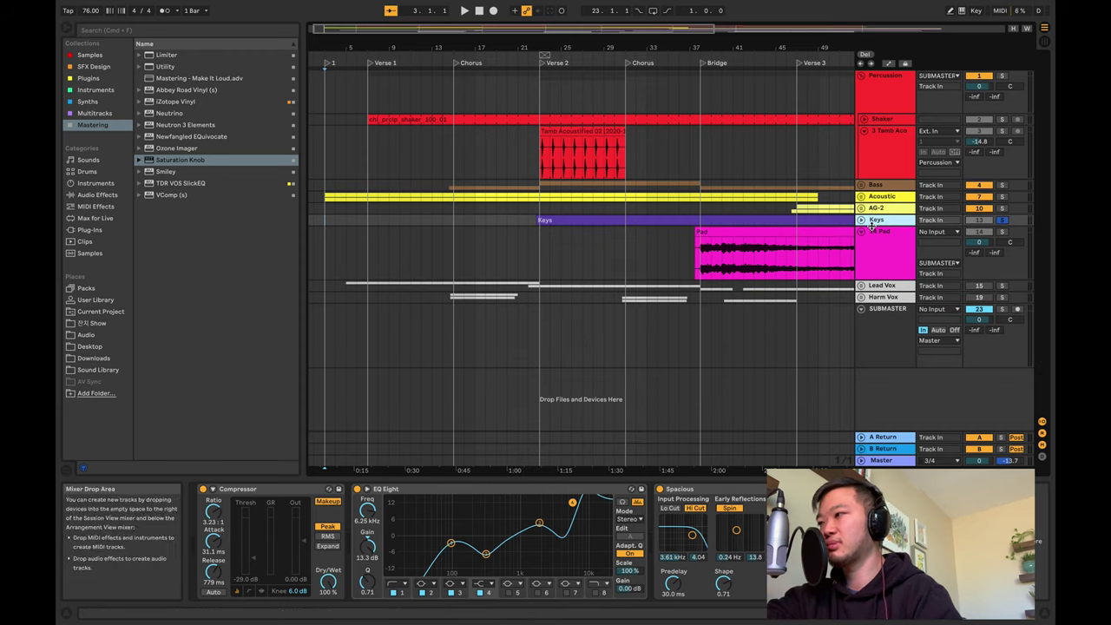
click(861, 286)
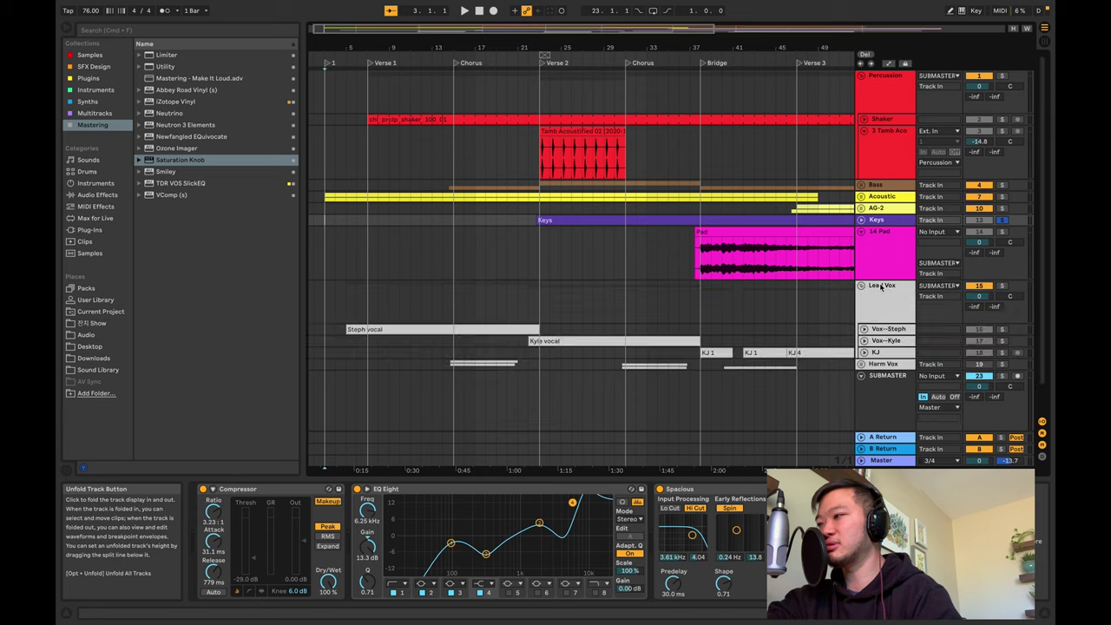
click(884, 286)
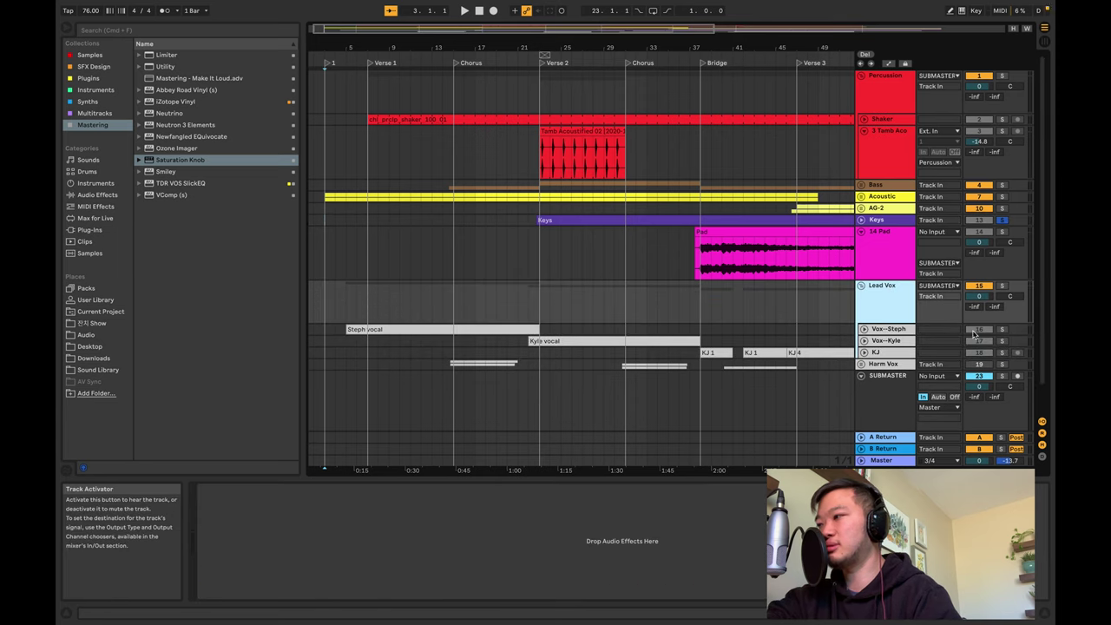
Unsolo the Keys track and play the full mix from bar 3 to bar 6
click(1001, 222)
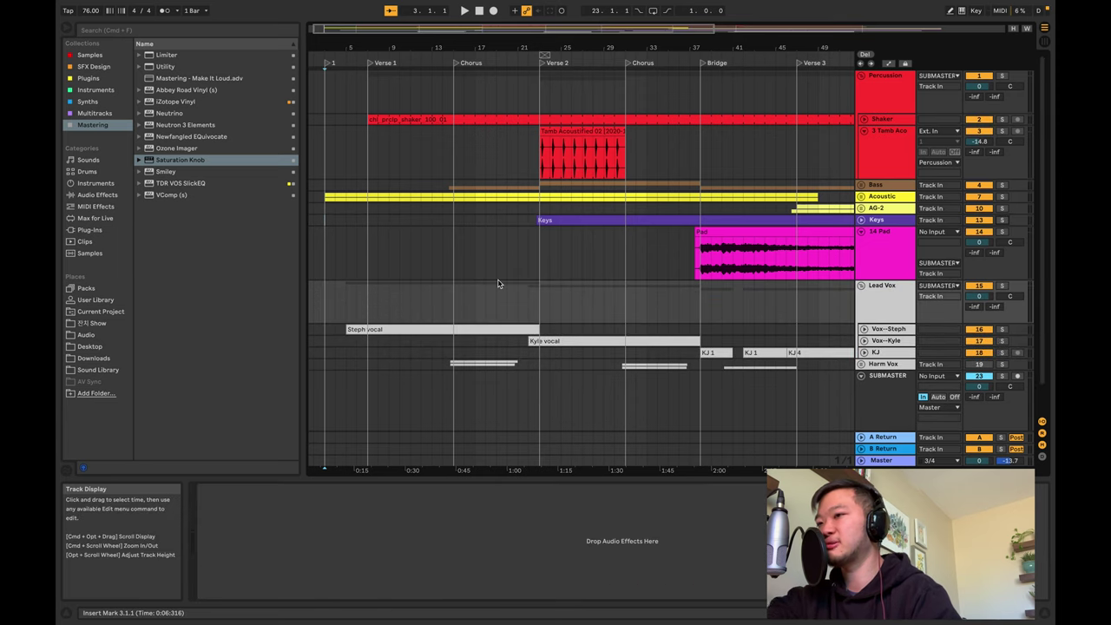
key(space)
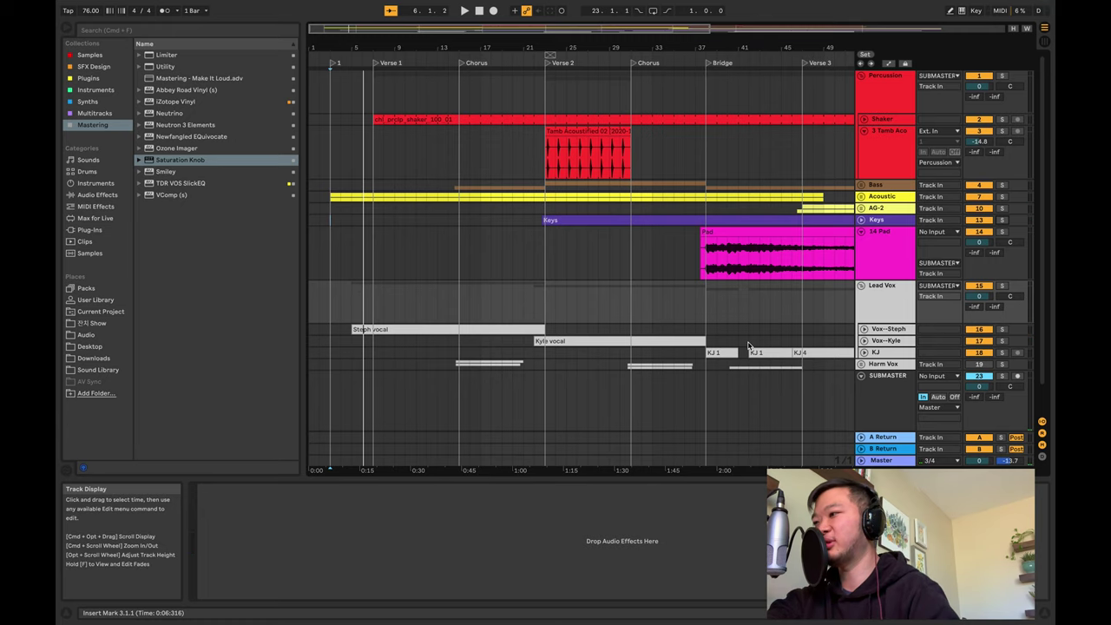
Select the Verse 1 lead vocal track and unfold all three tracks in the Lead Vox group to show their waveforms
click(342, 332)
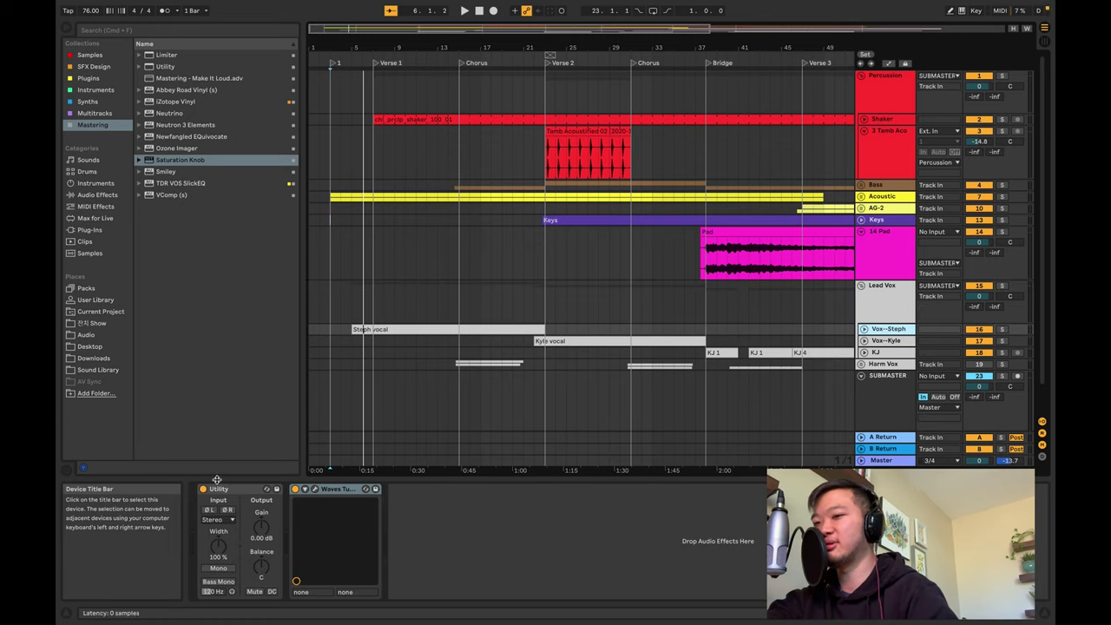
click(864, 330)
scroll(866, 351, down, 2)
click(864, 310)
scroll(864, 312, down, 2)
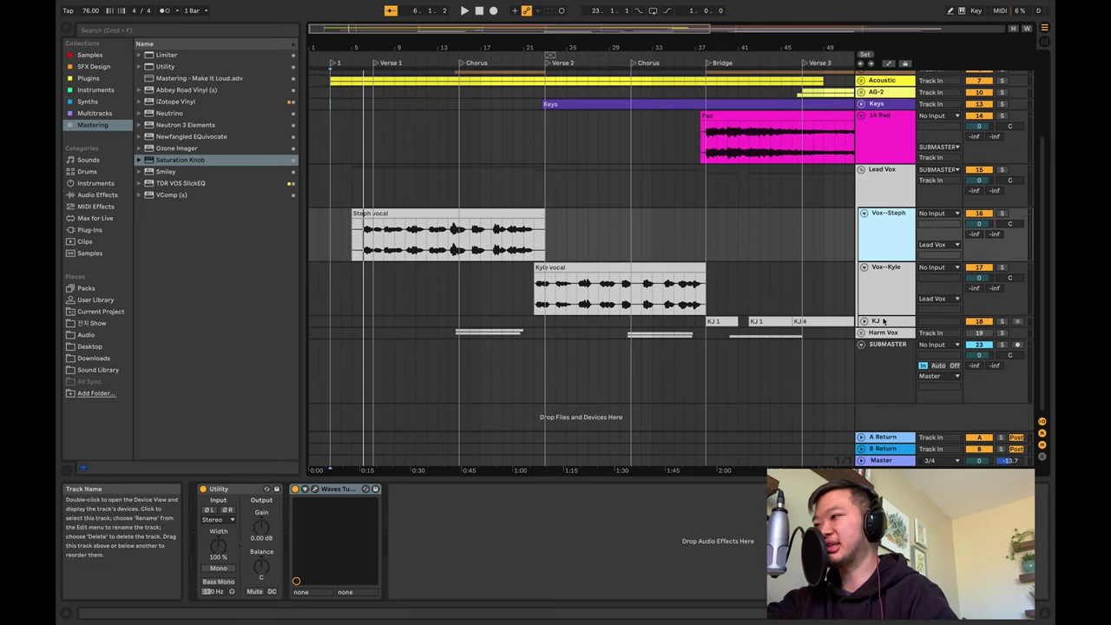
click(864, 322)
scroll(659, 302, down, 2)
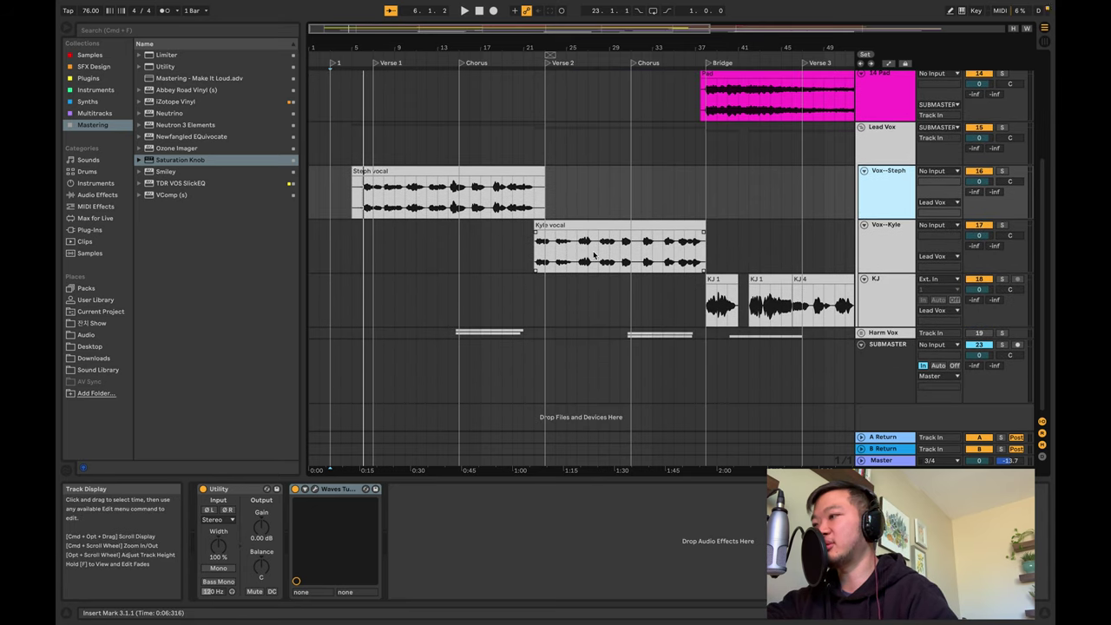
Switch the Verse 1 lead vocal's Utility to Mono and check the device chains on the Verse 2 and Bridge vocal tracks
click(217, 569)
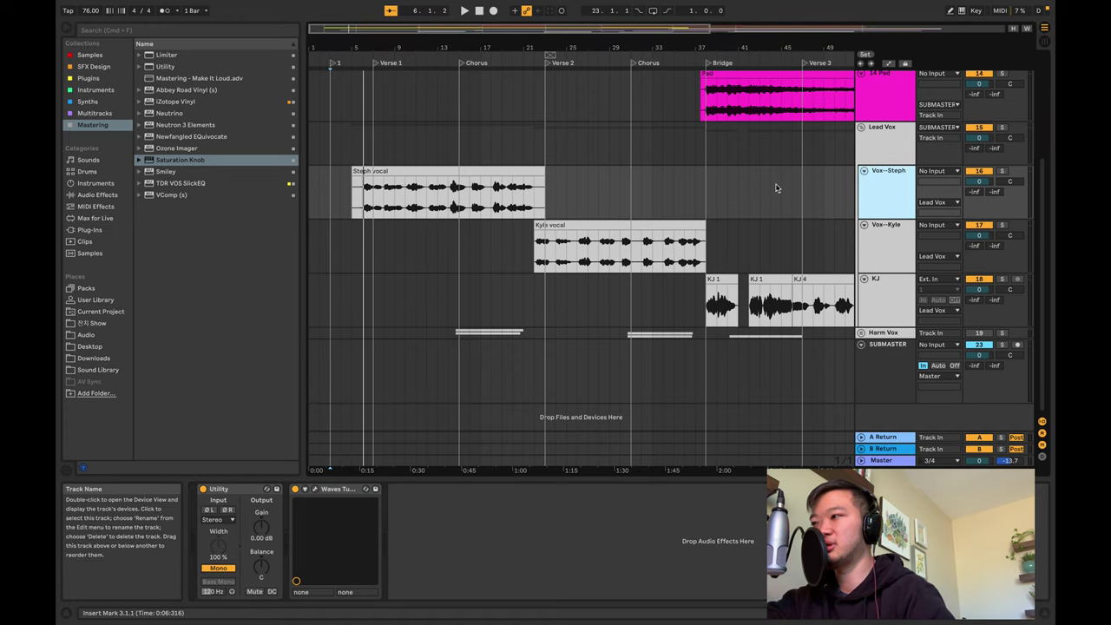
click(876, 255)
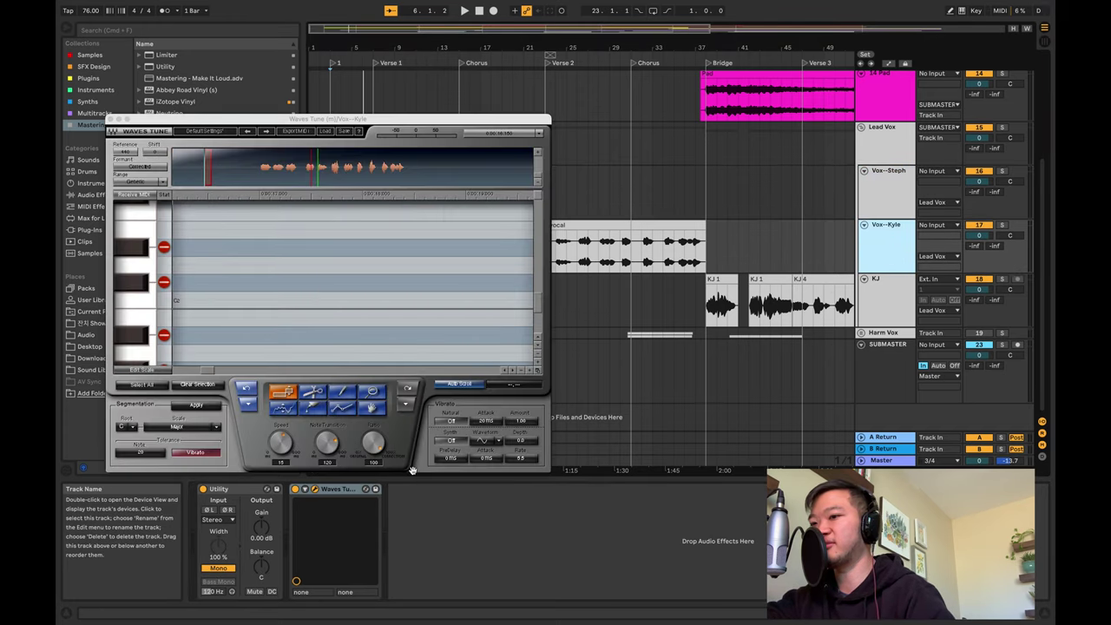
click(110, 120)
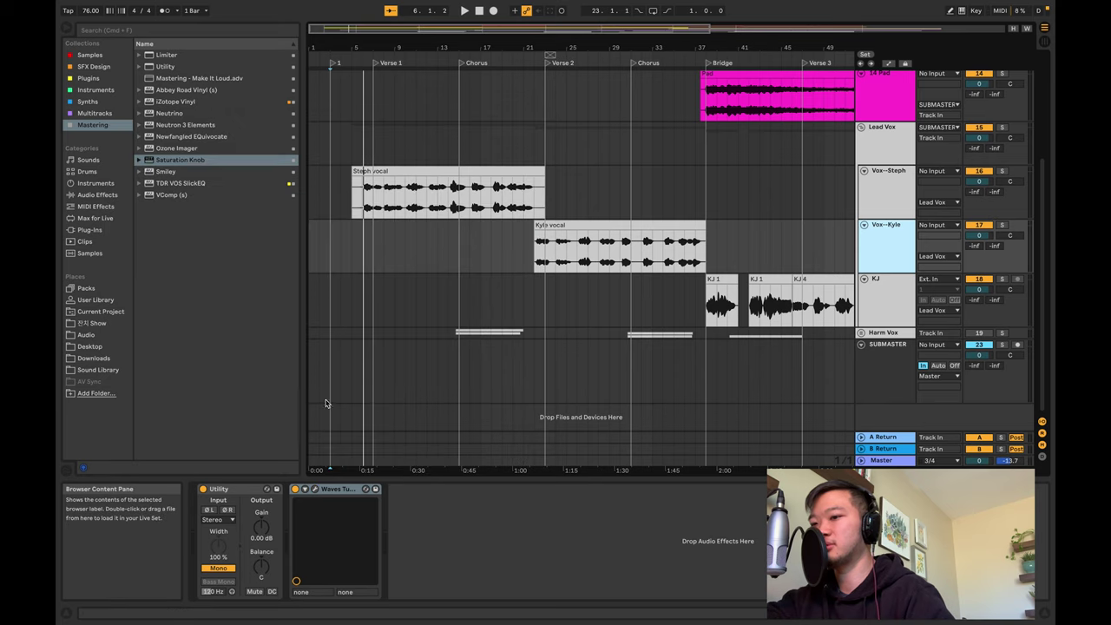
click(750, 280)
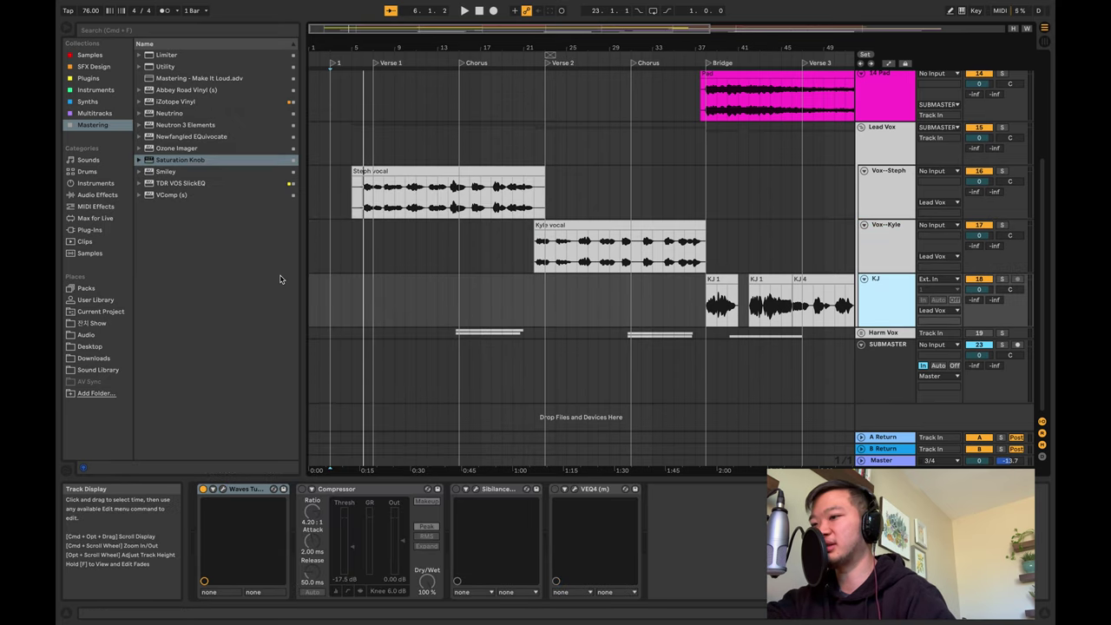
click(879, 194)
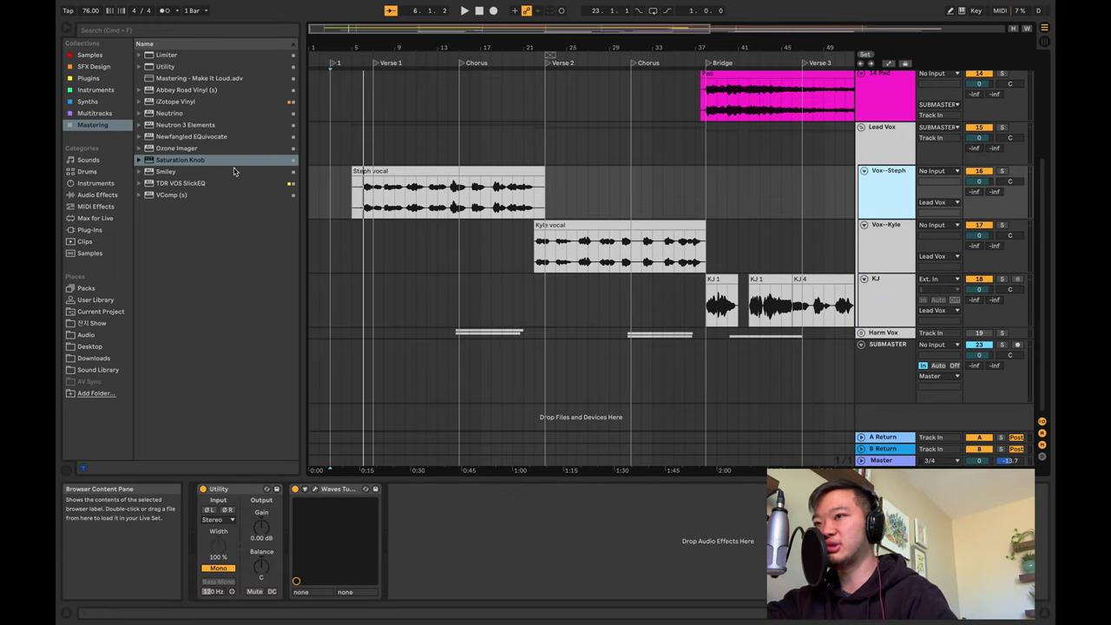
Find the Compressor effect and add it after Waves Tune on the Verse 1 lead vocal track
right_click(426, 488)
mouse_move(467, 521)
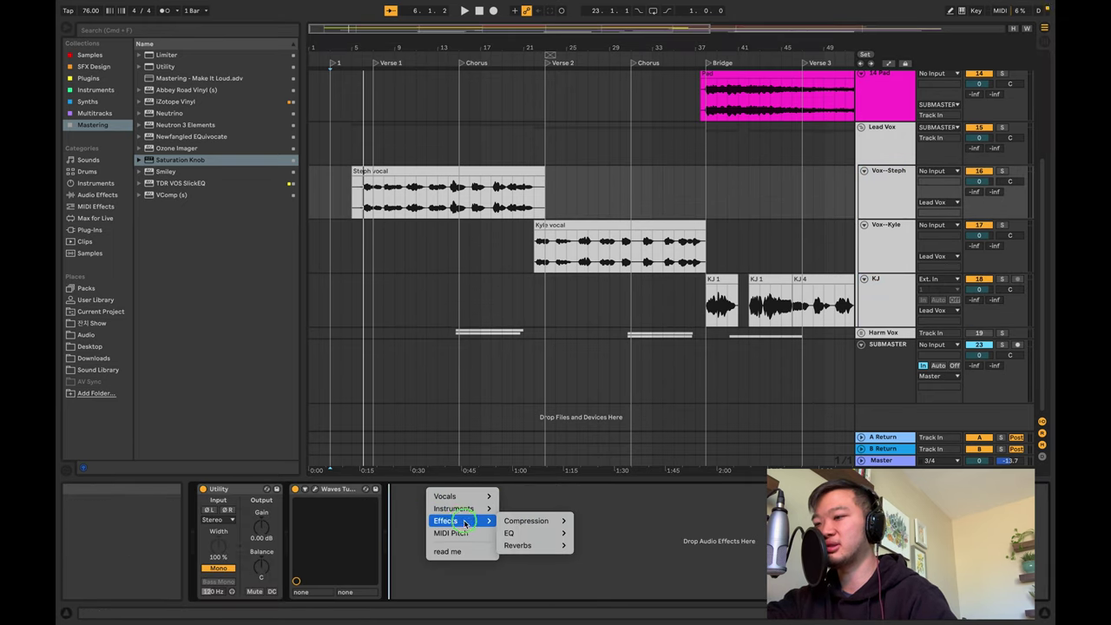
mouse_move(526, 521)
click(599, 521)
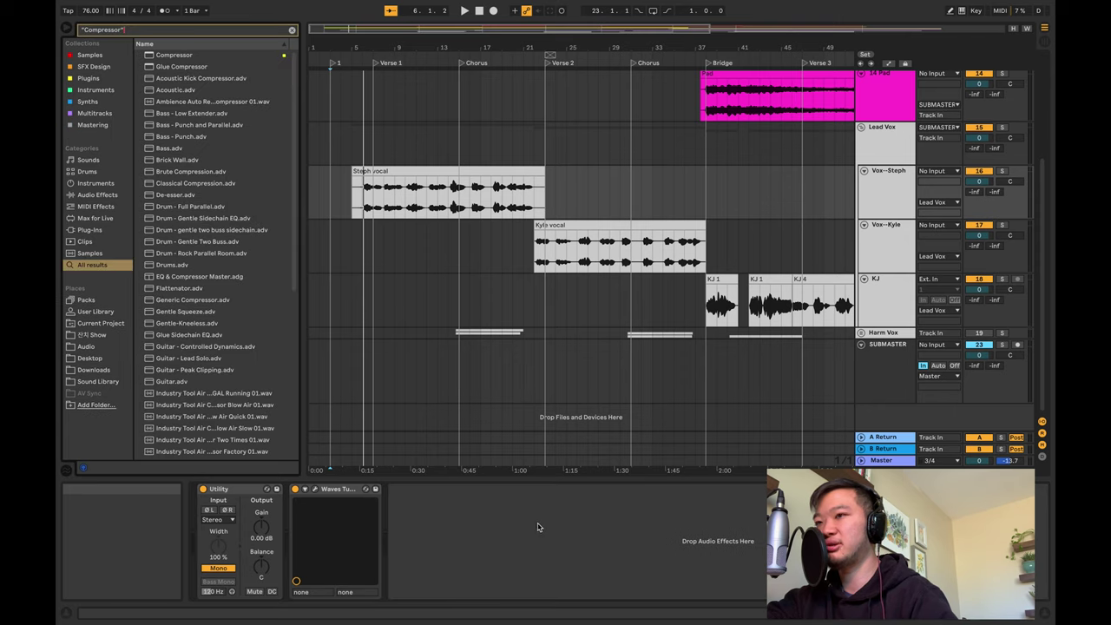
double_click(165, 56)
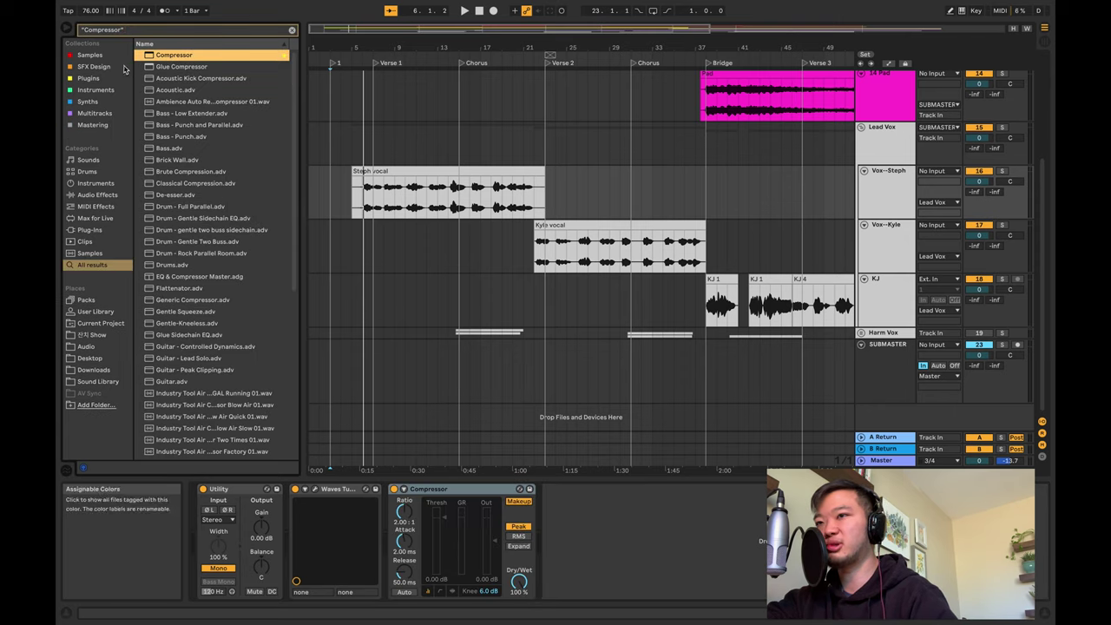
Clear the browser search and add EQ Eight from the Plugins collection after the vocal's Compressor
click(100, 79)
click(292, 30)
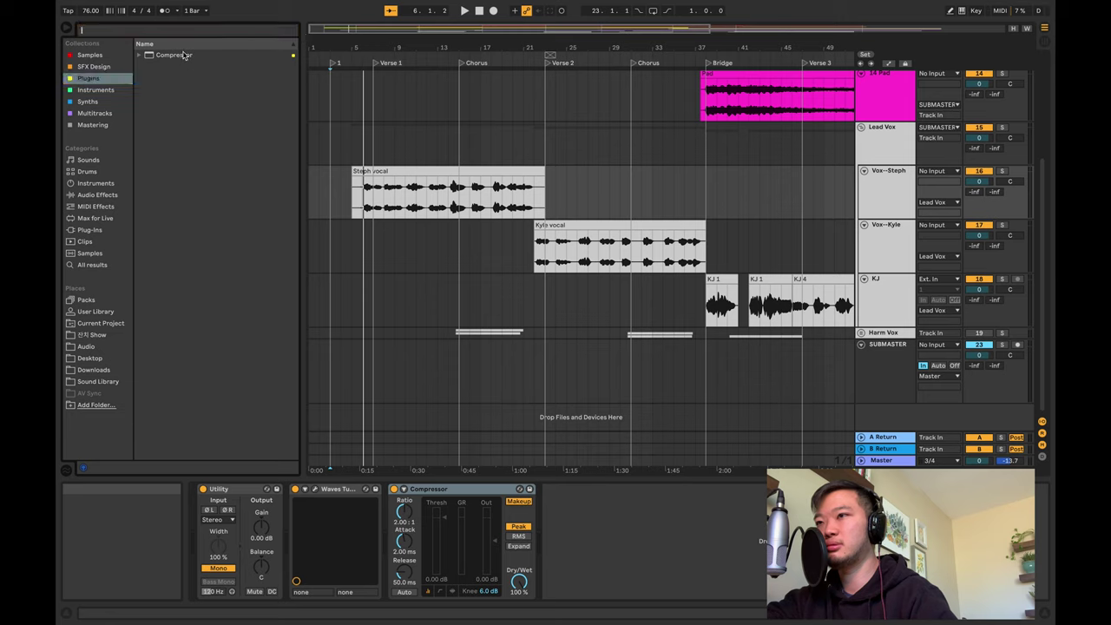
double_click(154, 79)
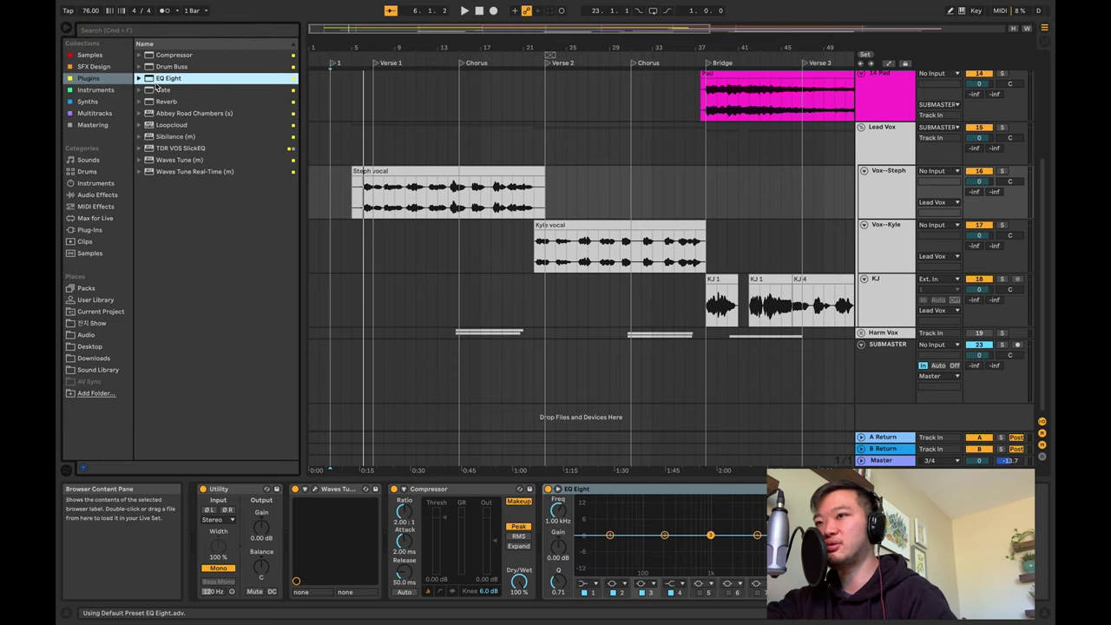
Look through the Sibilance plug-in and the built-in audio effects, including Reverb and Compressor
click(155, 137)
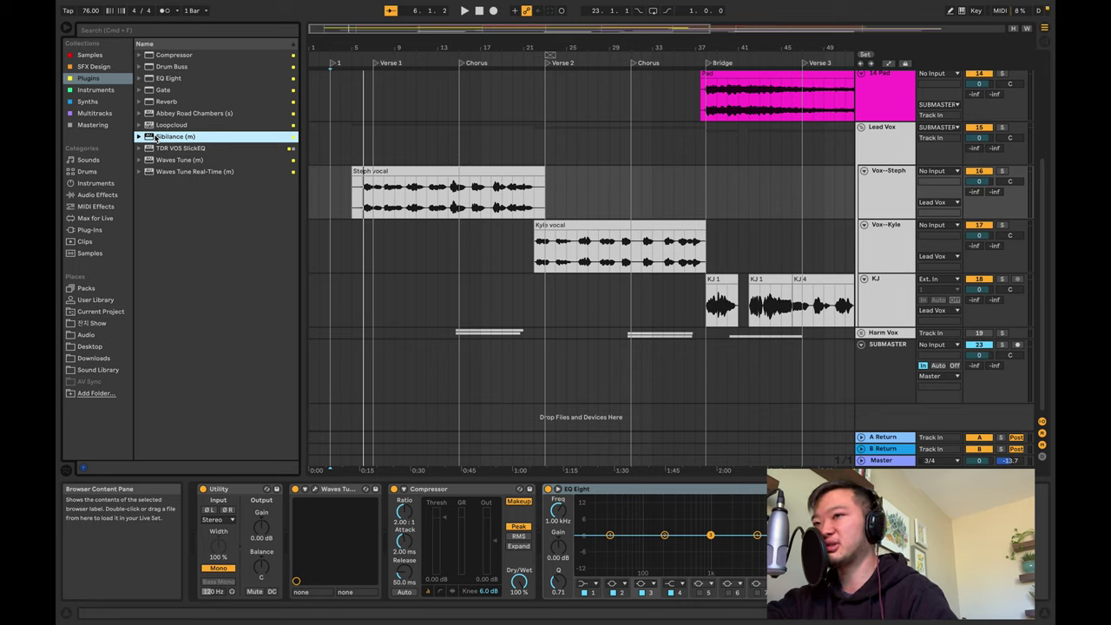
click(101, 195)
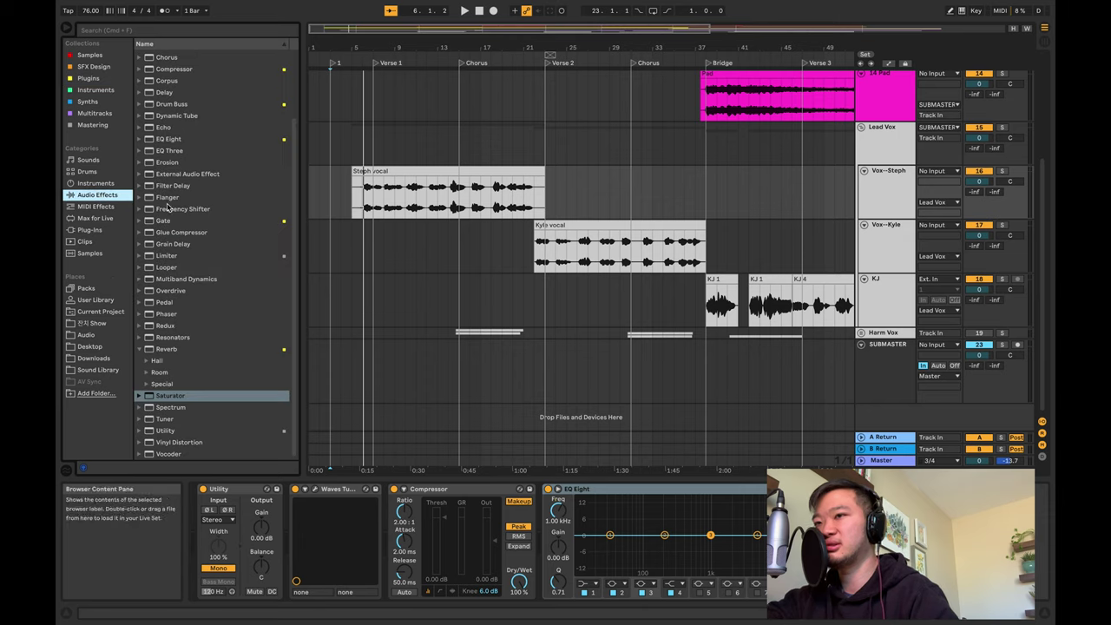
scroll(164, 215, down, 1)
click(139, 350)
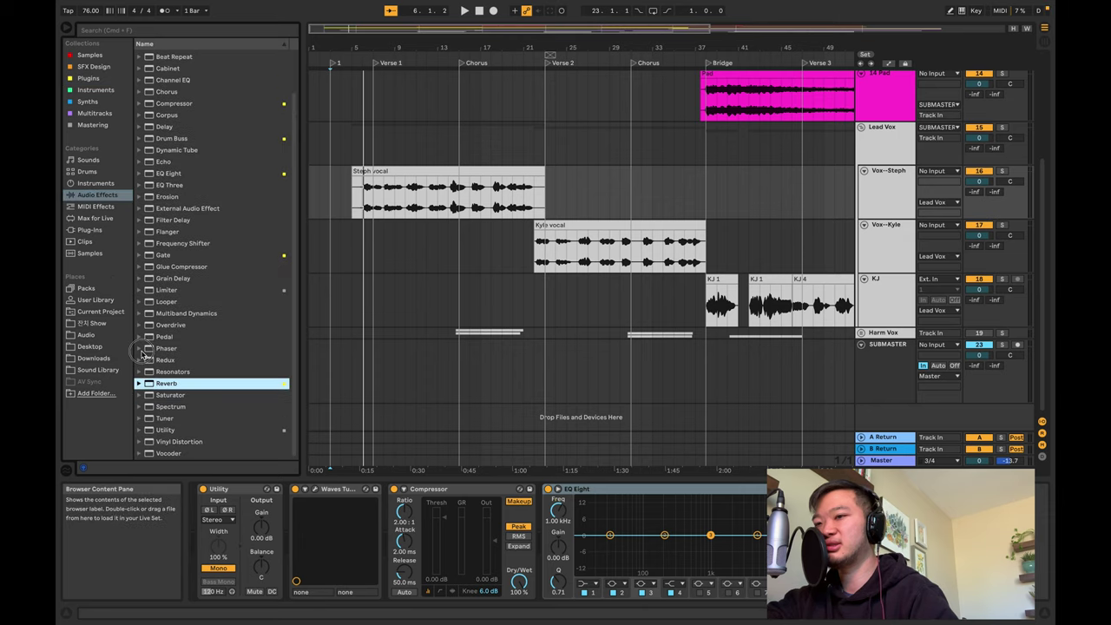
click(157, 104)
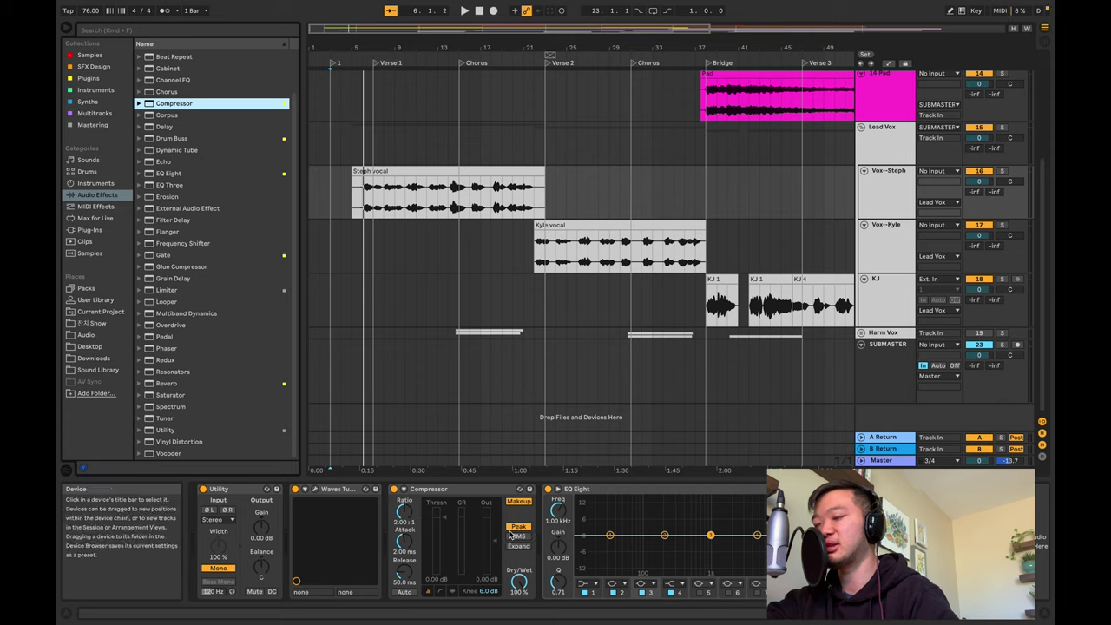
Set the Verse 1 vocal's Compressor to 4.06:1 ratio, 1.27 ms attack, 155 ms release and -16.4 dB threshold, with Makeup off
drag(403, 511, 402, 502)
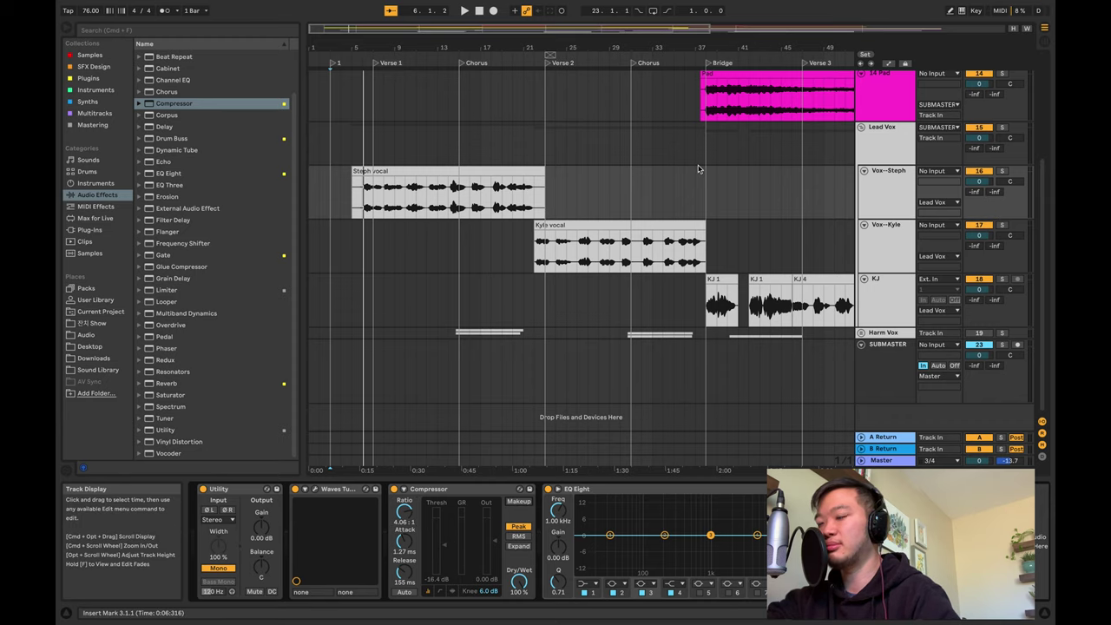
Trim the start of the Verse 1 lead vocal clip to bar 6, just before the singing begins
drag(363, 50, 430, 169)
scroll(431, 169, left, 1)
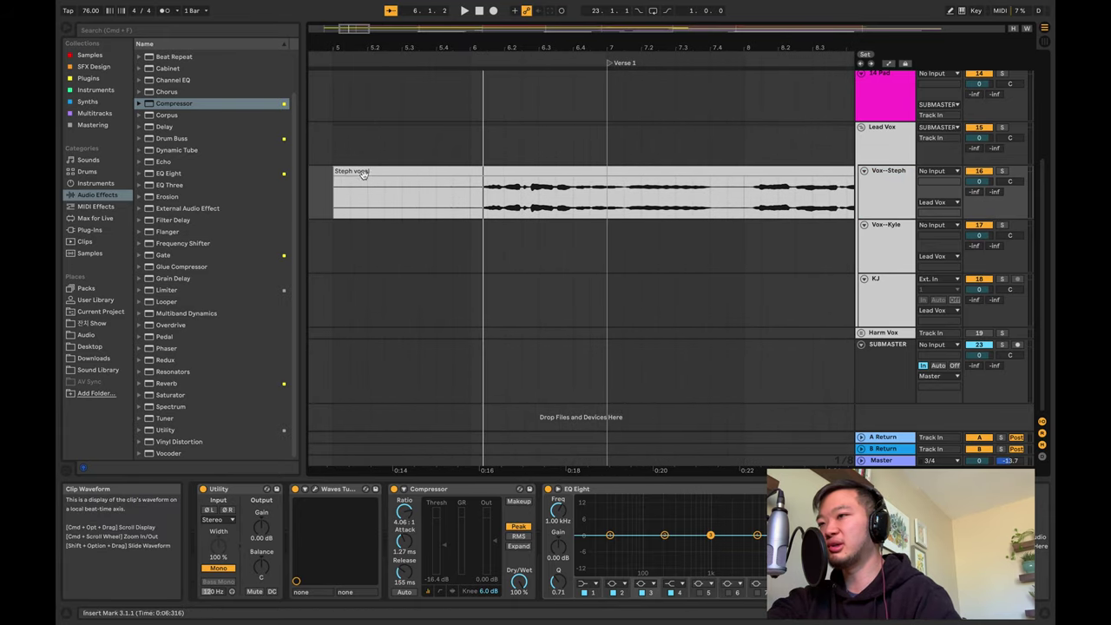
drag(338, 171, 472, 171)
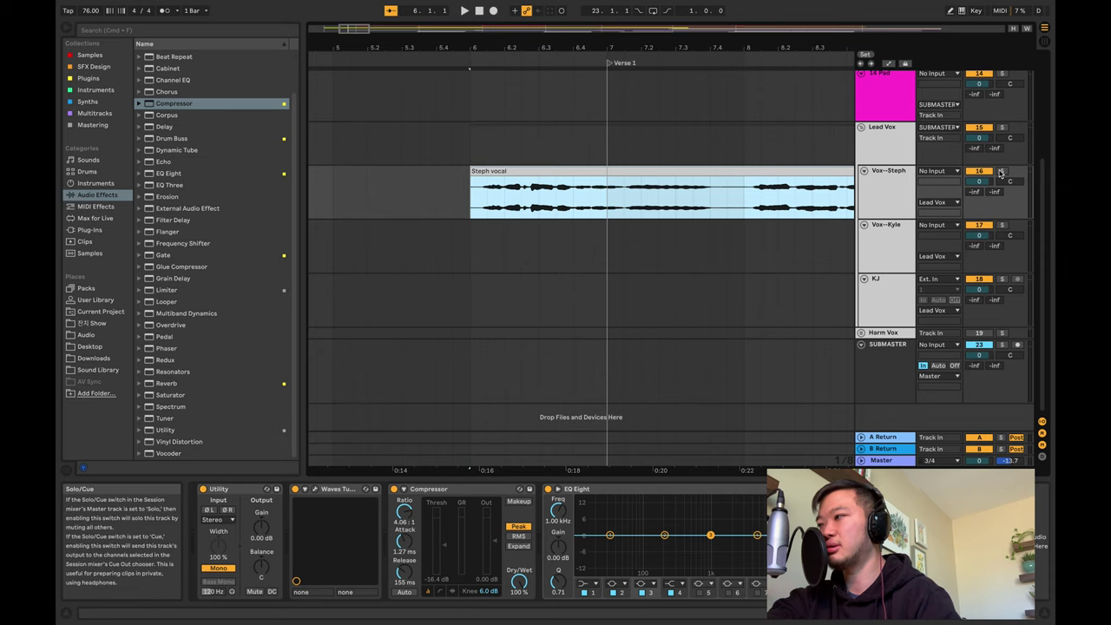
Play the trimmed Verse 1 vocal from bar 6 to hear the compression and watch the gain reduction
key(space)
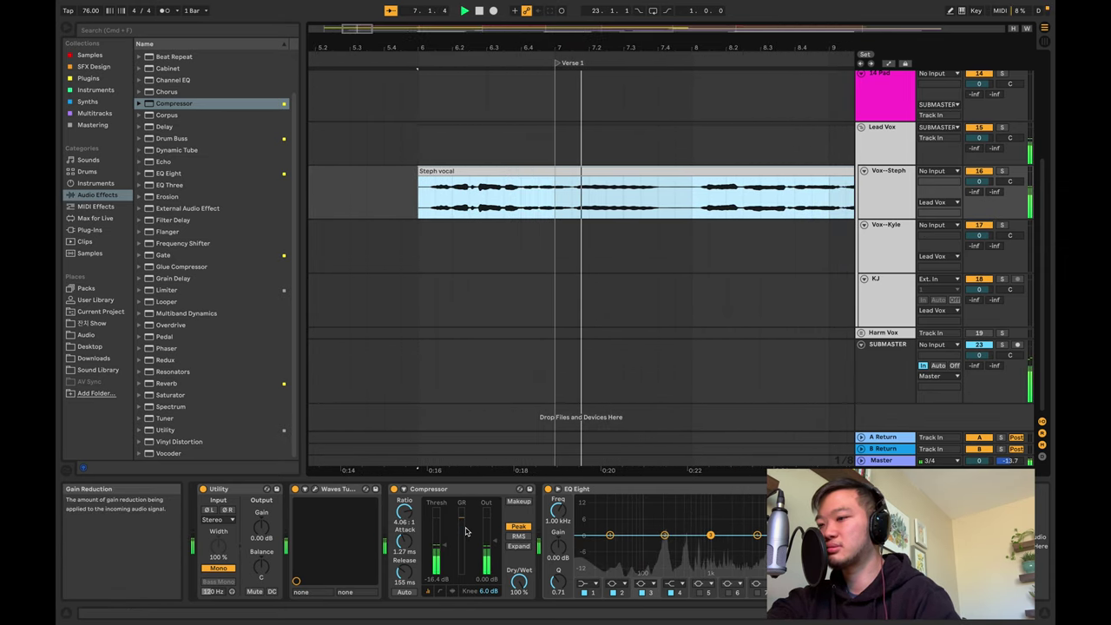
key(space)
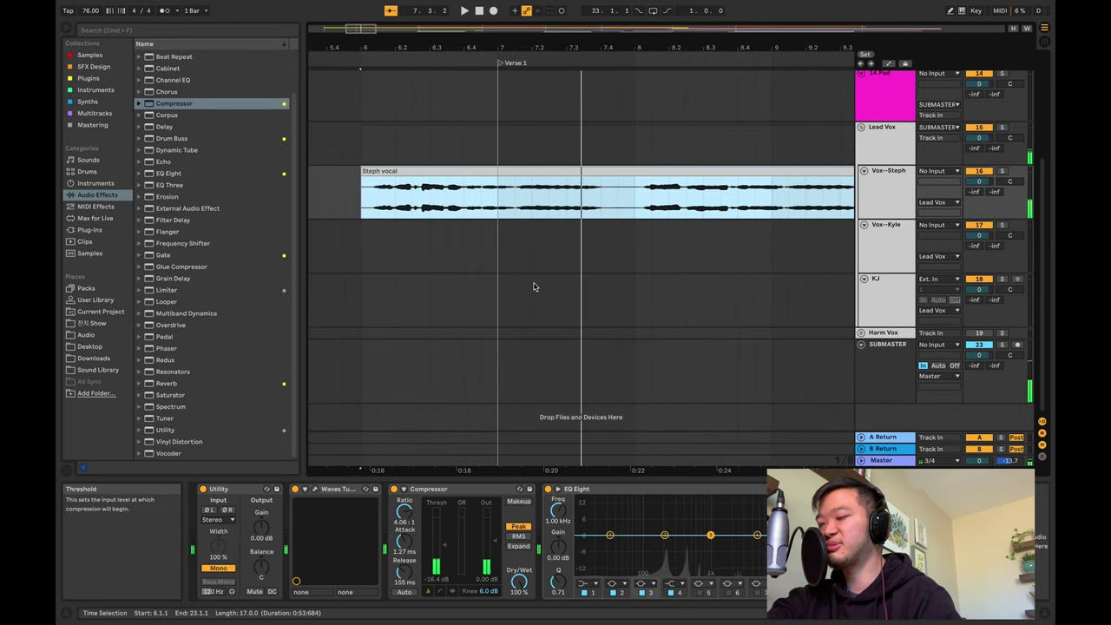
Enable the Compressor on the lead vocal track that carries the Bridge and Verse 3
scroll(530, 303, up, 2)
scroll(487, 323, down, 3)
scroll(487, 323, down, 4)
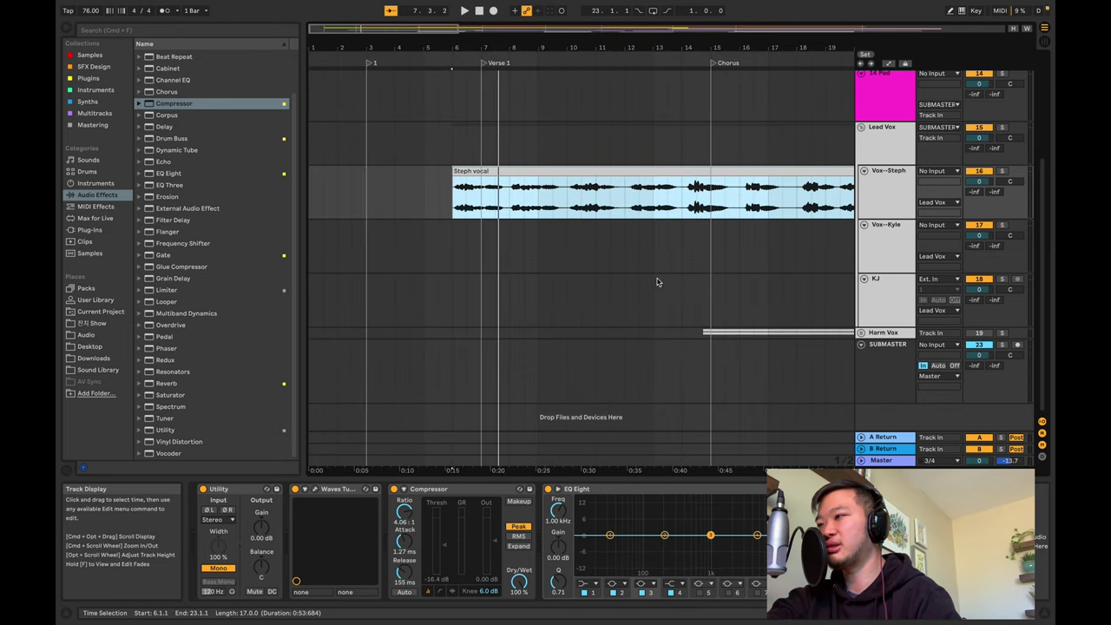
scroll(881, 196, up, 2)
scroll(882, 208, down, 2)
scroll(883, 208, up, 4)
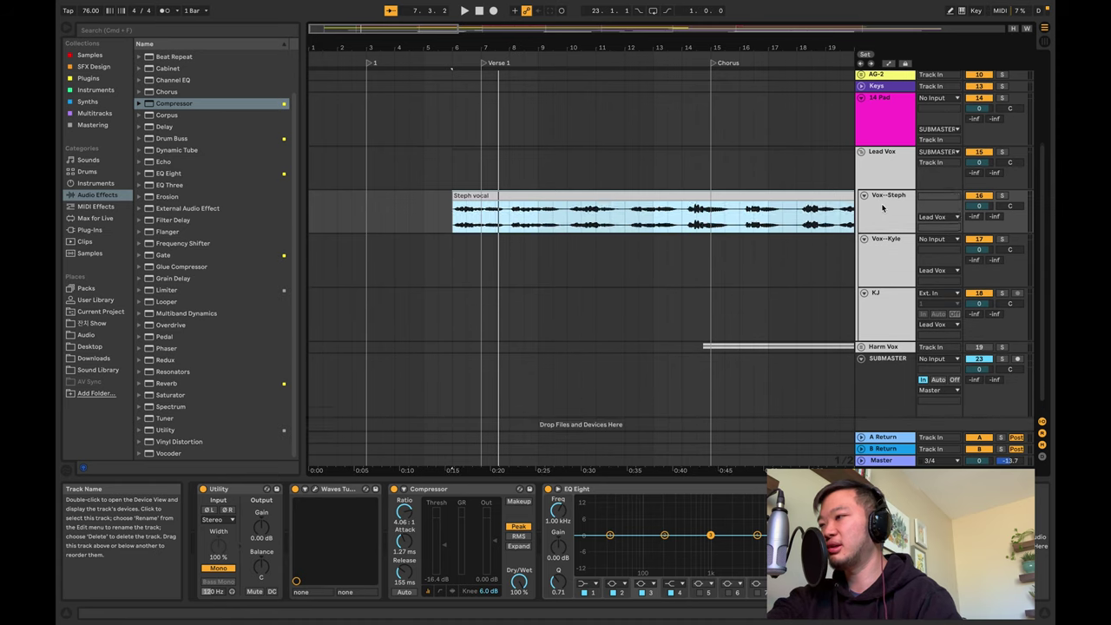
scroll(744, 223, right, 5)
scroll(743, 222, right, 15)
scroll(740, 223, right, 2)
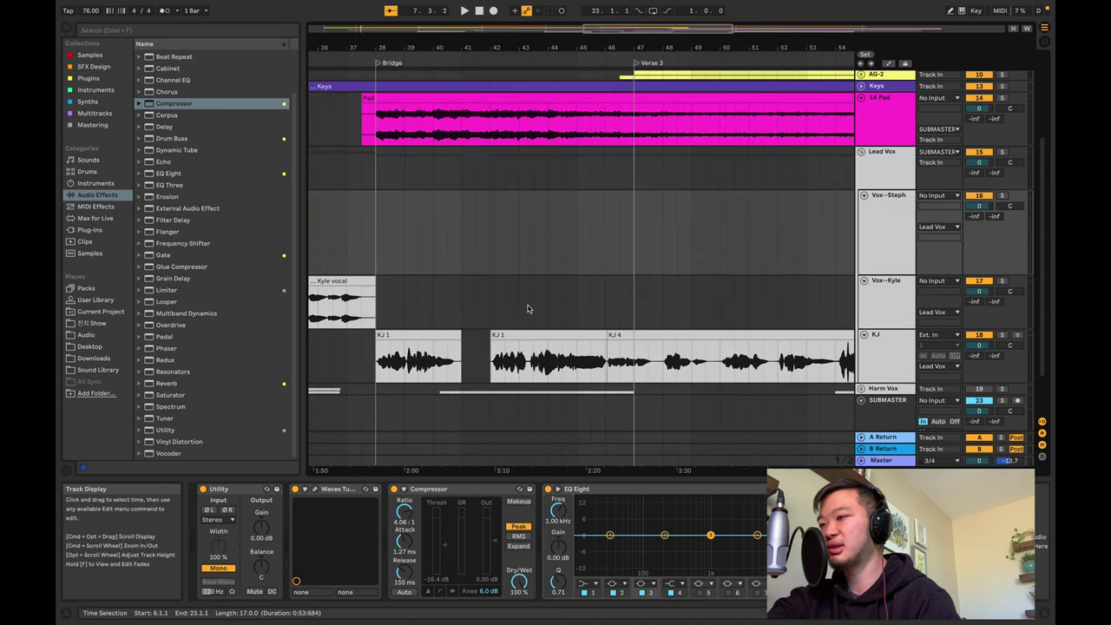
scroll(568, 307, right, 2)
click(875, 358)
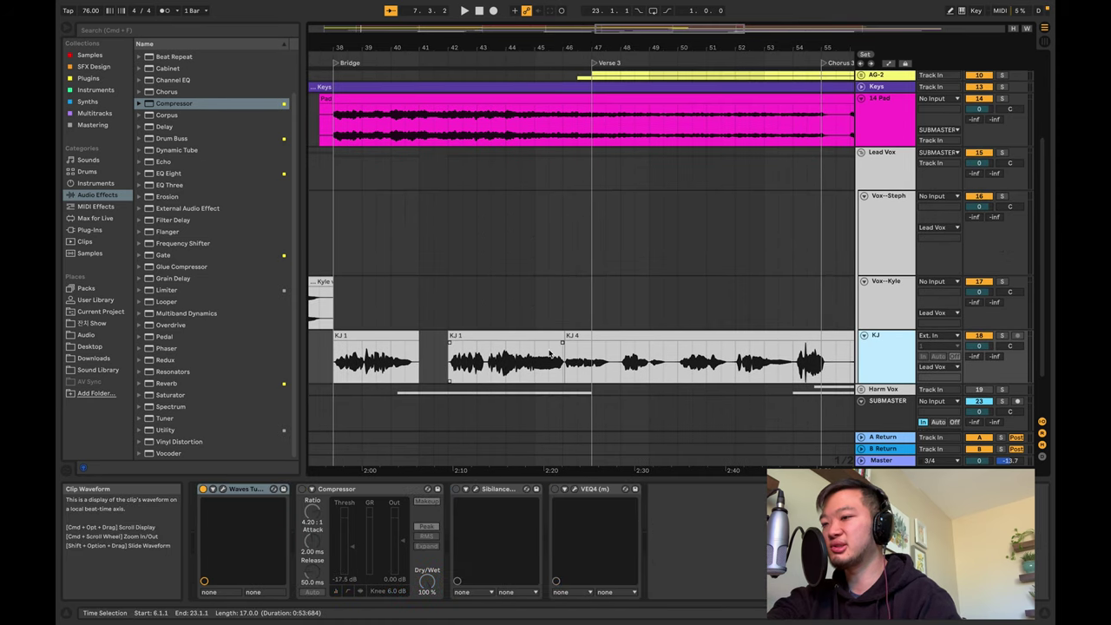
scroll(875, 358, down, 1)
click(302, 489)
Play the Bridge vocal from bar 38 and set its Compressor release to 354 ms
scroll(362, 407, left, 3)
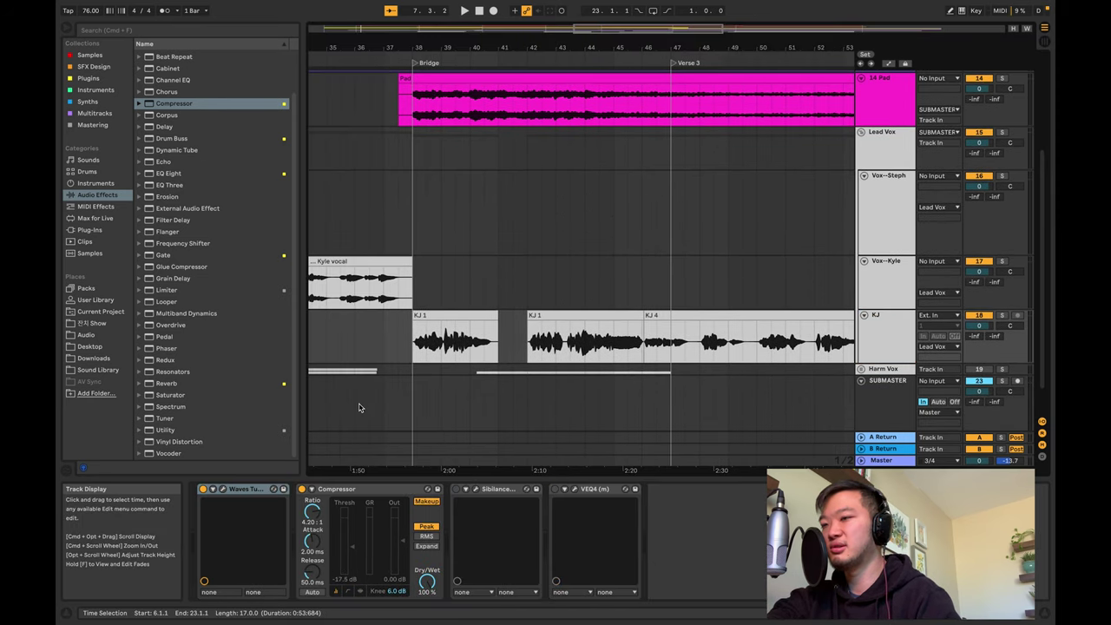
key(space)
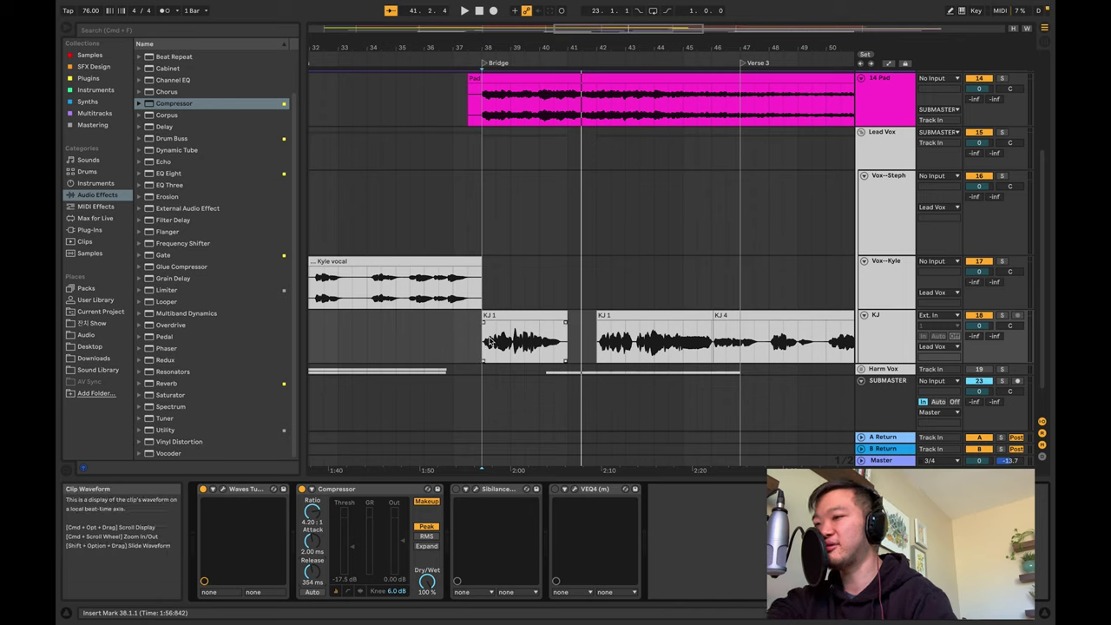
key(space)
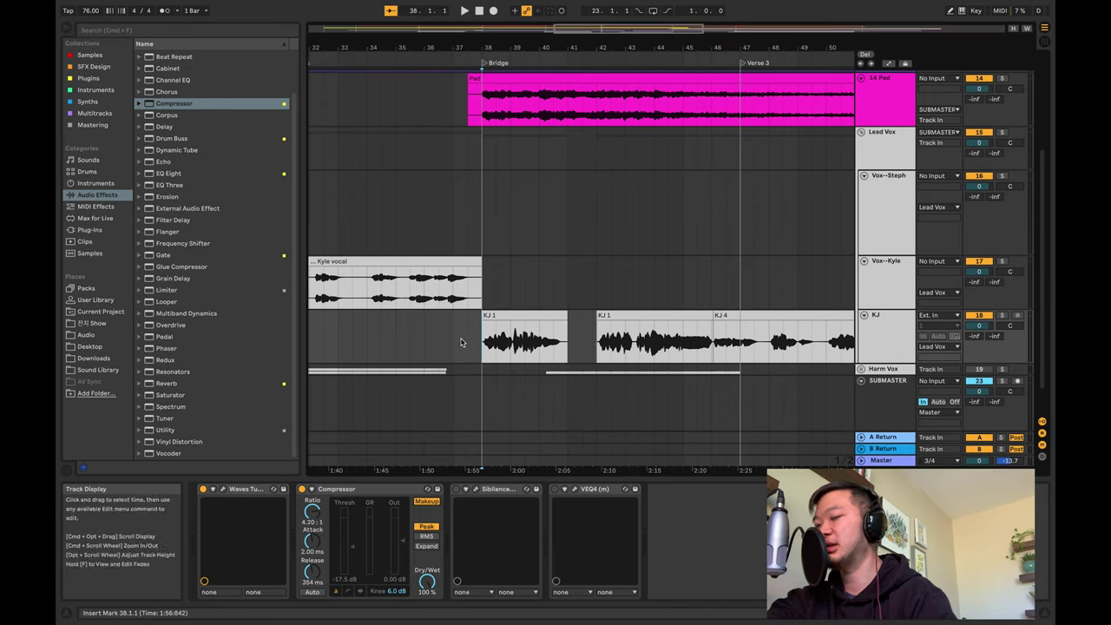
Play the Bridge vocal from bar 43.3 into Verse 3 to check the compression
scroll(500, 337, right, 5)
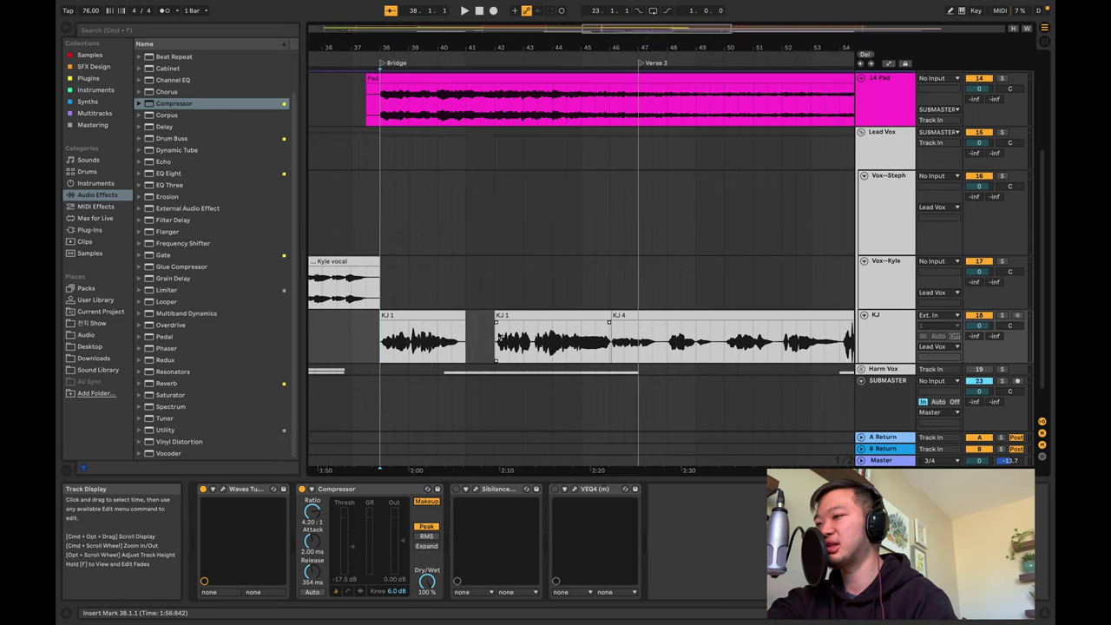
scroll(500, 337, right, 3)
scroll(501, 340, left, 5)
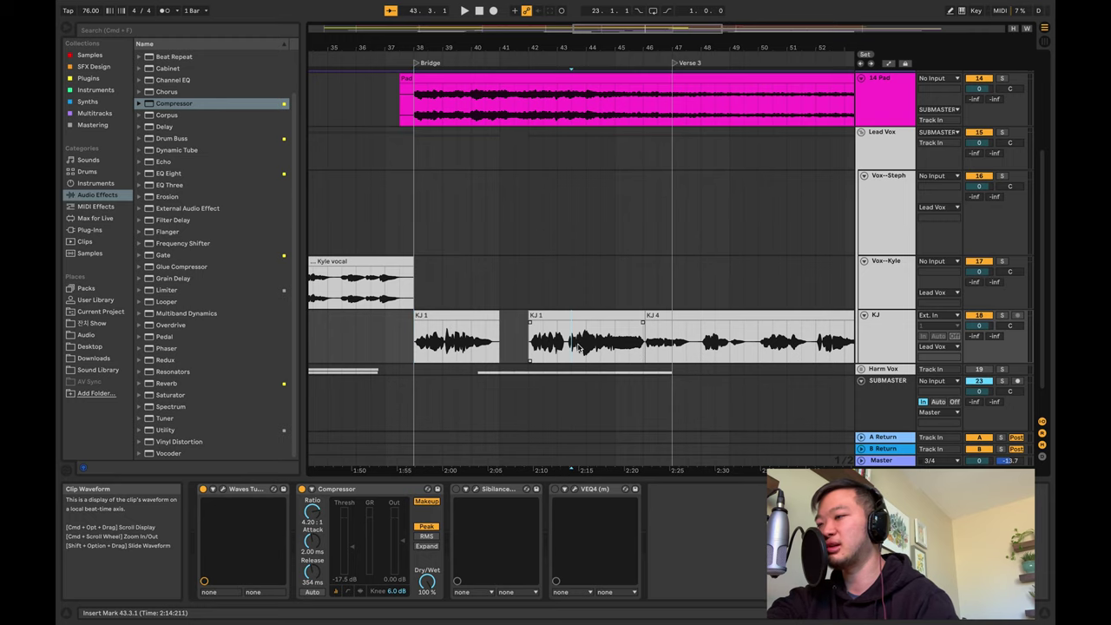
key(space)
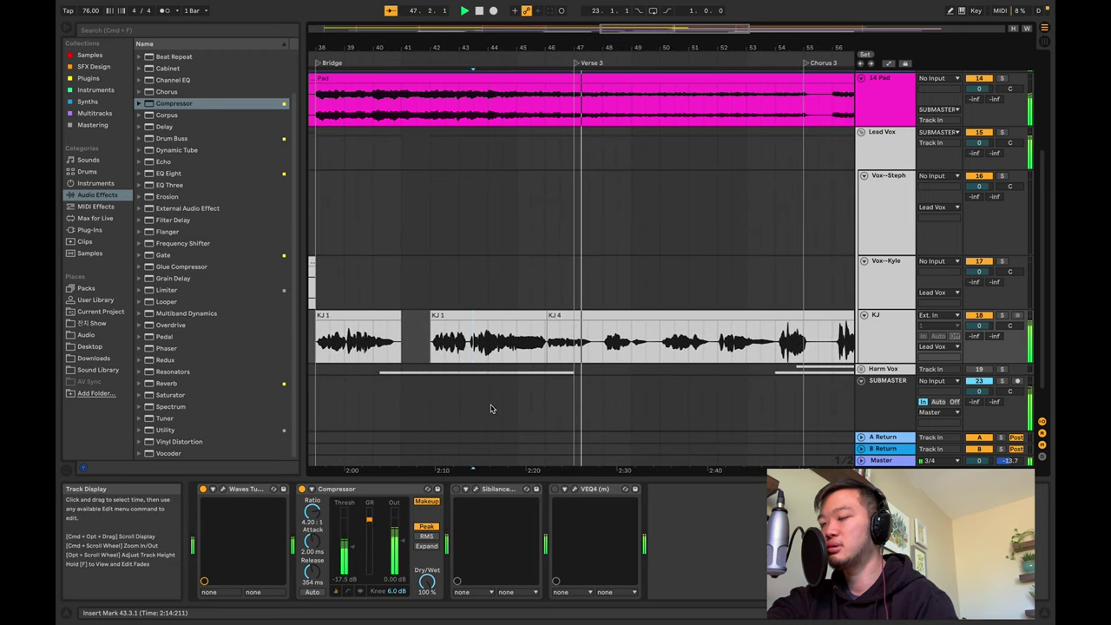
key(space)
Display the Bridge vocal's Waves Tune pitch graph and play from bar 46 to locate the off-pitch note
click(222, 489)
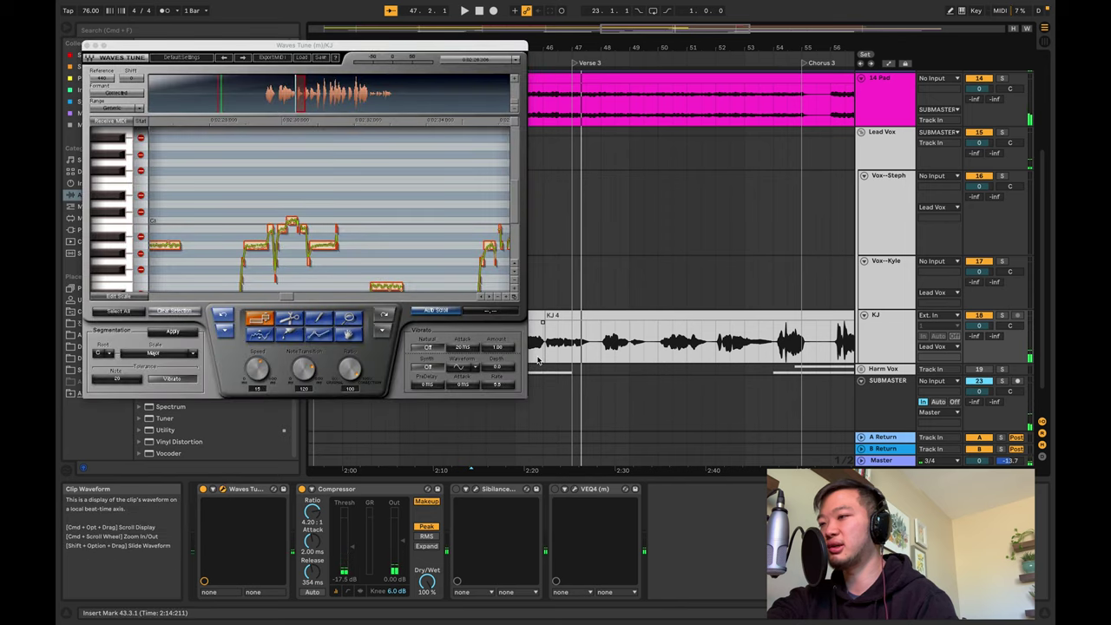
click(545, 351)
key(space)
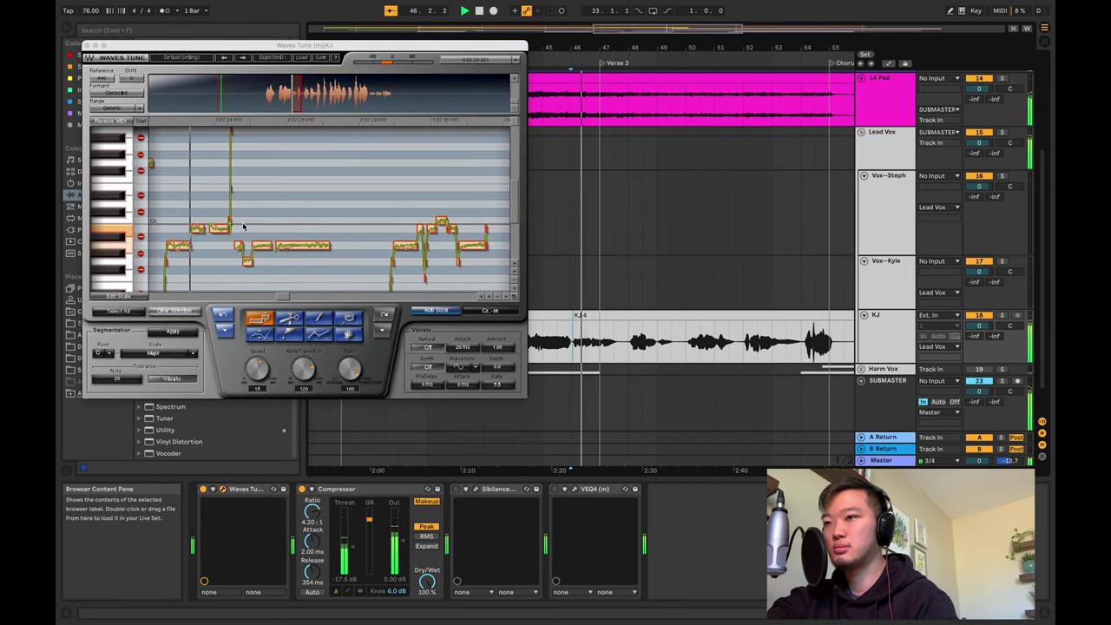
key(space)
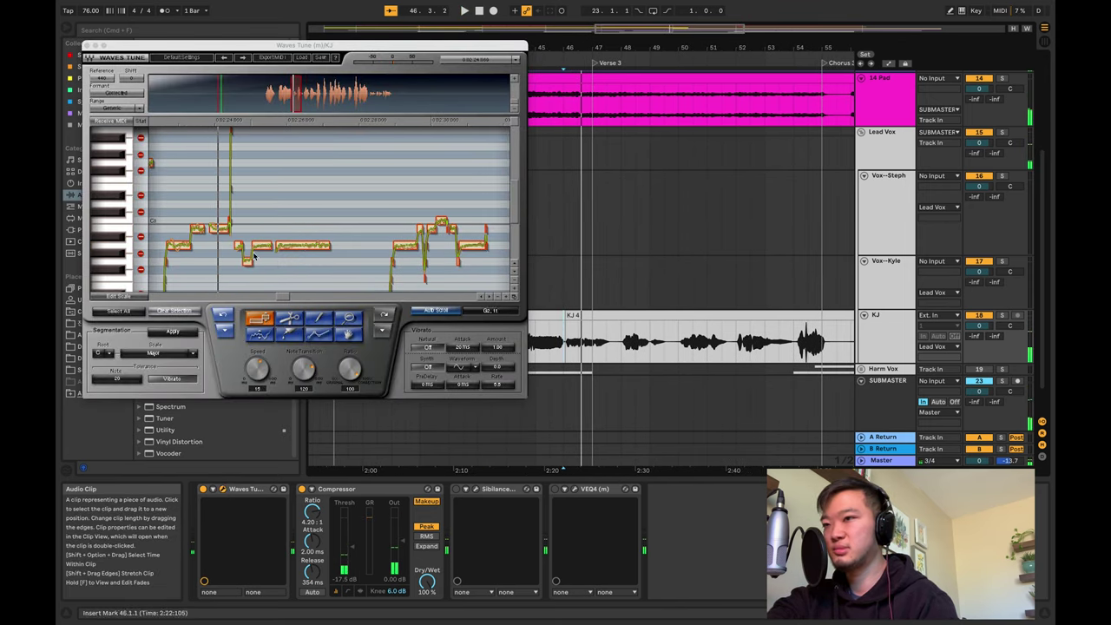
In Waves Tune, split the held vocal note near bar 46.3 and raise its first part by one semitone
click(206, 212)
alt+click(206, 214)
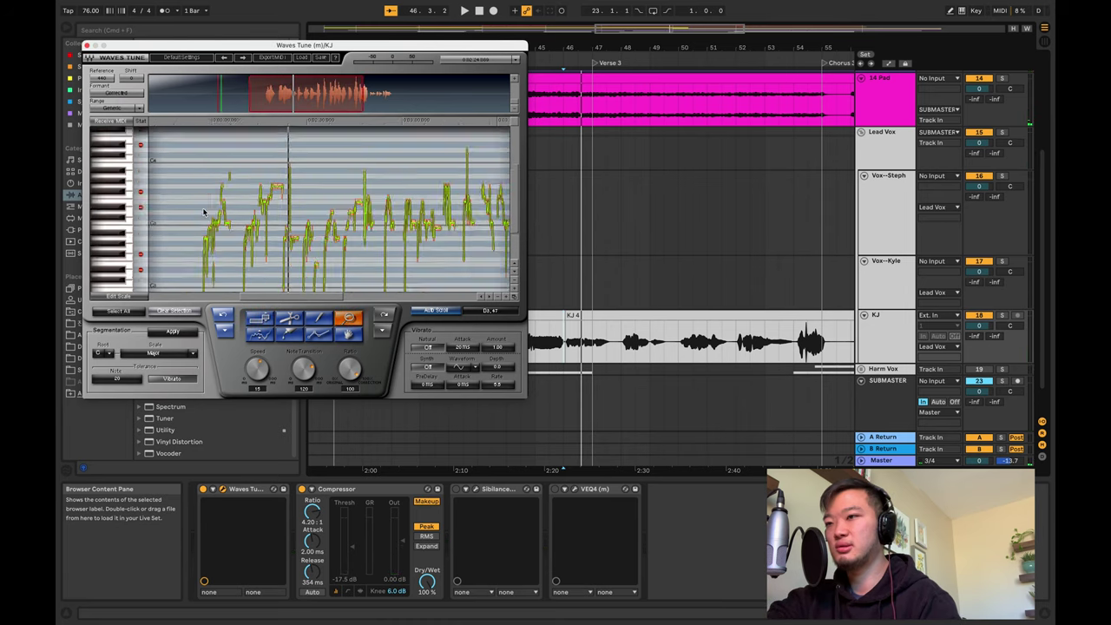
alt+click(209, 215)
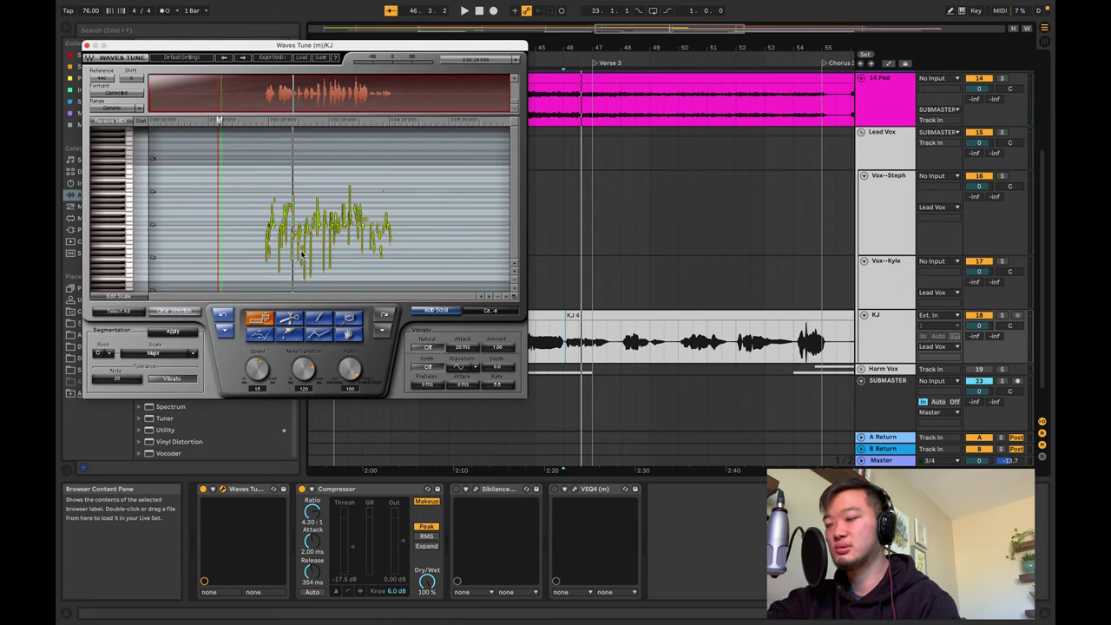
key(space)
click(504, 298)
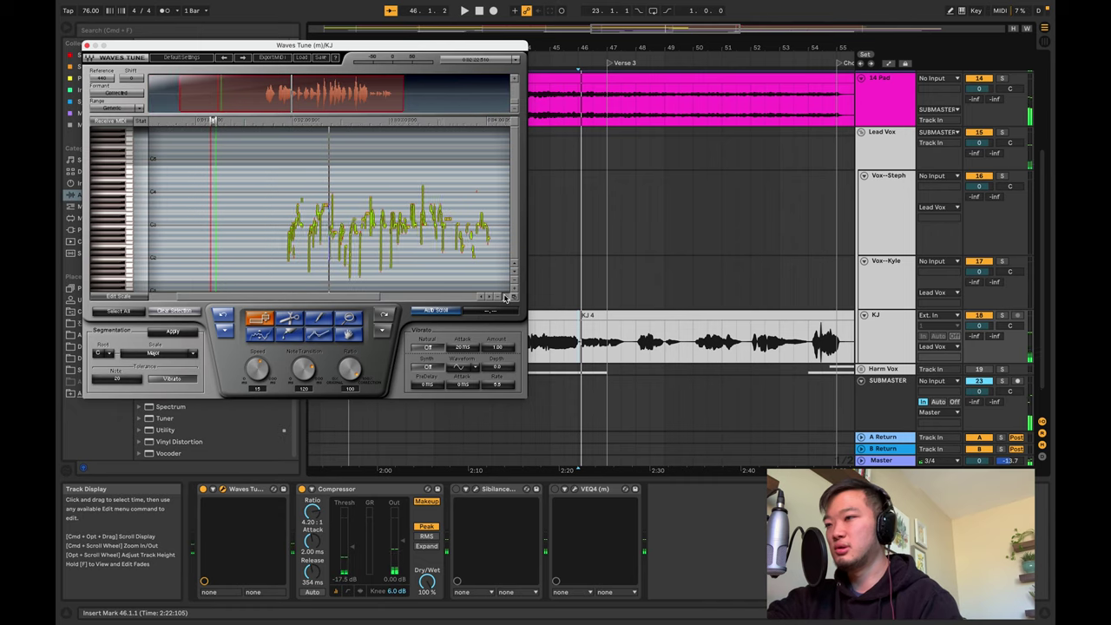
click(504, 298)
click(516, 289)
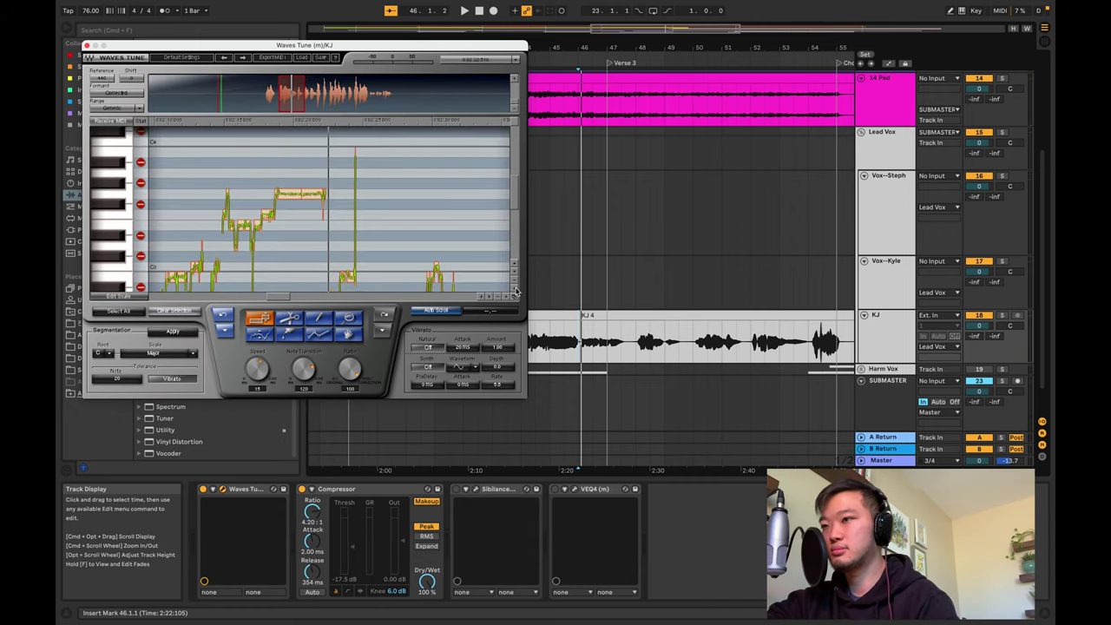
key(space)
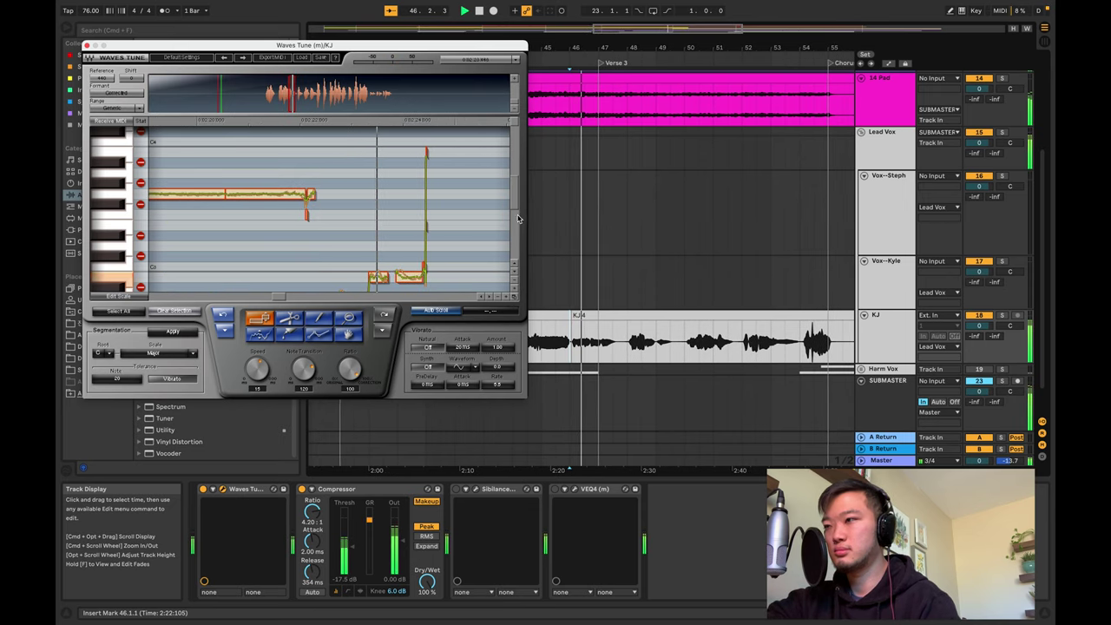
drag(514, 199, 484, 216)
drag(326, 170, 474, 269)
key(space)
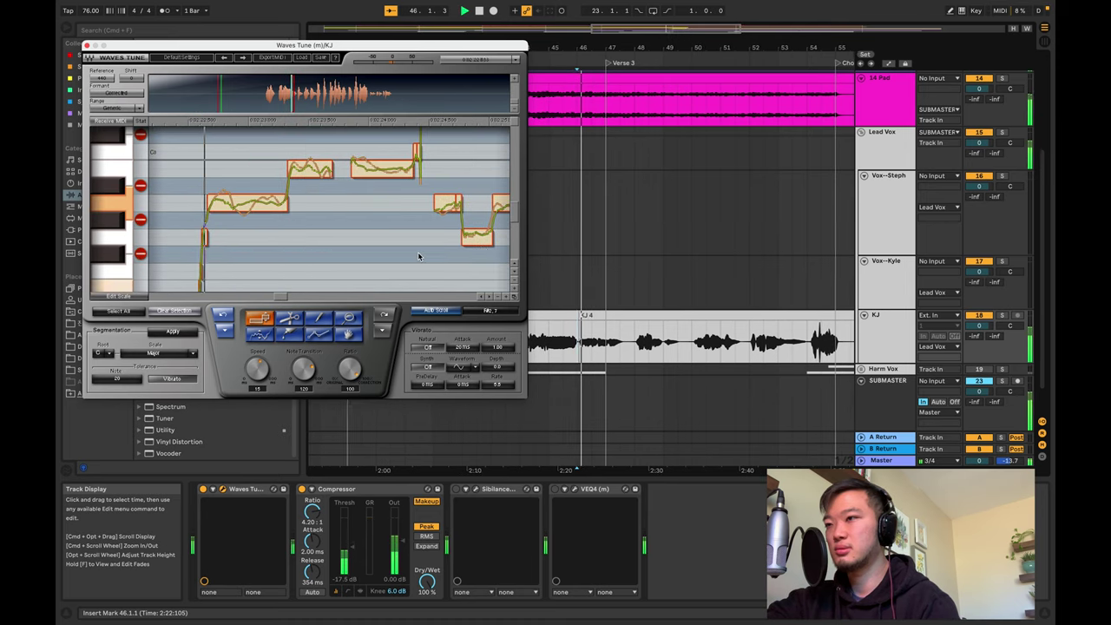
key(space)
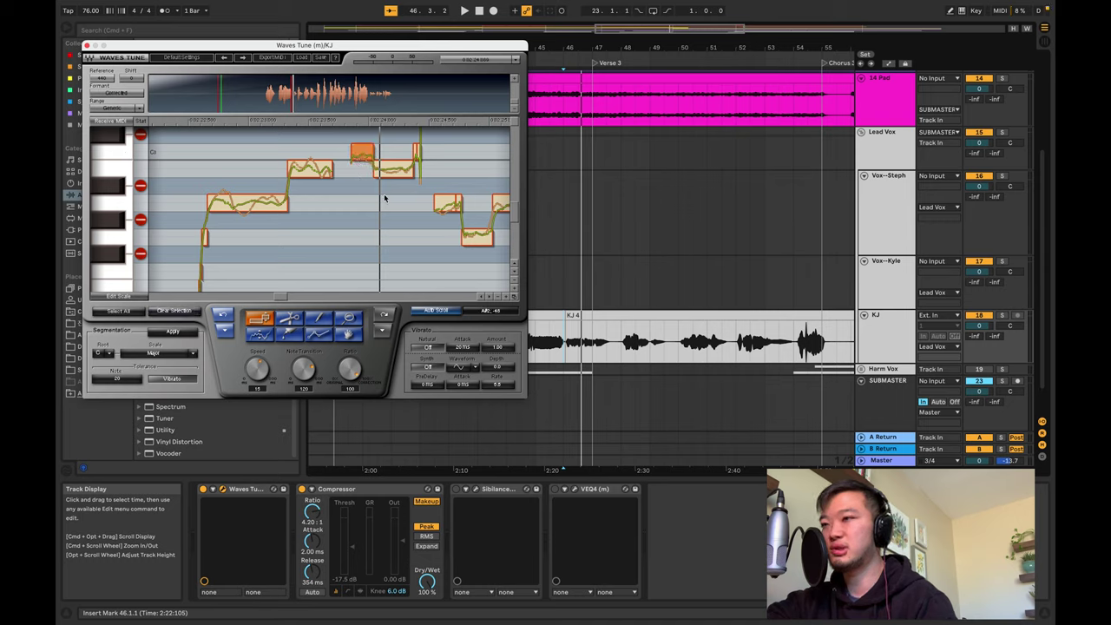
Set the note transition of the two split notes to 12, replay the phrase, and close Waves Tune
drag(376, 169, 365, 158)
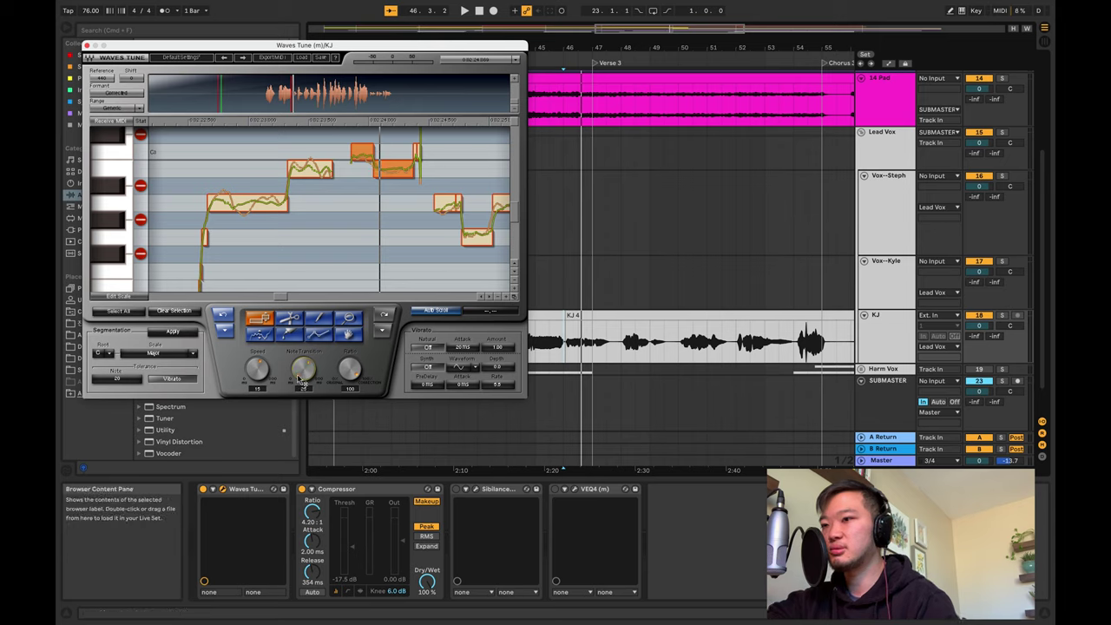
click(356, 249)
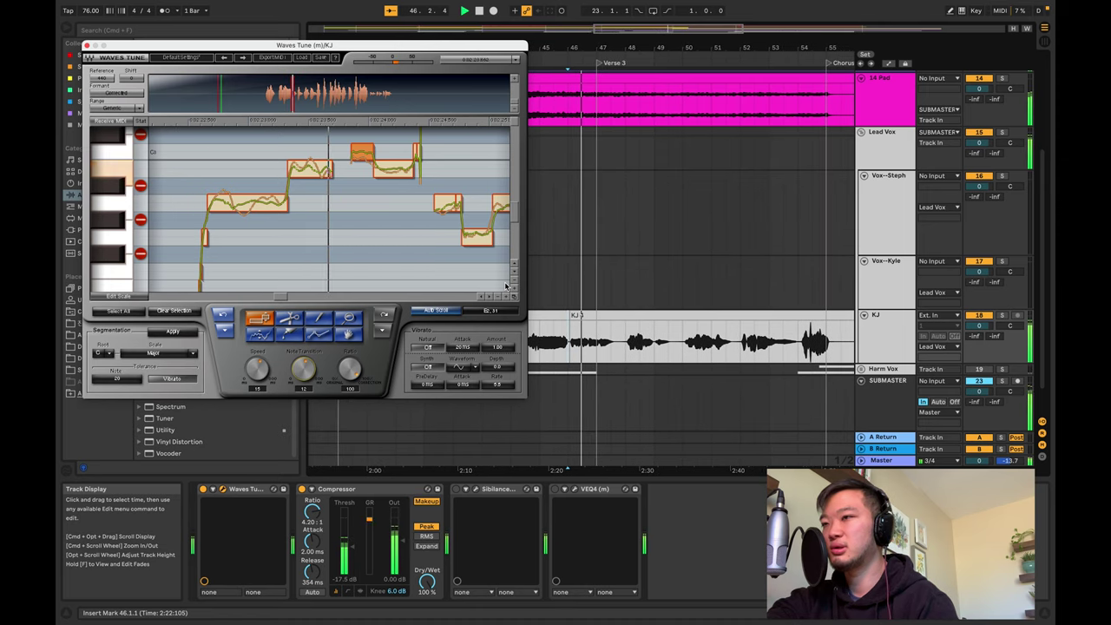
key(space)
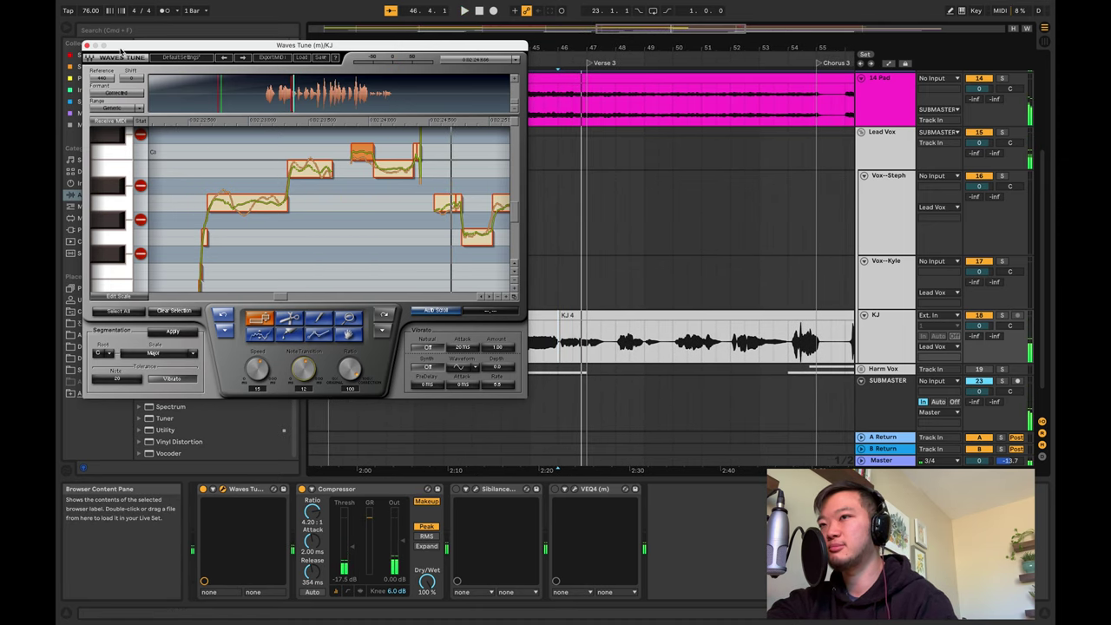
click(88, 45)
Play the vocal from bar 45.3 into Verse 3 to hear the retuned phrase in context
click(550, 290)
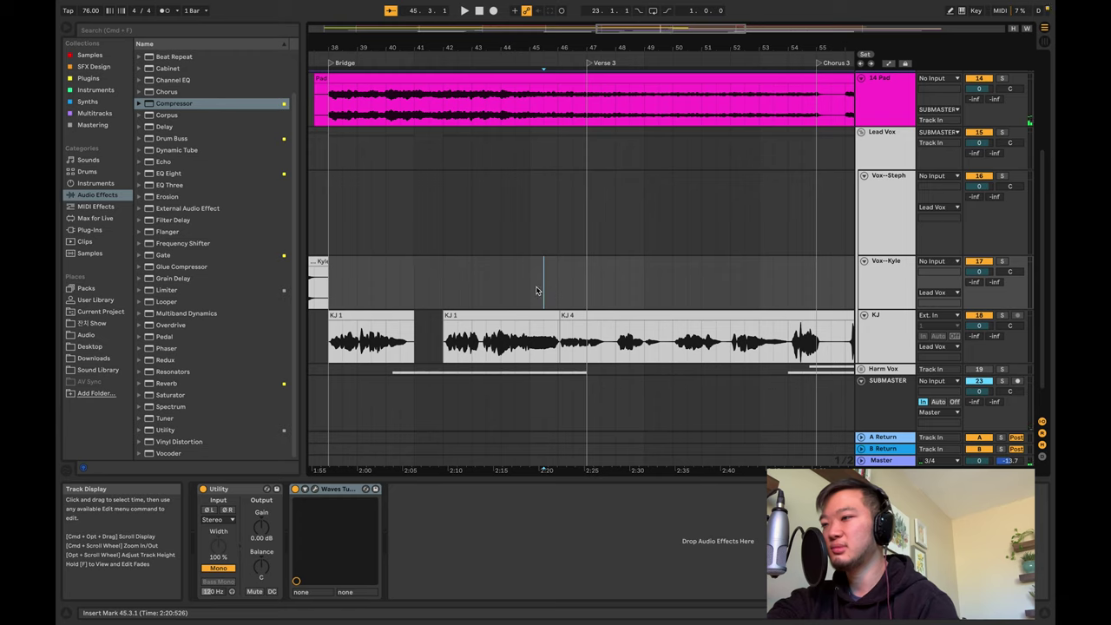
key(space)
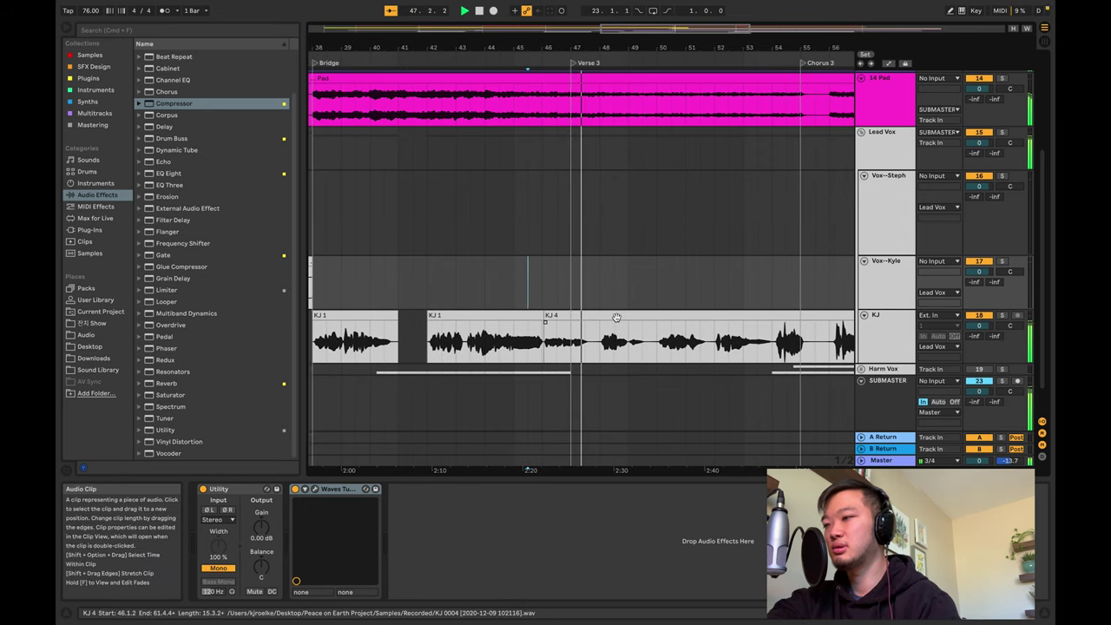
click(594, 354)
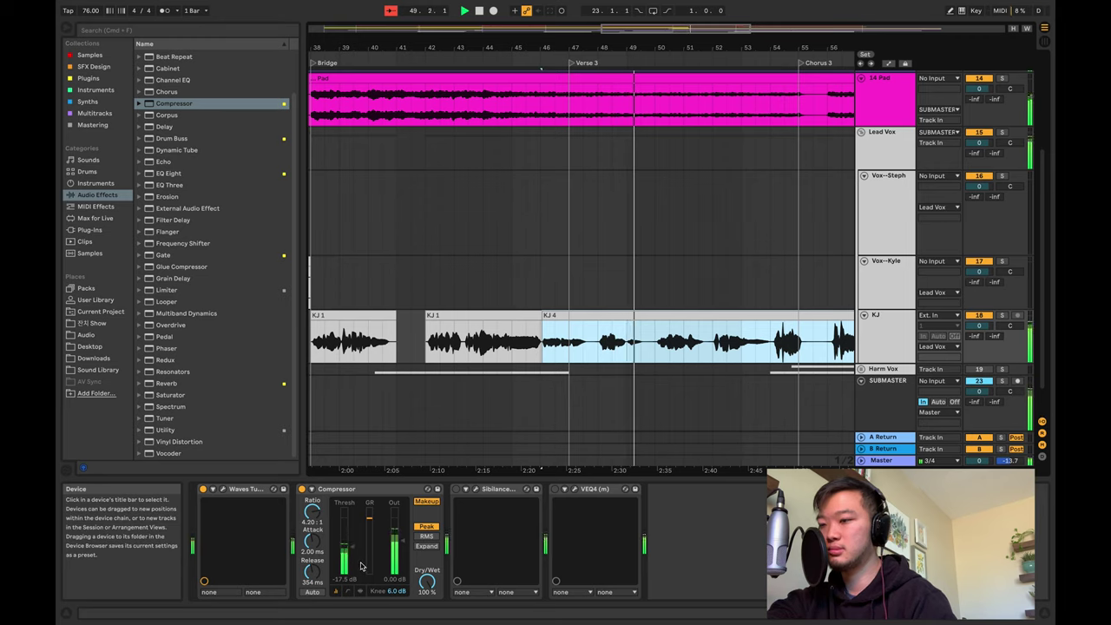
key(space)
Look over the lead vocal clips across the arrangement, from Verse 1 through the Outro
scroll(543, 263, right, 5)
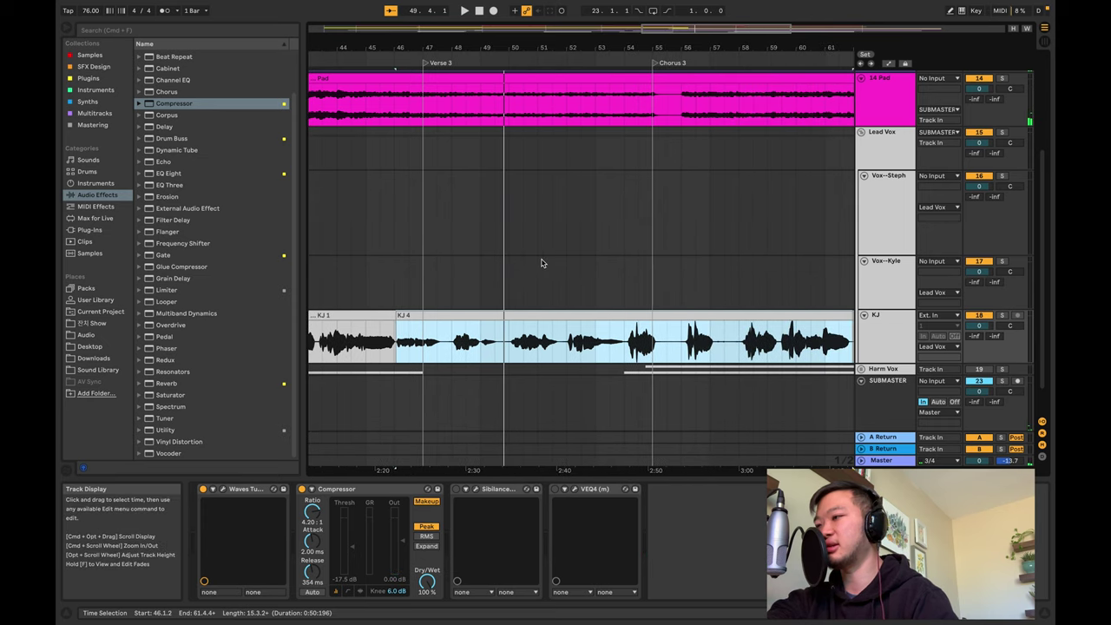
scroll(459, 258, left, 10)
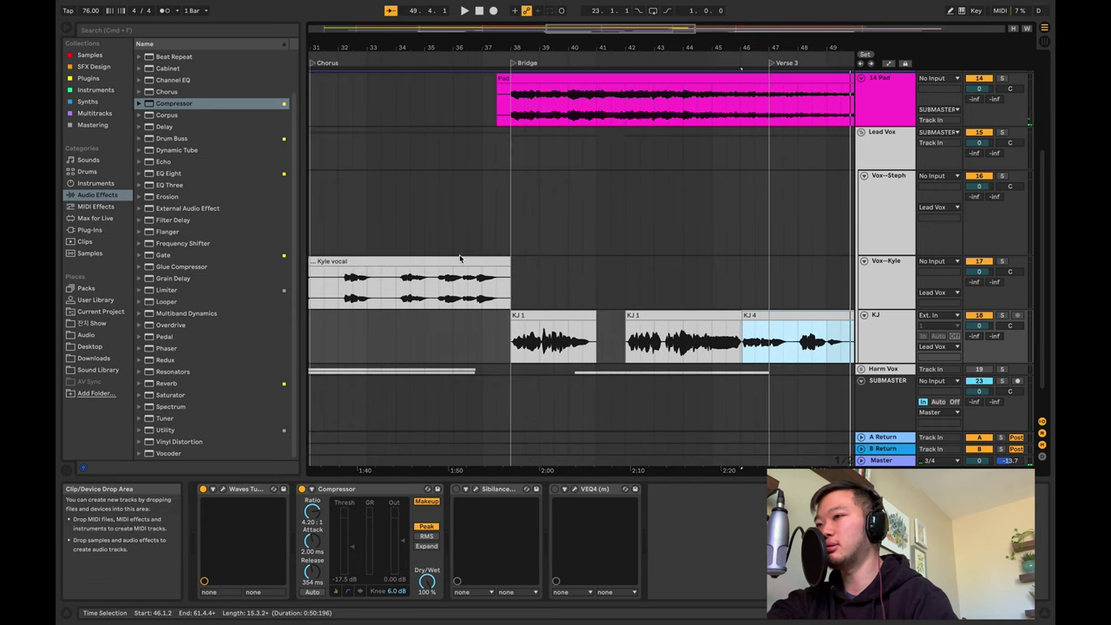
click(556, 271)
scroll(557, 271, right, 5)
scroll(556, 271, down, 4)
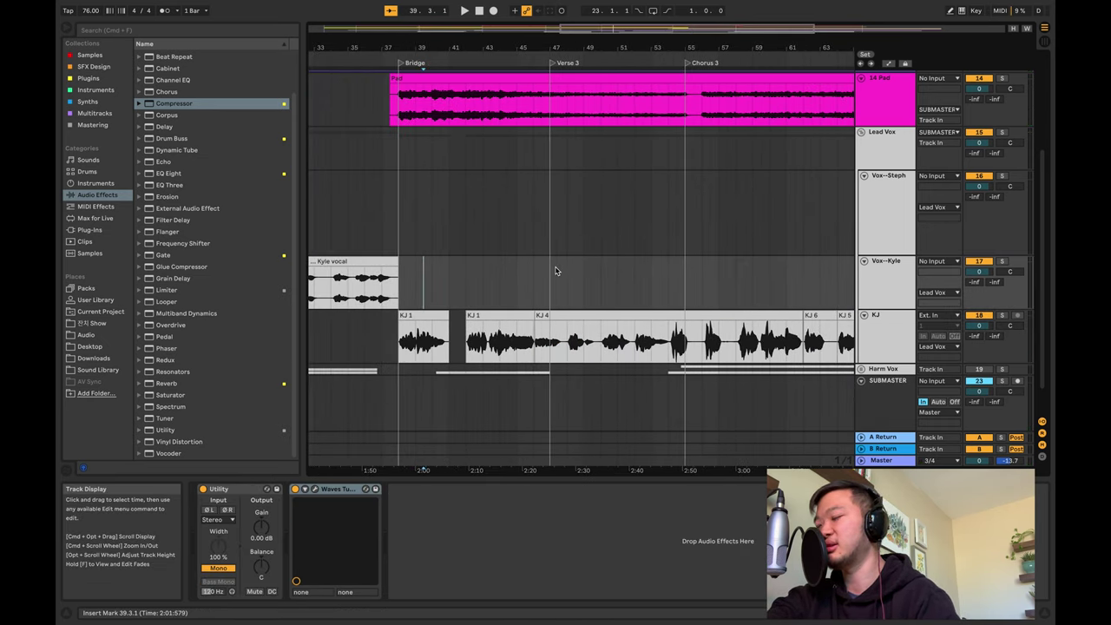
scroll(556, 271, down, 3)
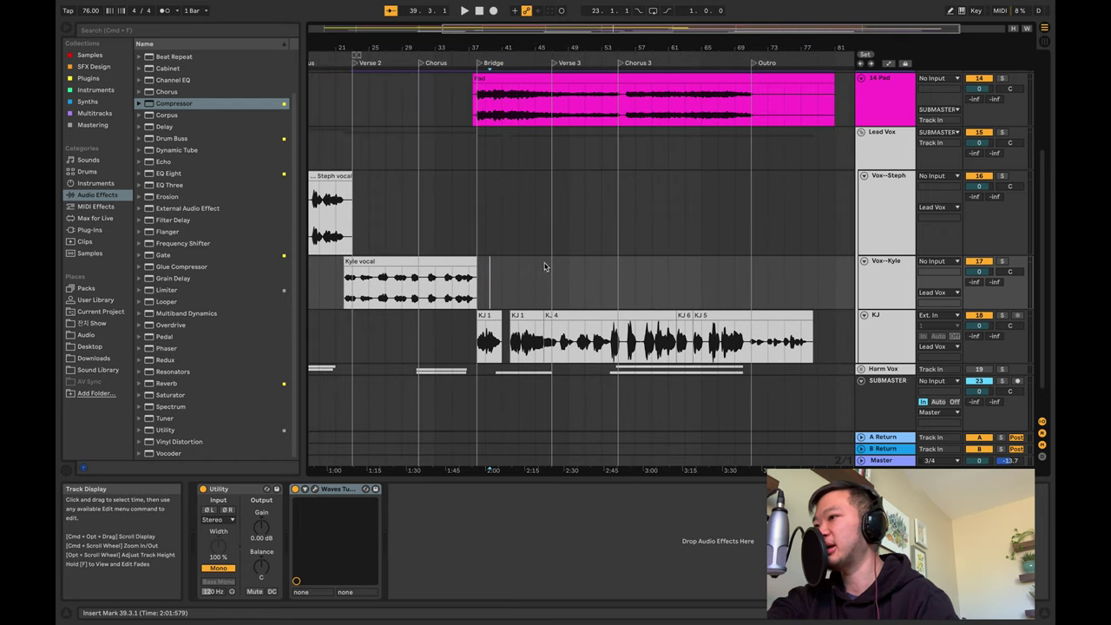
scroll(561, 287, up, 6)
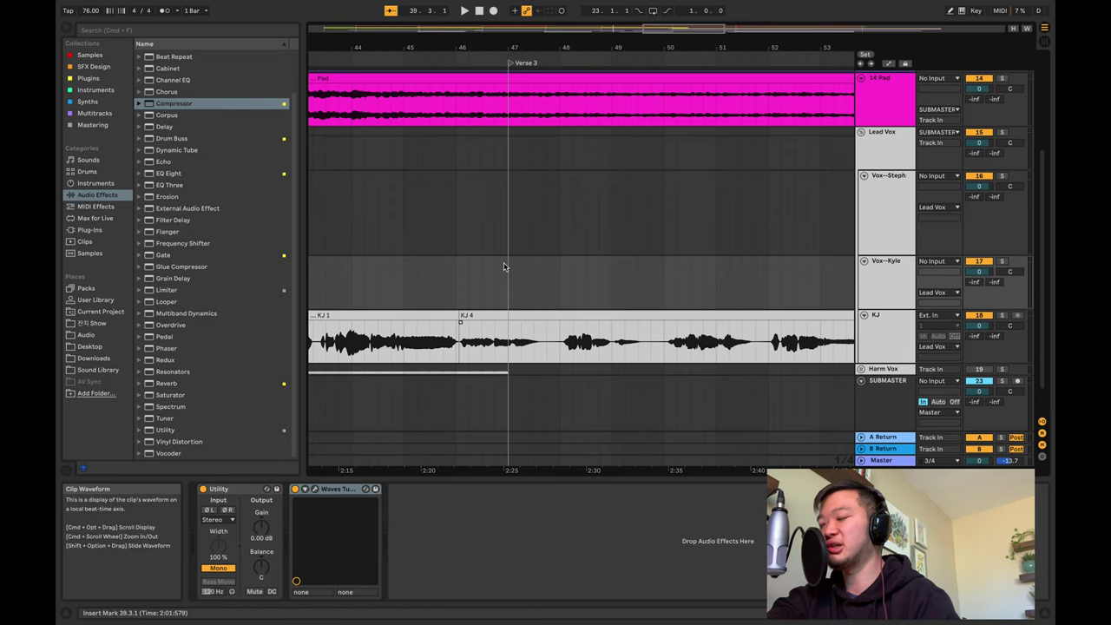
scroll(490, 248, left, 5)
scroll(486, 252, down, 2)
scroll(486, 253, left, 3)
scroll(486, 253, down, 5)
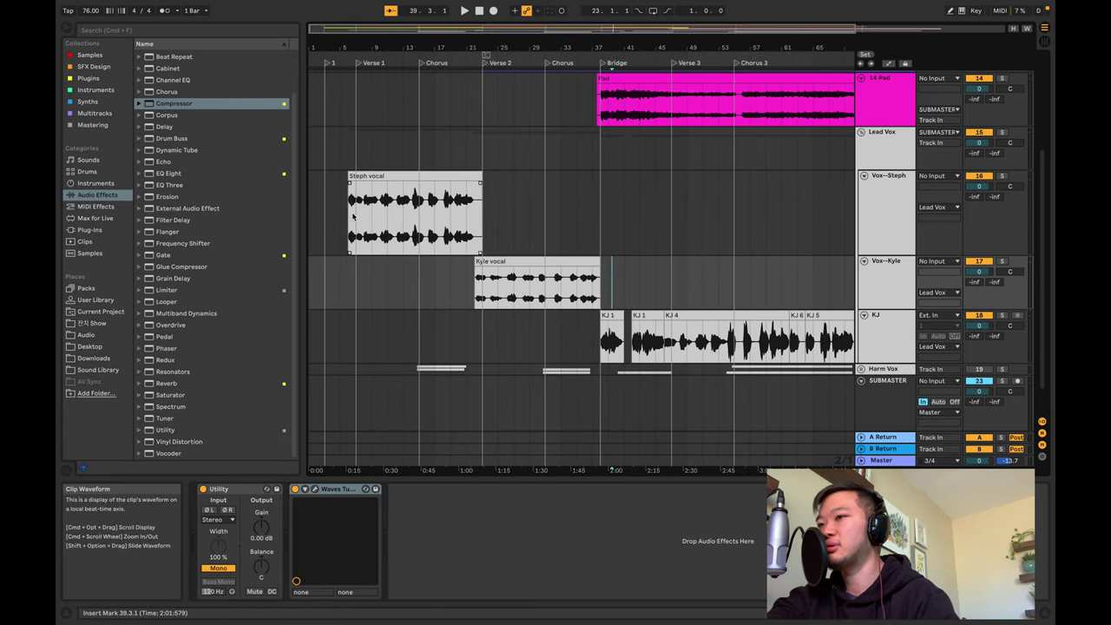
On the first lead vocal track, make EQ Eight band 1 a low cut at about 58.7 Hz with Q 0.82
click(350, 216)
key(space)
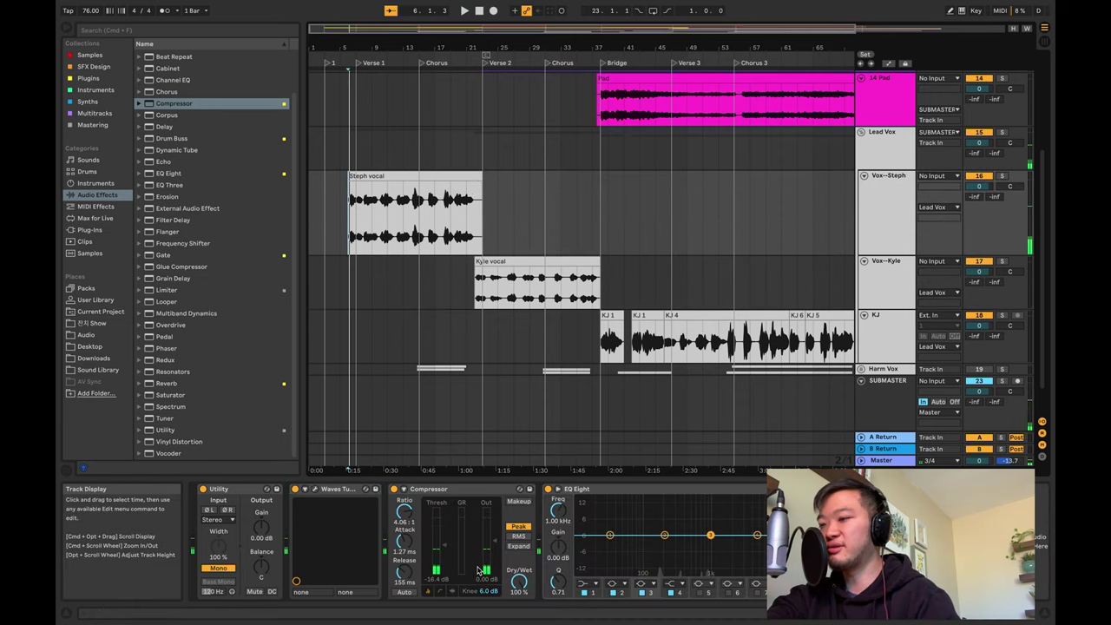
click(583, 584)
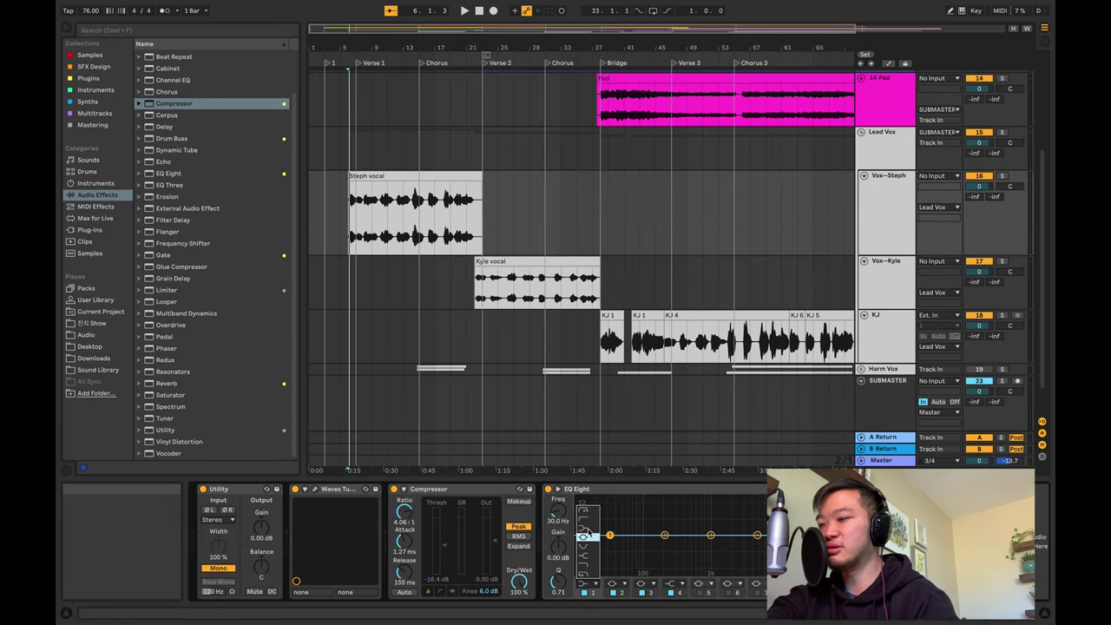
click(584, 517)
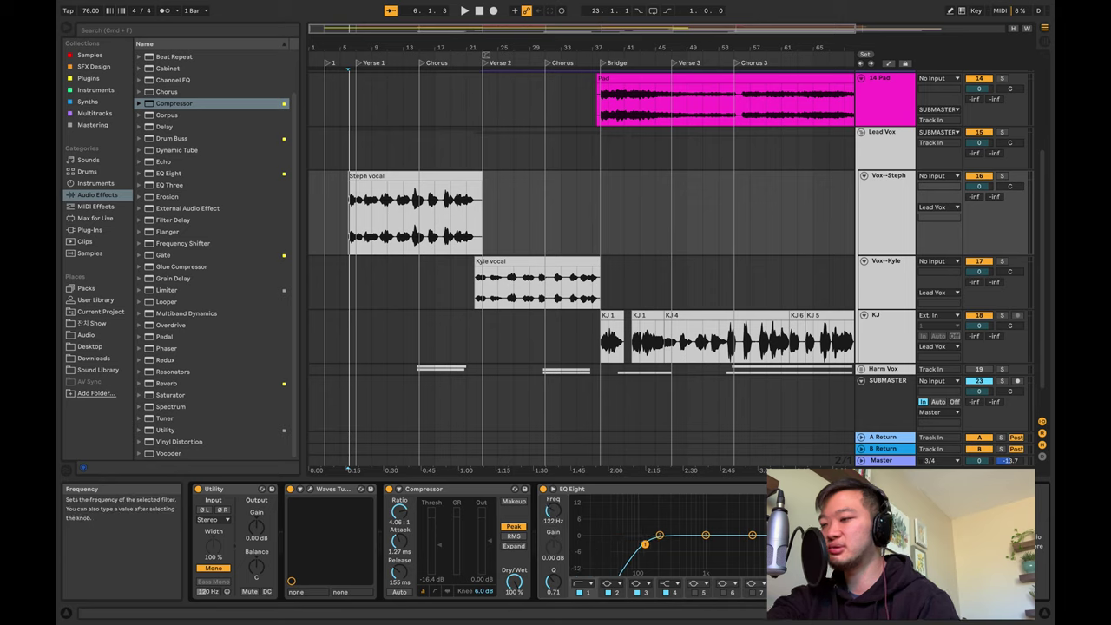
scroll(548, 521, right, 1)
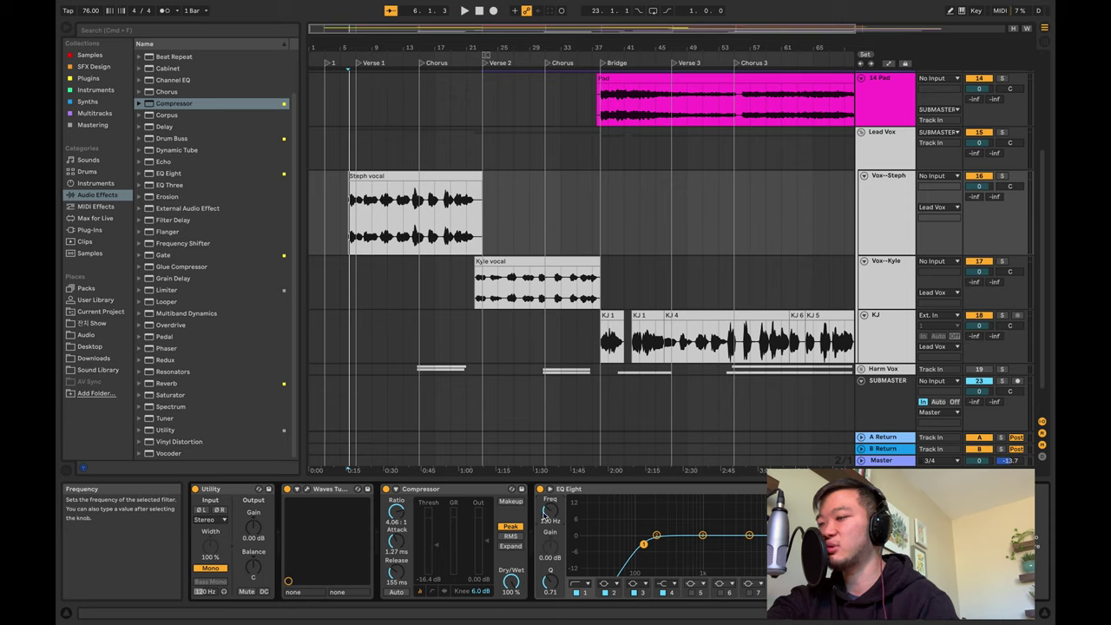
key(space)
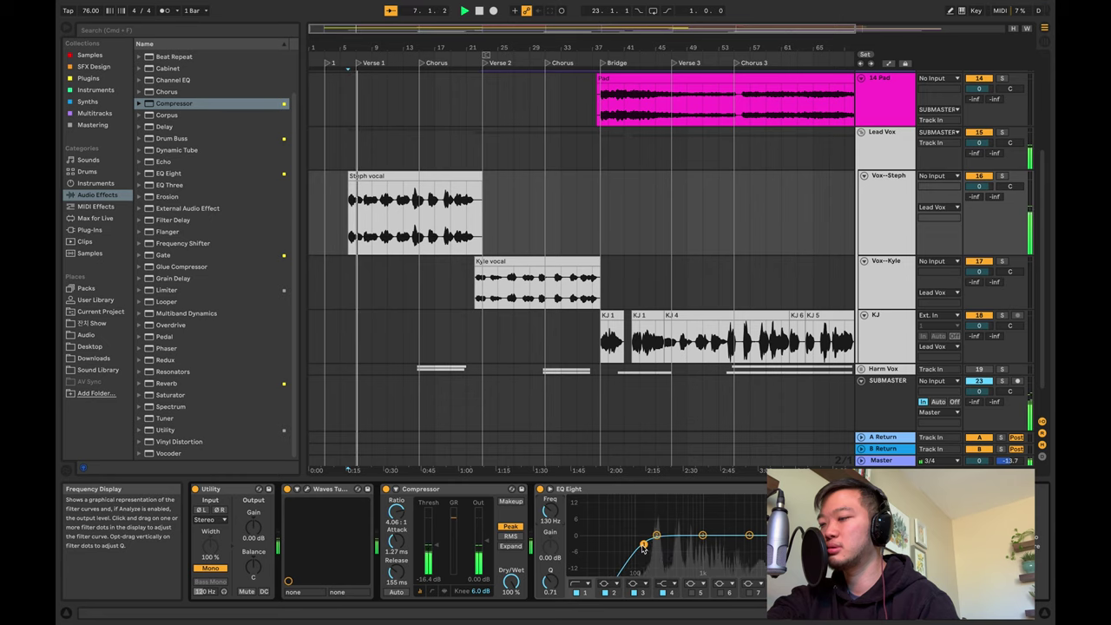
drag(643, 545, 619, 544)
Solo the Lead Vox group and play the vocal from Verse 1
scroll(590, 236, up, 3)
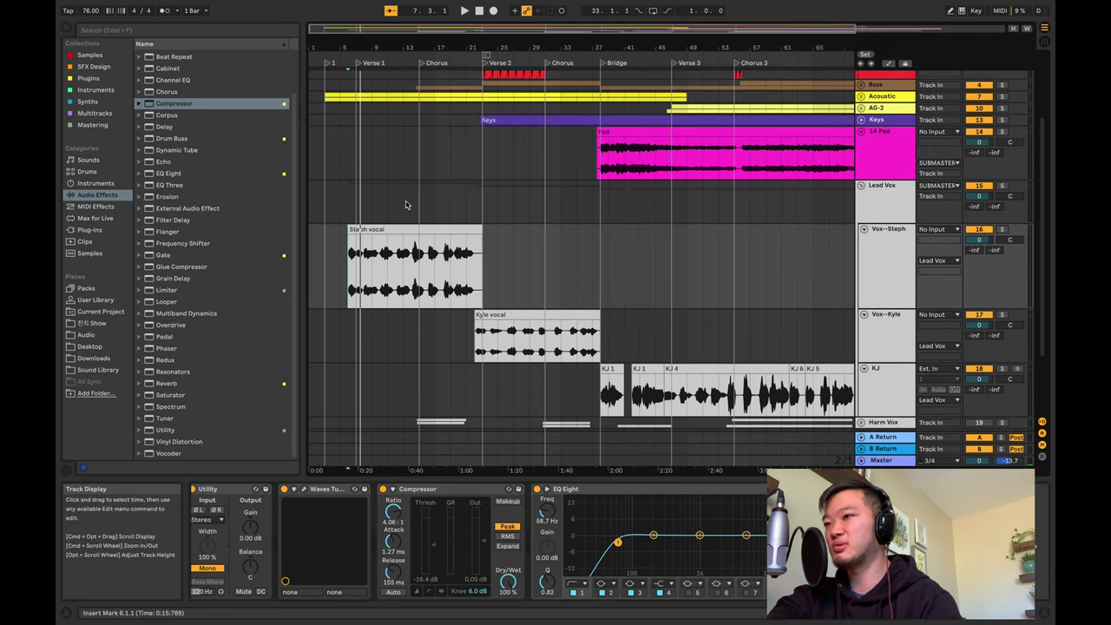
click(420, 205)
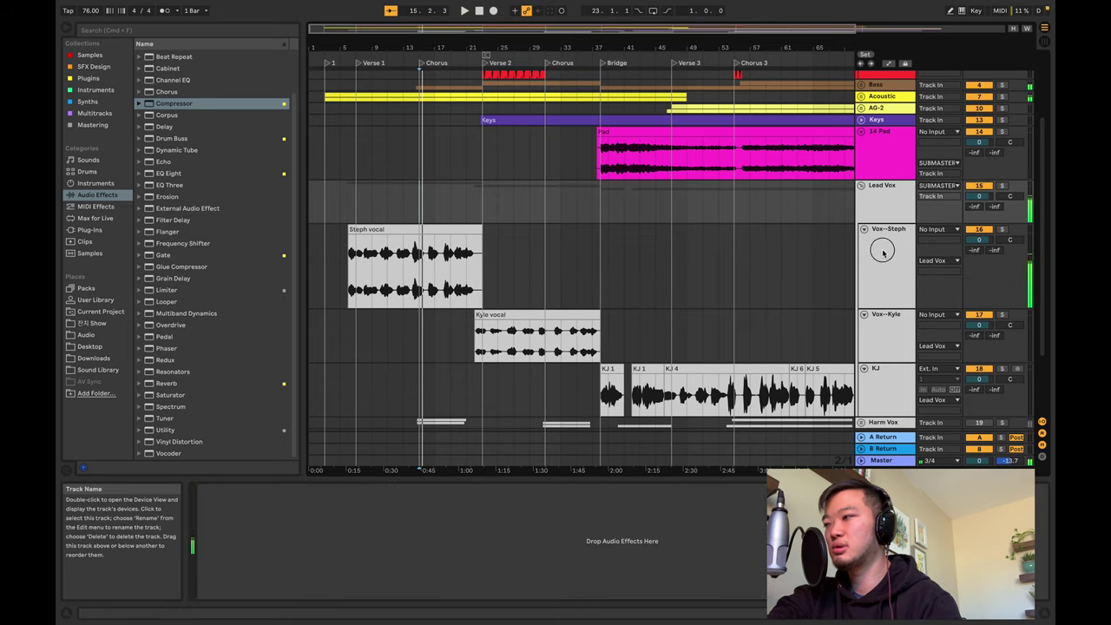
click(883, 251)
click(359, 199)
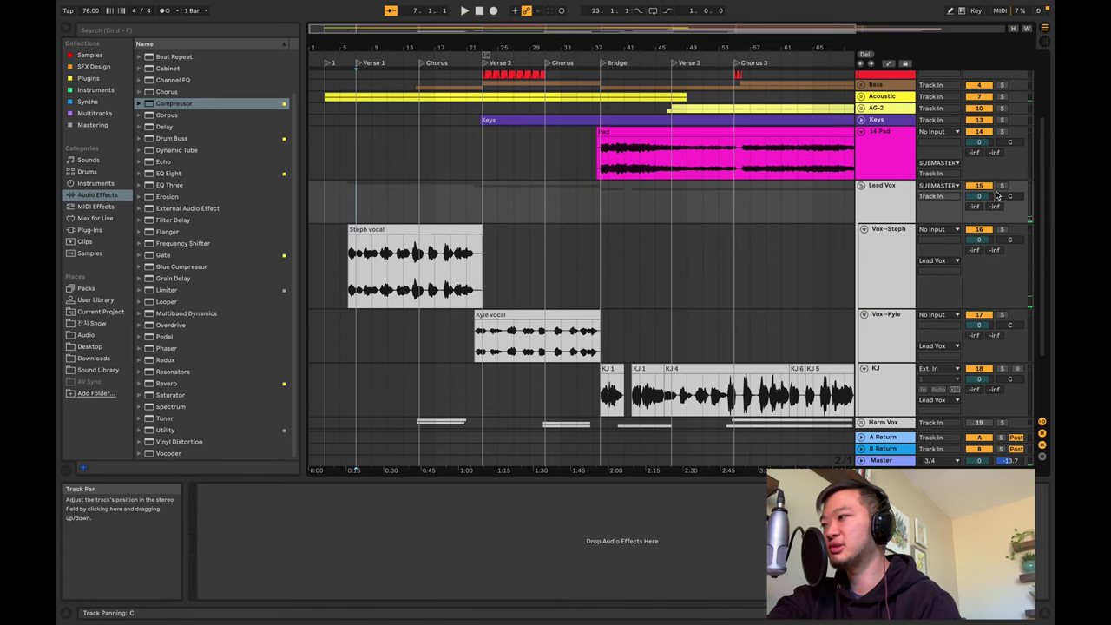
click(1002, 185)
key(space)
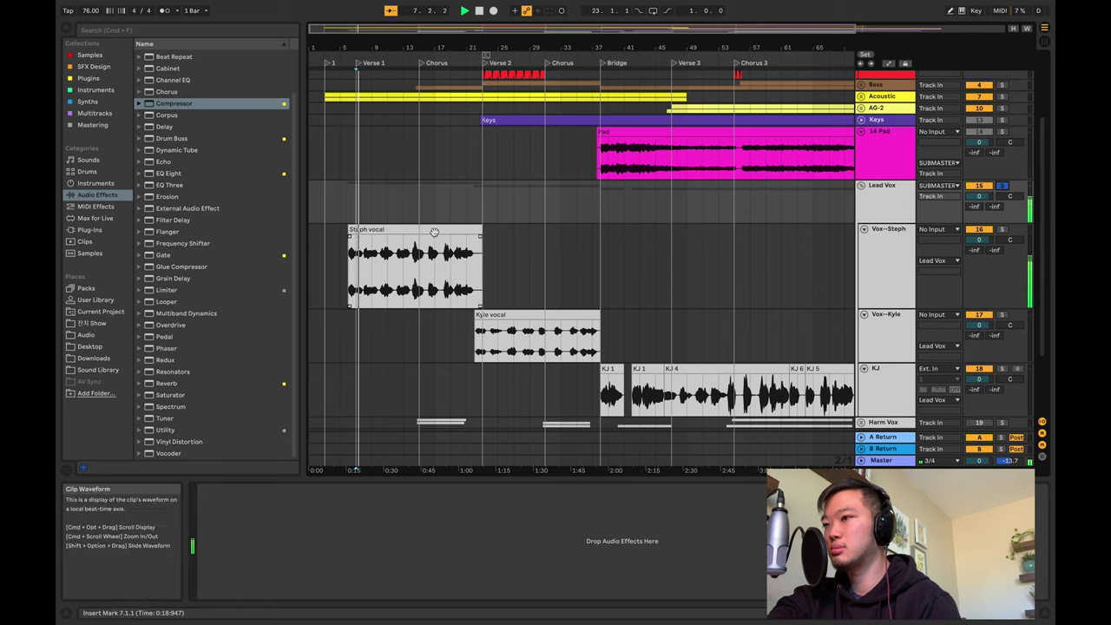
In the first vocal's EQ Eight, cut band 2 about 2.6 dB at 250 Hz and boost band 3 about 3.1 dB at 527 Hz, Q 1.52
click(429, 229)
key(space)
drag(653, 538, 654, 529)
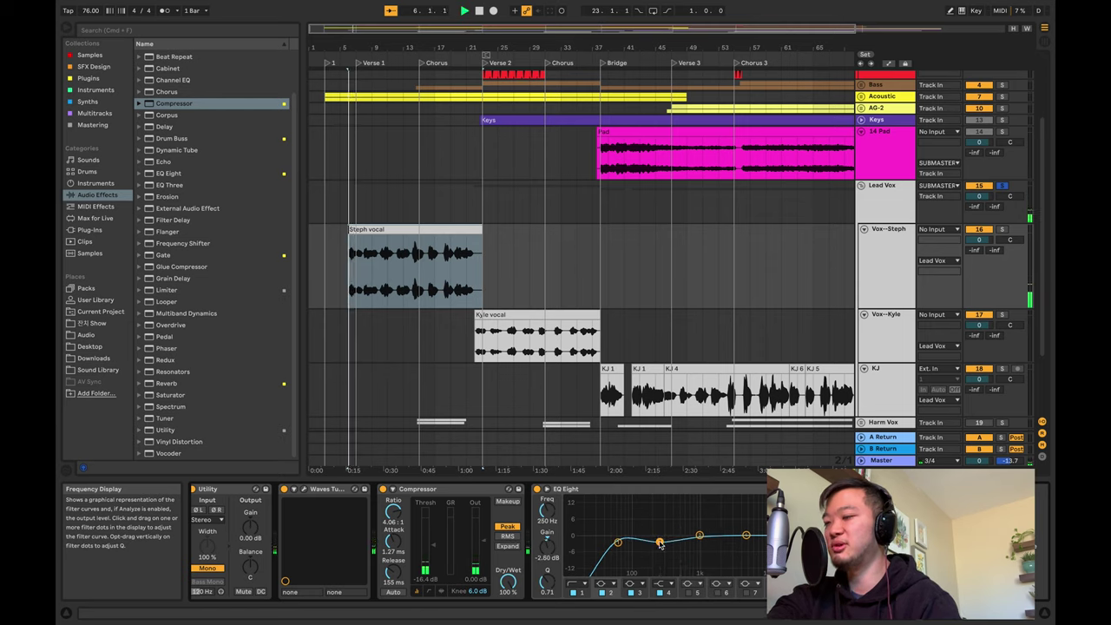
drag(540, 555, 548, 556)
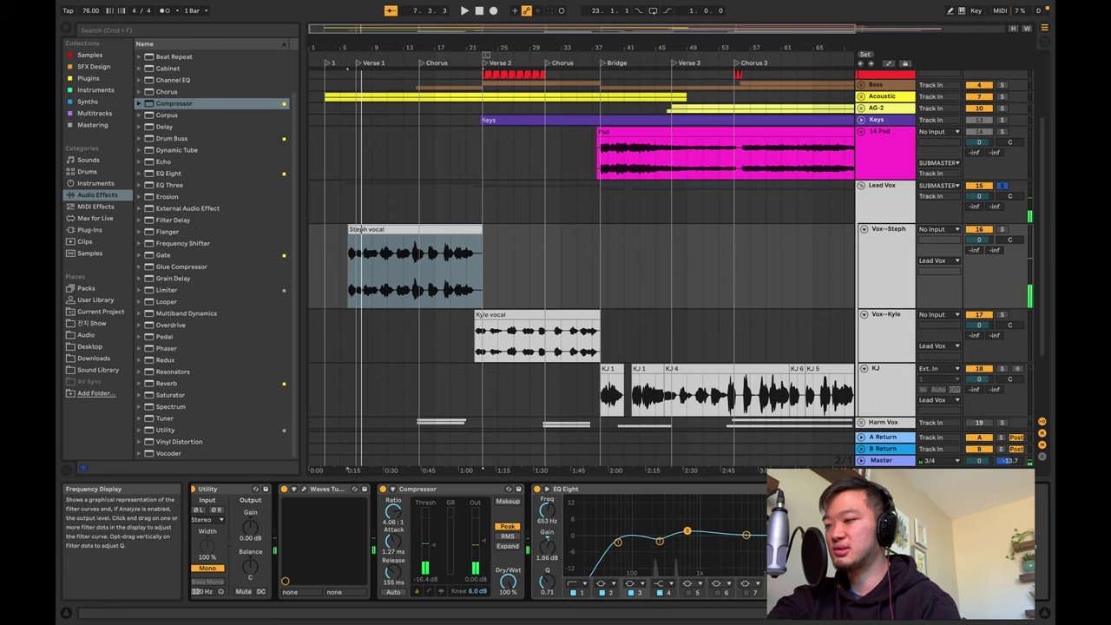
drag(687, 529, 682, 526)
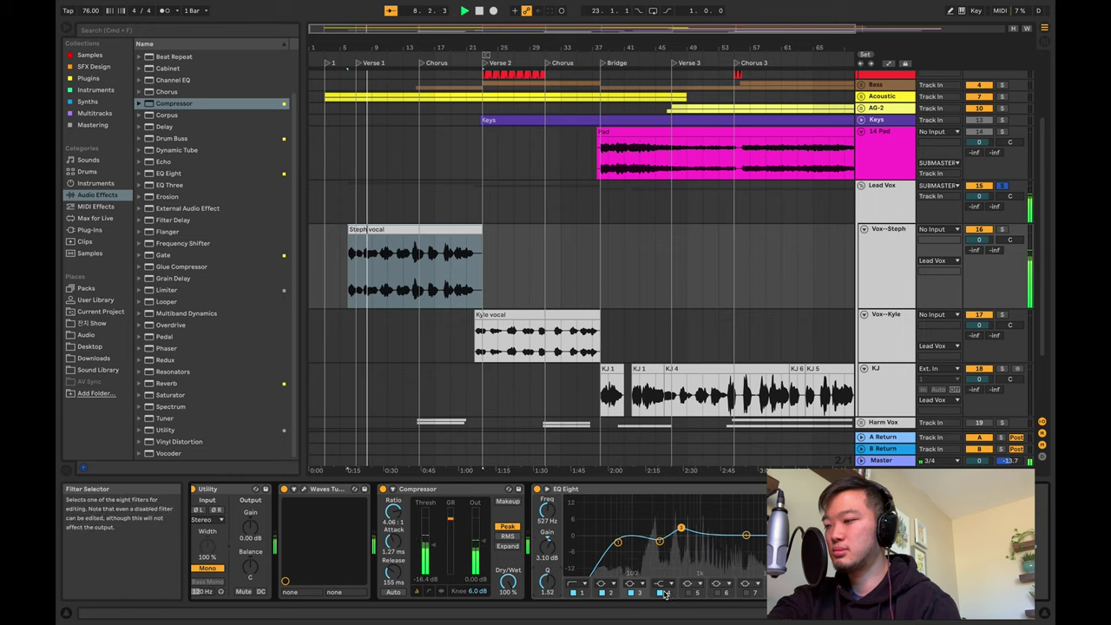
Change EQ Eight band 4 to a bell and boost it about 3.35 dB at 2.15 kHz with Q 1.40
click(660, 584)
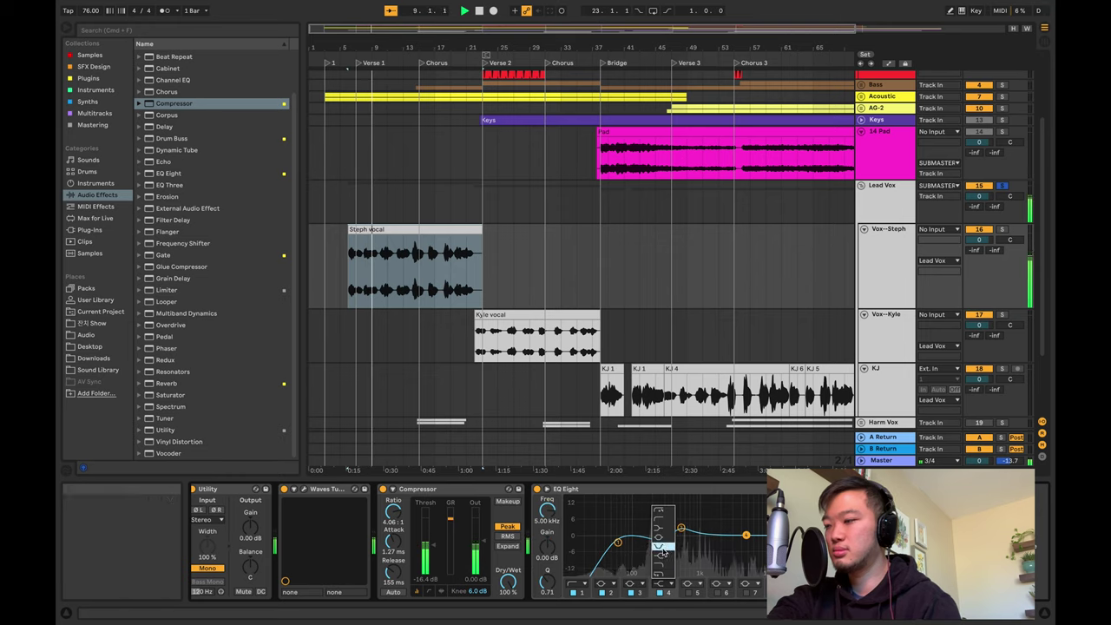
click(662, 548)
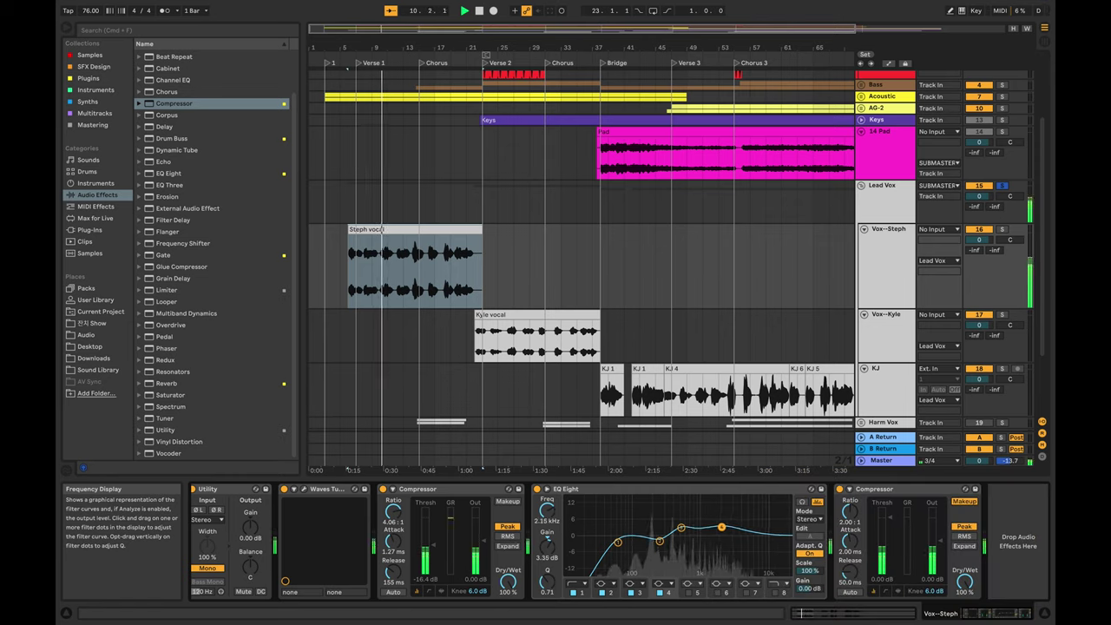
drag(547, 582, 547, 560)
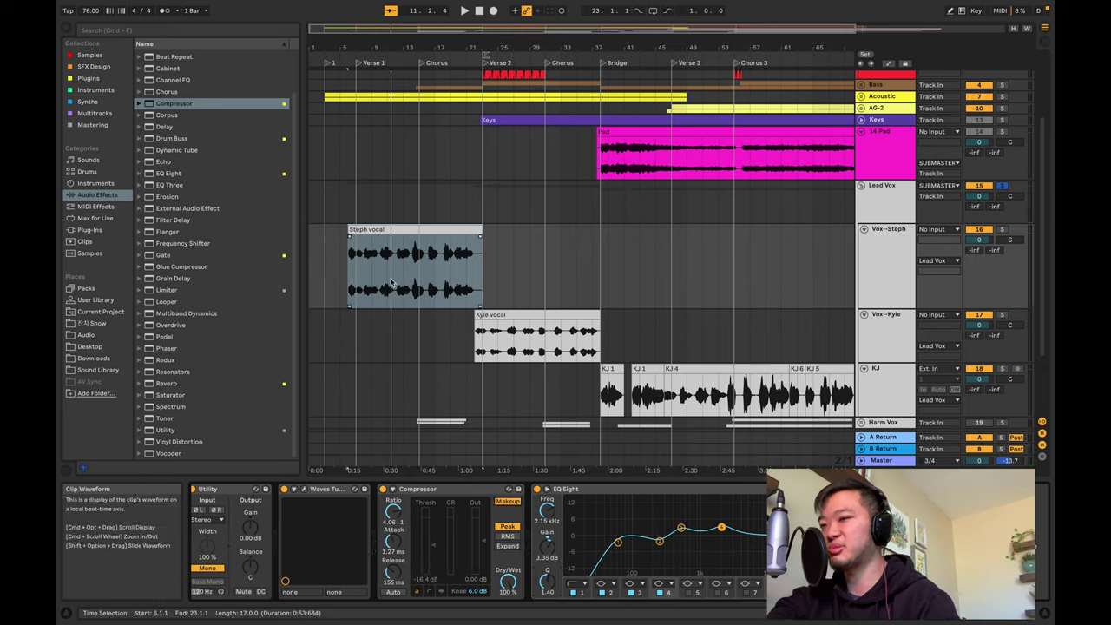
Play the equalized vocal and lower the Lead Vox group's volume to about -6.6 dB in the Session mixer
key(space)
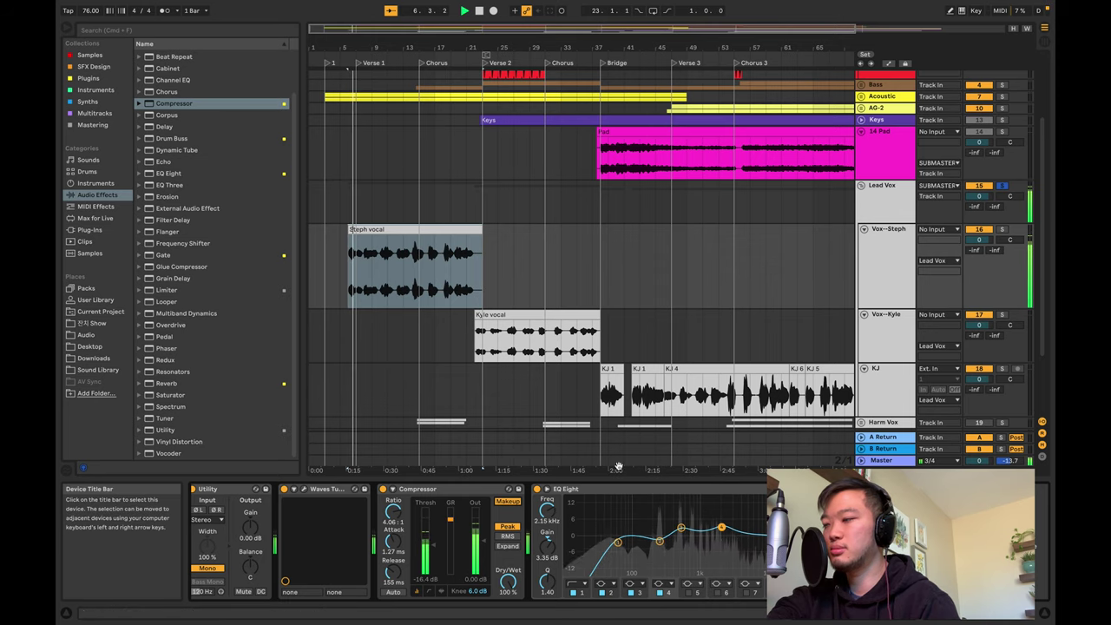
key(space)
key(Tab)
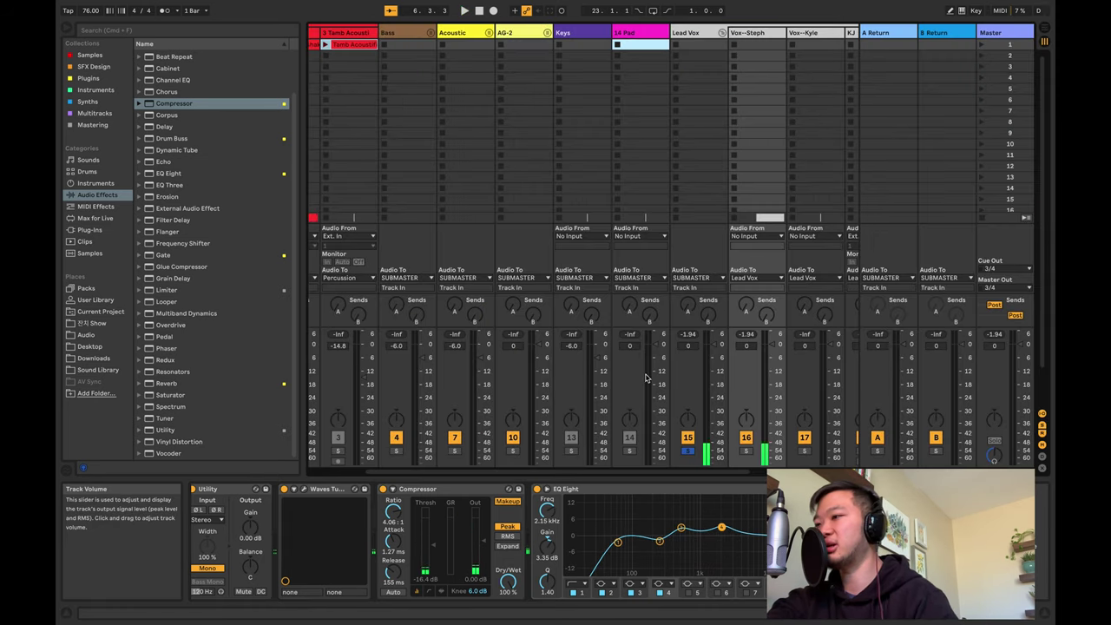
key(space)
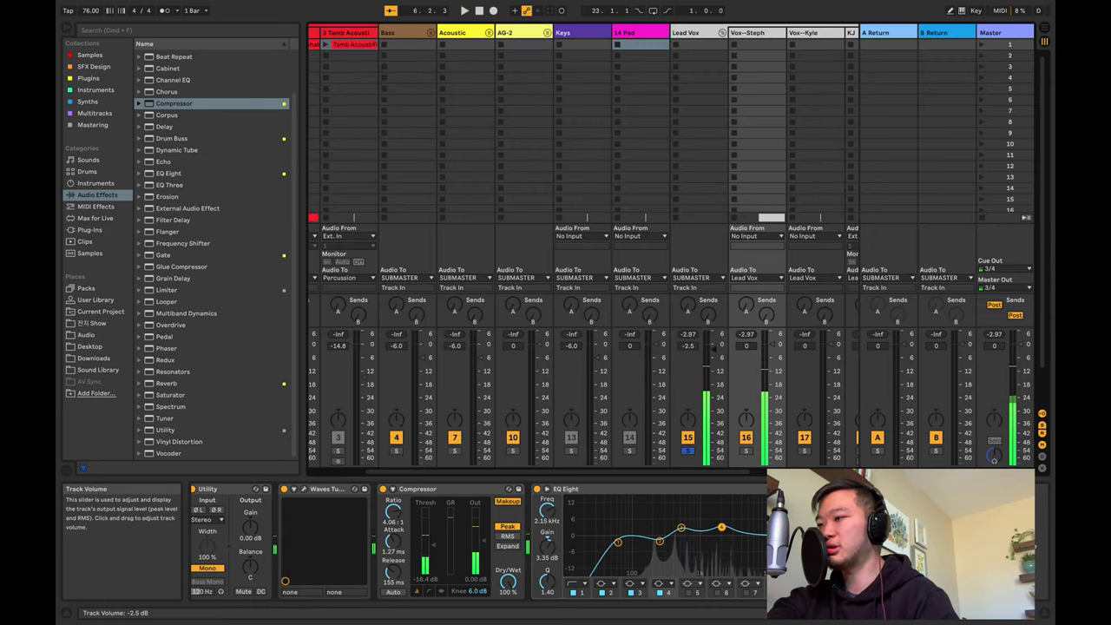
drag(714, 345, 714, 356)
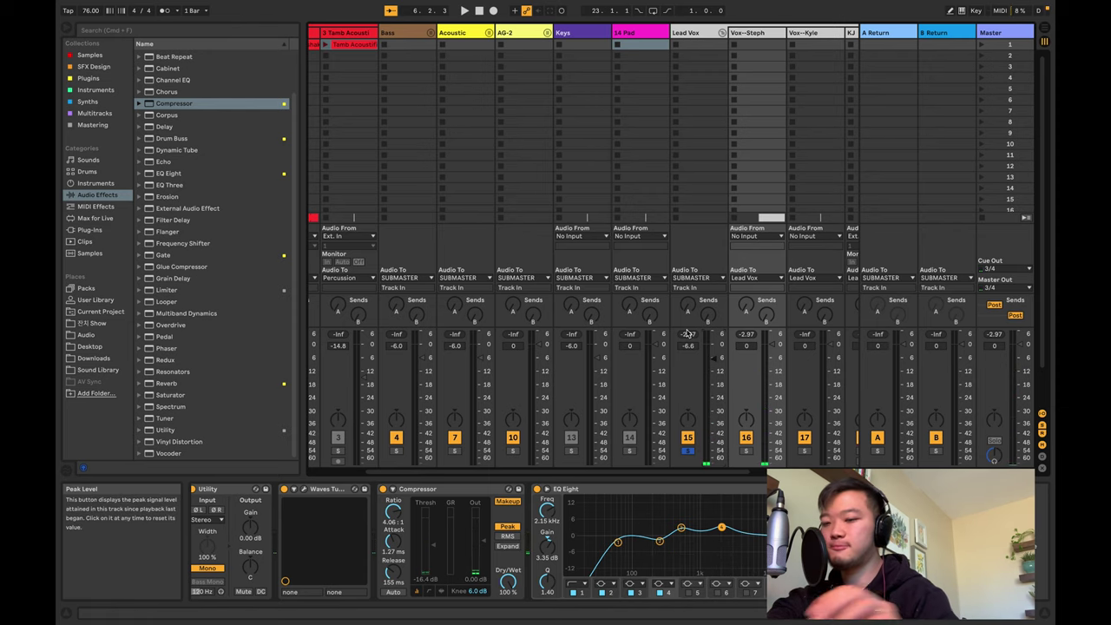
key(Tab)
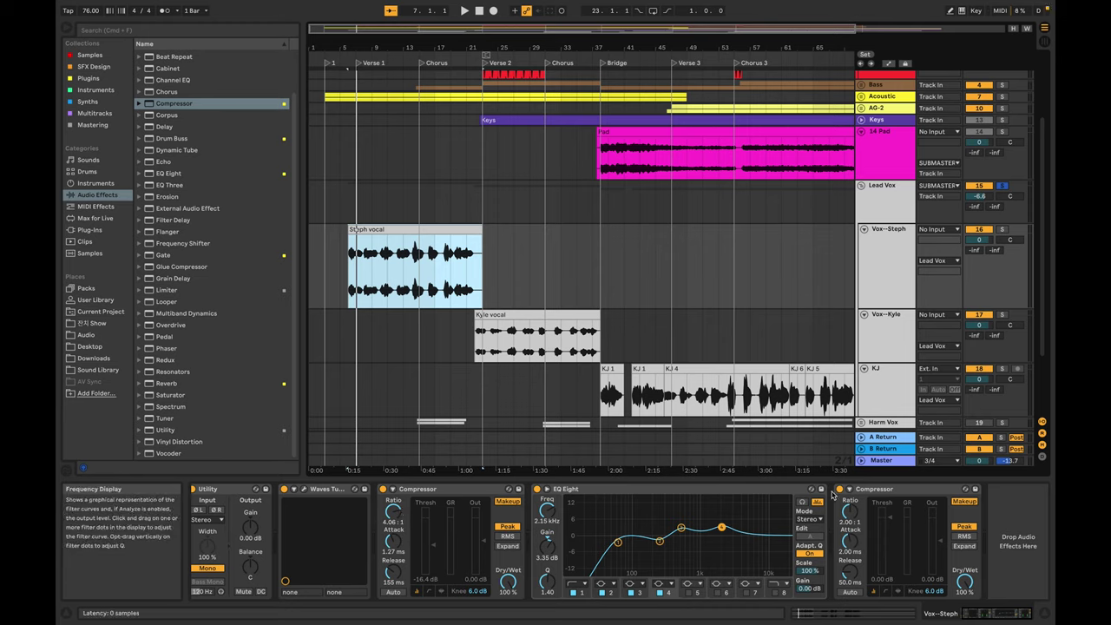
Enable the second Compressor's sidechain EQ as a band-pass at about 6.17 kHz, and fold EQ Eight
click(406, 252)
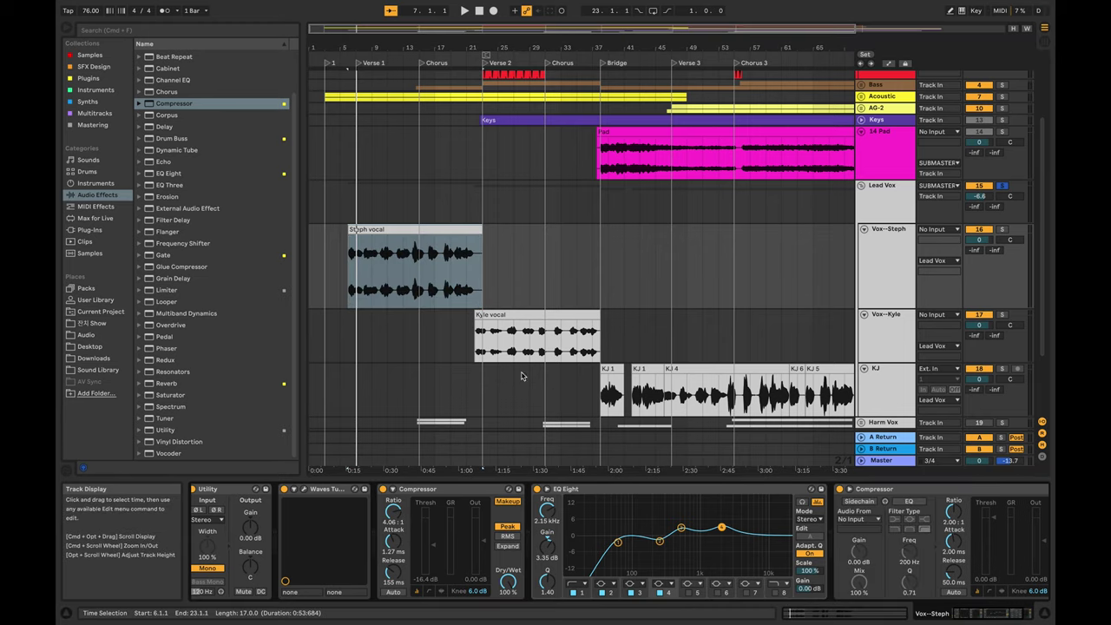
scroll(345, 286, up, 3)
key(z)
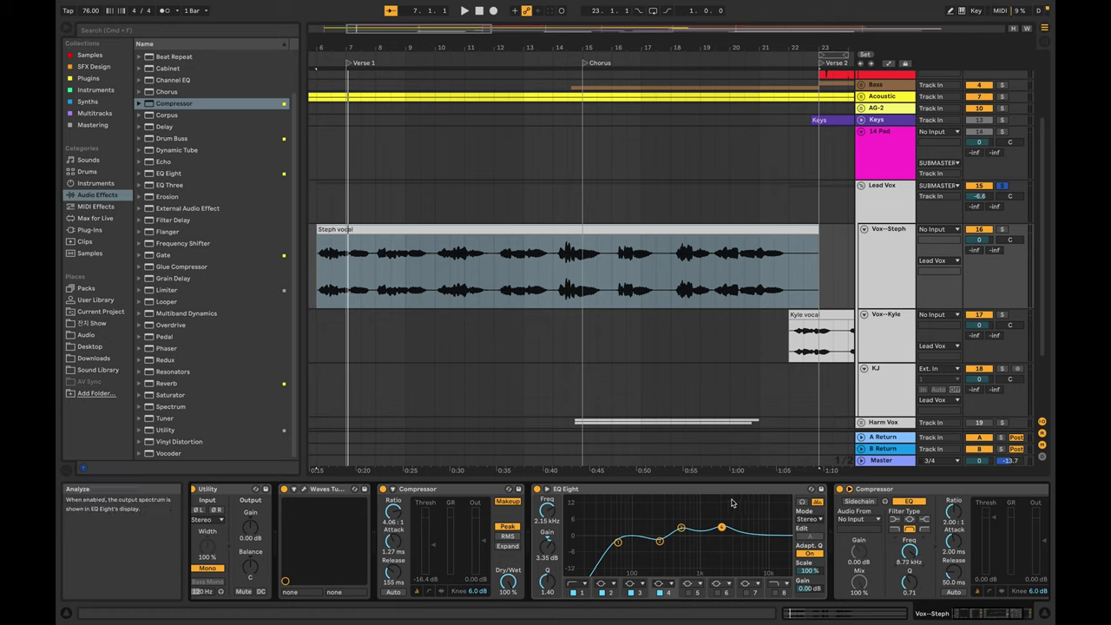
double_click(651, 489)
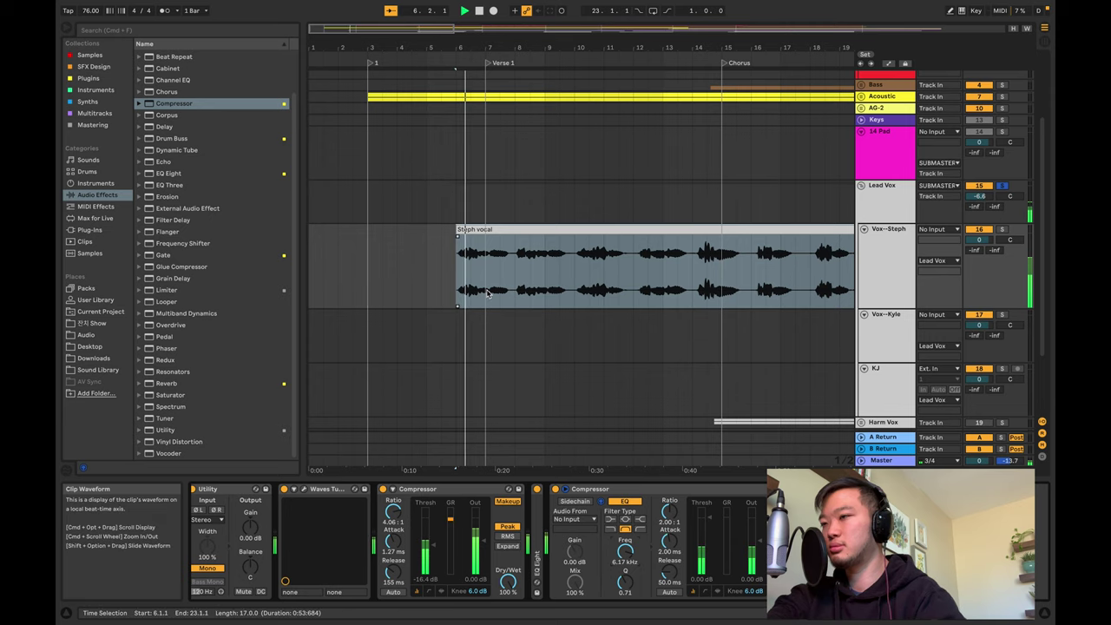
Loop the short section of the first vocal clip from 6.3.2 to 6.4.3 and play it
scroll(487, 295, up, 5)
scroll(487, 294, up, 4)
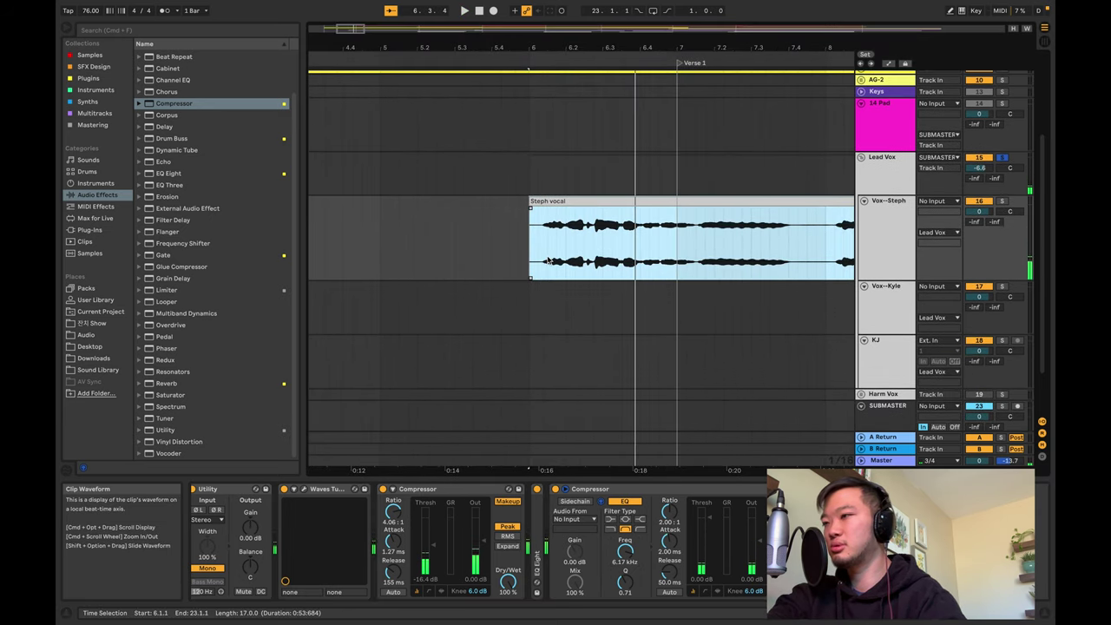
click(587, 250)
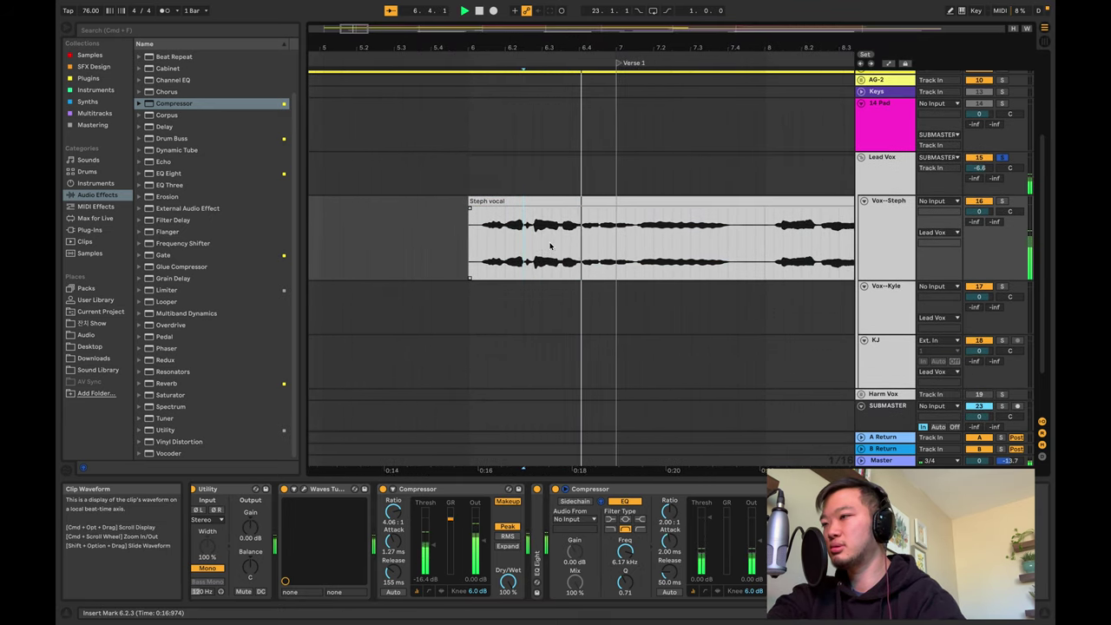
key(space)
drag(544, 243, 588, 245)
key(super+l)
key(space)
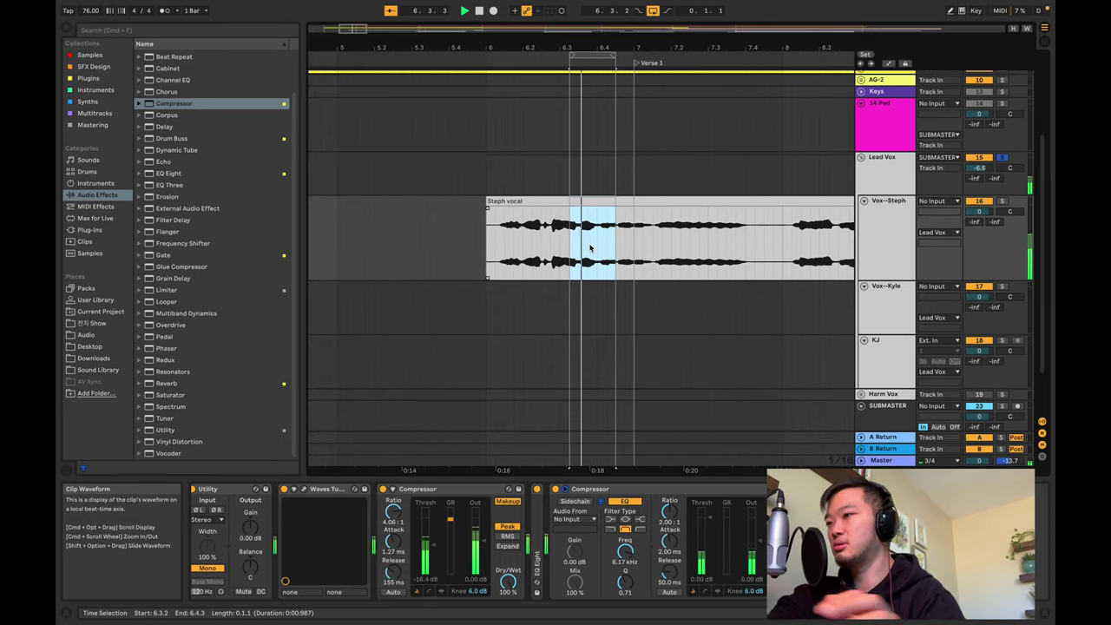
Lower the second Compressor's threshold to about -28.1 dB, using its gain reduction view
drag(709, 510, 709, 521)
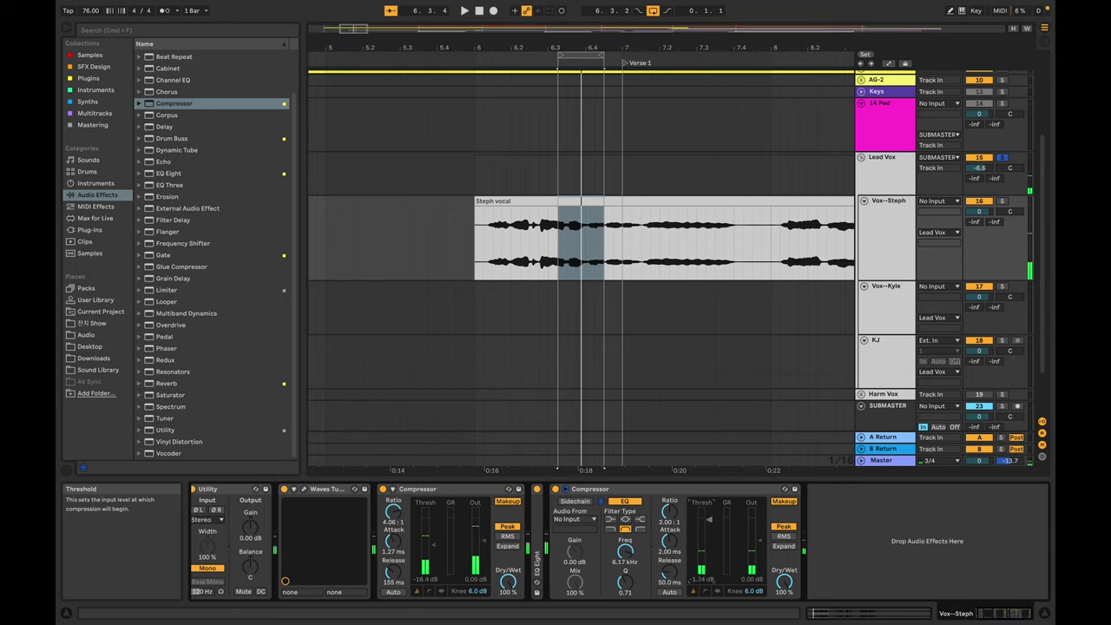
click(718, 591)
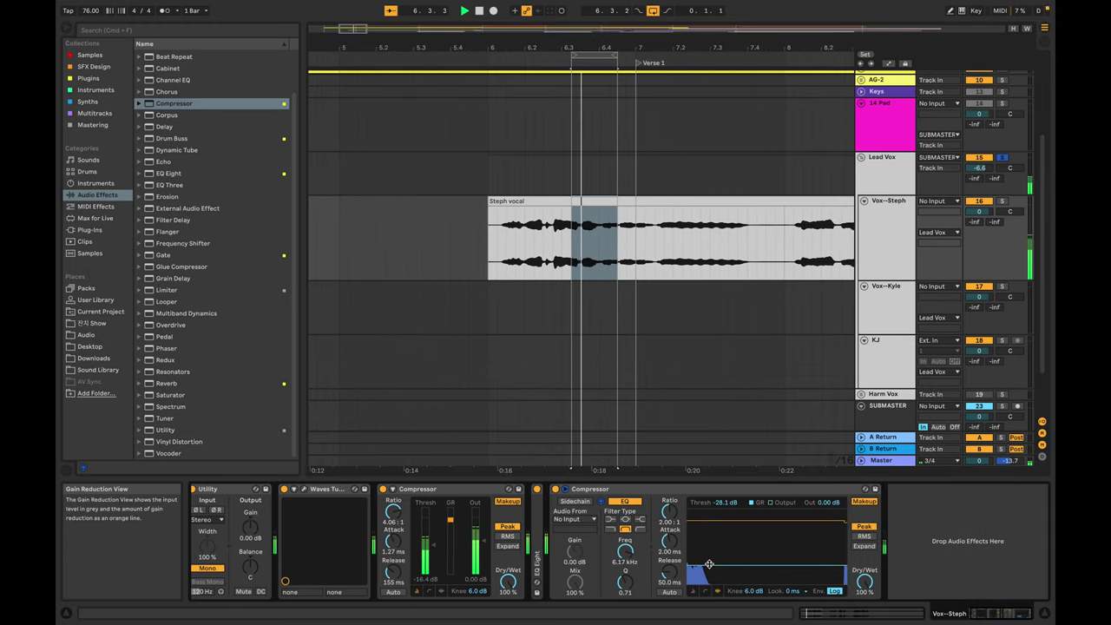
key(space)
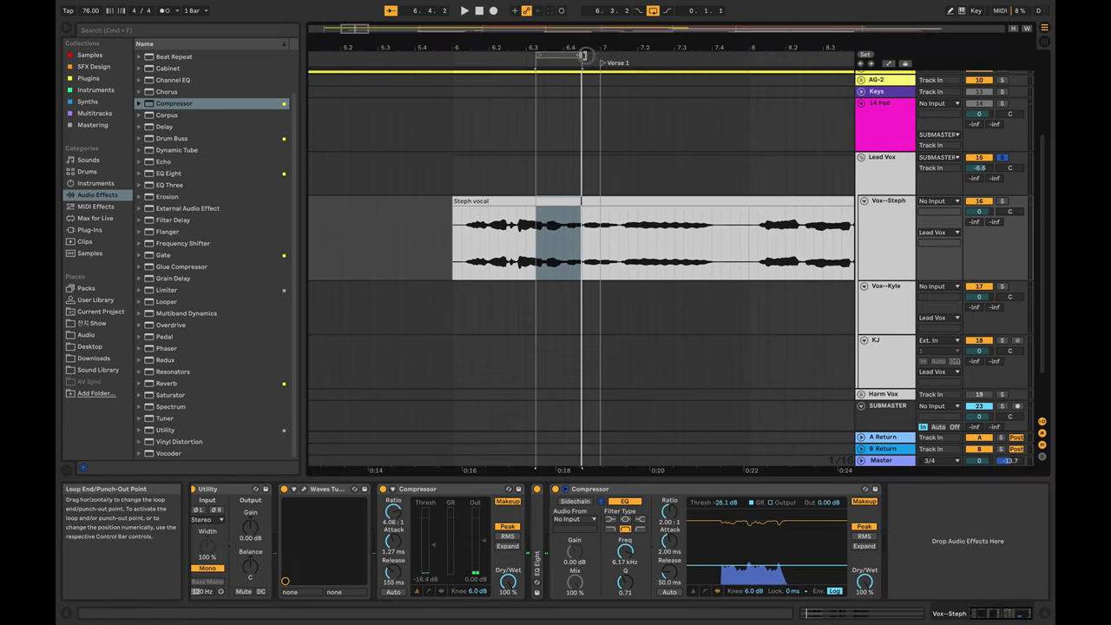
Lengthen the loop to 0.2.1 and set the second Compressor to sidechain Q 2.73, ratio 3.23:1 and release 113 ms, with Makeup off
drag(586, 55, 618, 61)
key(space)
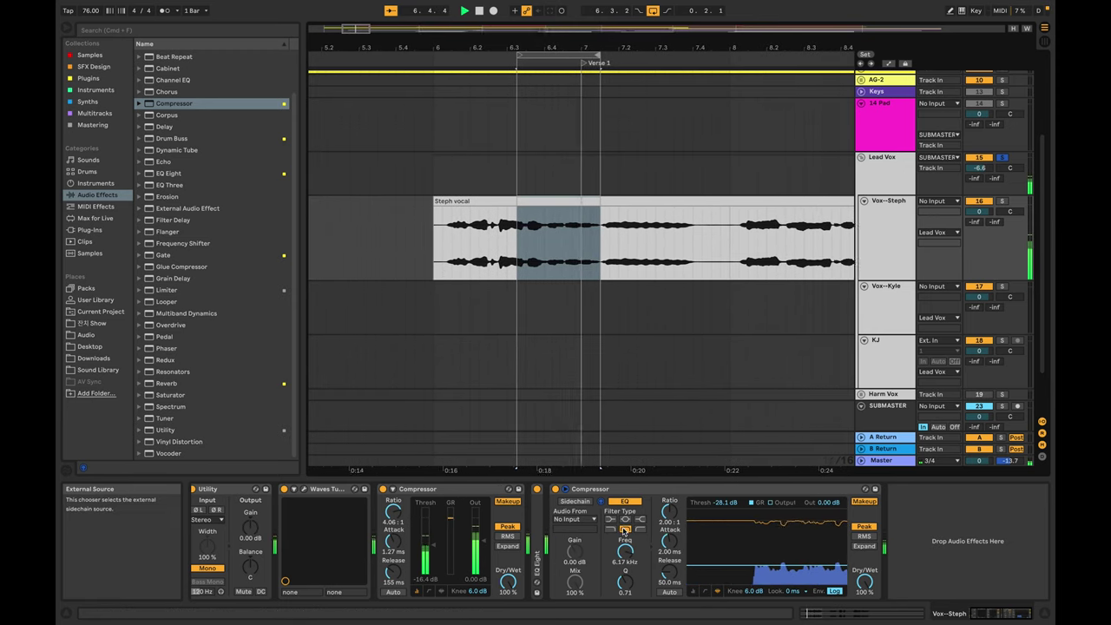
drag(625, 548, 625, 559)
key(space)
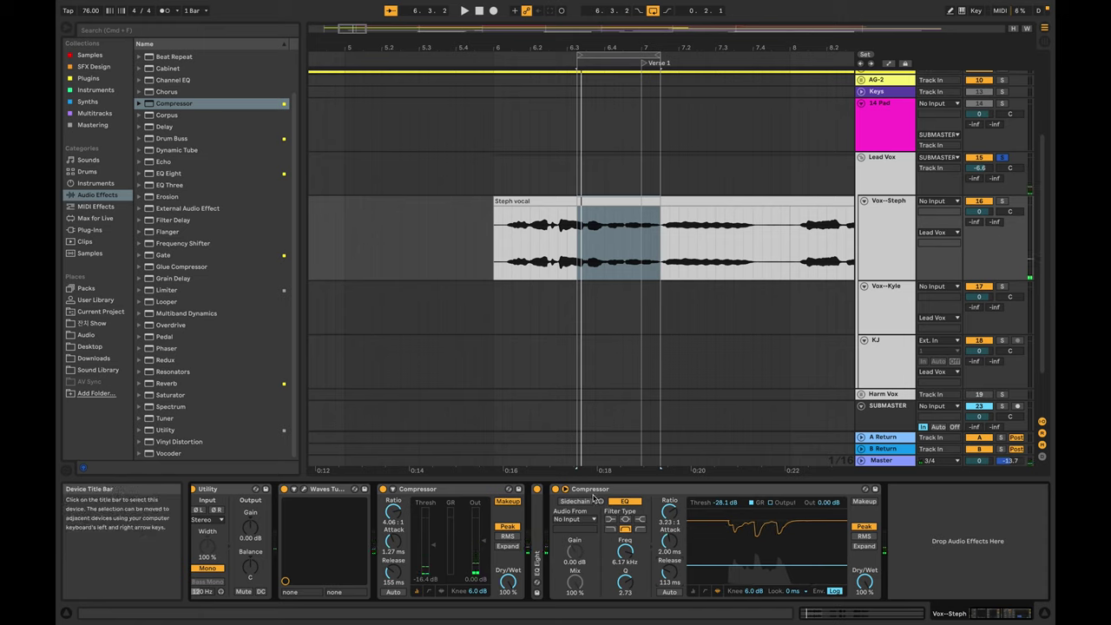
Turn off looping, unfold EQ Eight, and play the vocal from bar 6 to compare it with the second Compressor bypassed
click(494, 220)
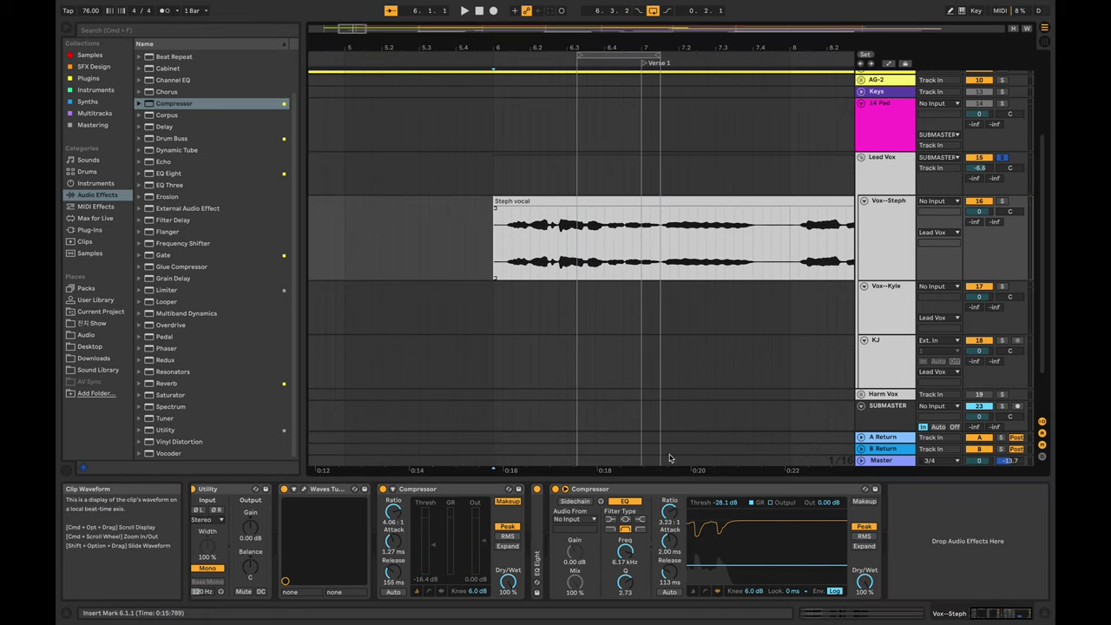
click(653, 11)
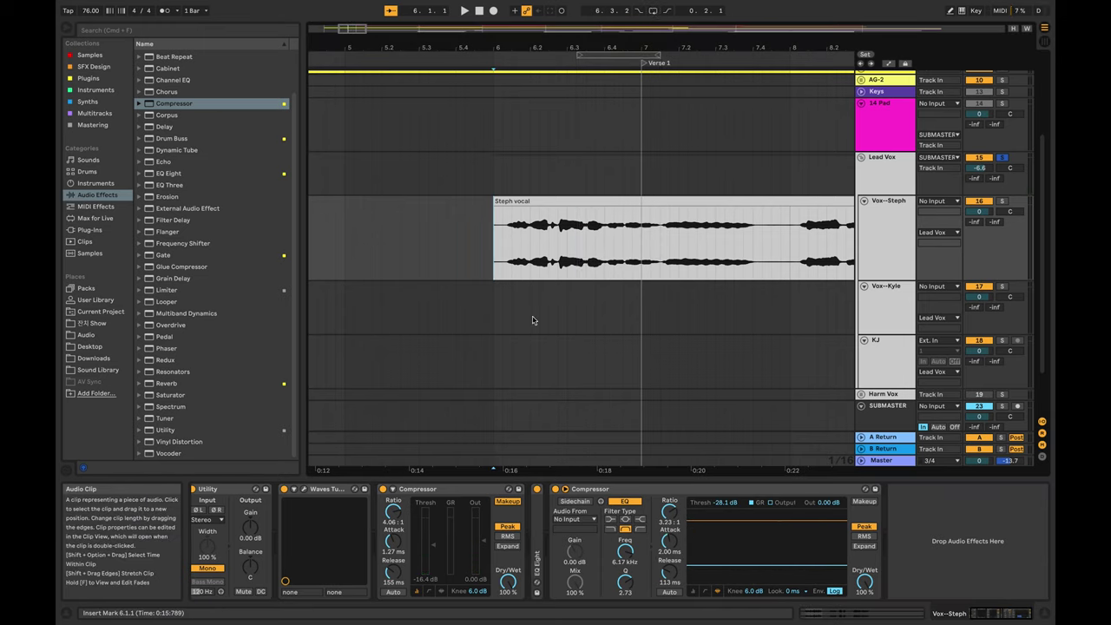
double_click(536, 539)
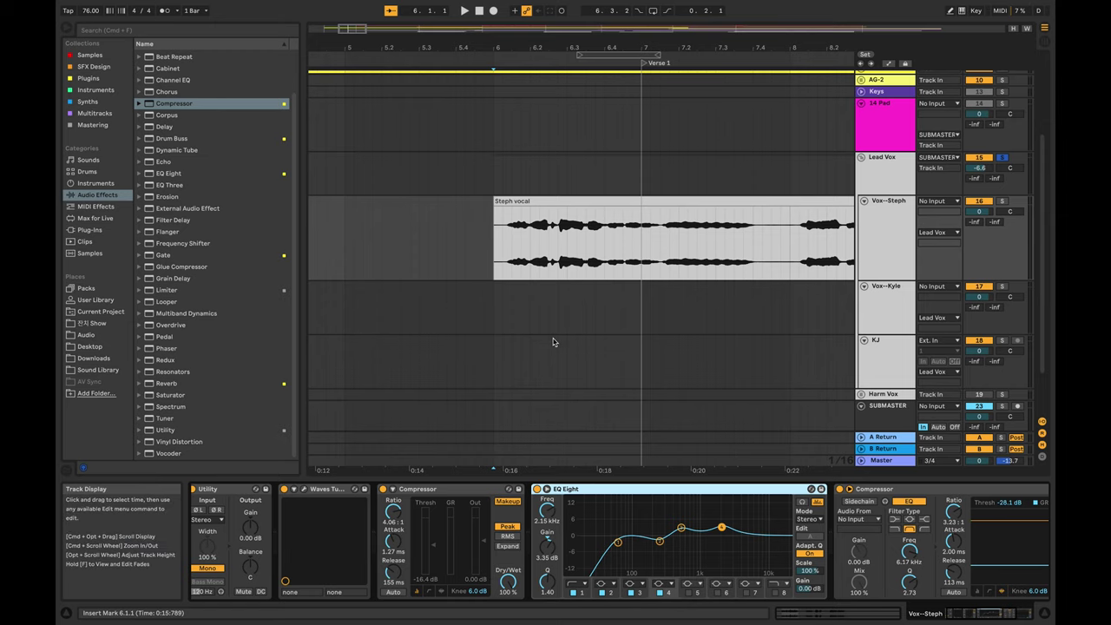
key(space)
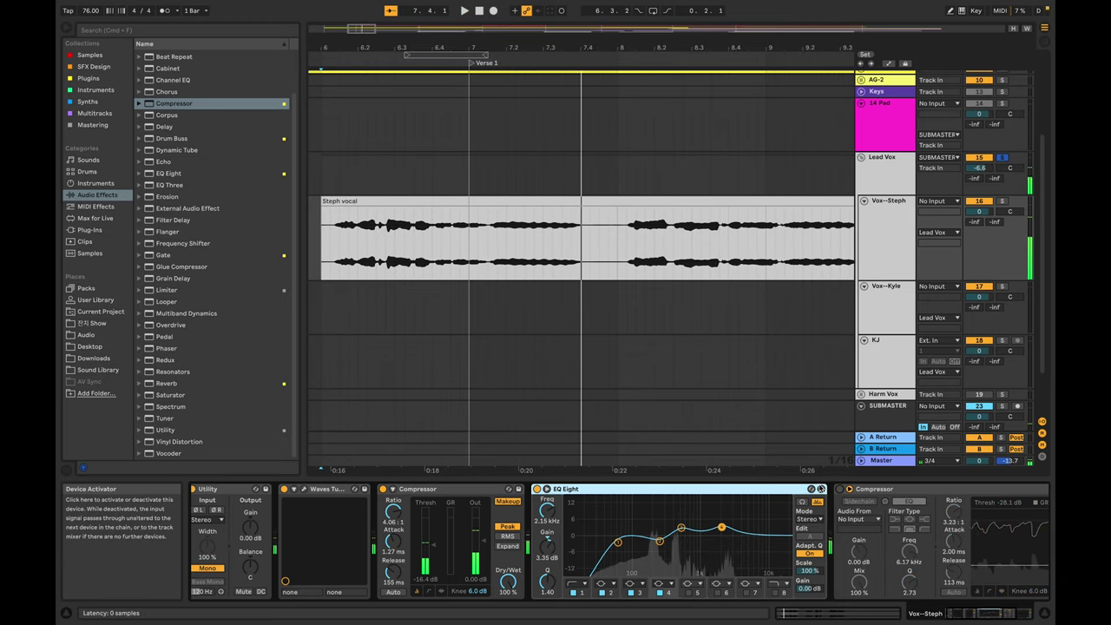
Play the first lead vocal briefly, stop it, and reset the playback position to its clip's start at 6.1.1
key(space)
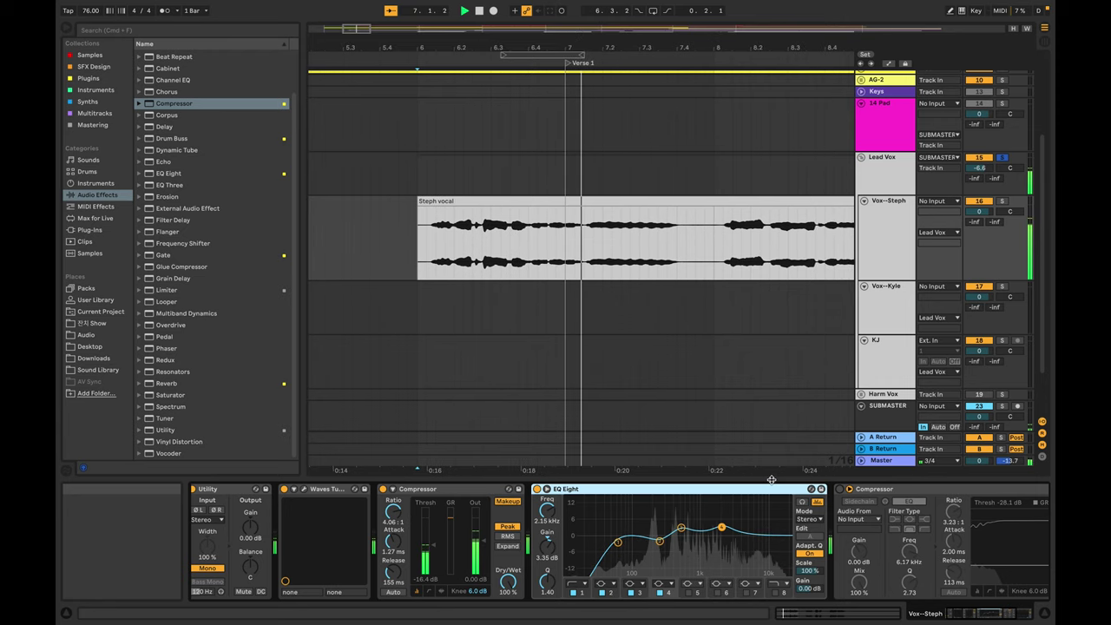
key(space)
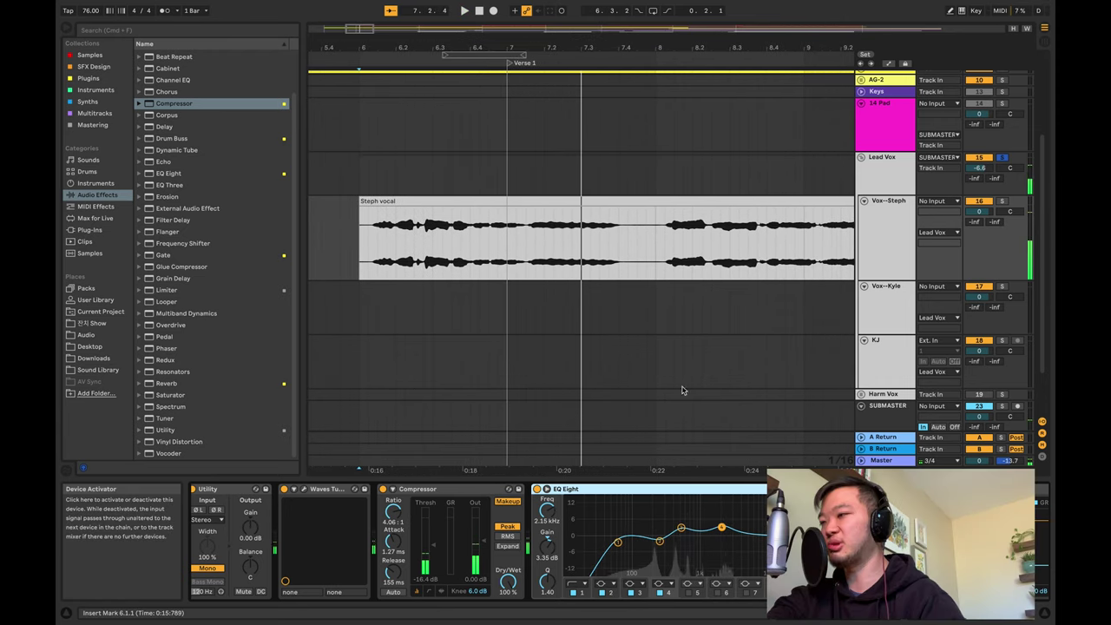
click(655, 380)
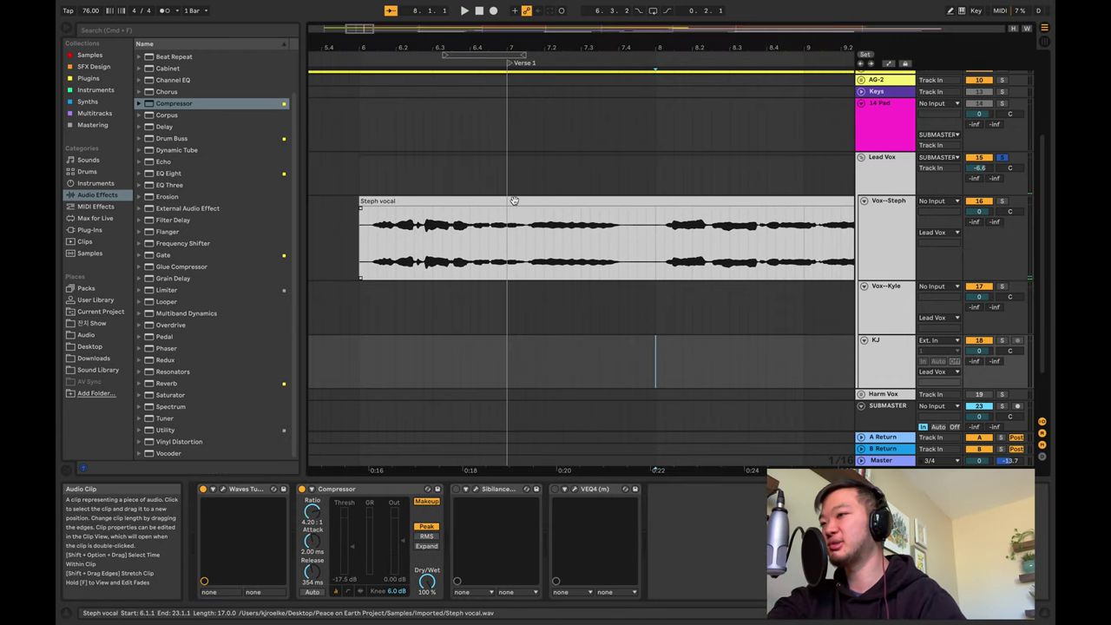
click(587, 257)
click(1040, 488)
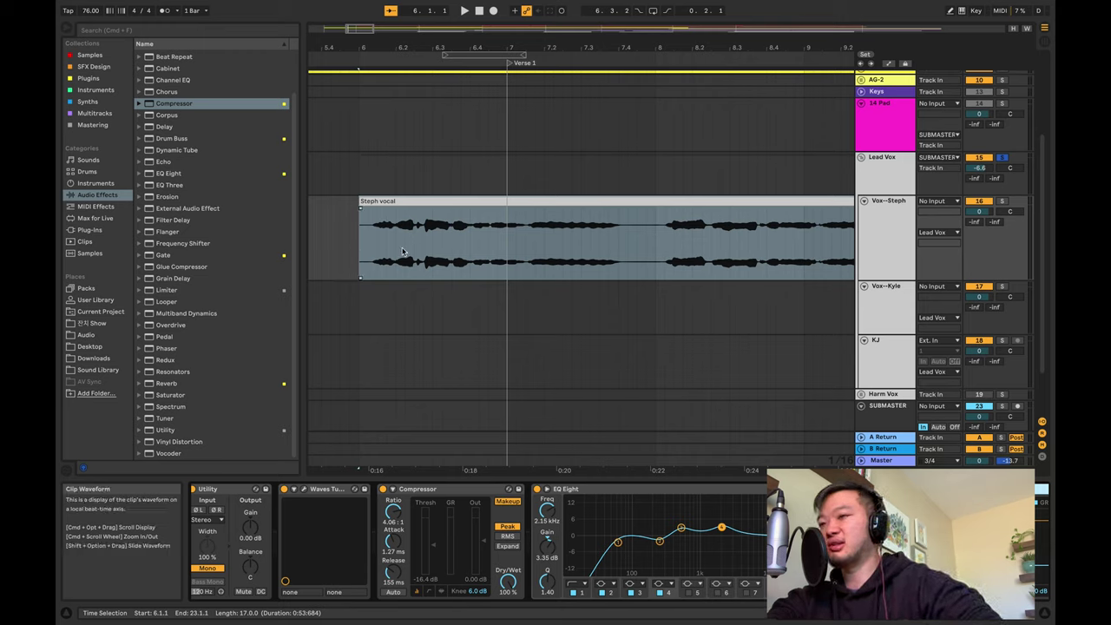
click(358, 245)
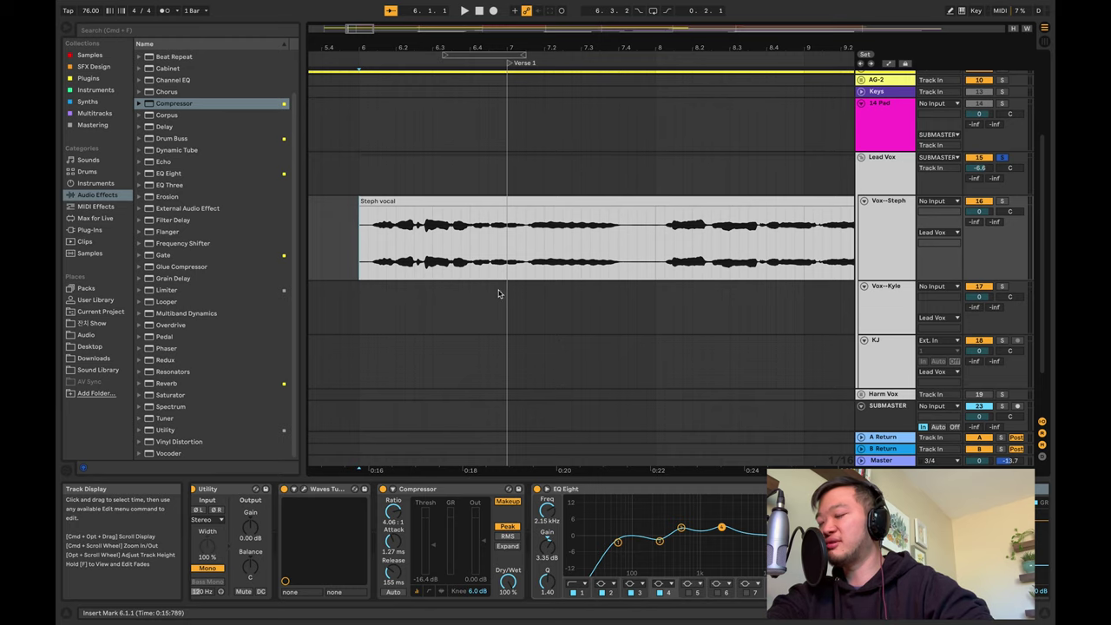
Play the vocal from bar 6 and reorder its devices so the second Compressor sits before EQ Eight, leaving that Compressor folded
scroll(488, 287, up, 2)
scroll(488, 288, down, 5)
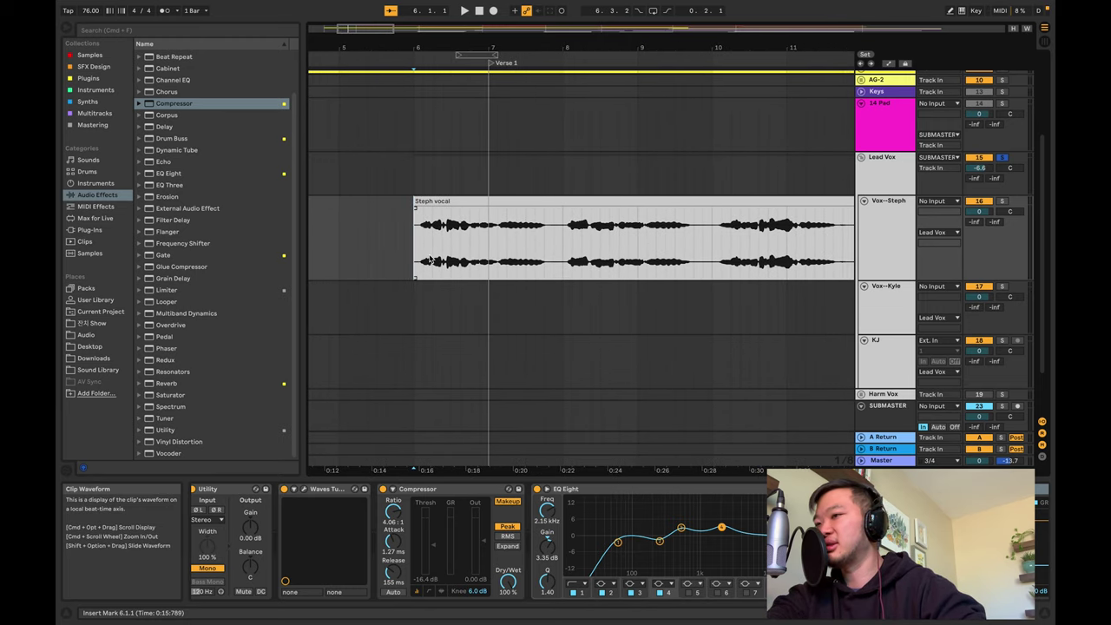
scroll(412, 250, down, 1)
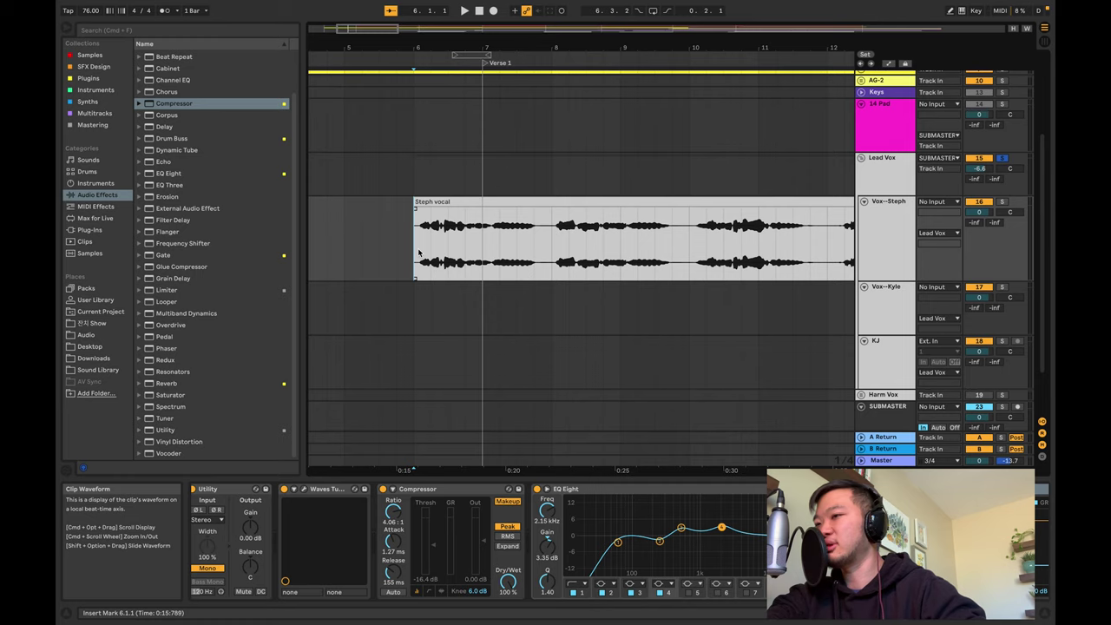
key(space)
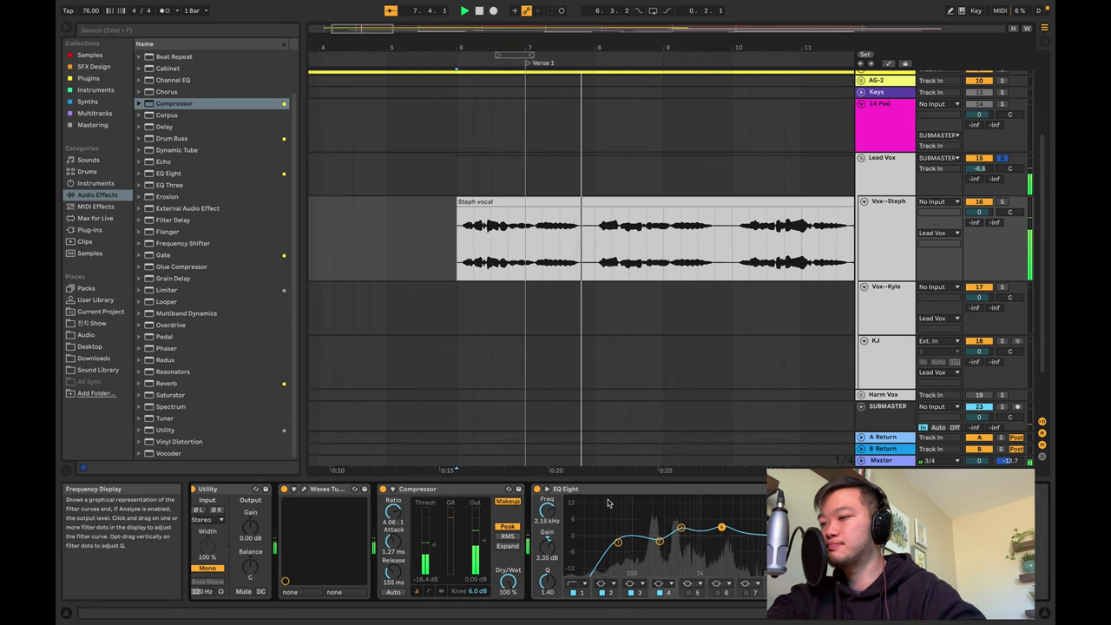
drag(608, 490, 804, 512)
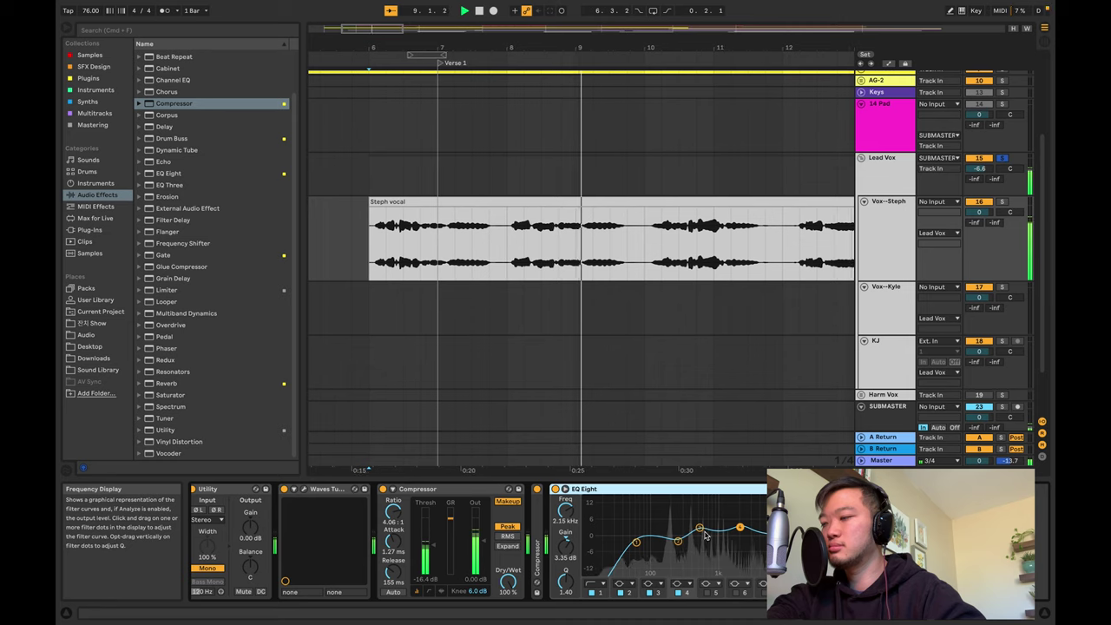
double_click(537, 532)
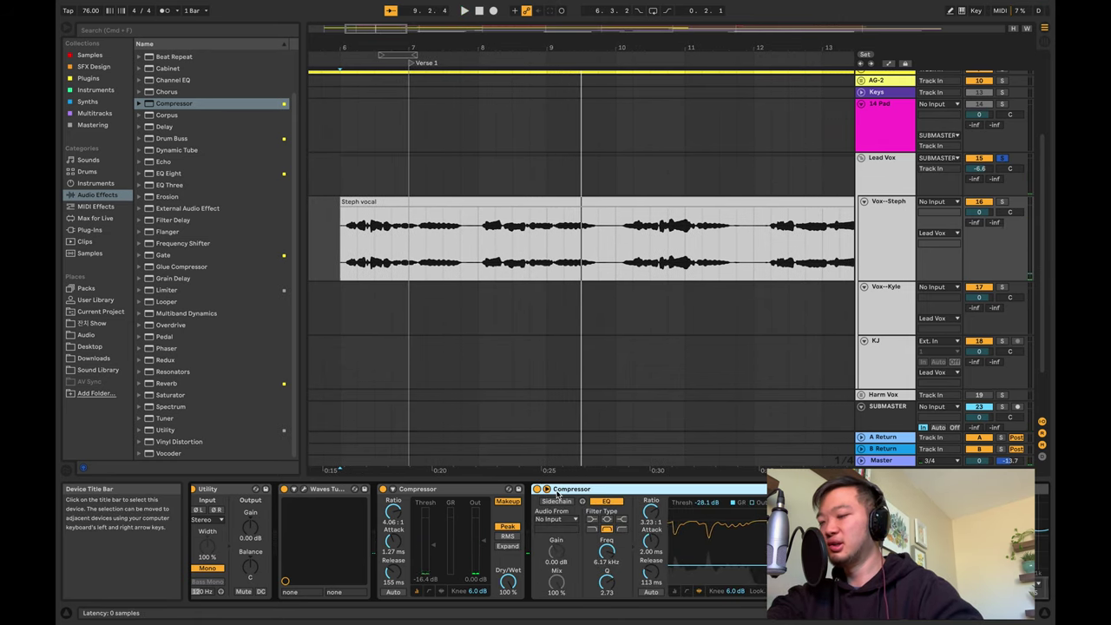
double_click(557, 493)
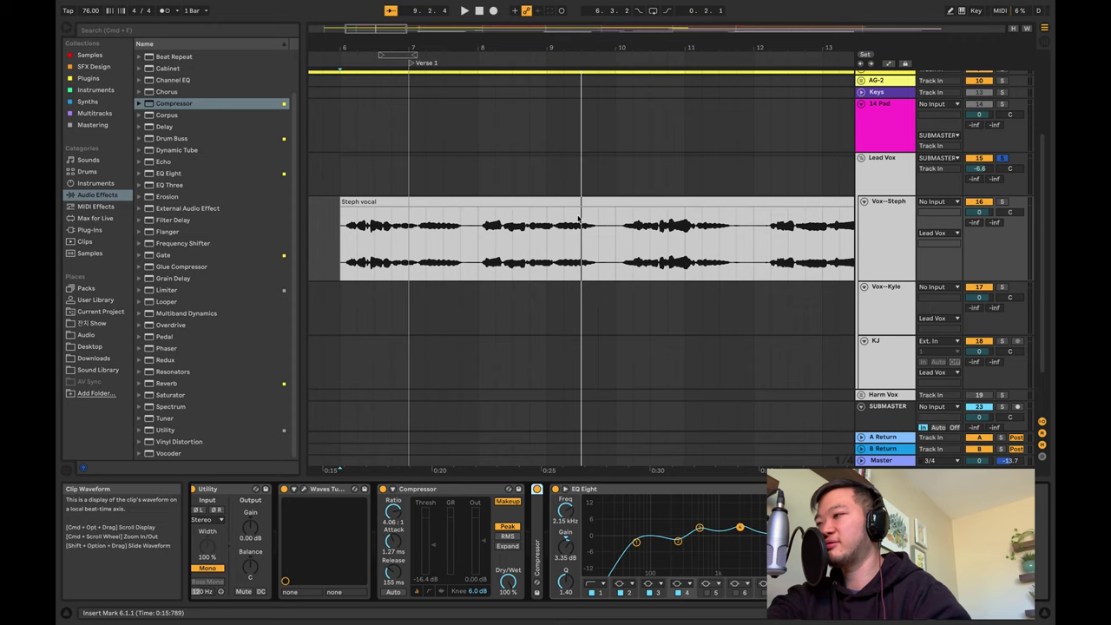
Shorten the end of the first lead vocal clip to bar 22 and set the playback position to 22.1.1
click(485, 252)
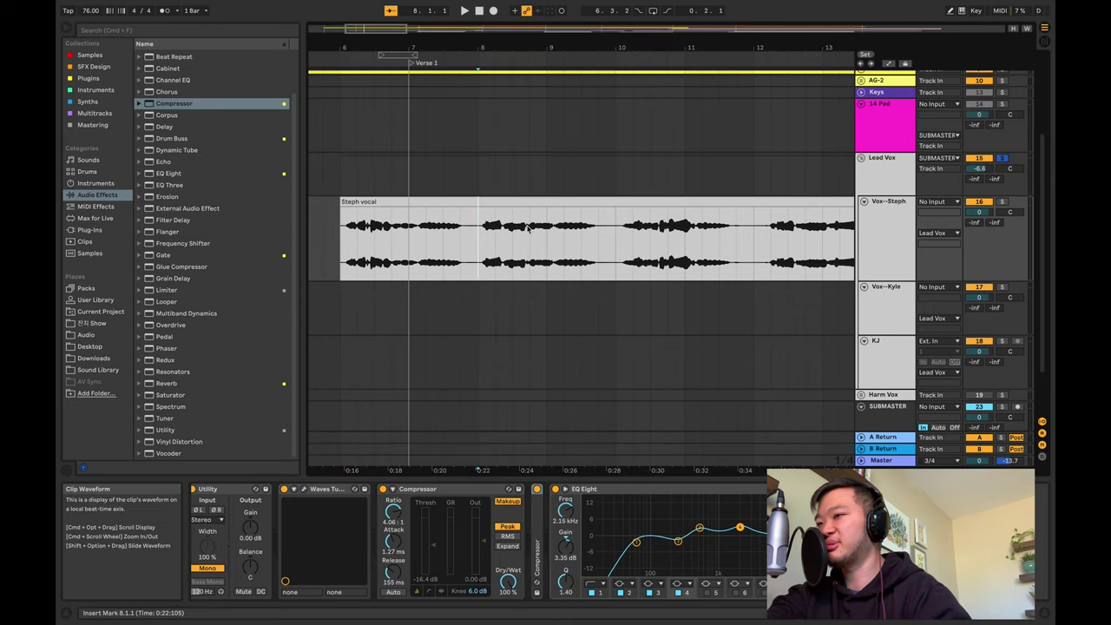
scroll(528, 230, down, 5)
scroll(529, 230, right, 2)
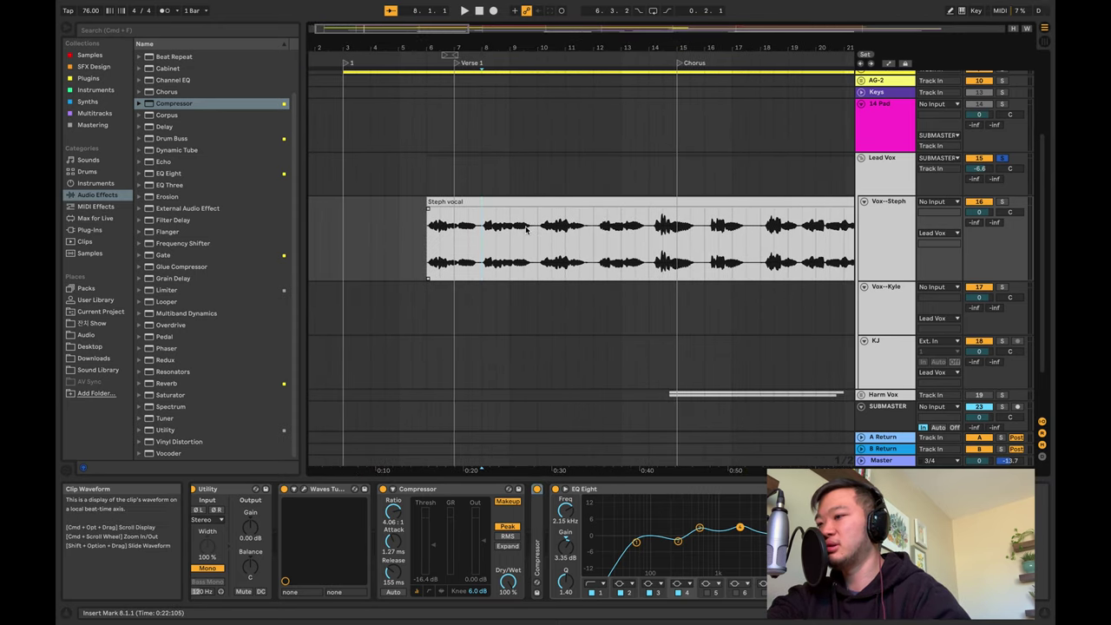
scroll(496, 298, right, 3)
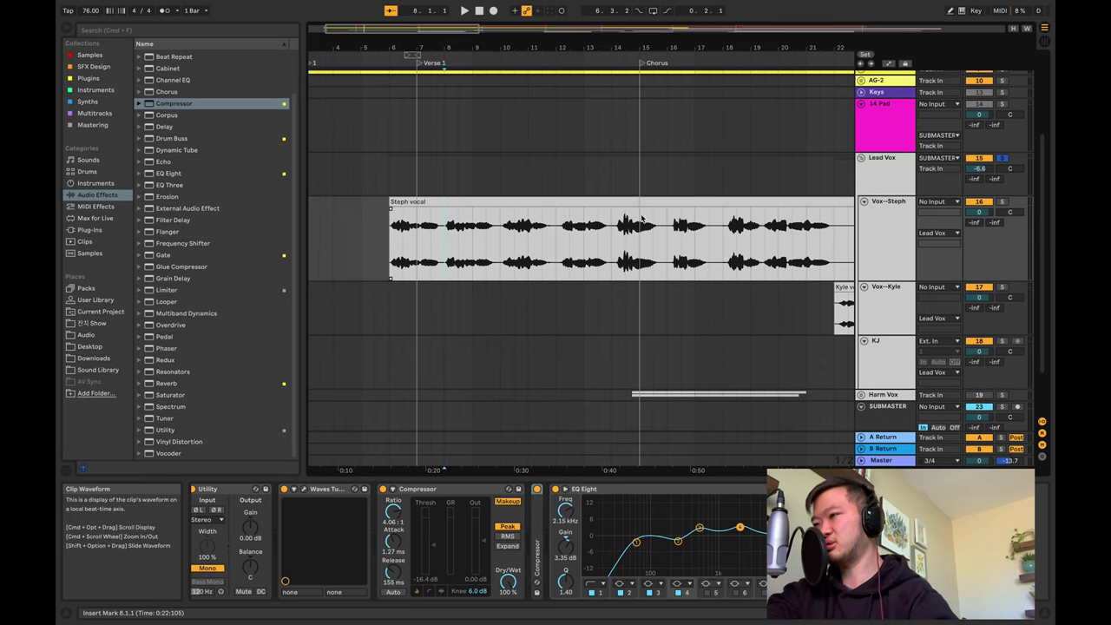
scroll(641, 223, down, 3)
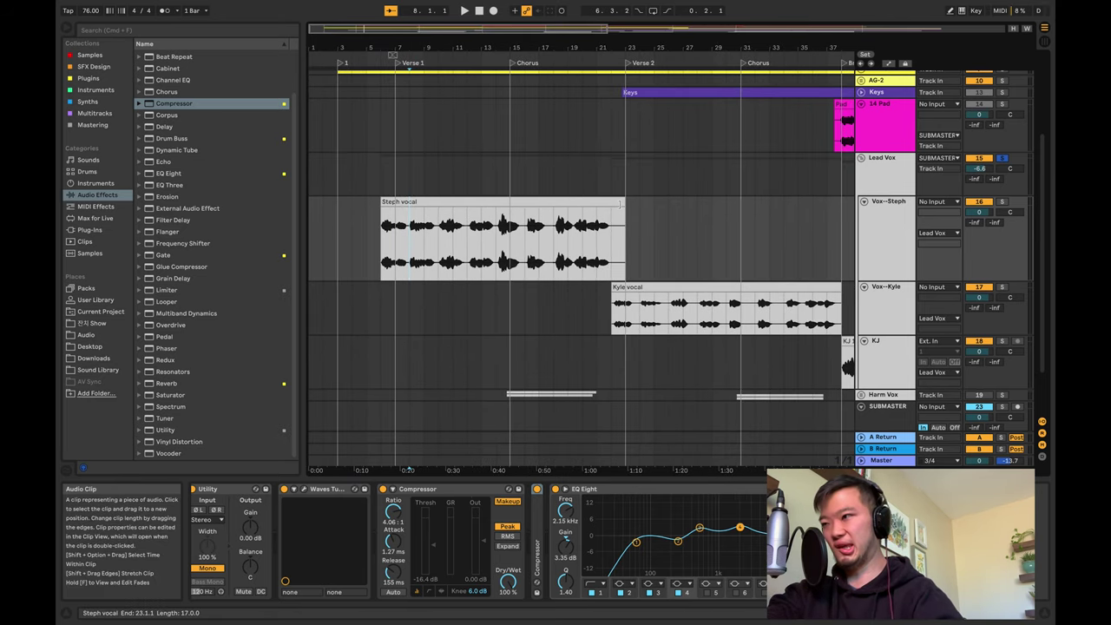
click(617, 203)
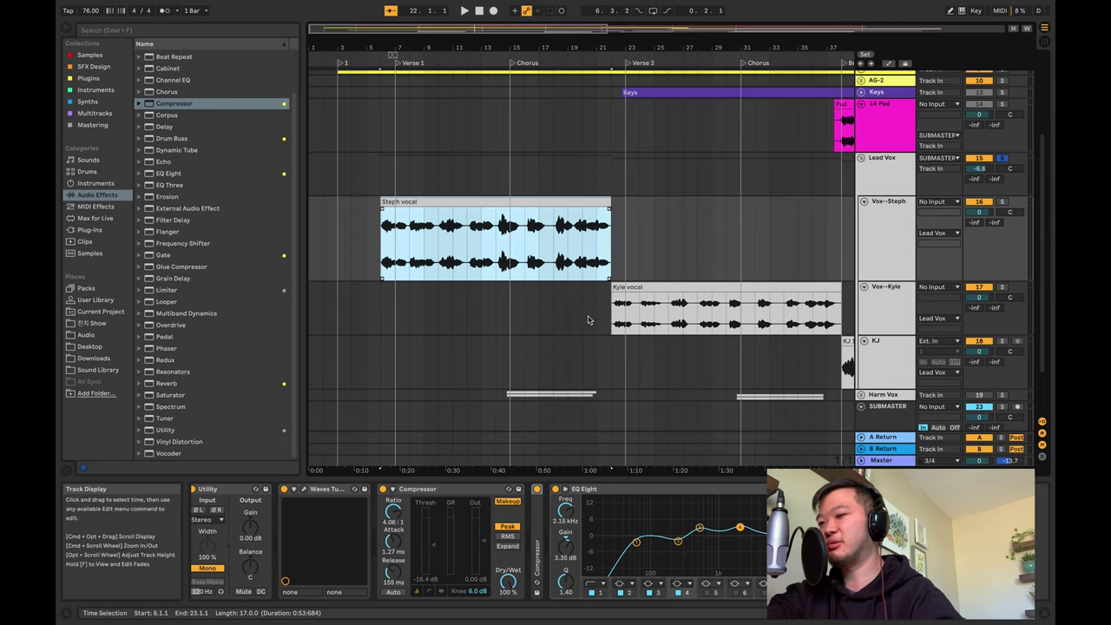
scroll(459, 224, right, 3)
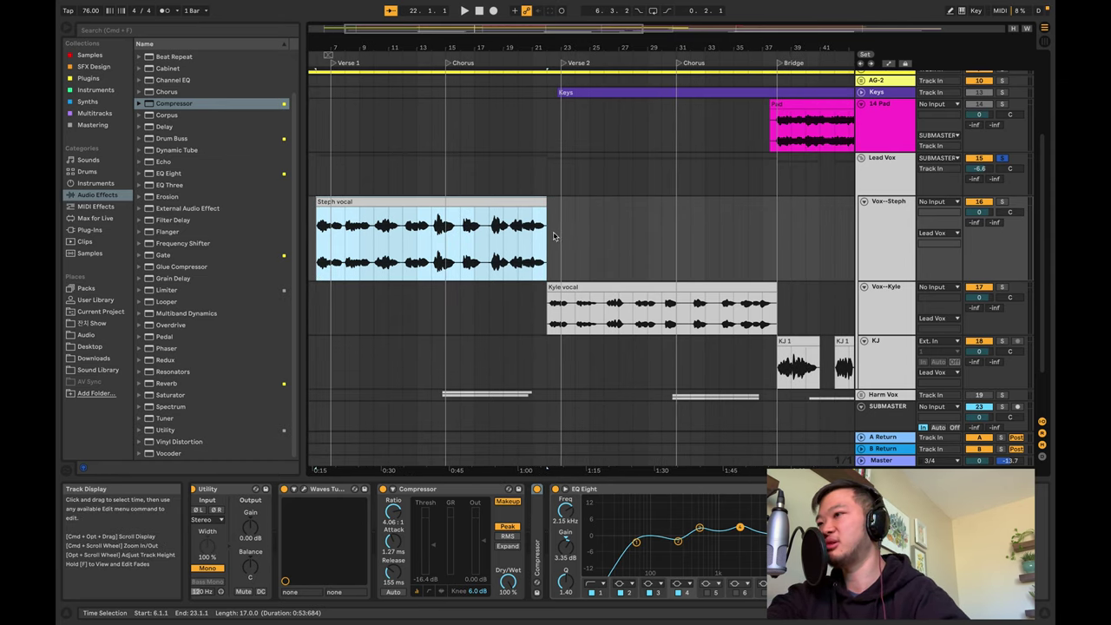
click(546, 235)
scroll(518, 238, right, 5)
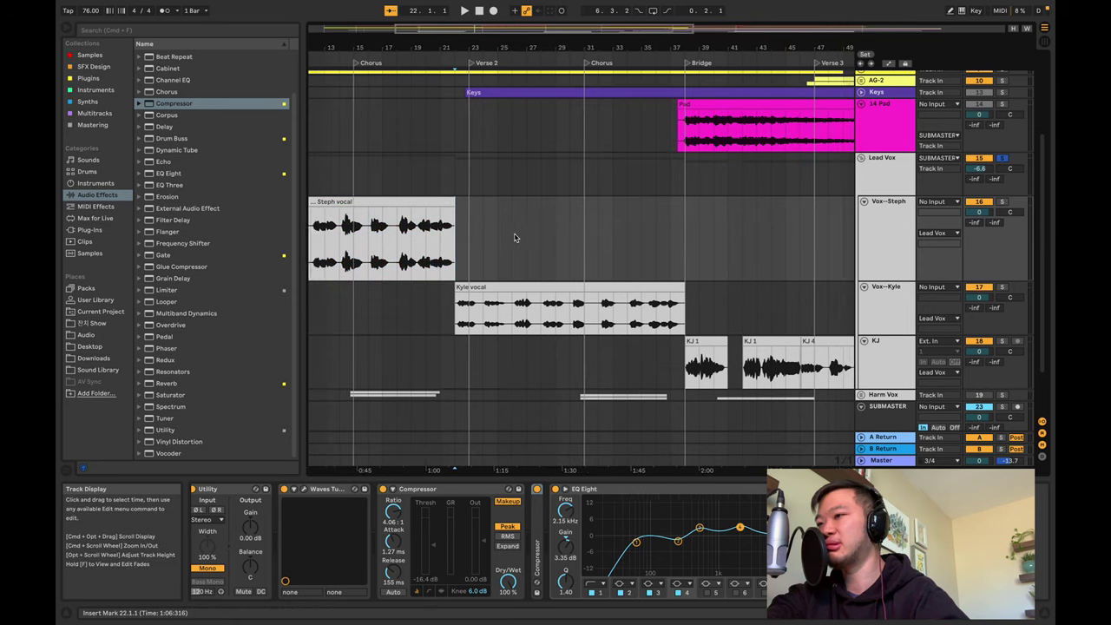
Add a Compressor and the Sibilance plug-in to the second lead vocal track, and load Sibilance's Bright Pop preset
click(885, 296)
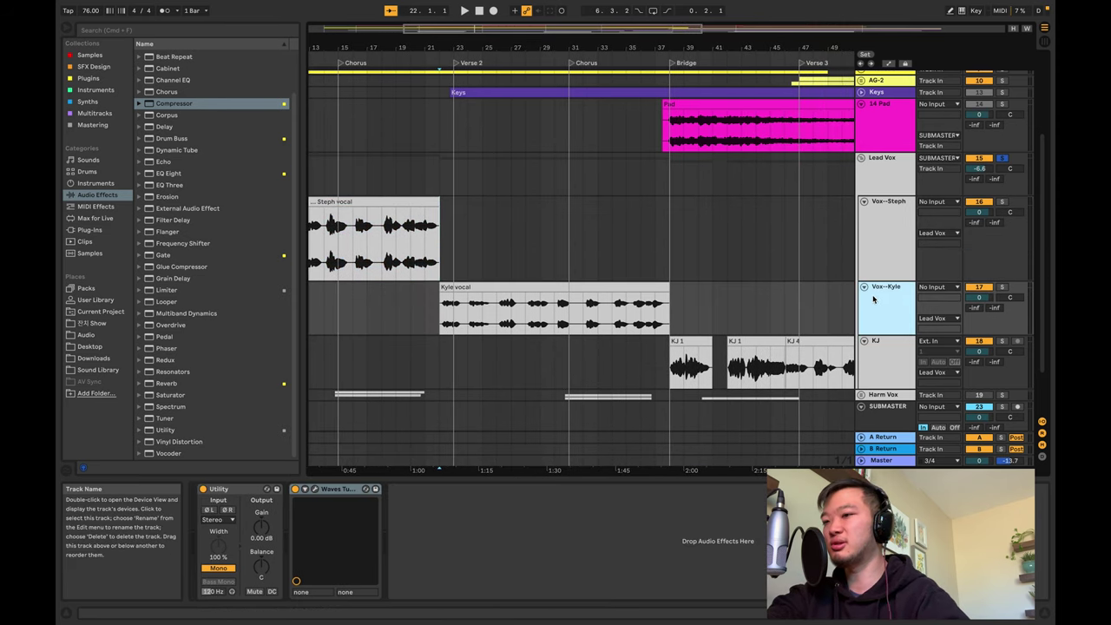
double_click(165, 104)
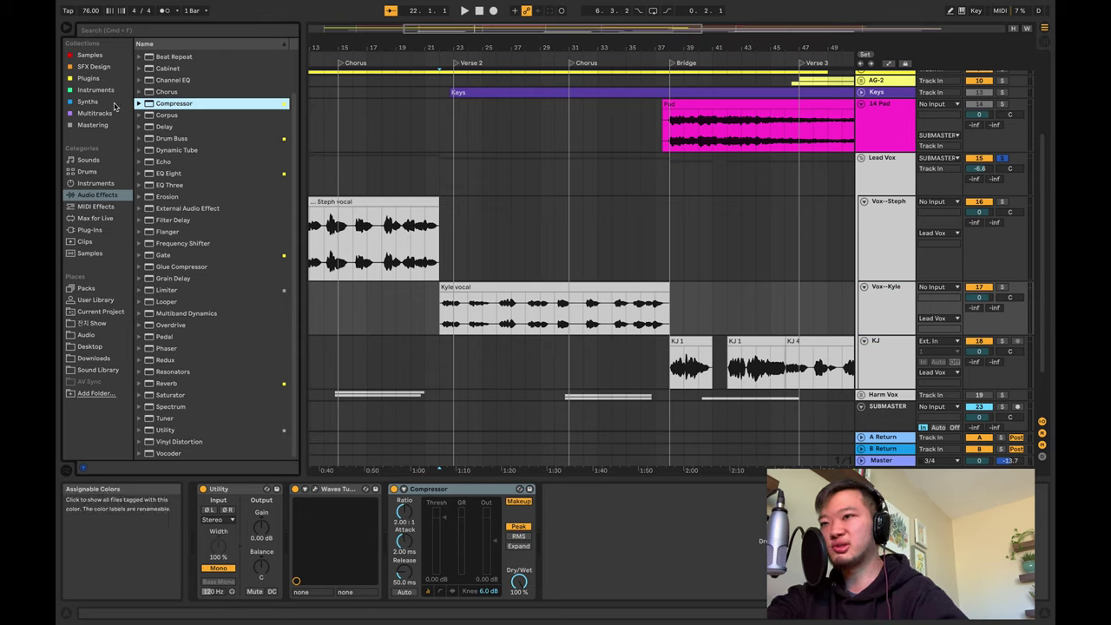
click(98, 80)
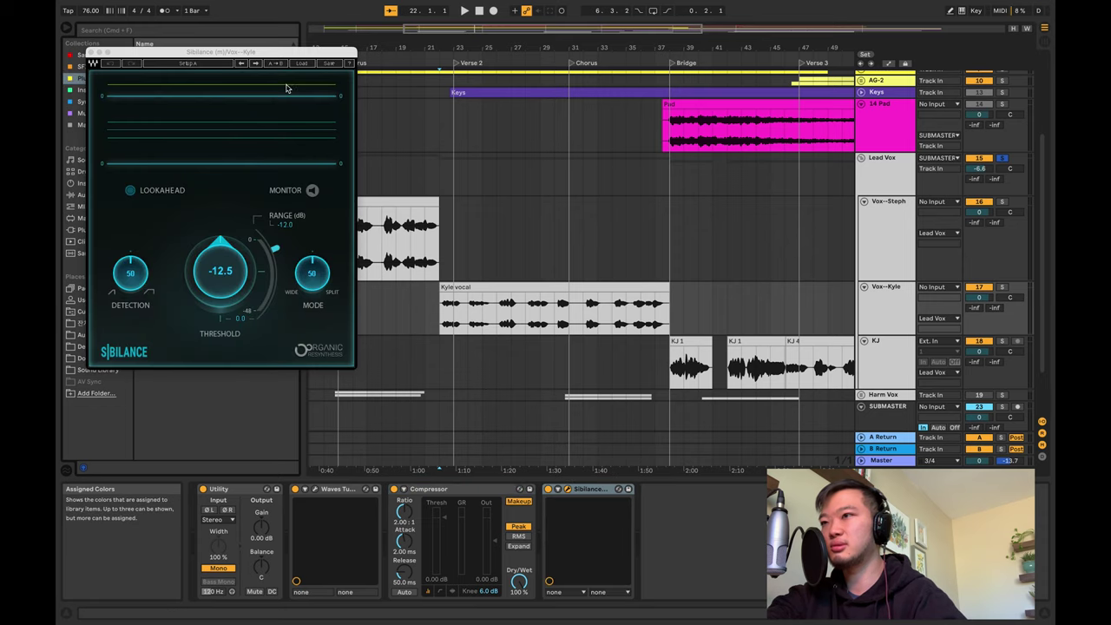
click(303, 64)
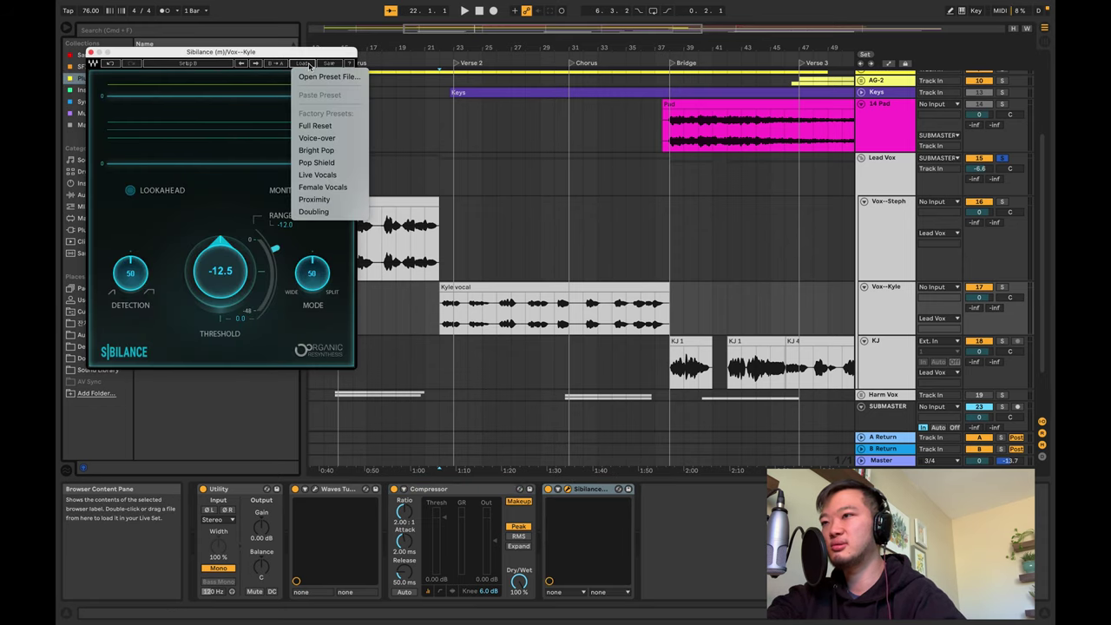
click(313, 151)
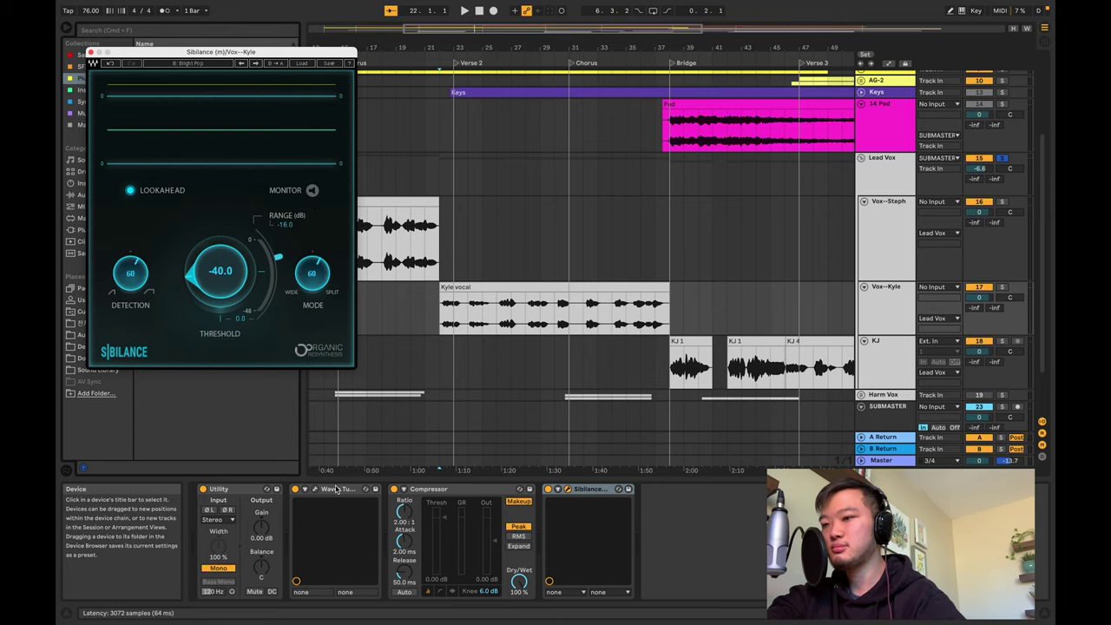
Set the second vocal's Compressor to threshold -17.9 dB, ratio 4.50:1, attack 3.46 ms and release 370 ms, checking it during playback, and close Sibilance
drag(437, 514, 443, 561)
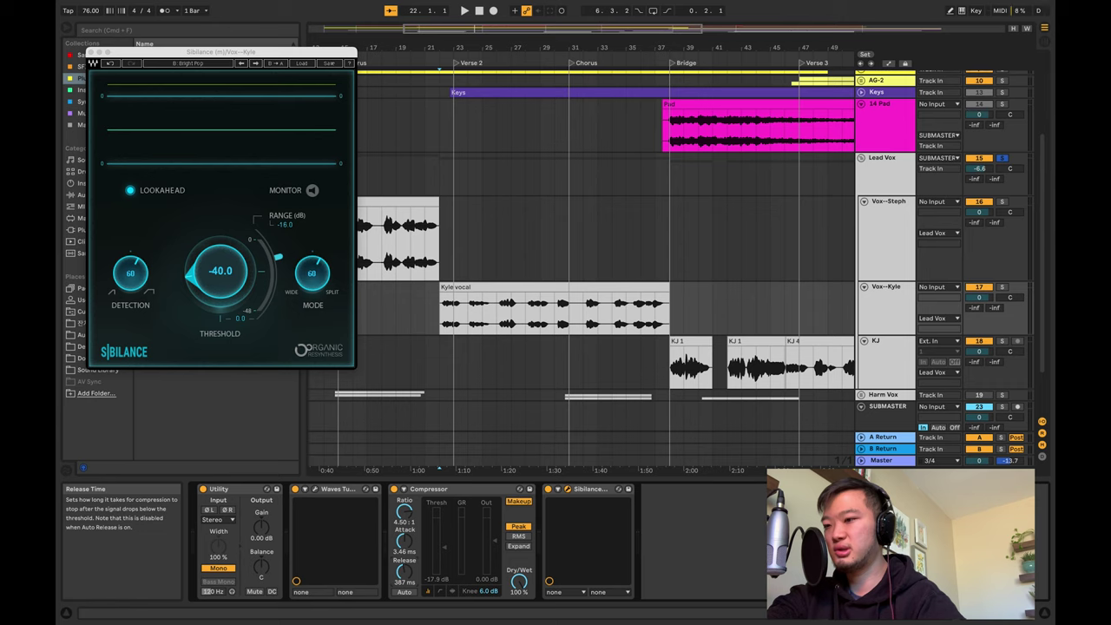
key(space)
scroll(399, 330, left, 5)
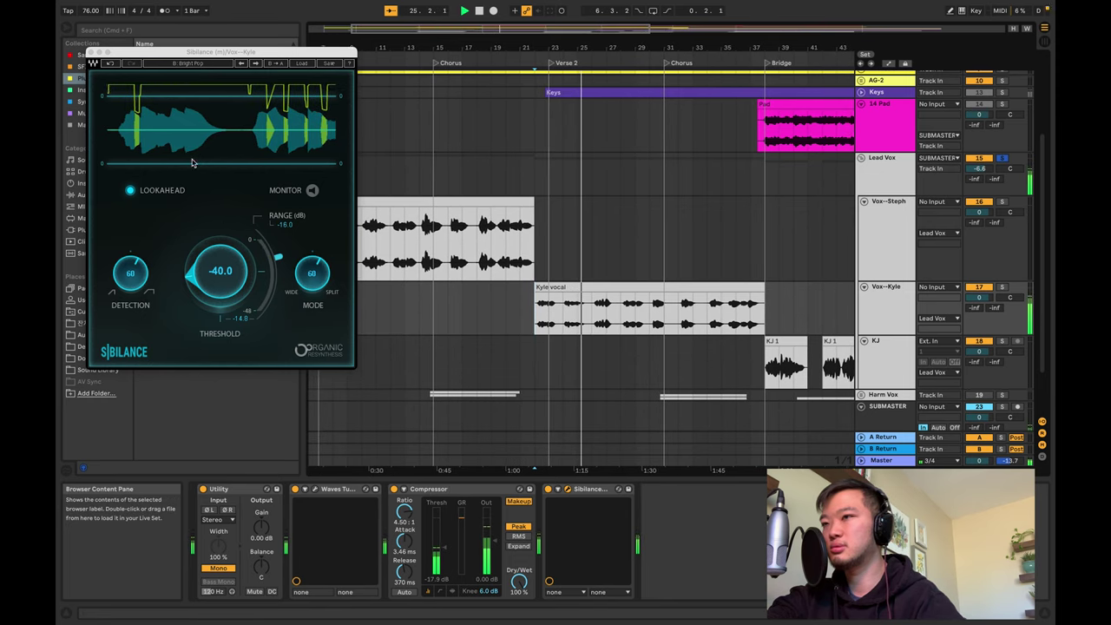
key(space)
click(91, 52)
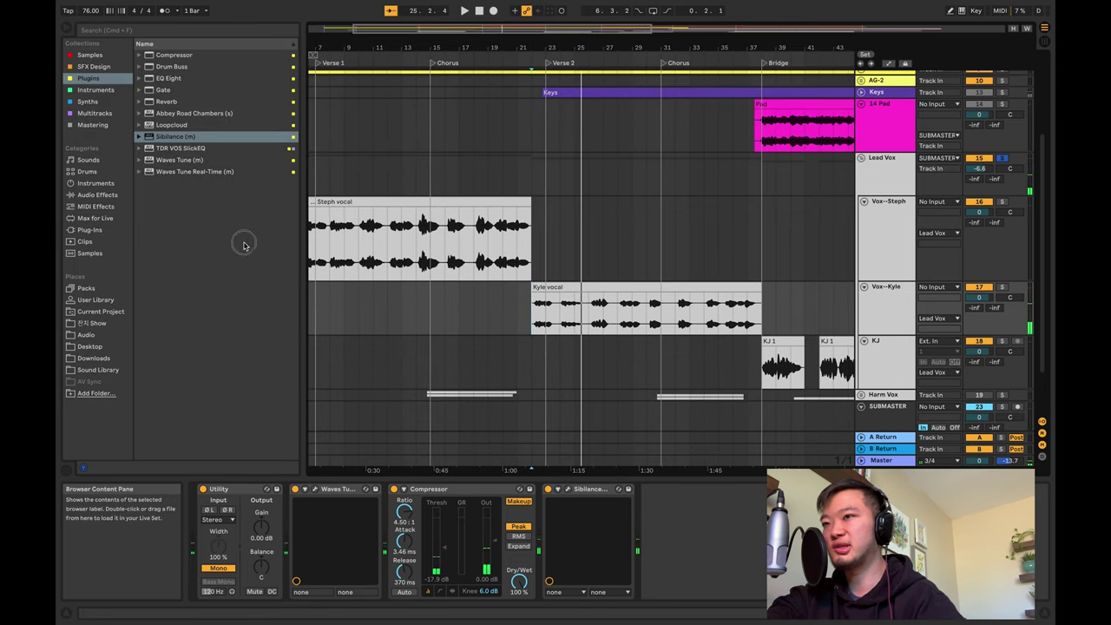
Add EQ Eight to the second lead vocal track and make band 1 a low cut at 108 Hz
double_click(170, 79)
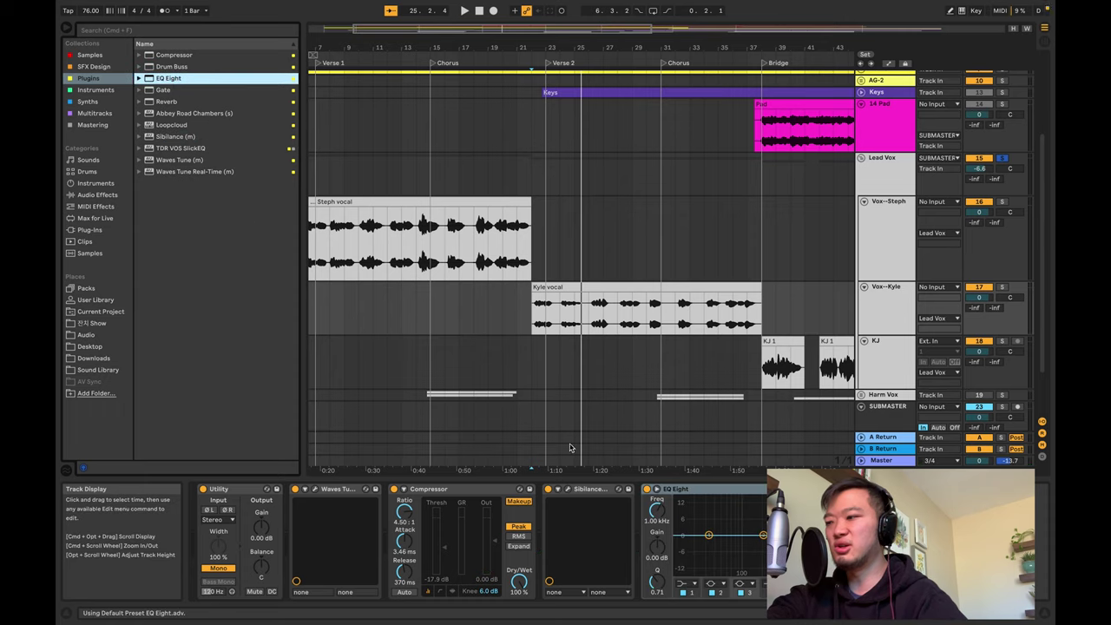
click(692, 586)
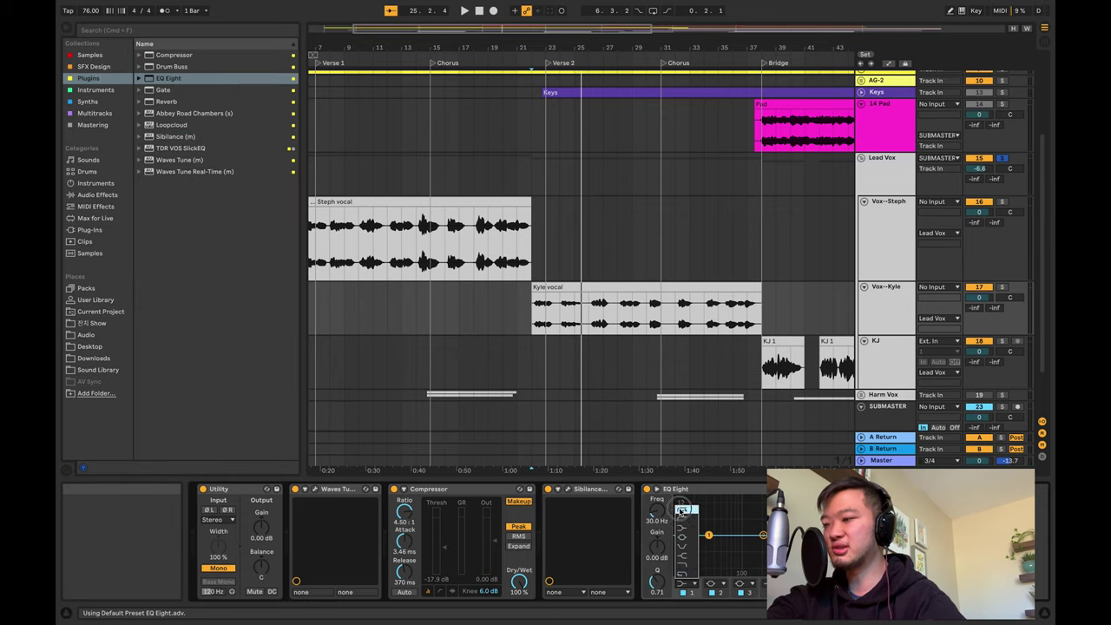
click(682, 511)
click(683, 584)
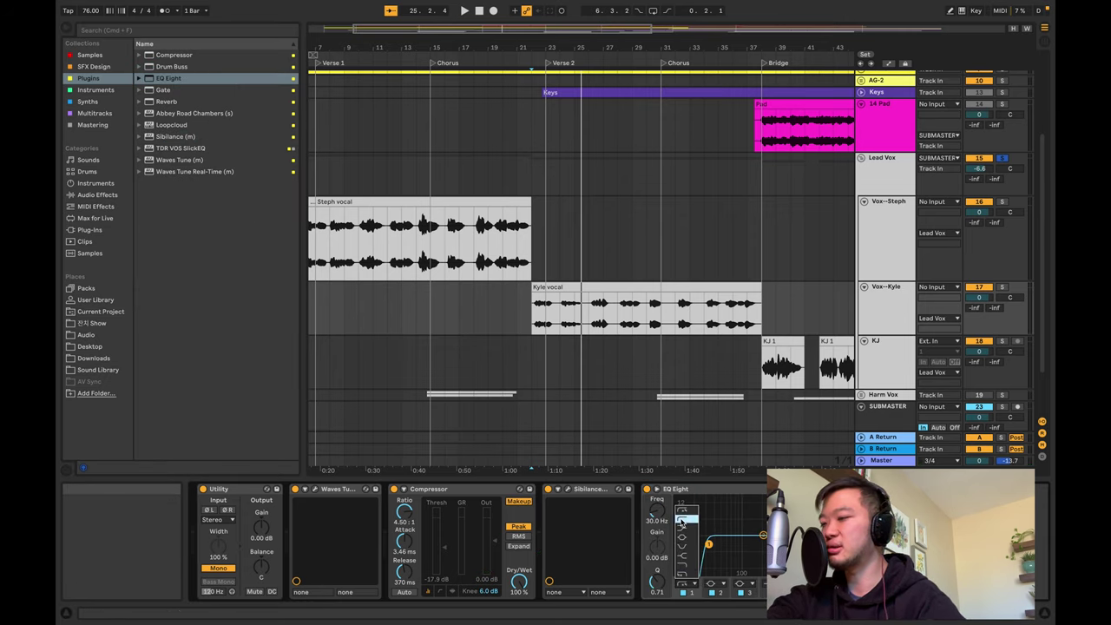
drag(657, 511, 658, 508)
During playback, dip EQ Eight's band 2 slightly and boost band 3 by 4.09 dB at 1.94 kHz with Q 1.34
key(space)
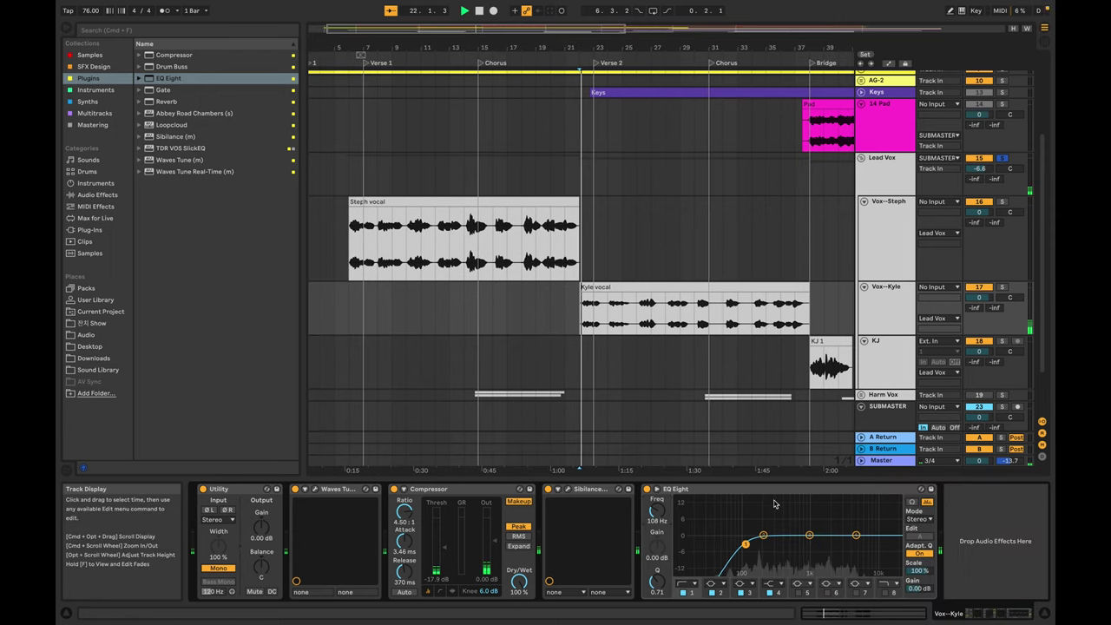
drag(763, 535, 830, 526)
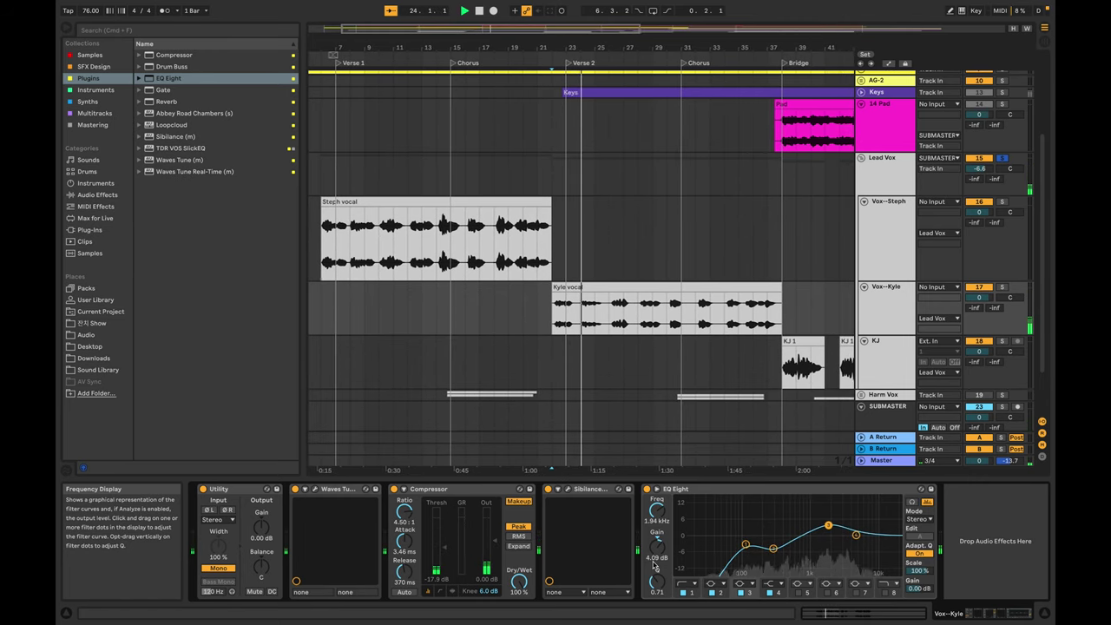
drag(657, 581, 657, 567)
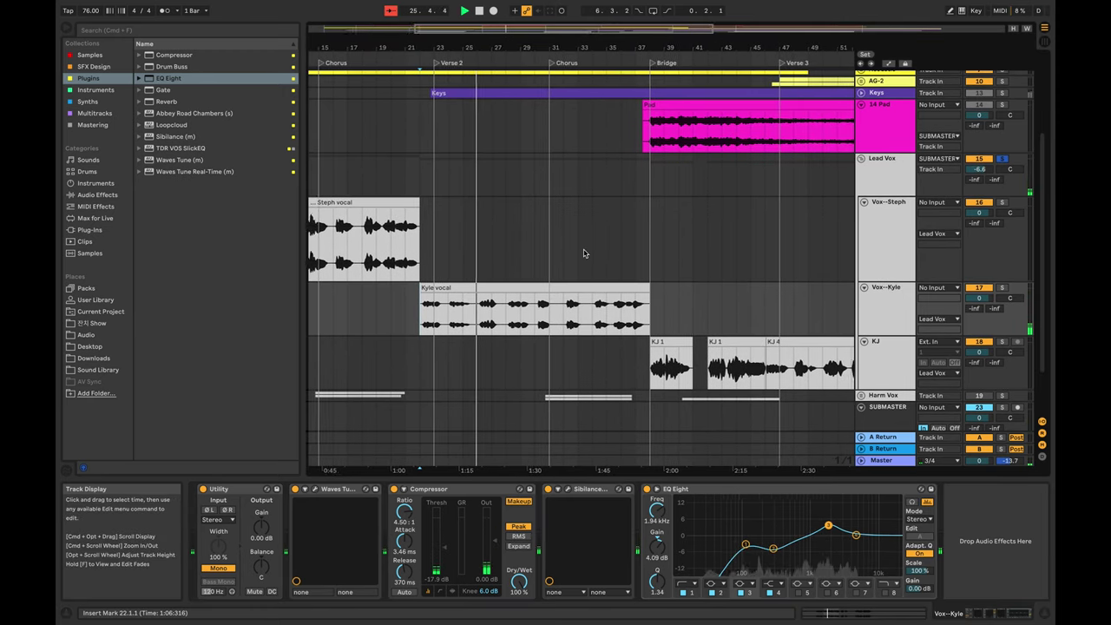
key(super+shift+f)
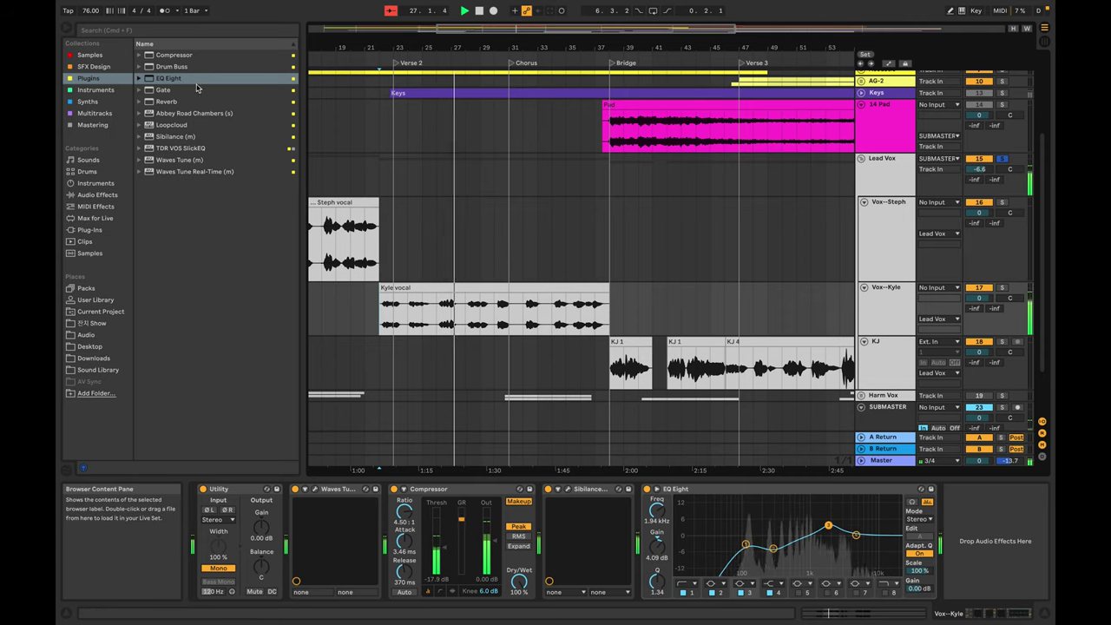
Add a Gate to the second lead vocal track, collapse EQ Eight, and place the Gate ahead of the Compressor
drag(197, 91, 944, 494)
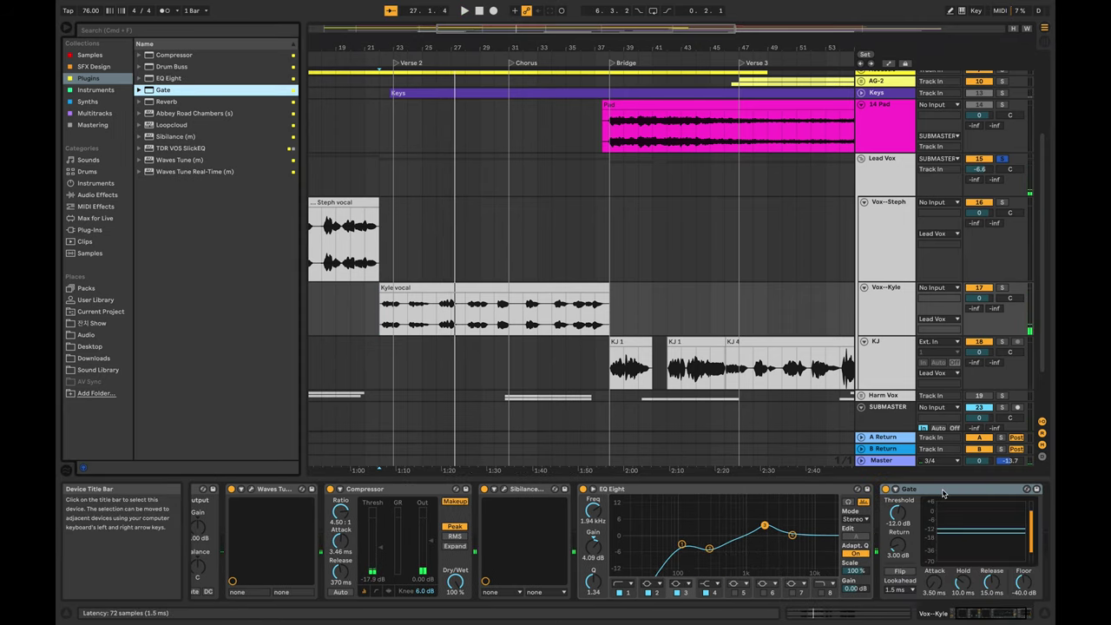
click(733, 492)
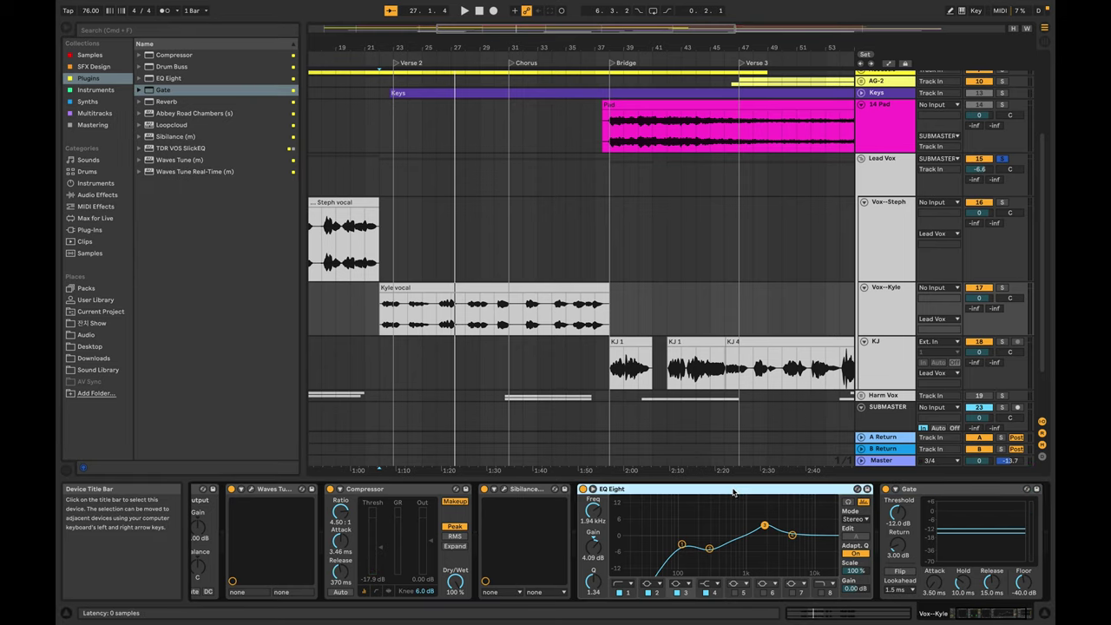
double_click(733, 491)
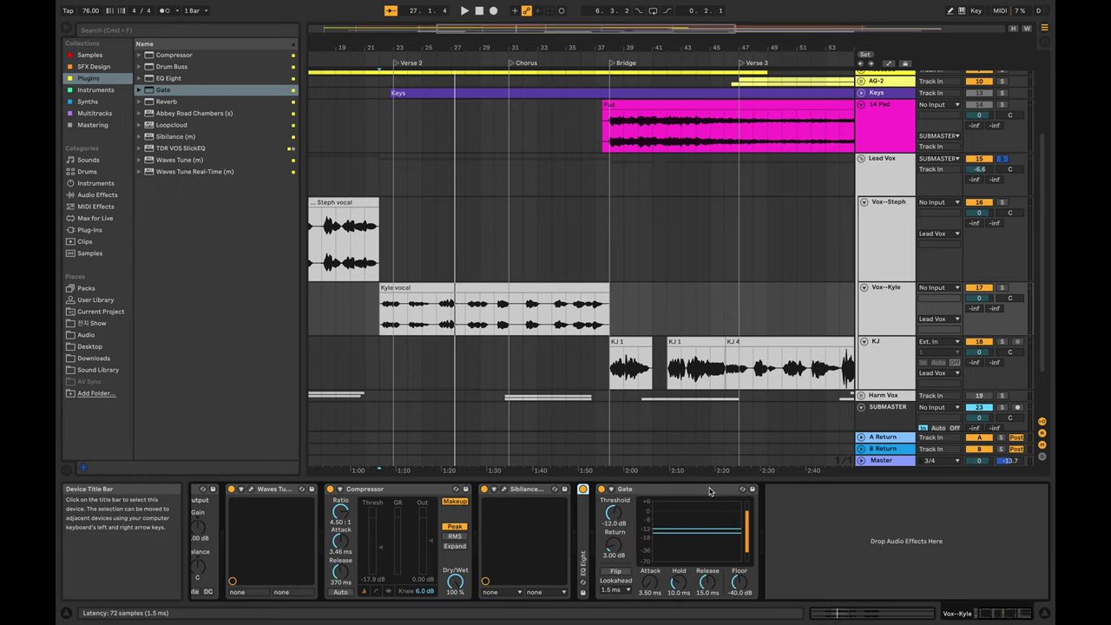
drag(709, 491, 344, 523)
During playback, set the Gate to threshold -35.6 dB, return 0.00 dB, attack 10.7 ms, hold 25.8 ms and release 634 ms, and collapse it
key(space)
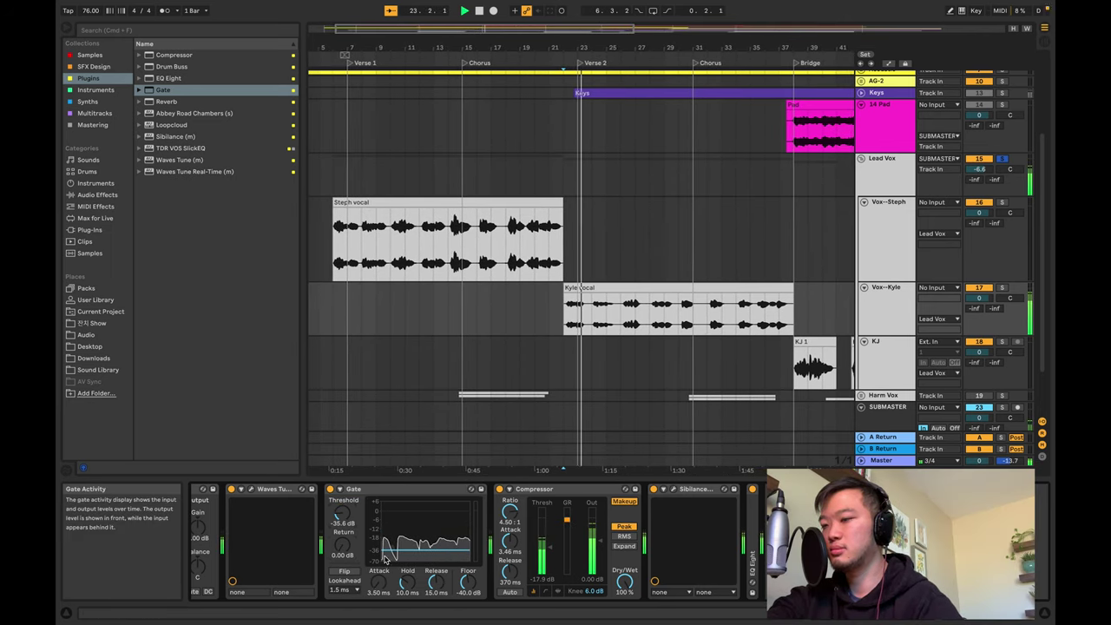
drag(431, 587, 432, 563)
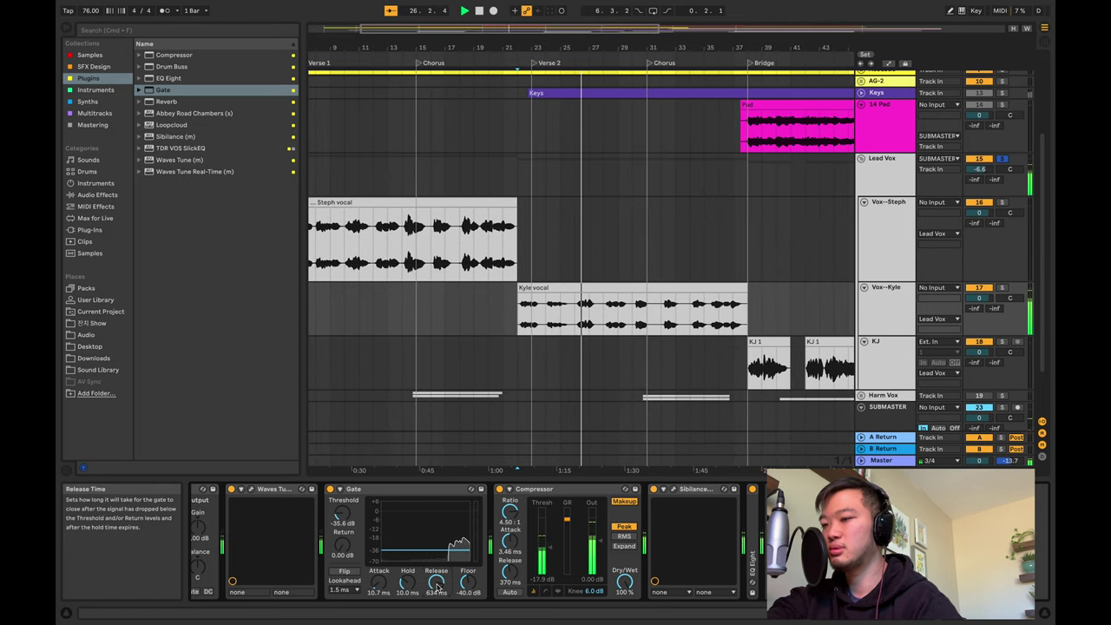
drag(407, 583, 407, 569)
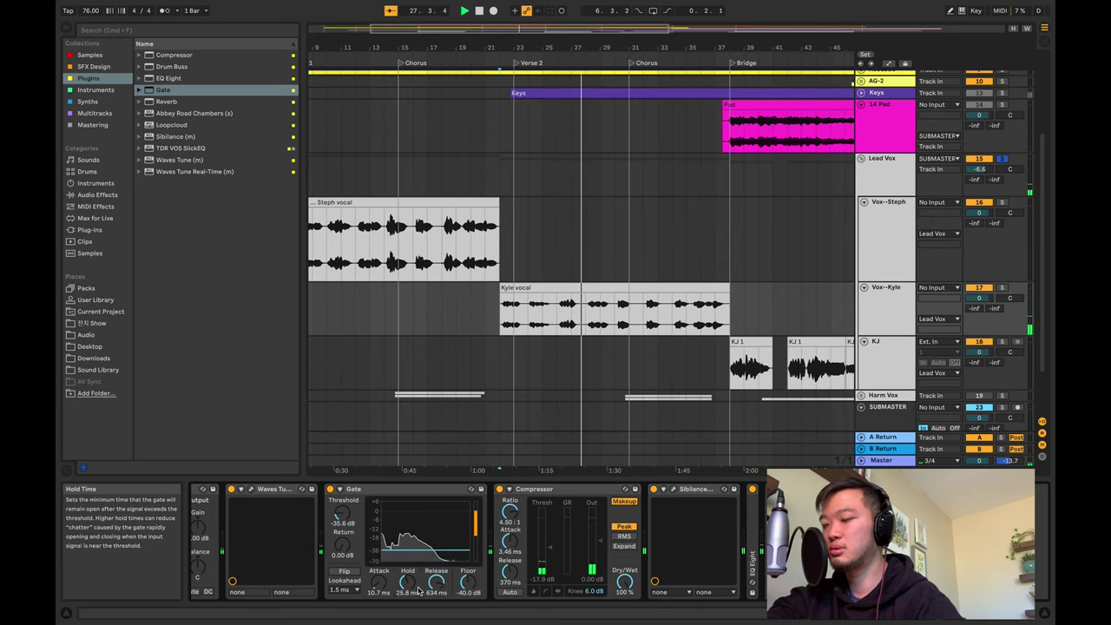
key(space)
double_click(352, 489)
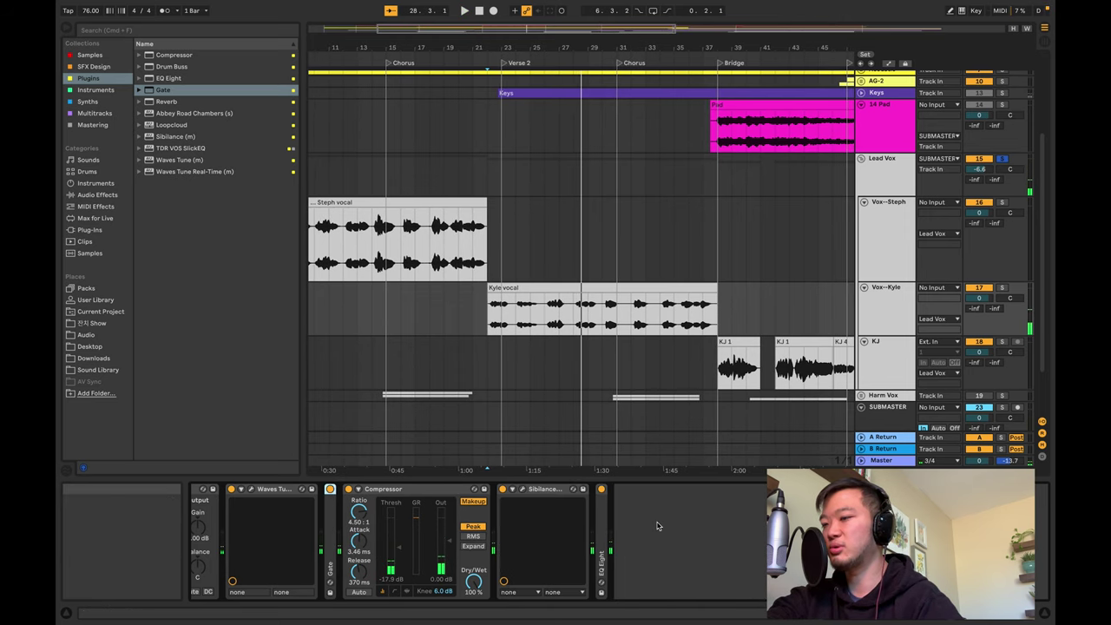
Play the third lead vocal track from the Bridge, activate its Sibilance plug-in and check its Bright Pop settings
key(space)
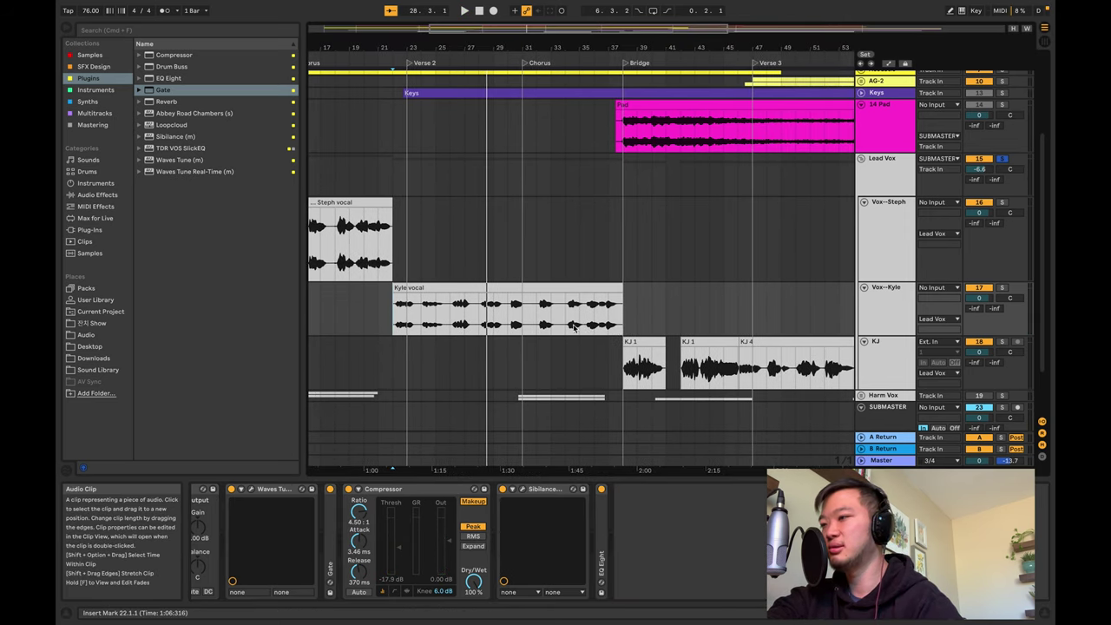
click(533, 348)
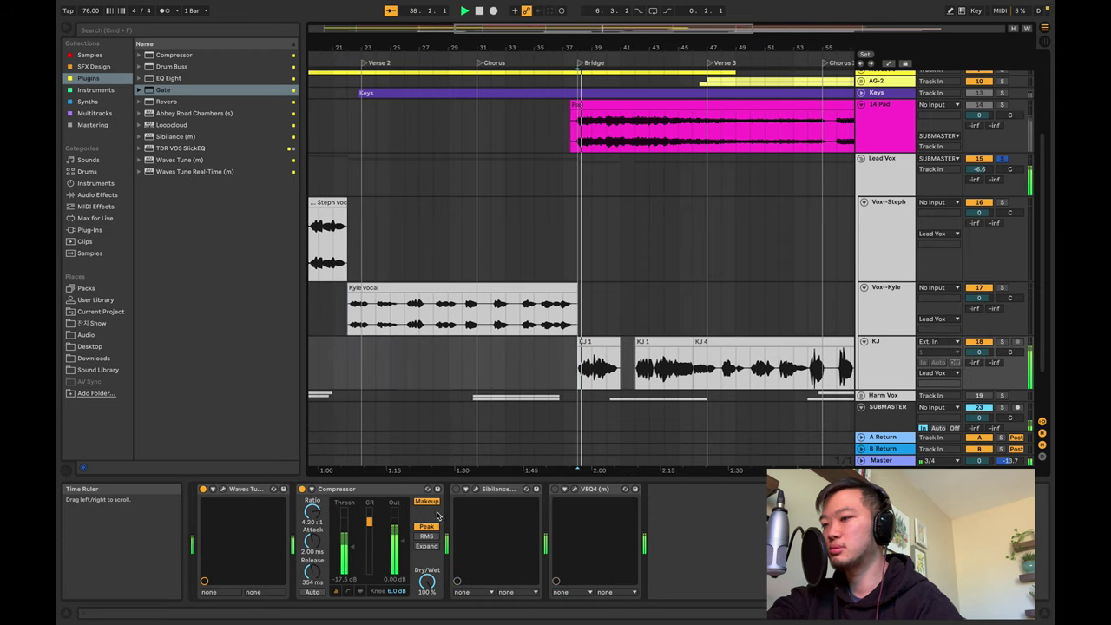
key(space)
key(space)
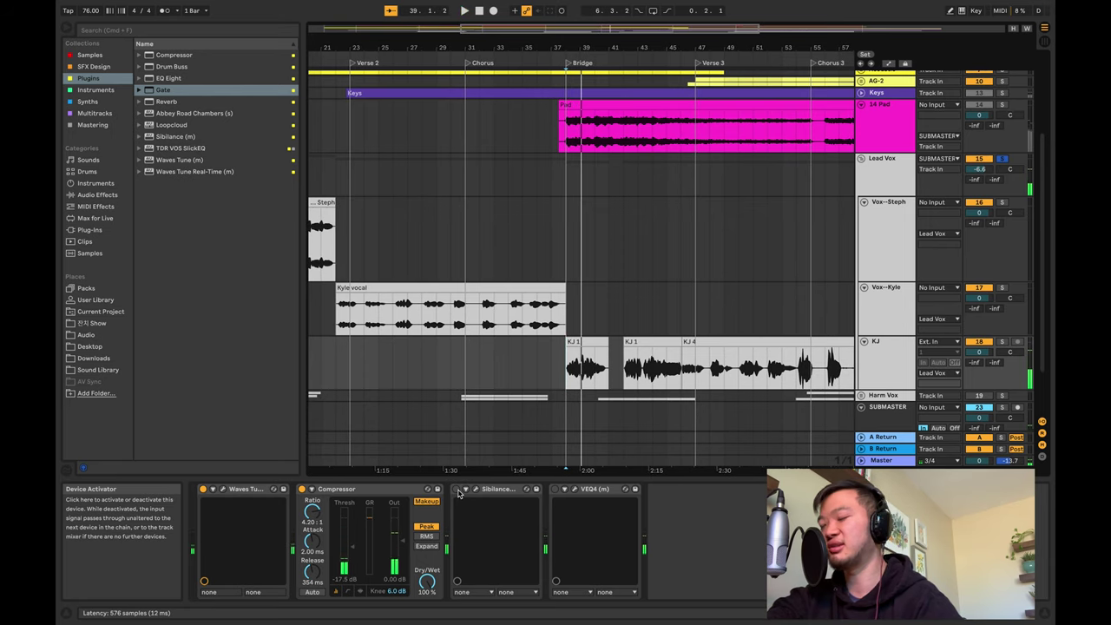
click(474, 489)
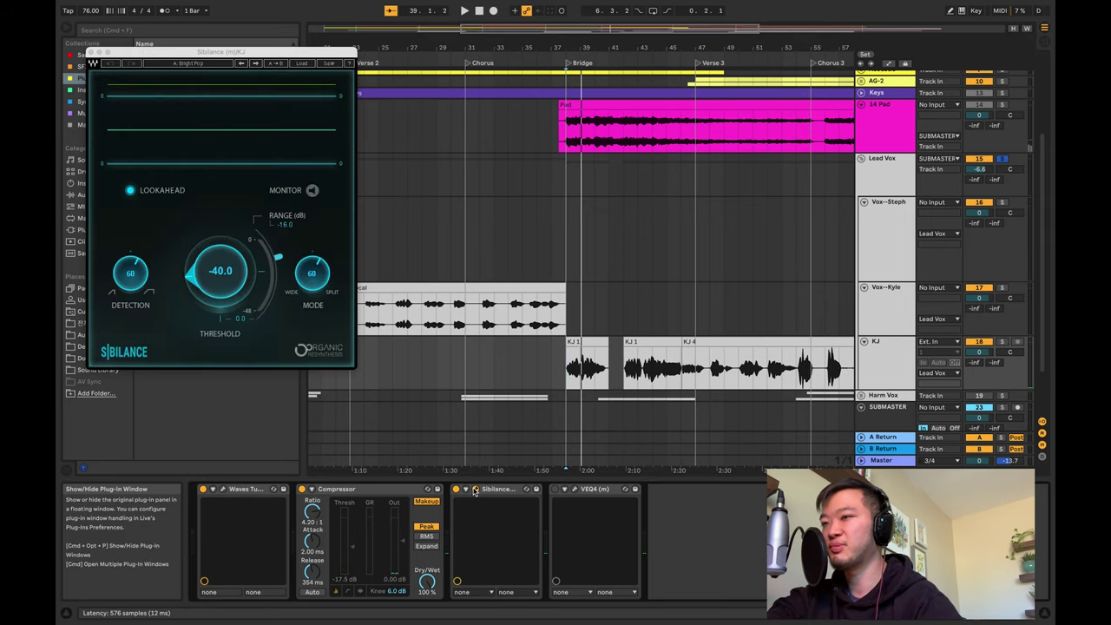
click(471, 489)
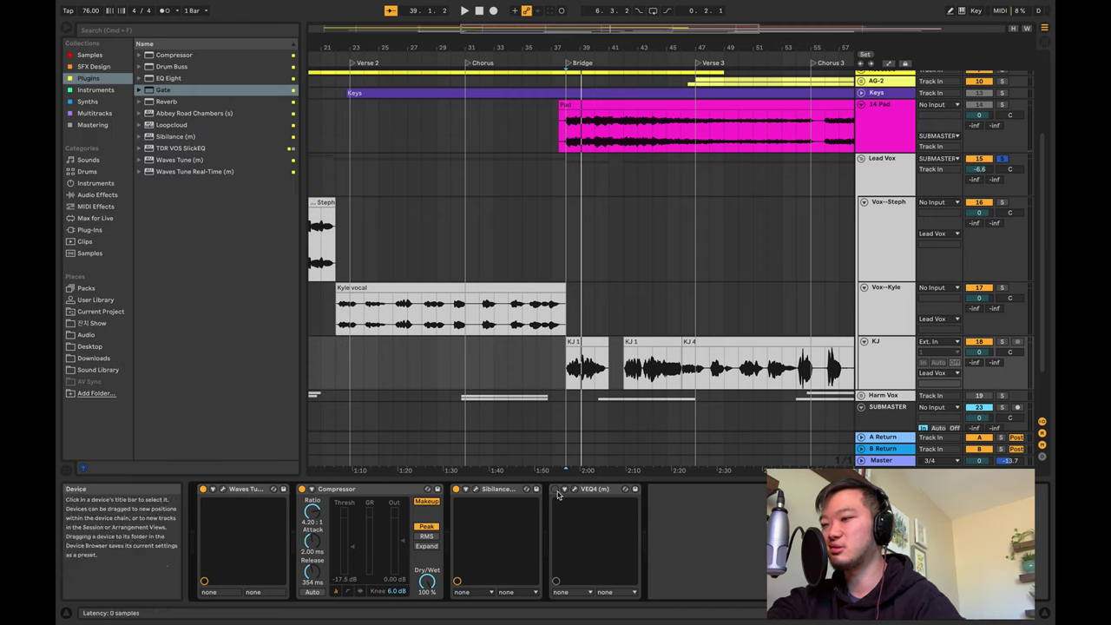
Activate VEQ4 on the third lead vocal track, review its Lead Vocal preset bands and output, and close its window
click(574, 489)
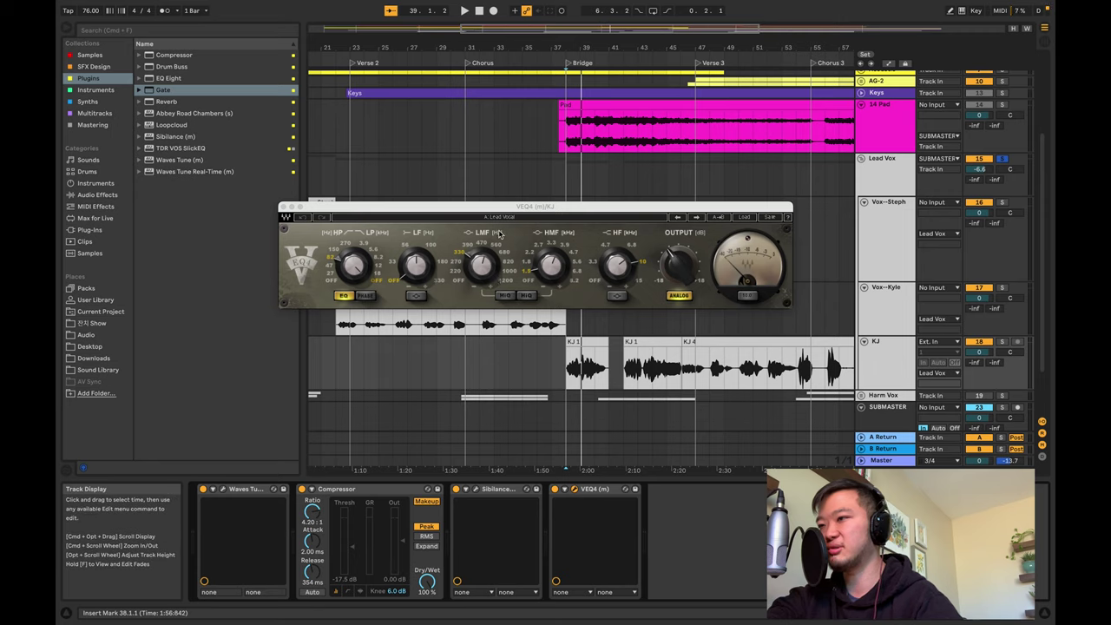
click(482, 269)
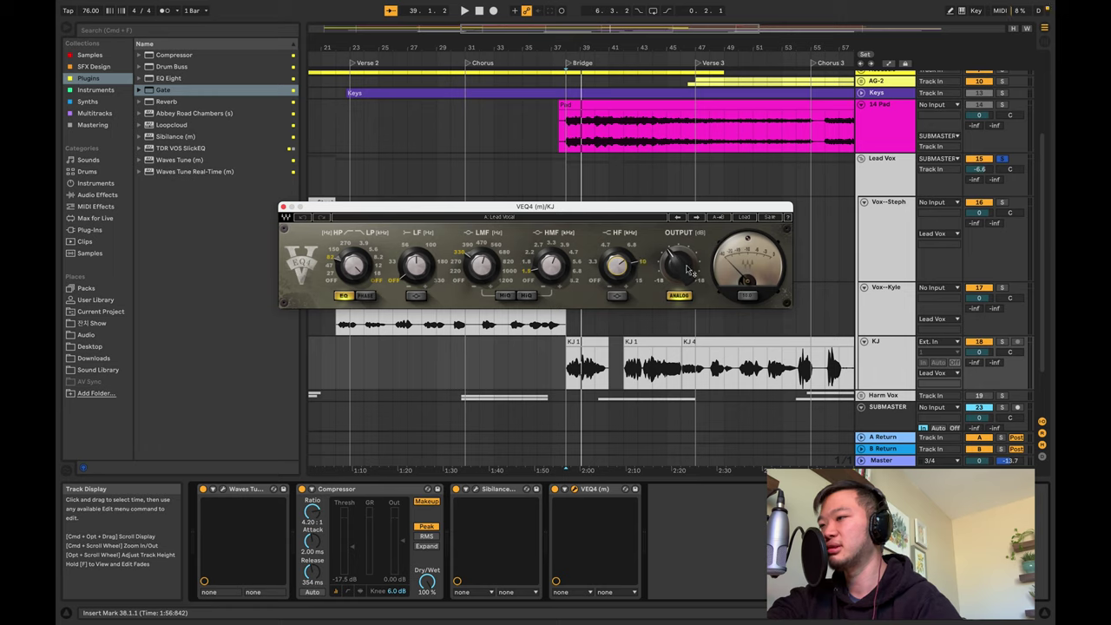
drag(373, 208, 386, 206)
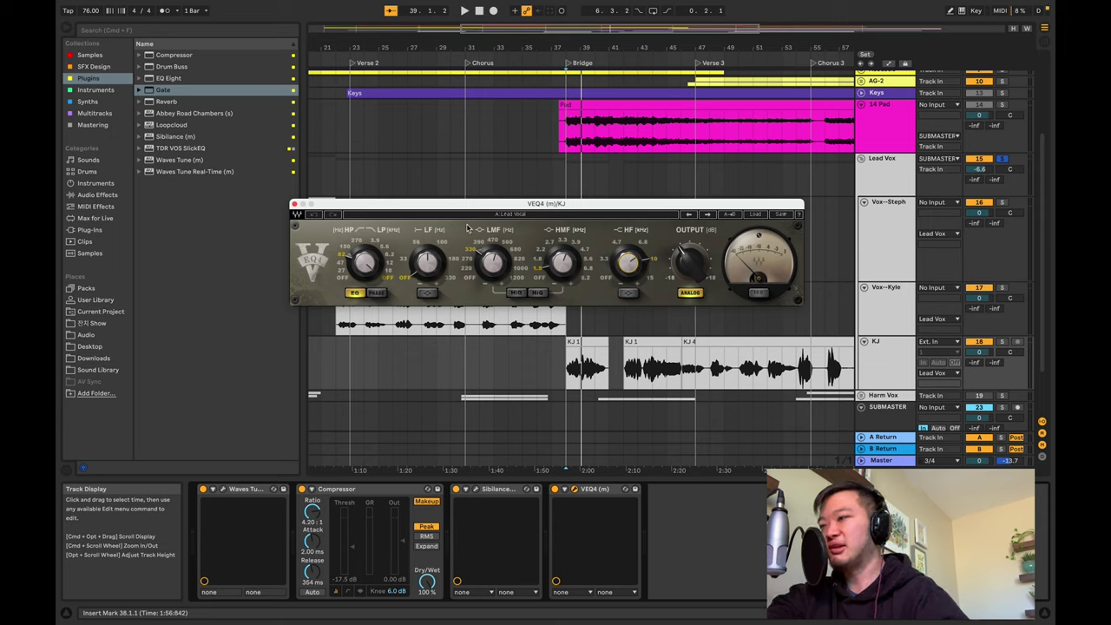
click(294, 205)
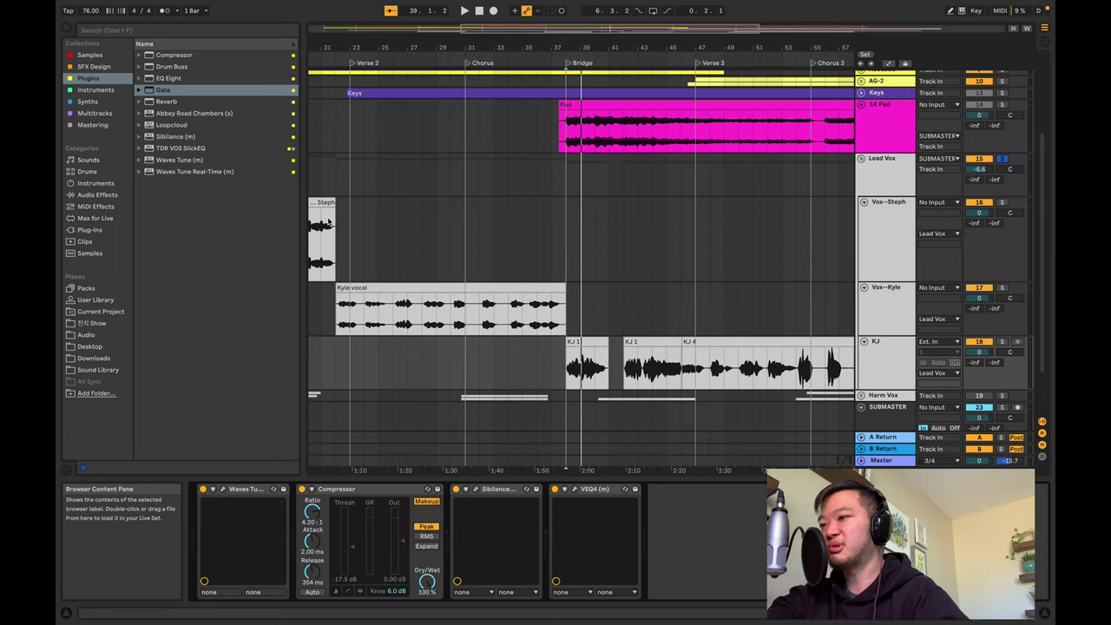
Activate the Harm Vox group track and fold the three individual lead vocal tracks
click(897, 347)
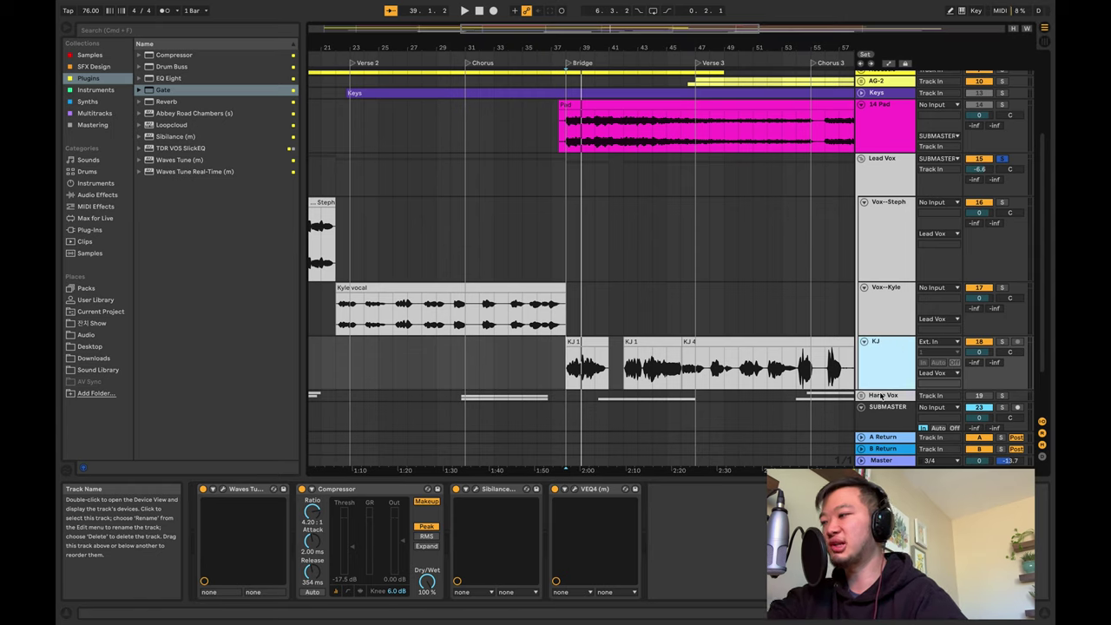
click(882, 396)
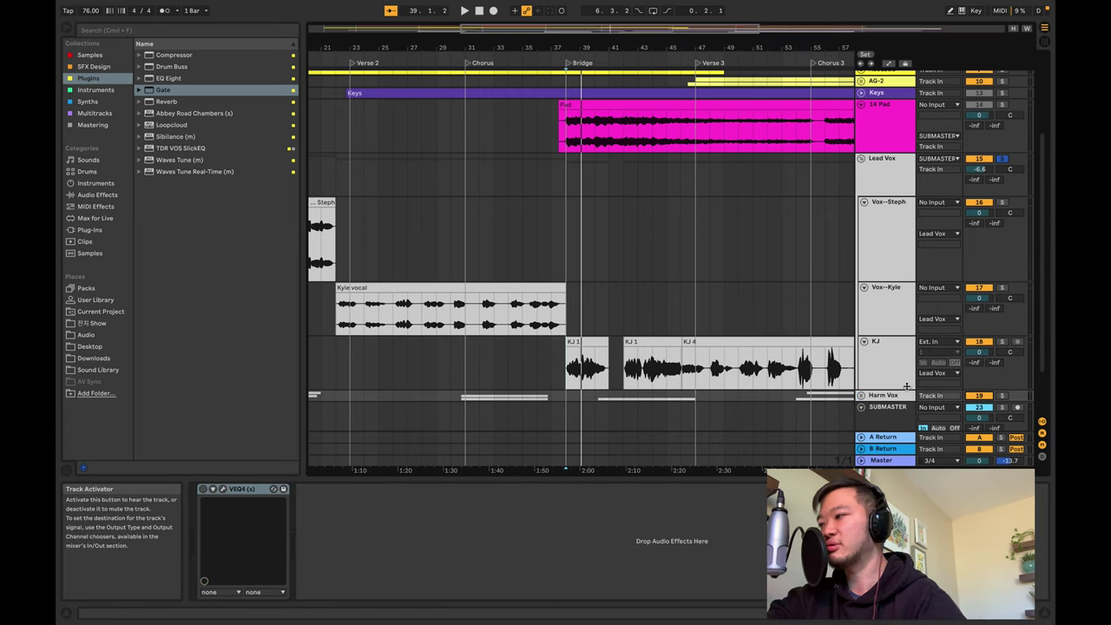
click(868, 368)
key(u)
click(893, 314)
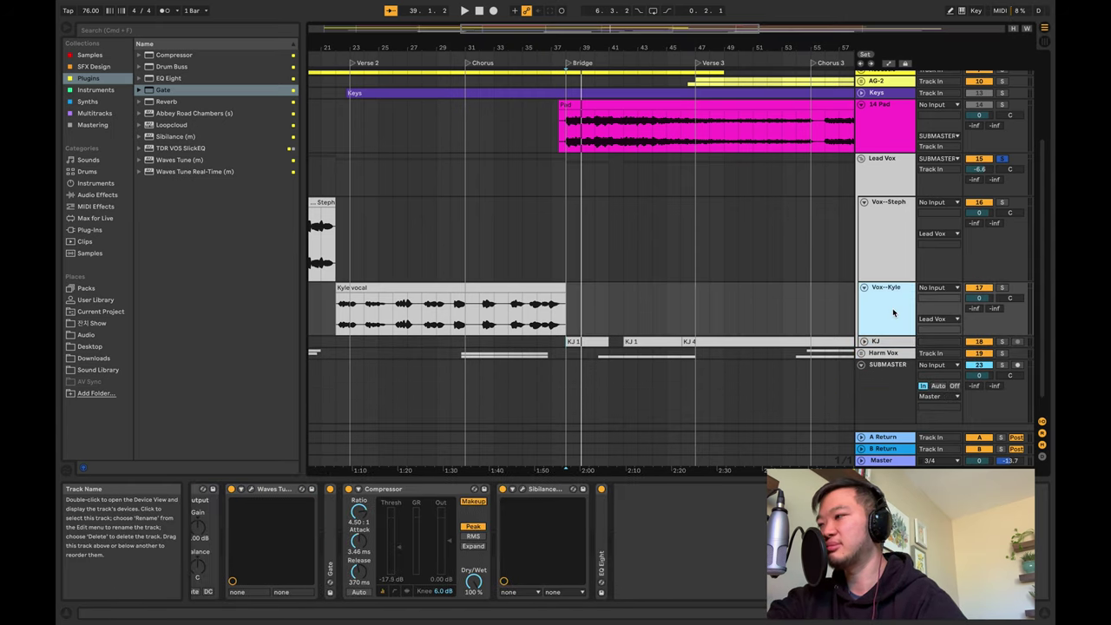
key(u)
click(881, 244)
key(u)
Play the mix briefly from Verse 1 and activate the Keys and 14 Pad tracks
scroll(490, 235, left, 10)
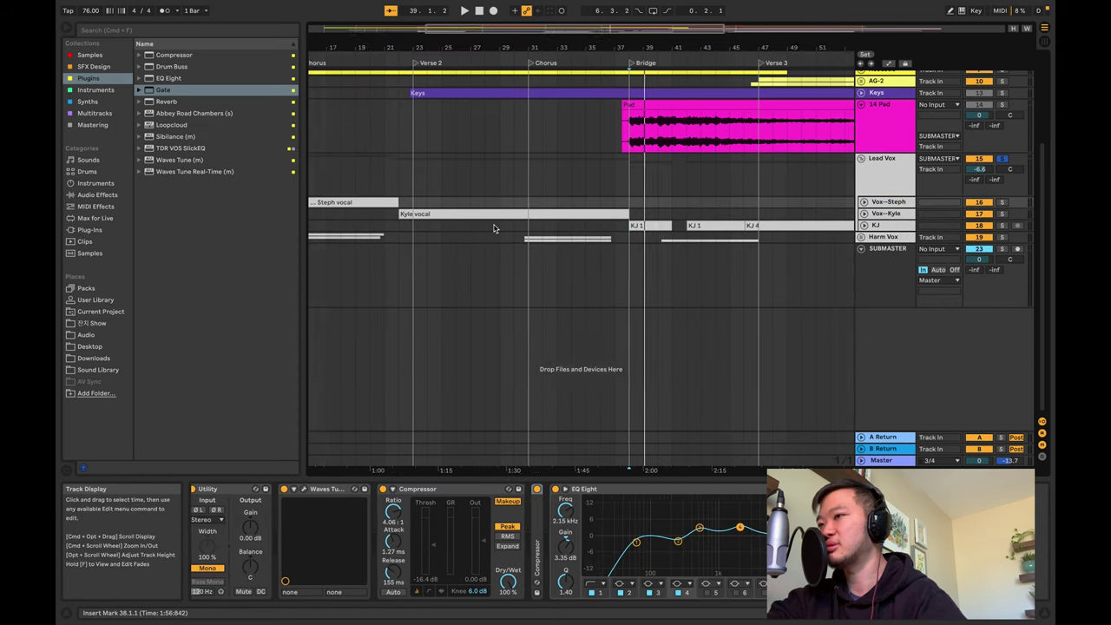
scroll(487, 230, left, 5)
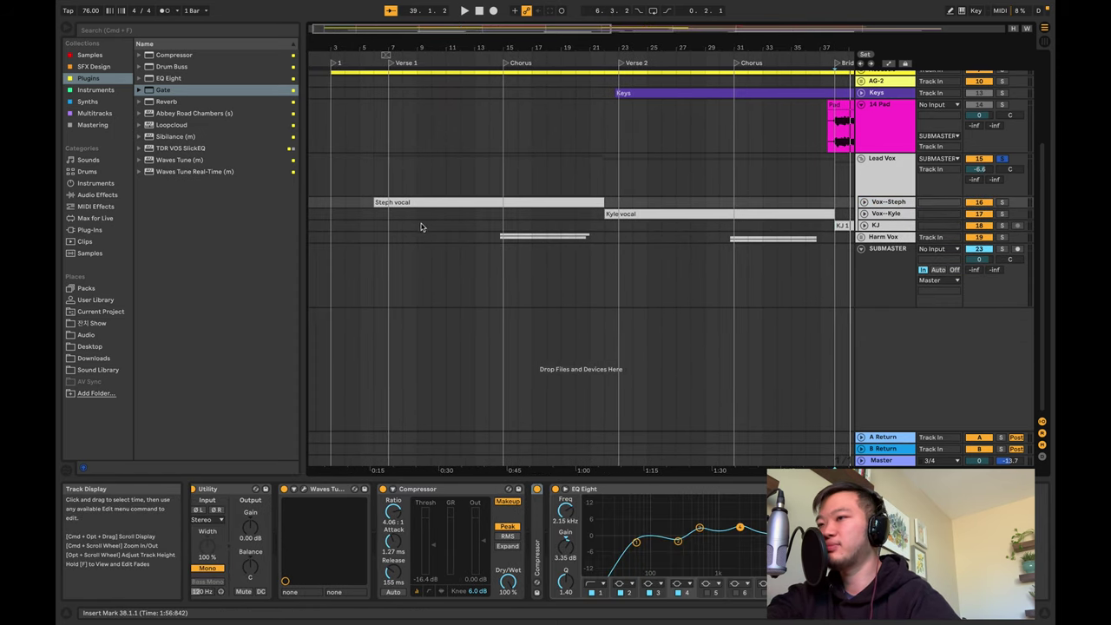
click(388, 223)
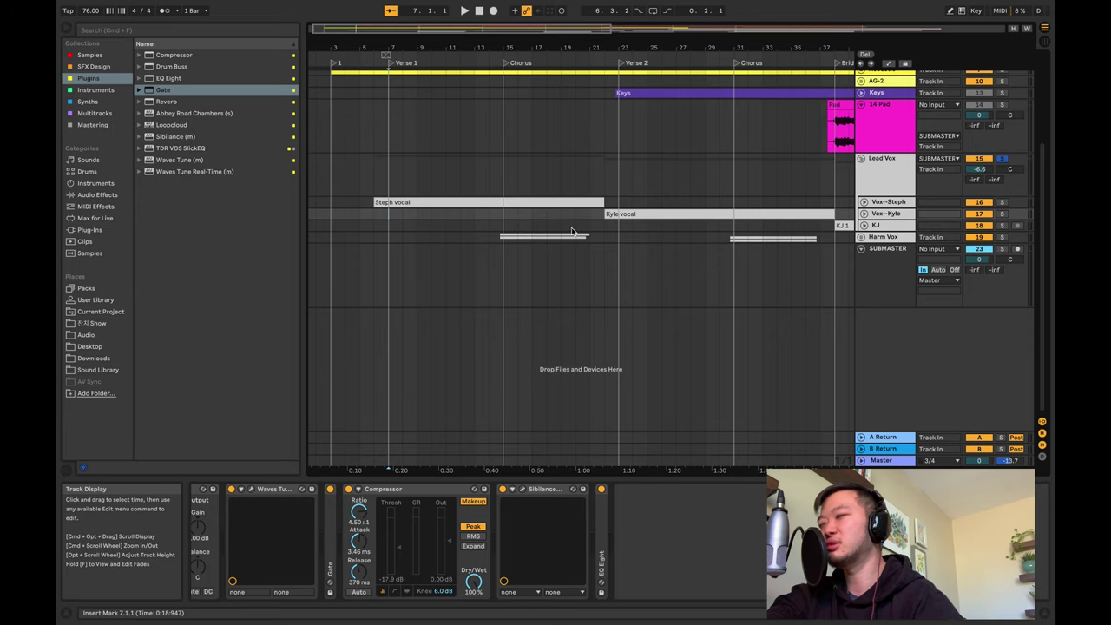
key(space)
scroll(404, 245, left, 1)
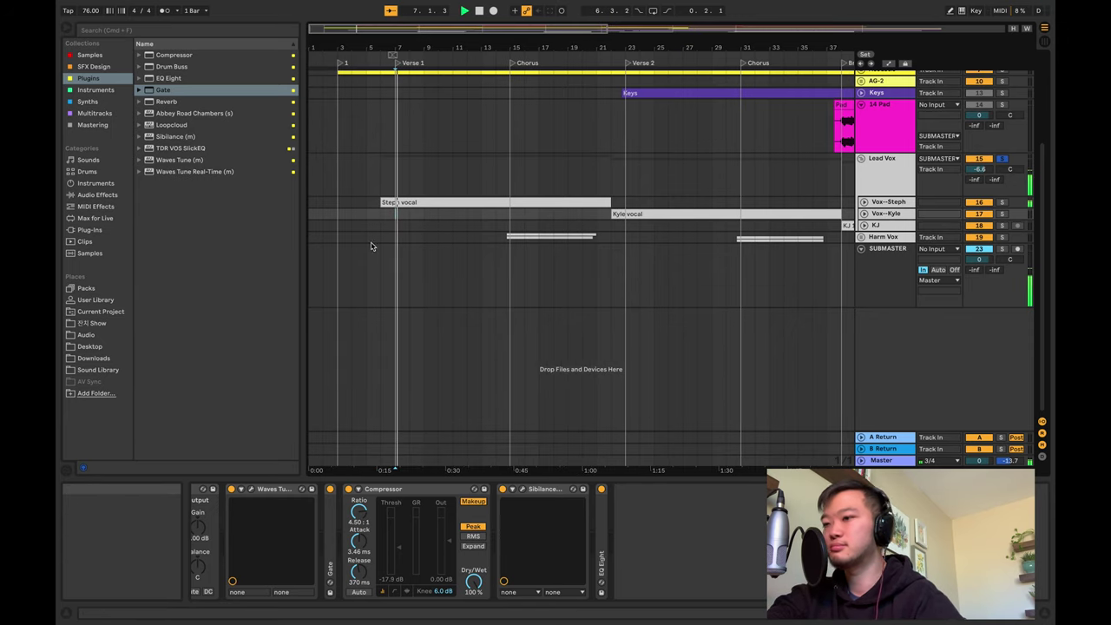
key(space)
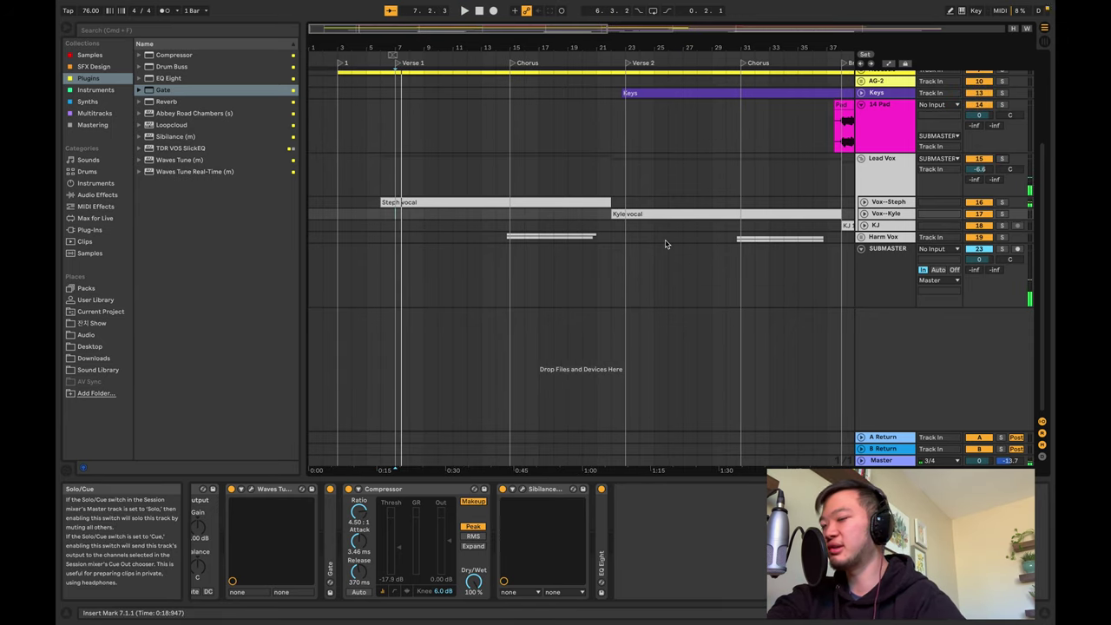
In the Session View mixer, load the Ballad Reverb preset from the Effects > Reverbs favorites onto the A Return track
key(Tab)
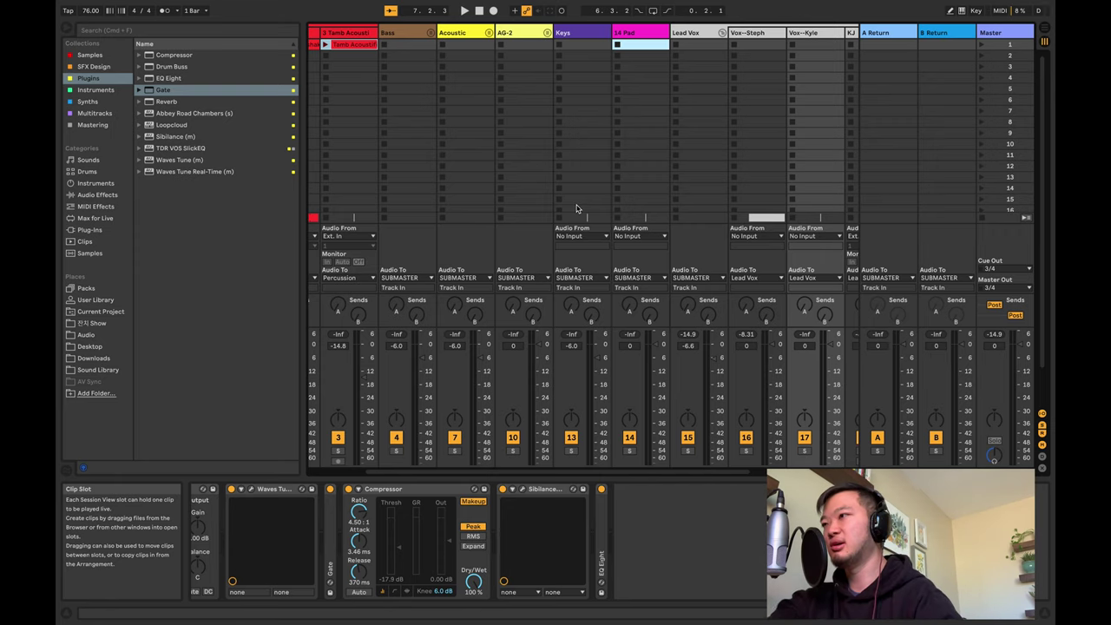
scroll(550, 193, right, 3)
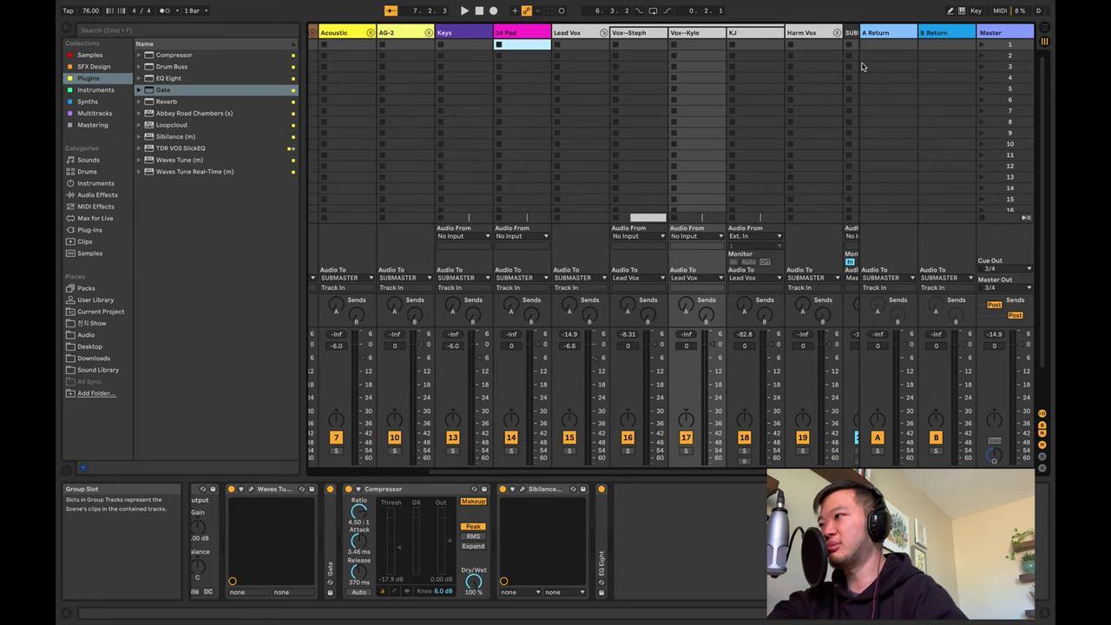
click(884, 35)
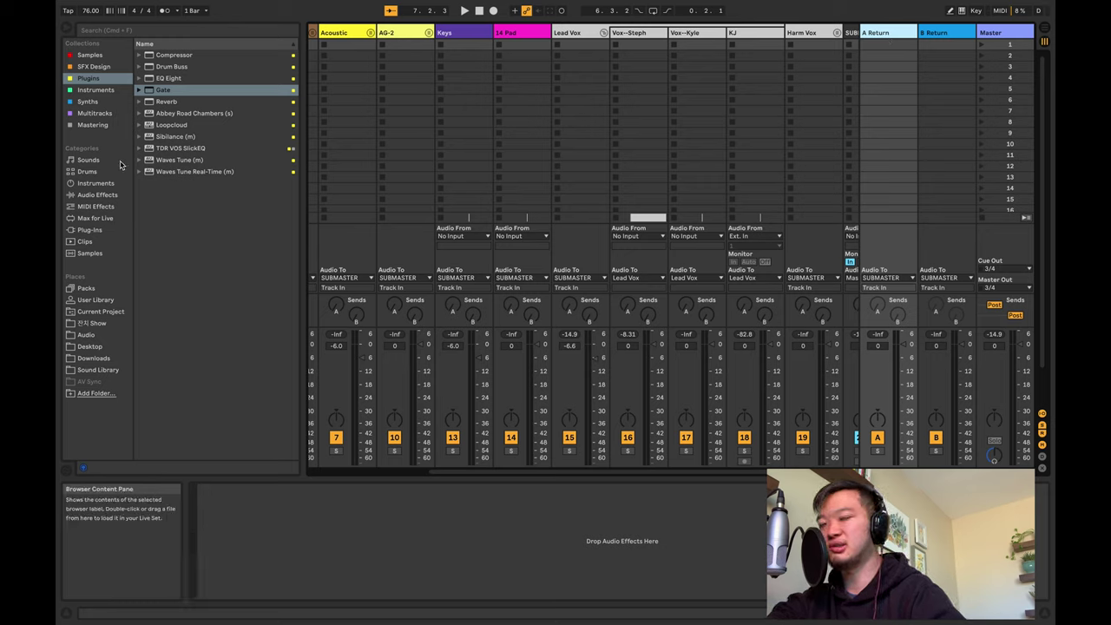
right_click(373, 522)
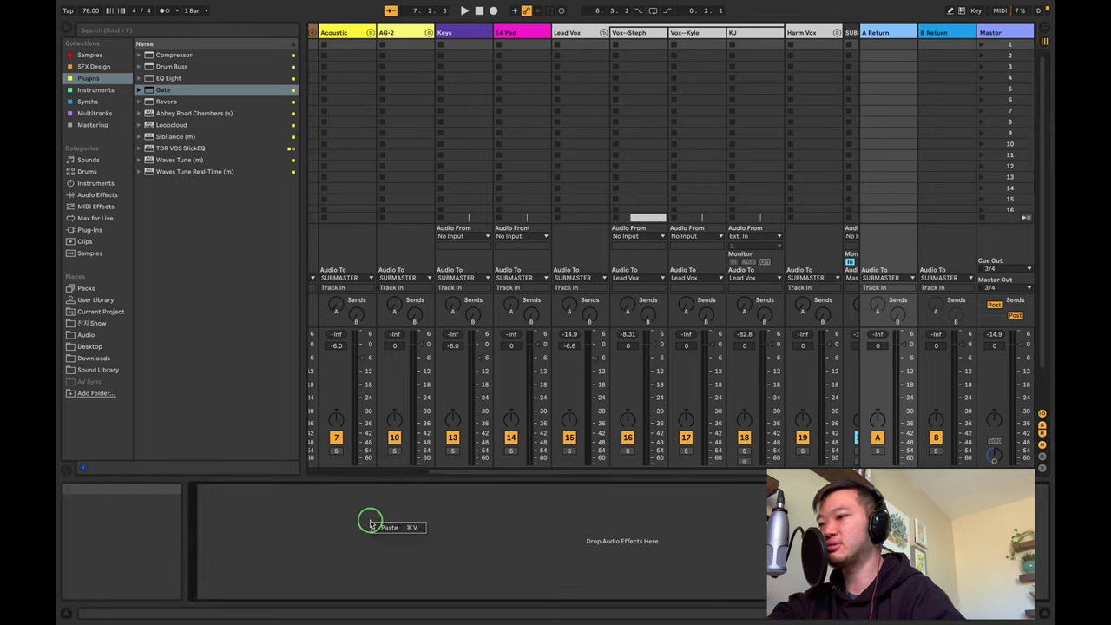
mouse_move(388, 527)
mouse_move(417, 551)
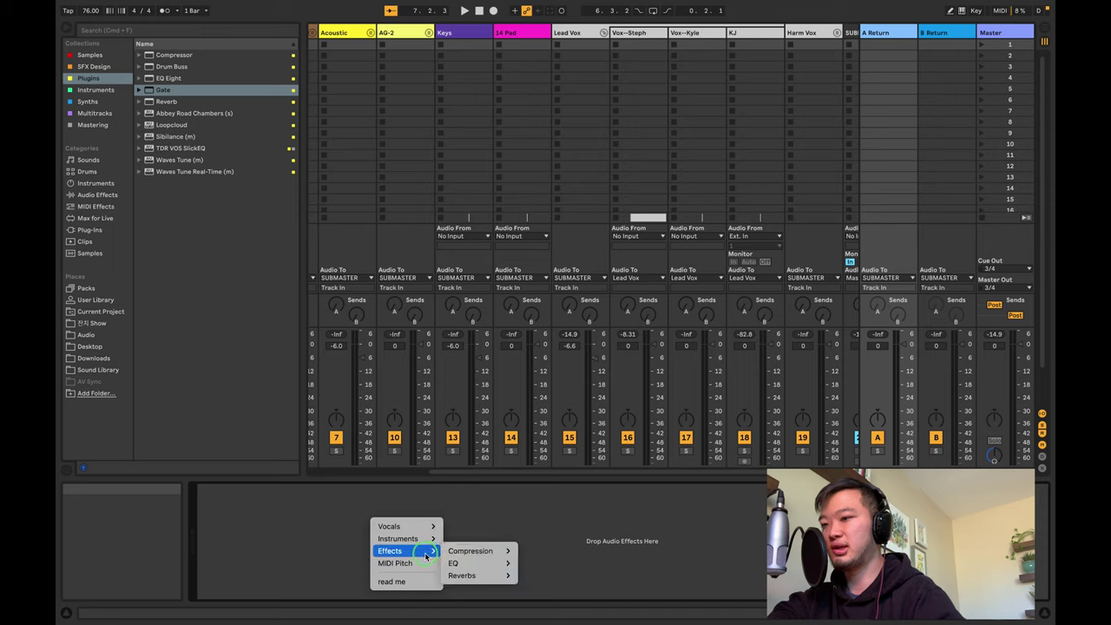
mouse_move(492, 574)
click(555, 574)
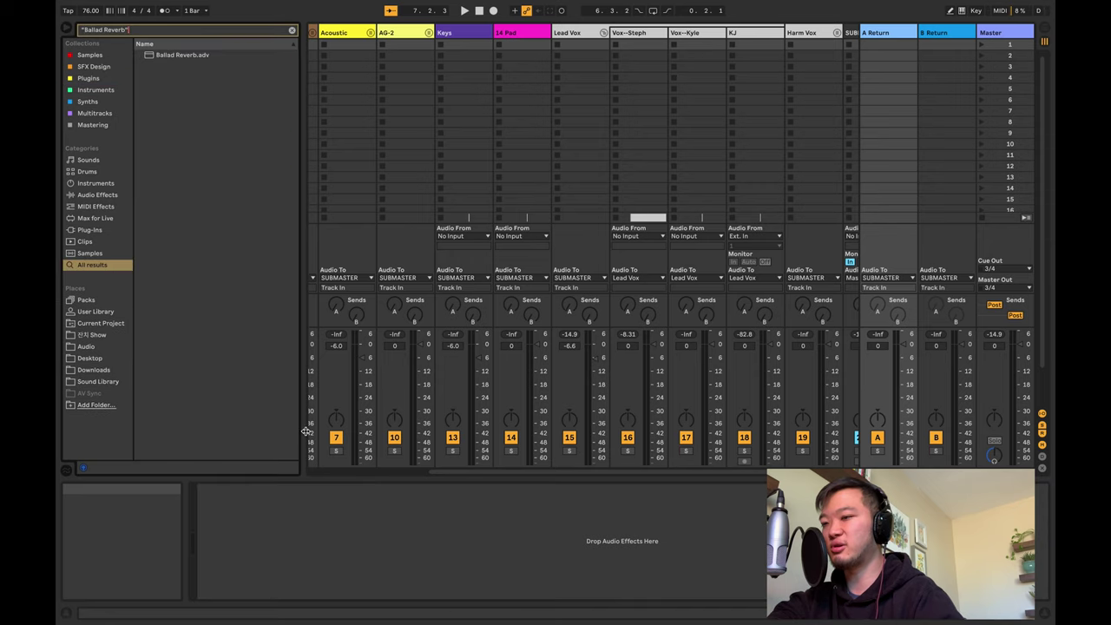
drag(172, 55, 459, 497)
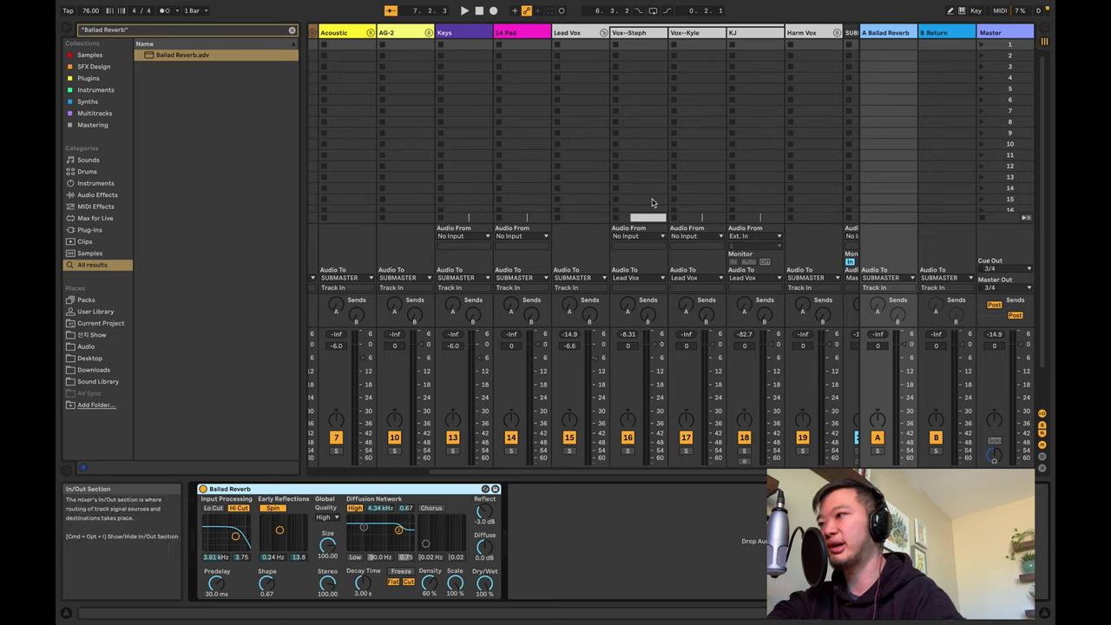
Raise send A on the Lead Vox and Harm Vox groups to feed Ballad Reverb, and clear the browser search
drag(568, 306, 569, 293)
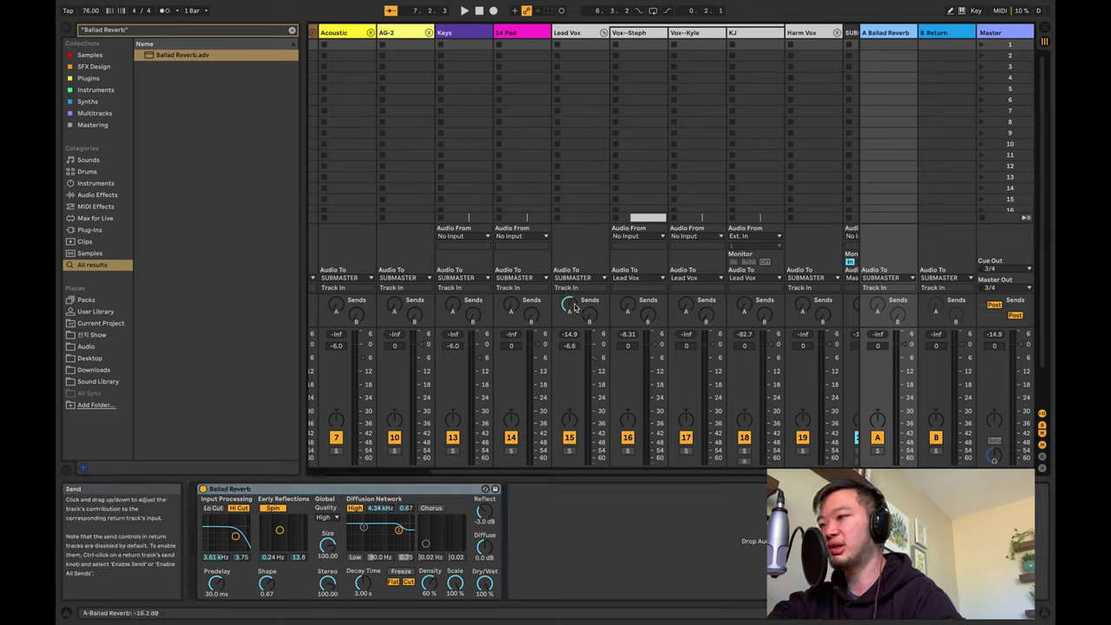
click(291, 29)
drag(806, 307, 805, 287)
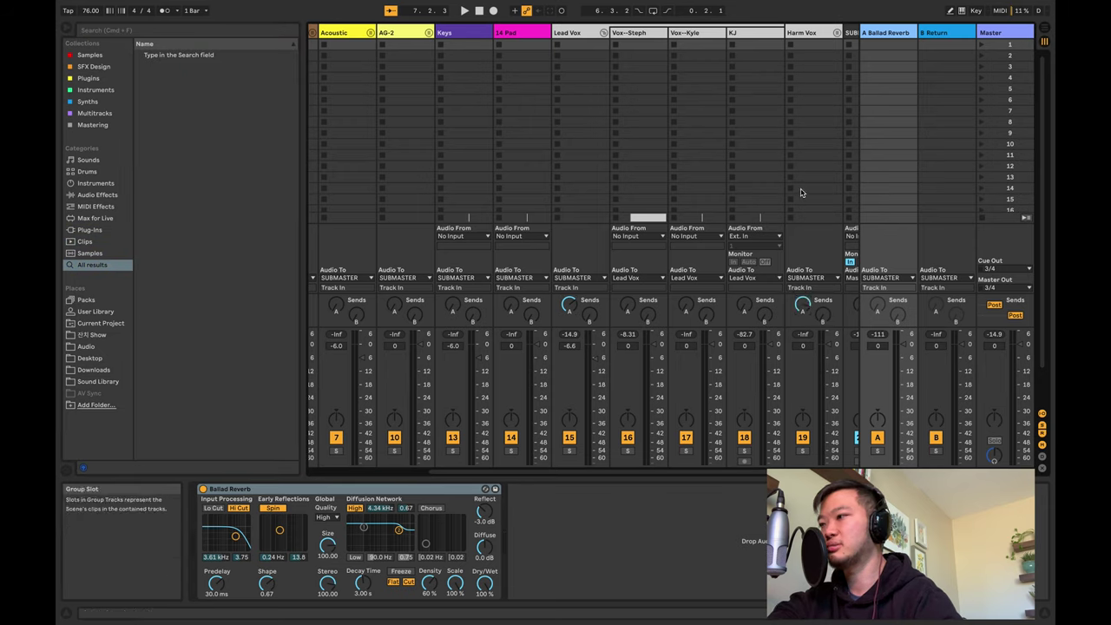
Activate the VEQ4 plug-in on the Harm Vox group track
click(800, 32)
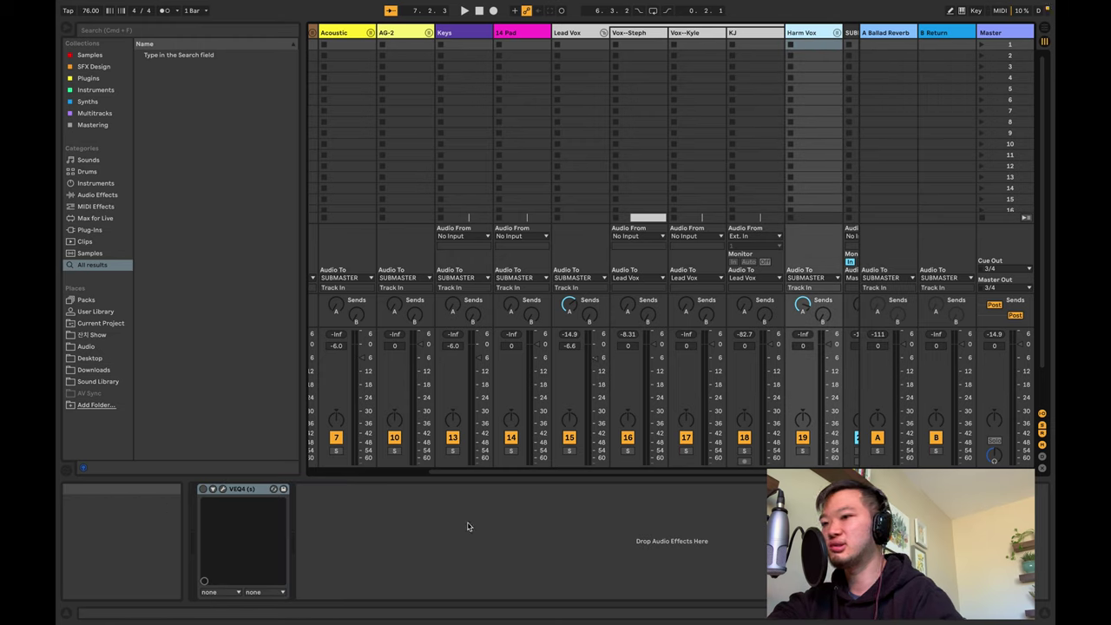
click(439, 521)
click(203, 490)
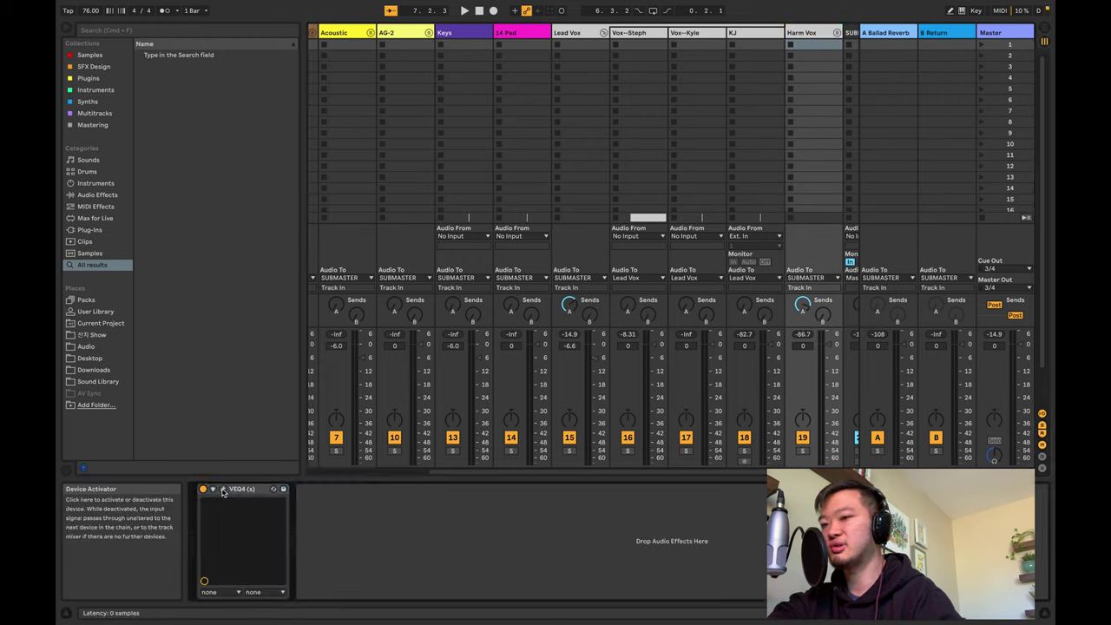
Load the Church reverb preset from the Effects > Reverbs favorites after VEQ4 on the Harm Vox group, with Dry/Wet at 45%
right_click(339, 508)
click(373, 551)
mouse_move(358, 535)
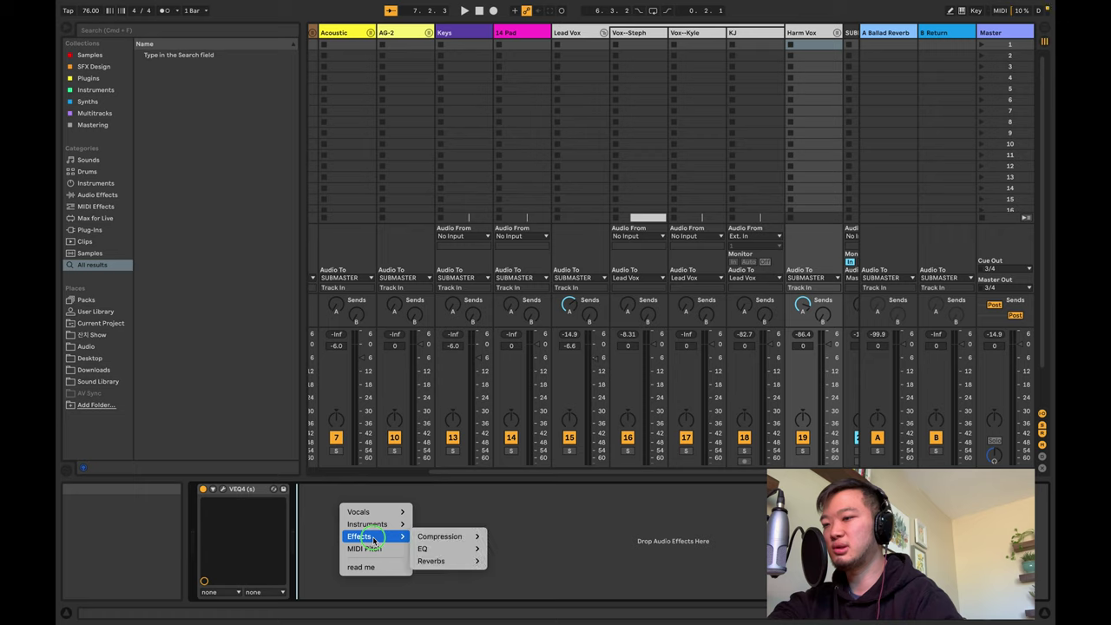
mouse_move(431, 561)
click(512, 563)
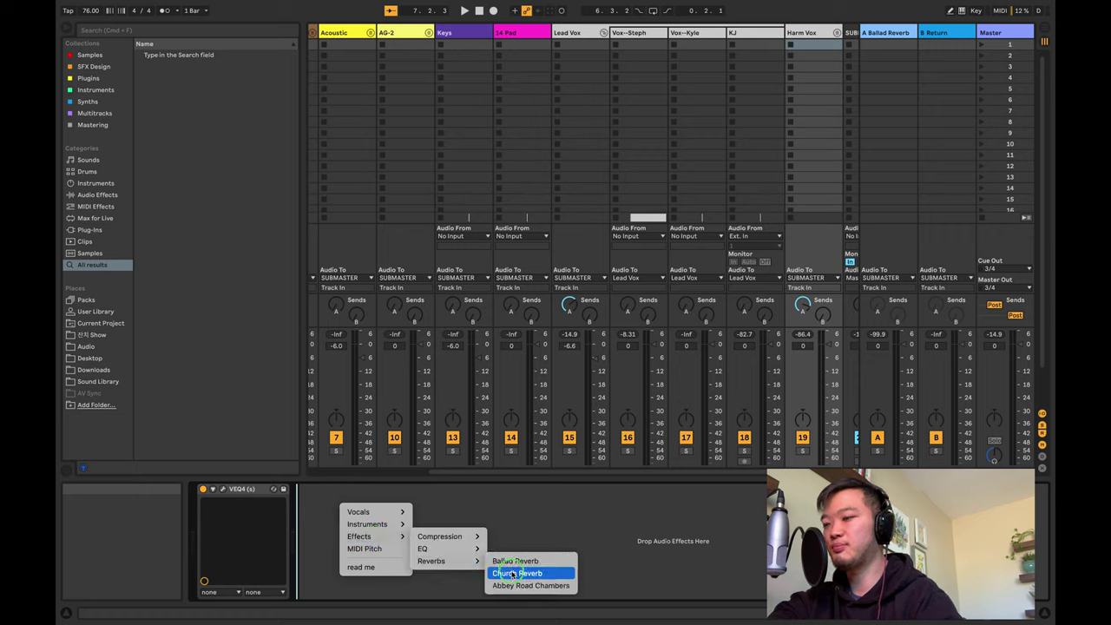
click(517, 573)
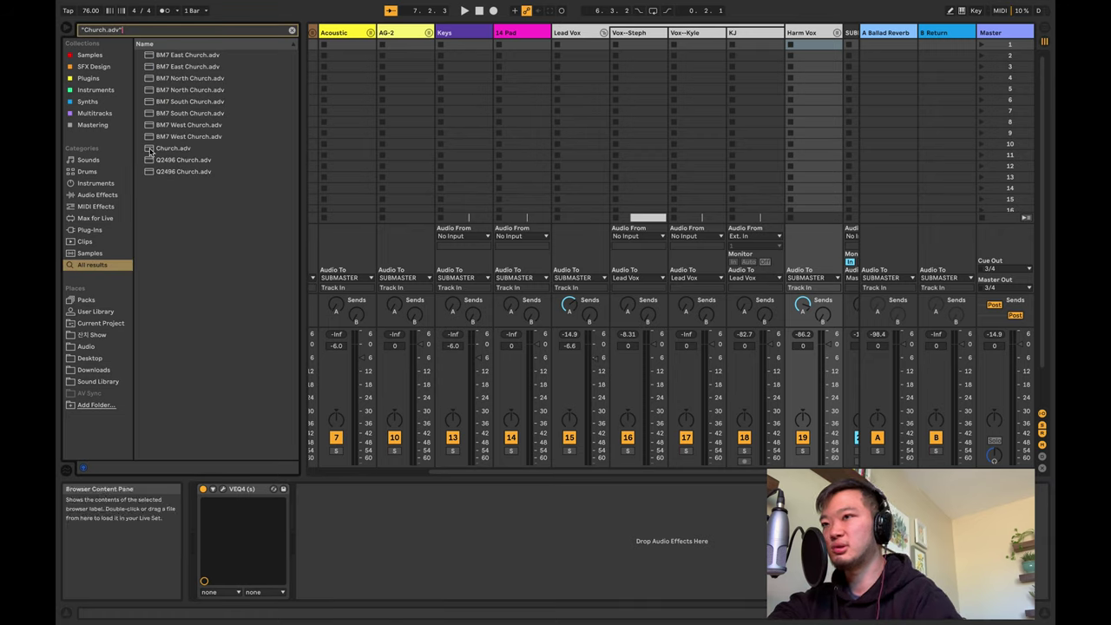
double_click(170, 149)
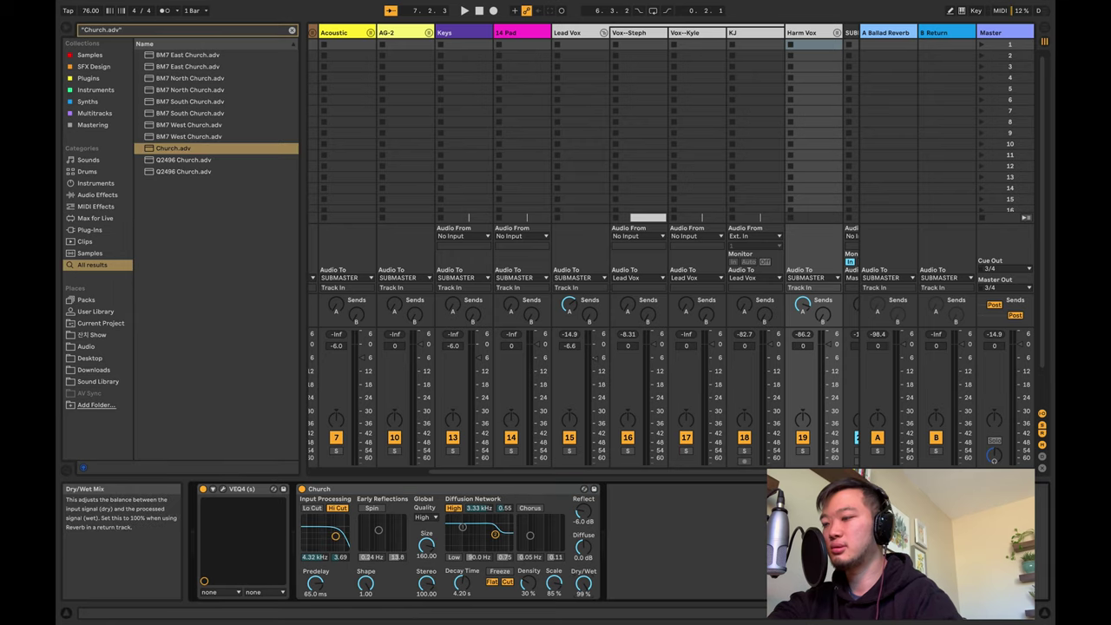
Solo the Harm Vox group and play it briefly from Chorus 3 in the Arrangement View
click(803, 450)
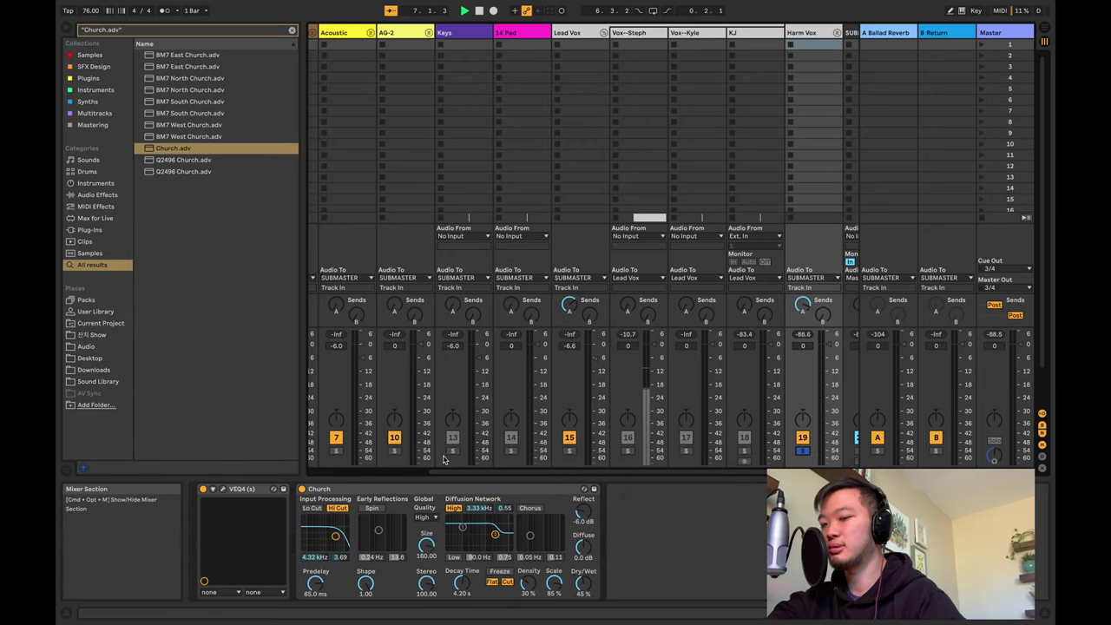
key(Tab)
scroll(548, 223, right, 10)
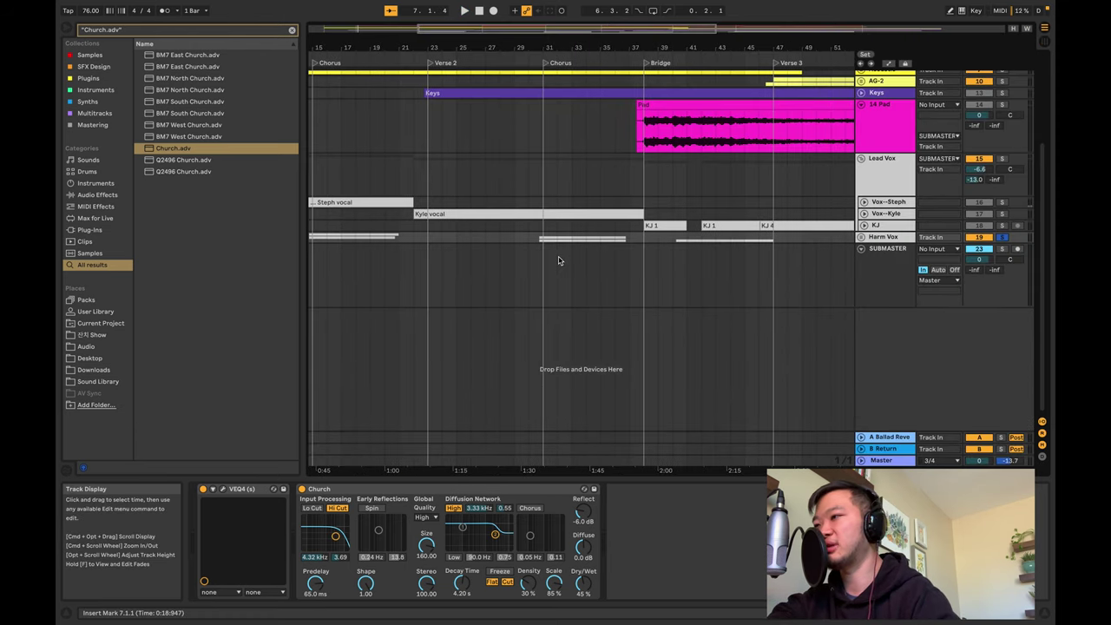
click(644, 252)
key(space)
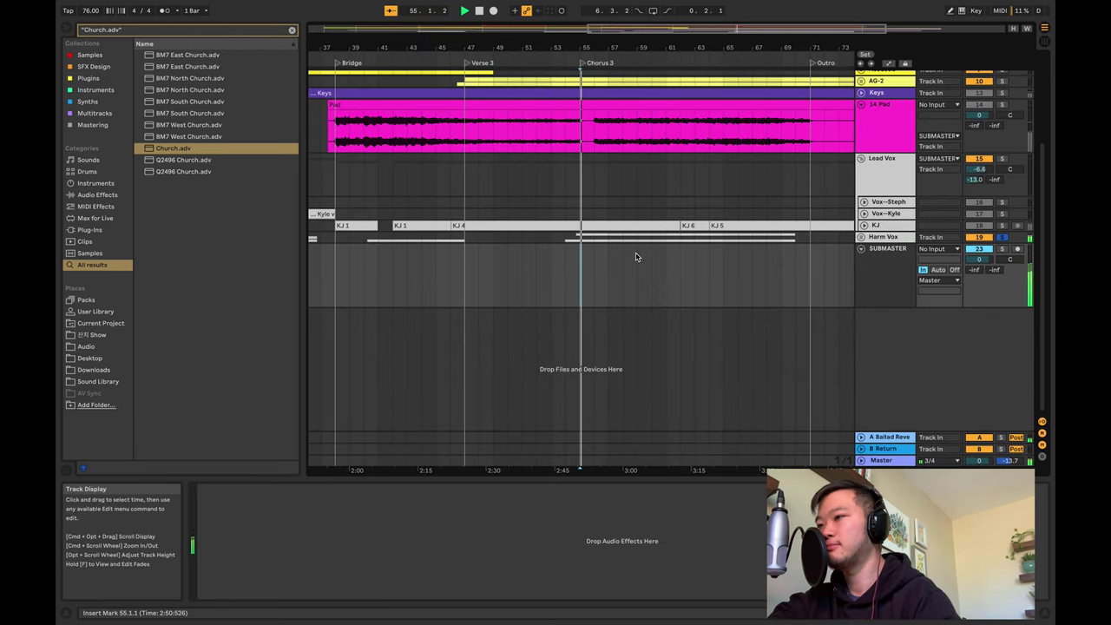
click(865, 271)
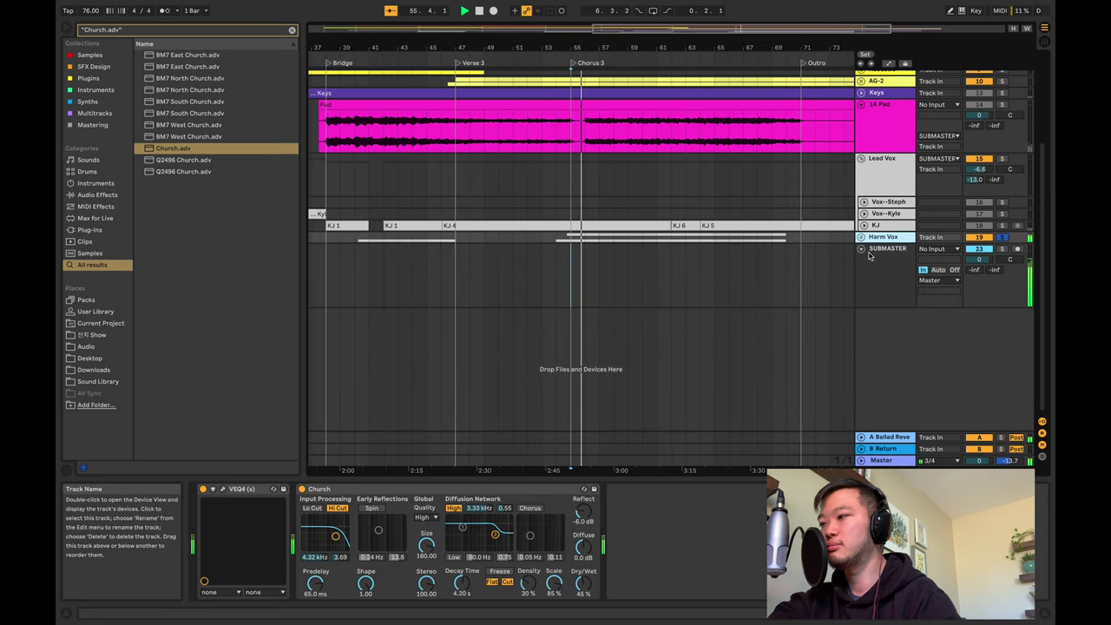
key(space)
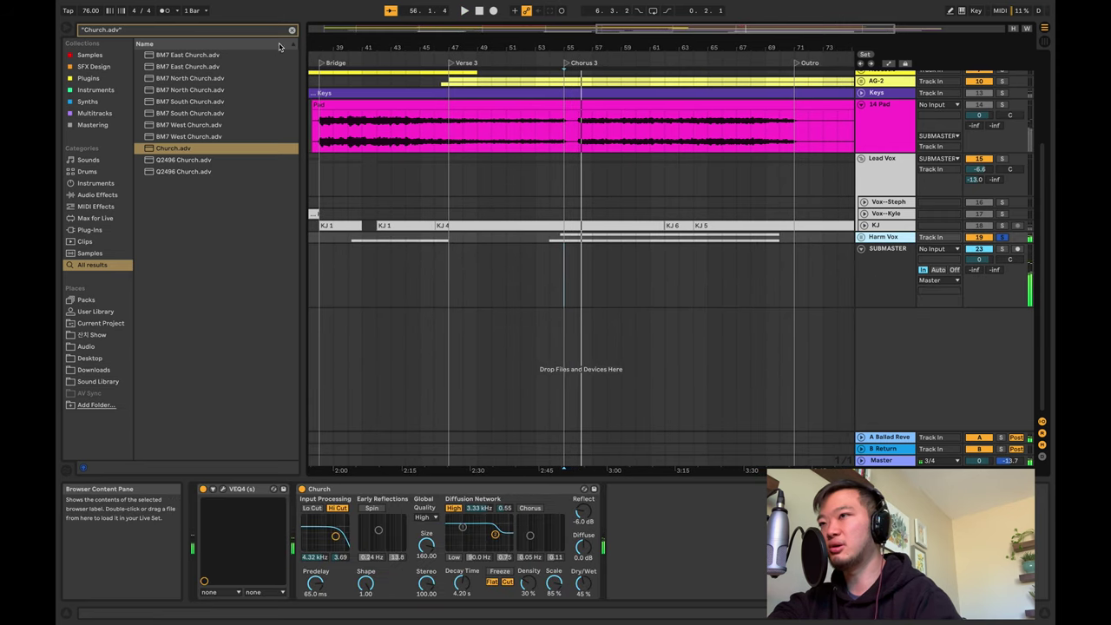
Clear the browser search, unfold the Harm Vox group, and add Sibilance (m) from the Plugins collection to its first vocal track
click(291, 30)
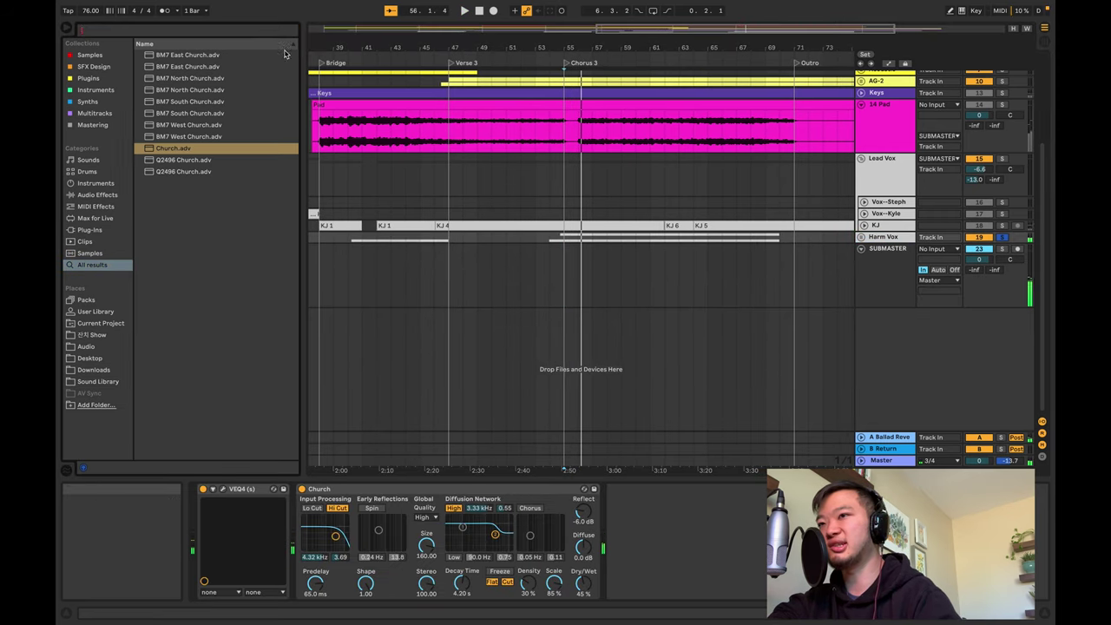
click(895, 202)
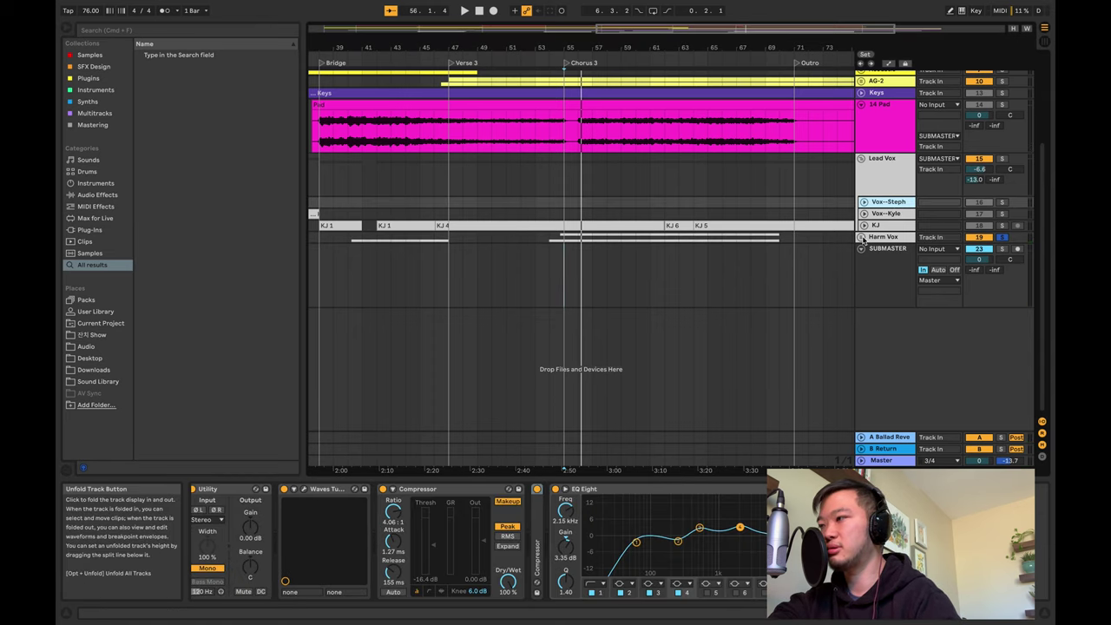
click(861, 237)
click(880, 281)
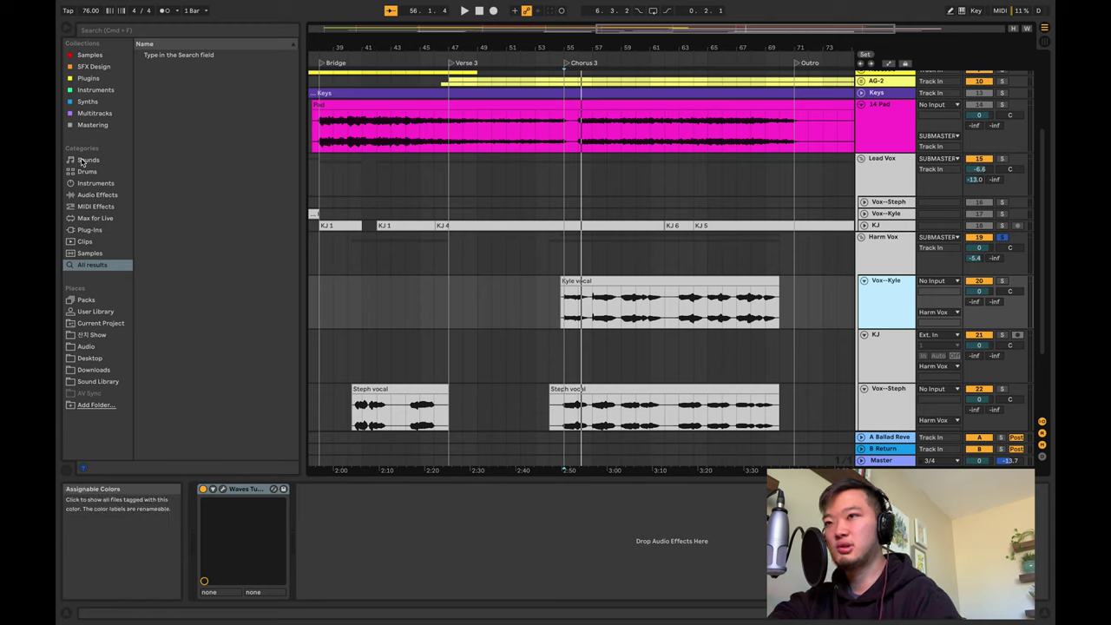
click(94, 89)
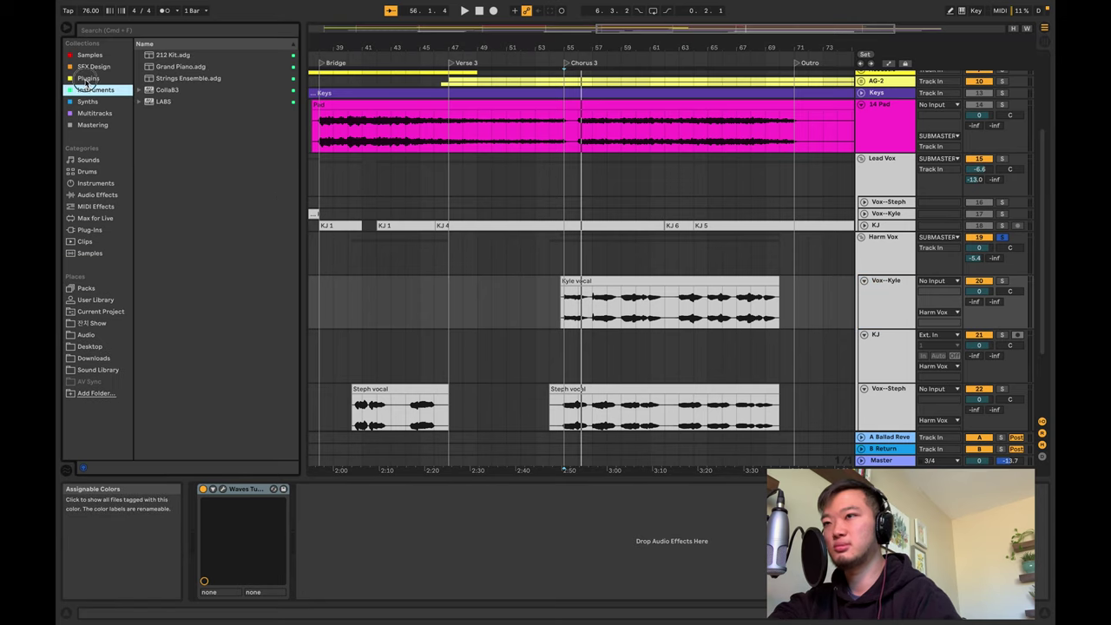
click(88, 79)
double_click(148, 137)
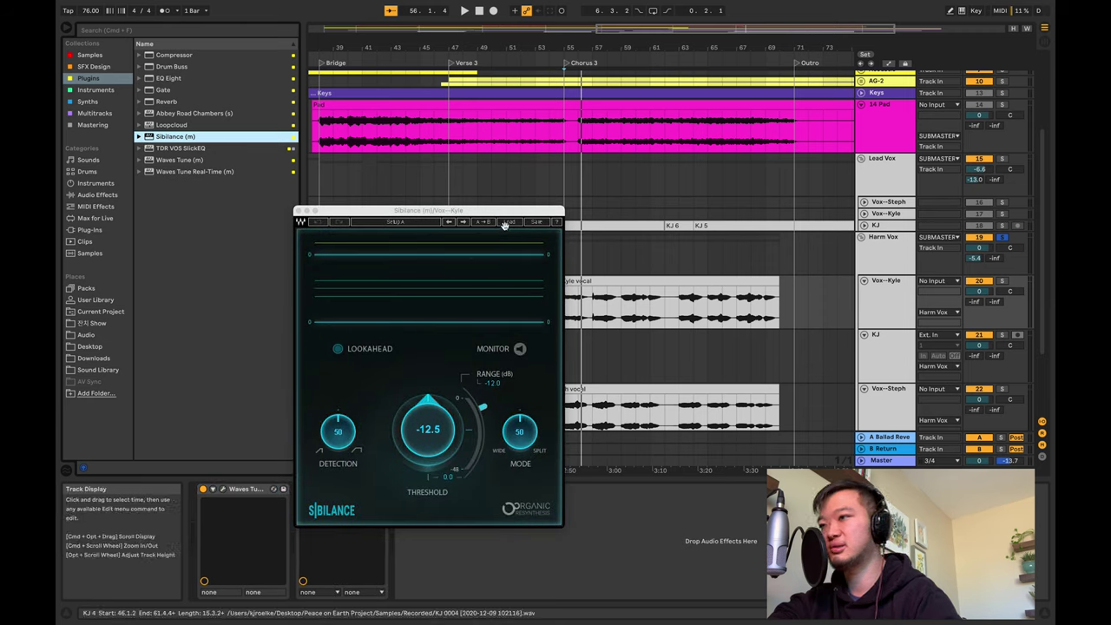
Load the Bright Pop factory preset into Sibilance on the first harmony vocal track
click(510, 222)
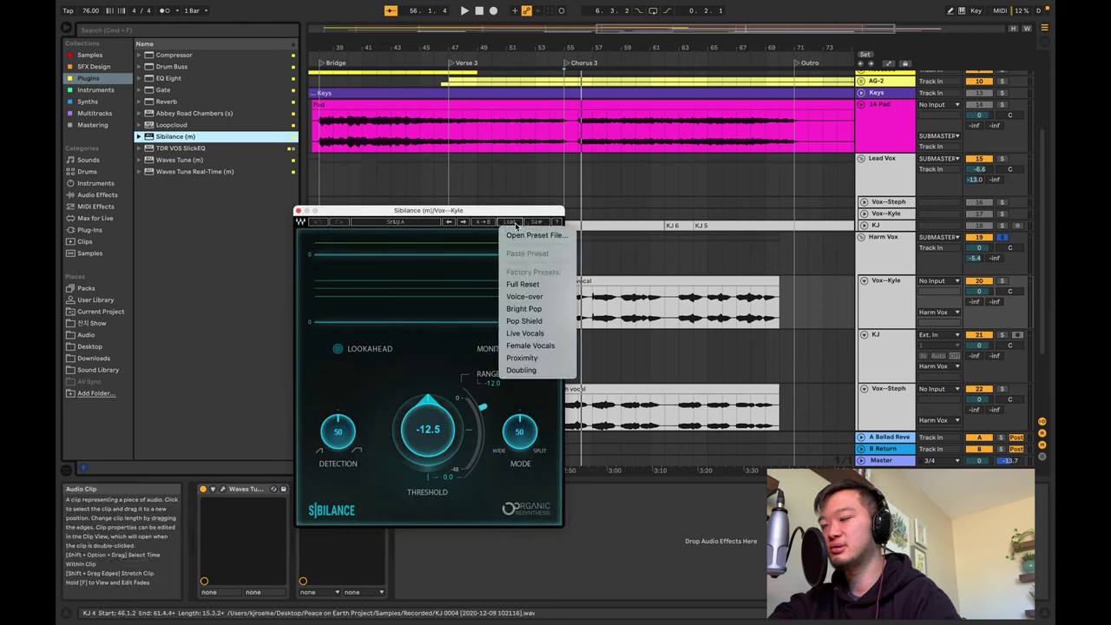
click(547, 345)
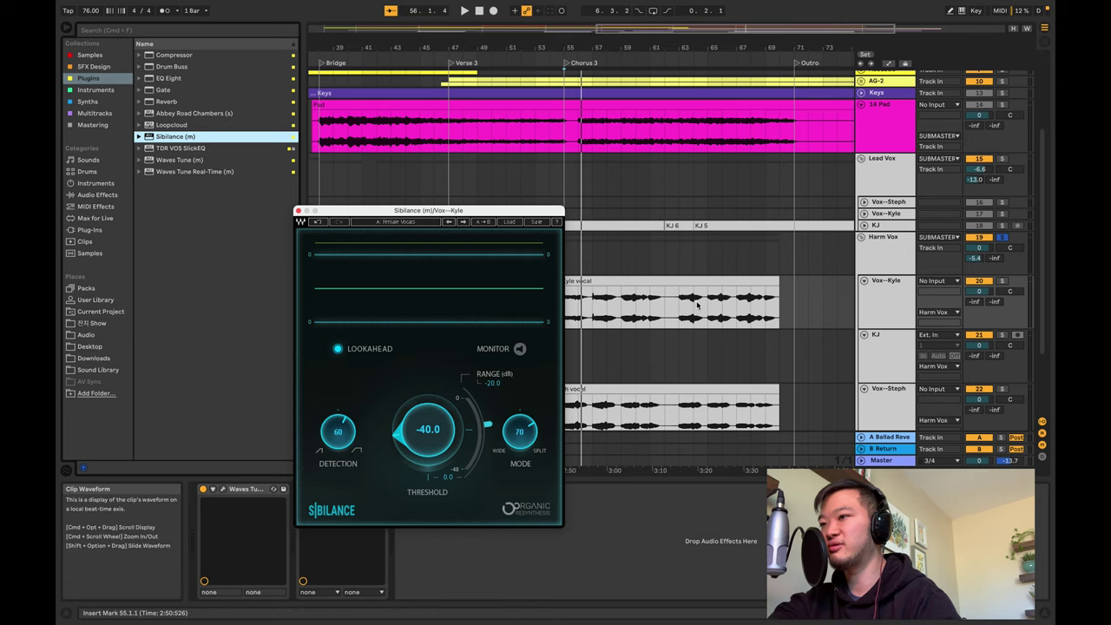
click(890, 296)
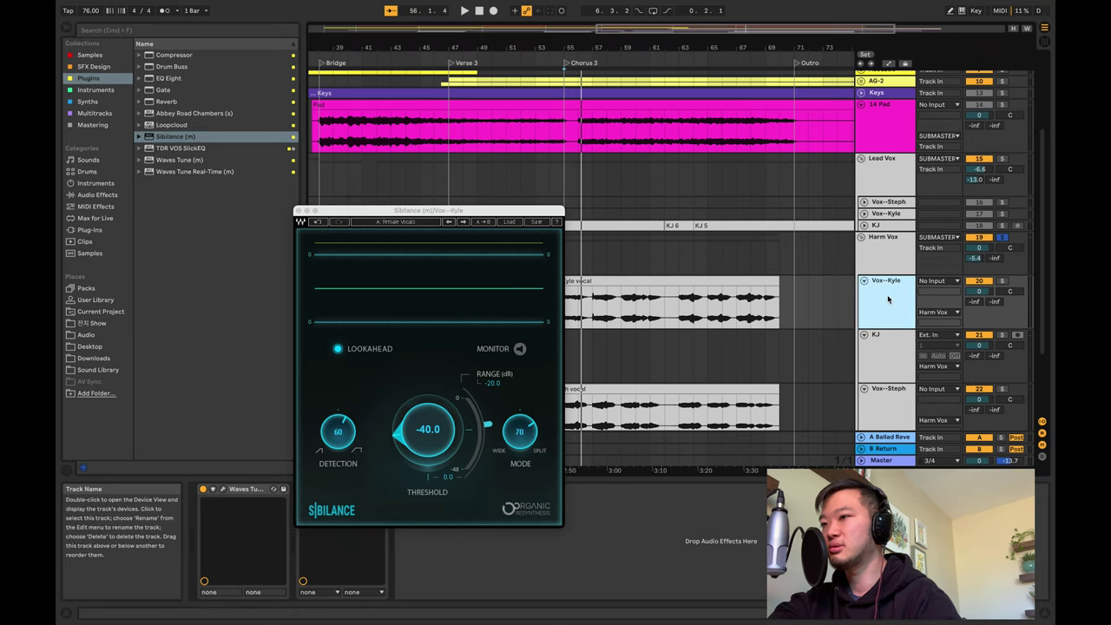
click(510, 223)
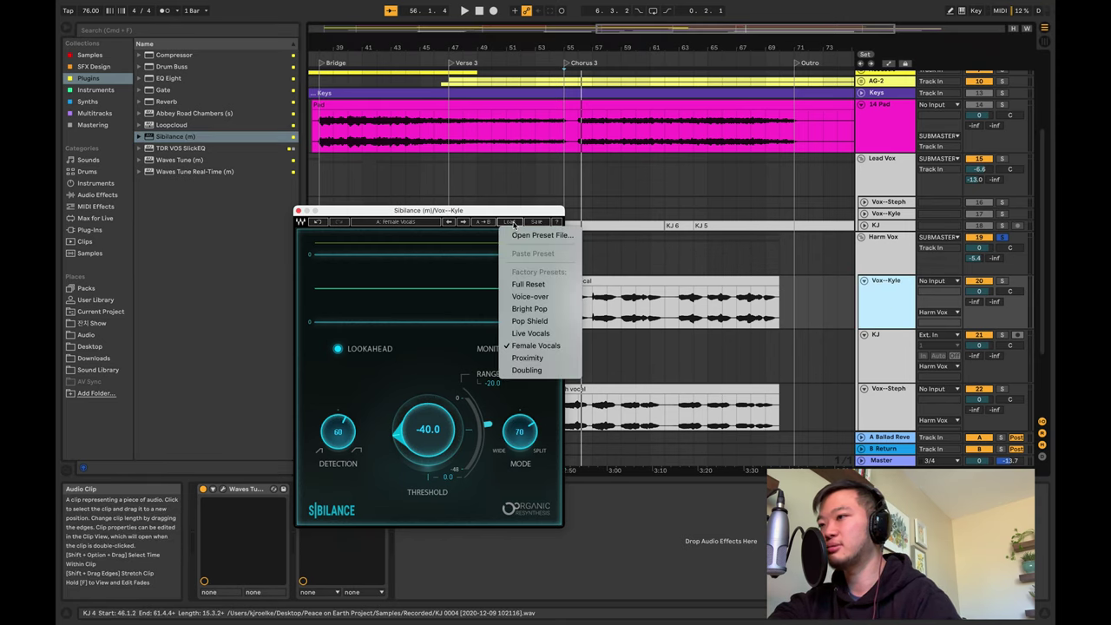
click(546, 311)
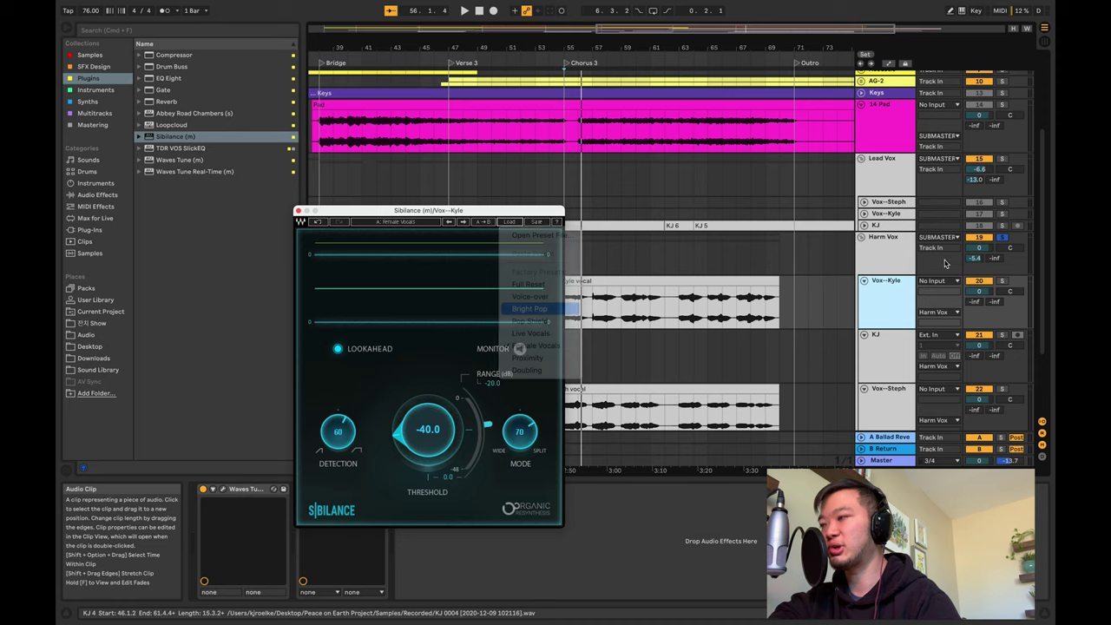
Add Sibilance (m) to the second vocal track in the Harm Vox group and bring up its factory presets
click(889, 343)
double_click(191, 135)
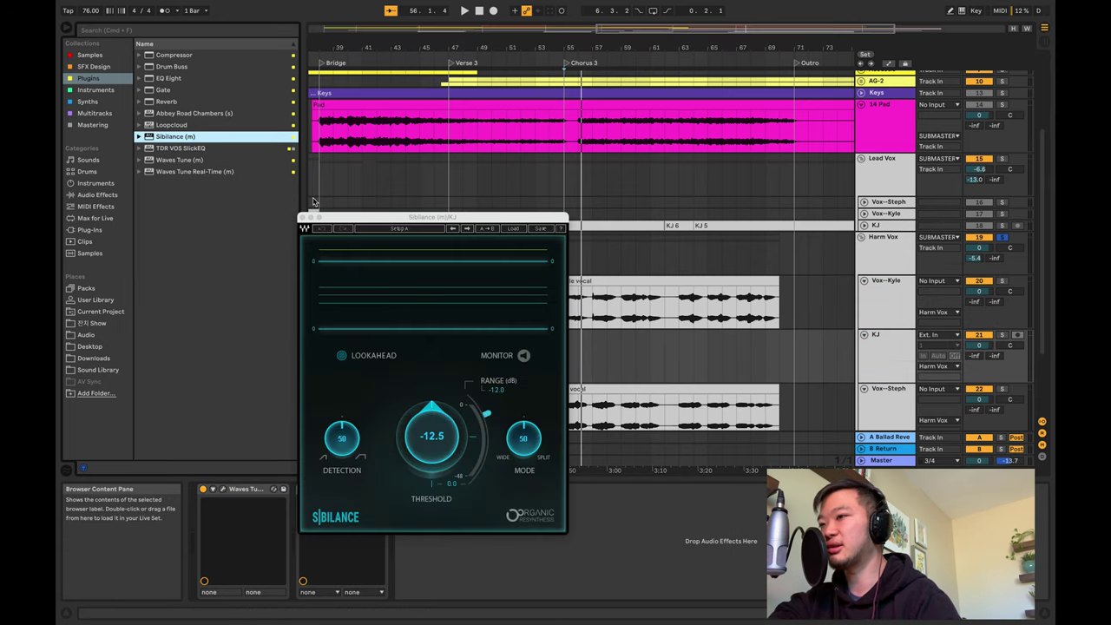
click(513, 228)
click(620, 354)
Add Sibilance (m) with the Female Vocals preset to the third vocal track in the Harm Vox group and close the plug-in window
click(881, 406)
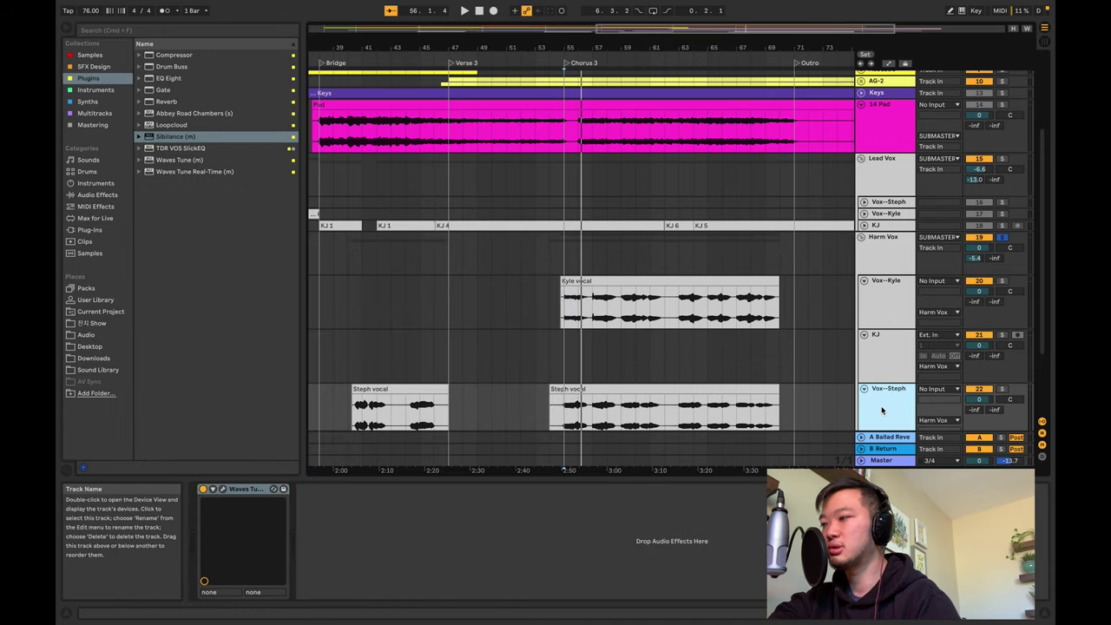
double_click(178, 137)
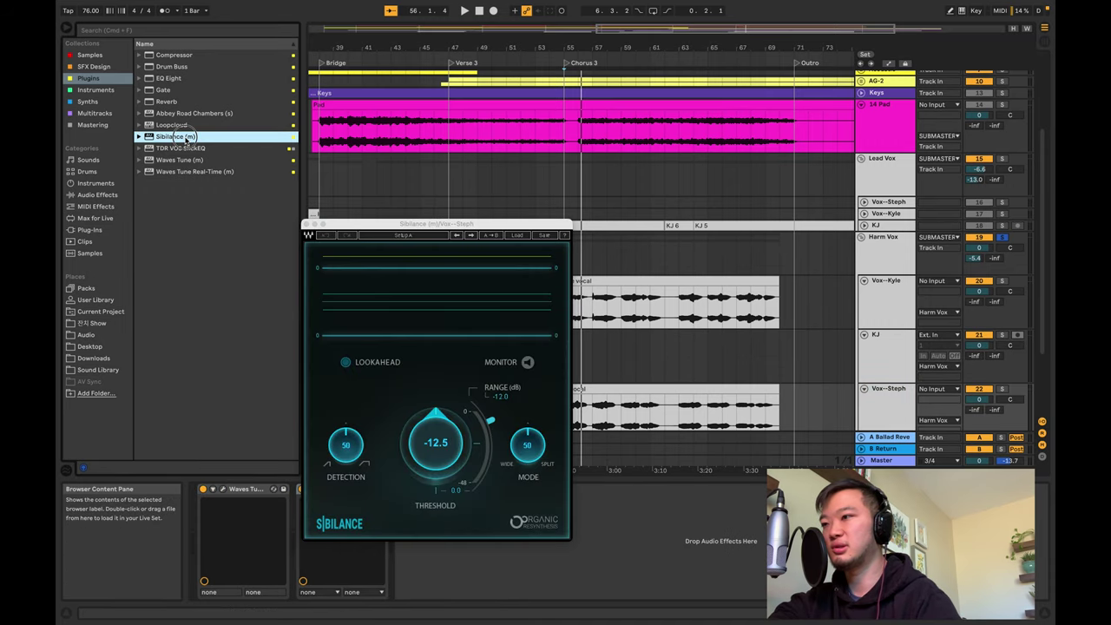
click(517, 235)
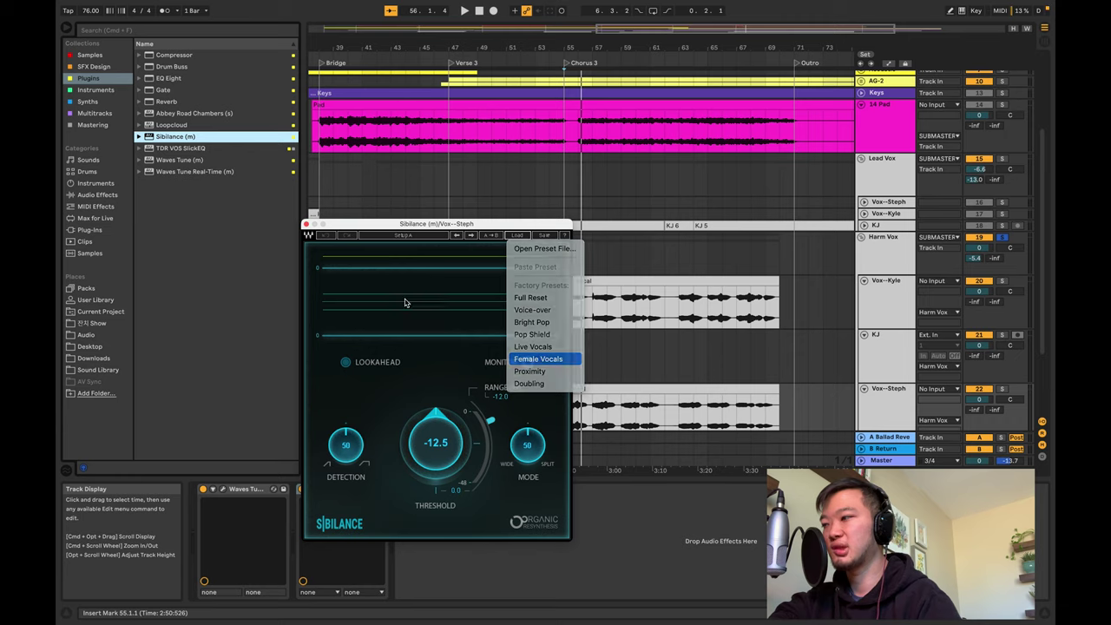
click(538, 358)
click(306, 225)
Play the soloed Harm Vox group from Chorus 3, open its VEQ4 window, and raise the Church reverb's Dry/Wet to 67%
key(space)
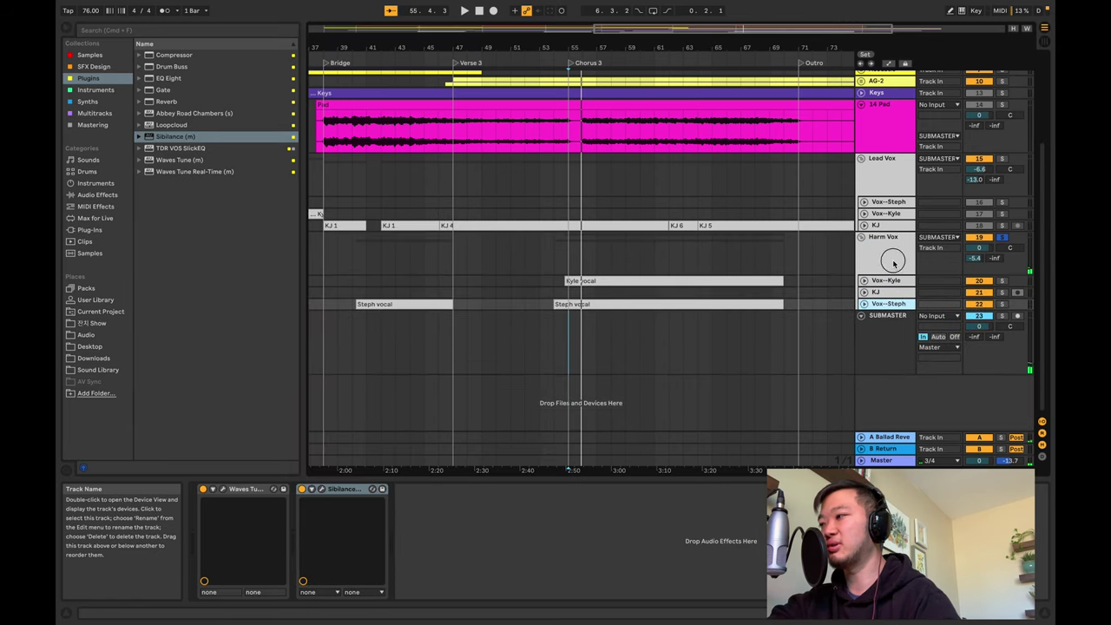
click(893, 263)
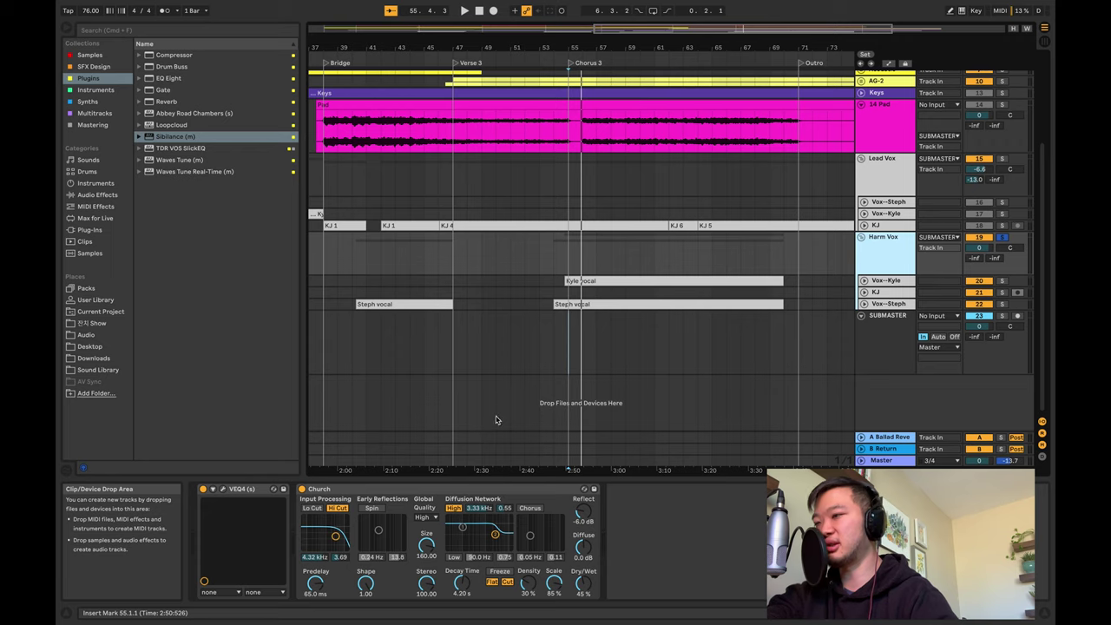
key(space)
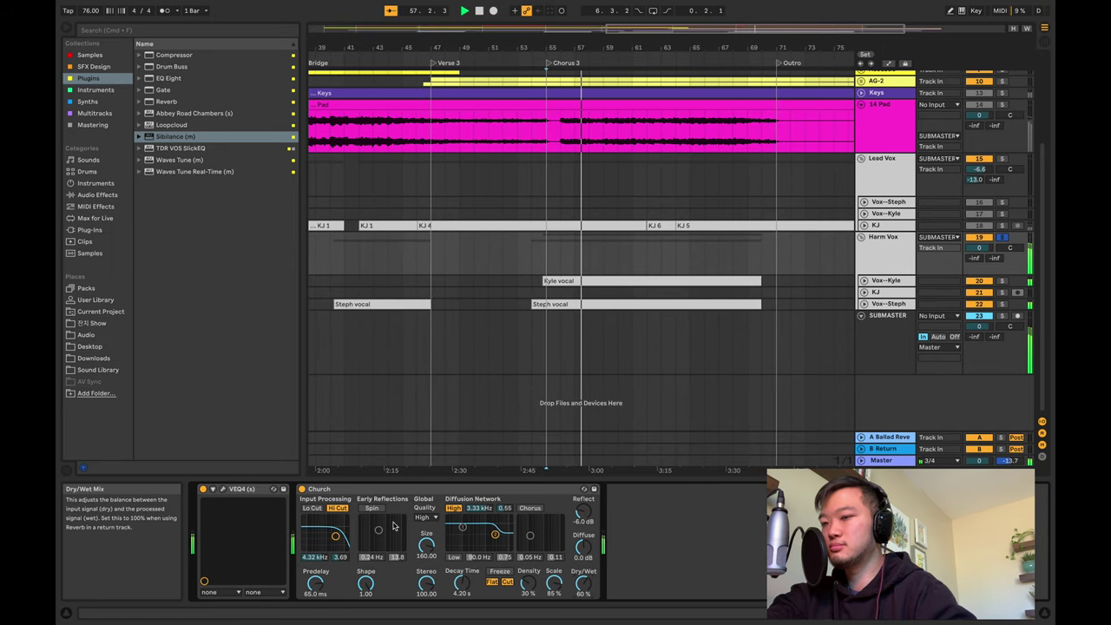
click(223, 489)
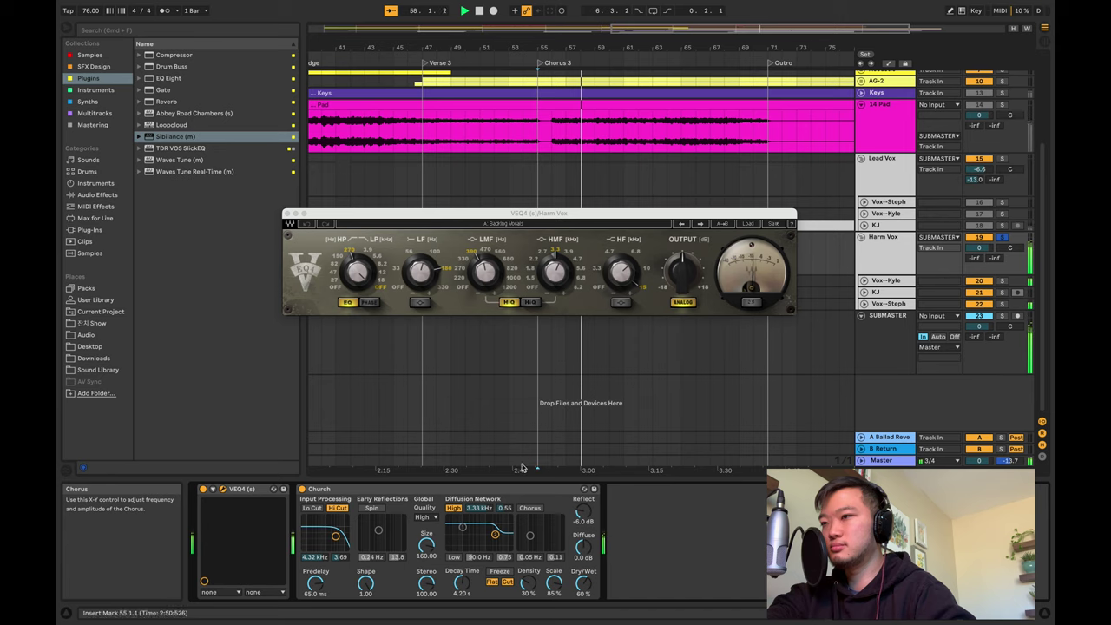
drag(582, 583, 583, 573)
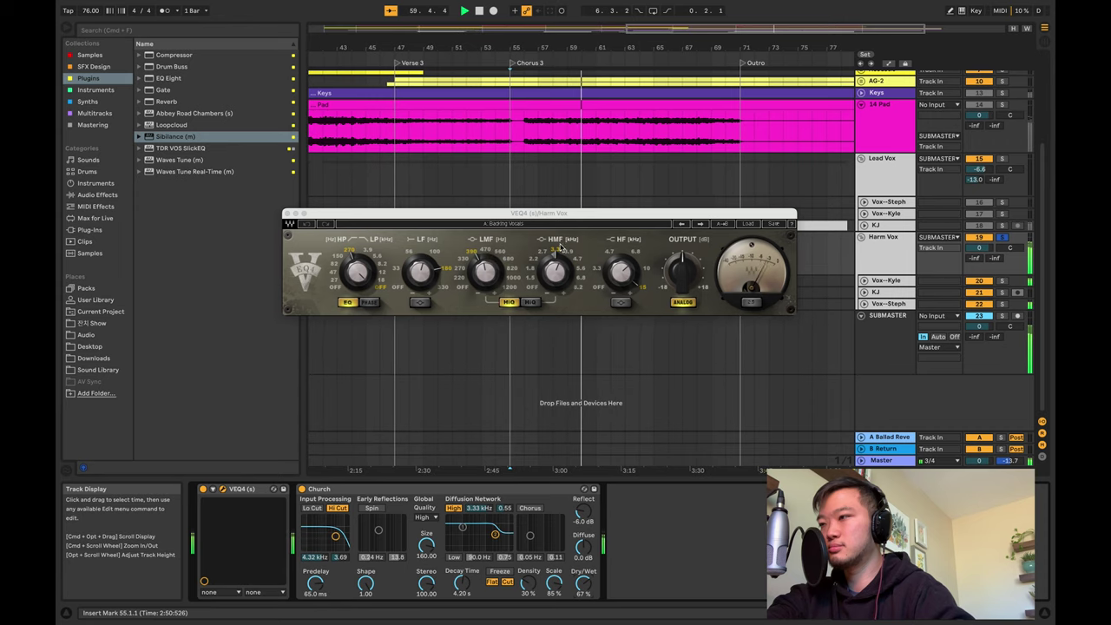
Adjust the VEQ4 output on Harm Vox to slightly below 0 dB and close the plug-in window
click(753, 304)
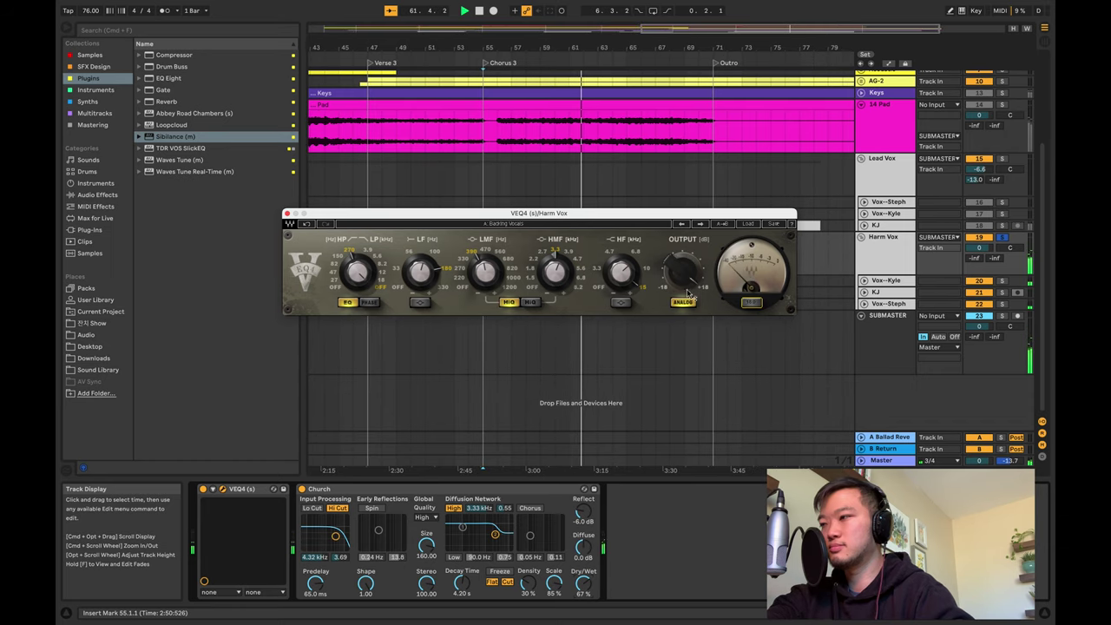
drag(681, 286, 667, 261)
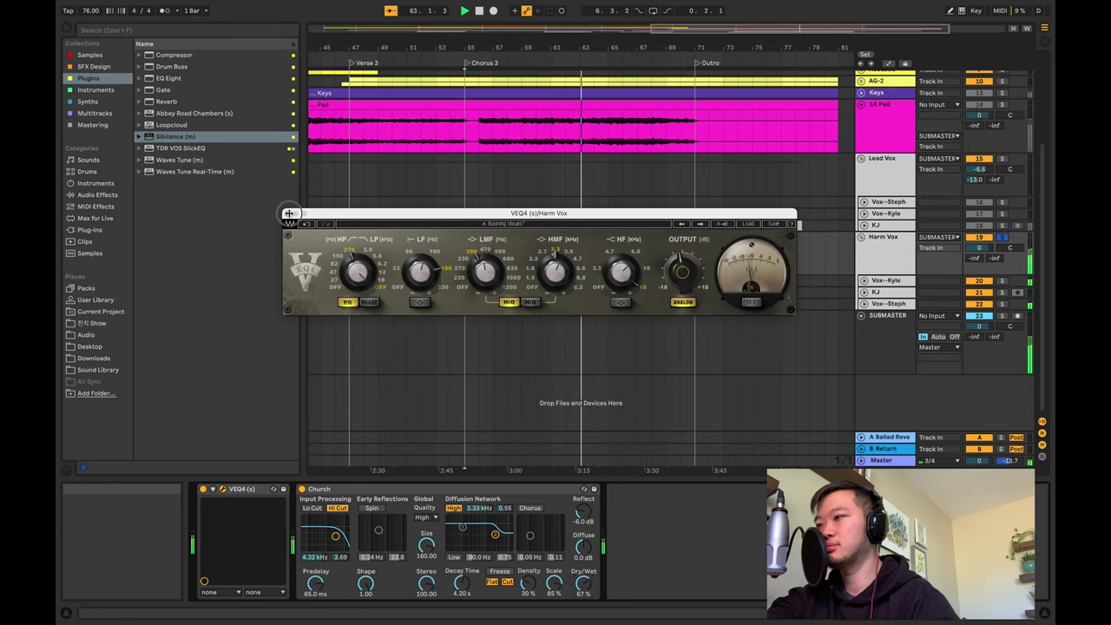
click(289, 213)
Solo and unsolo Lead Vox to bring back the full mix, set the Lead Vox volume to -2.4 dB, and stop playback
click(1002, 158)
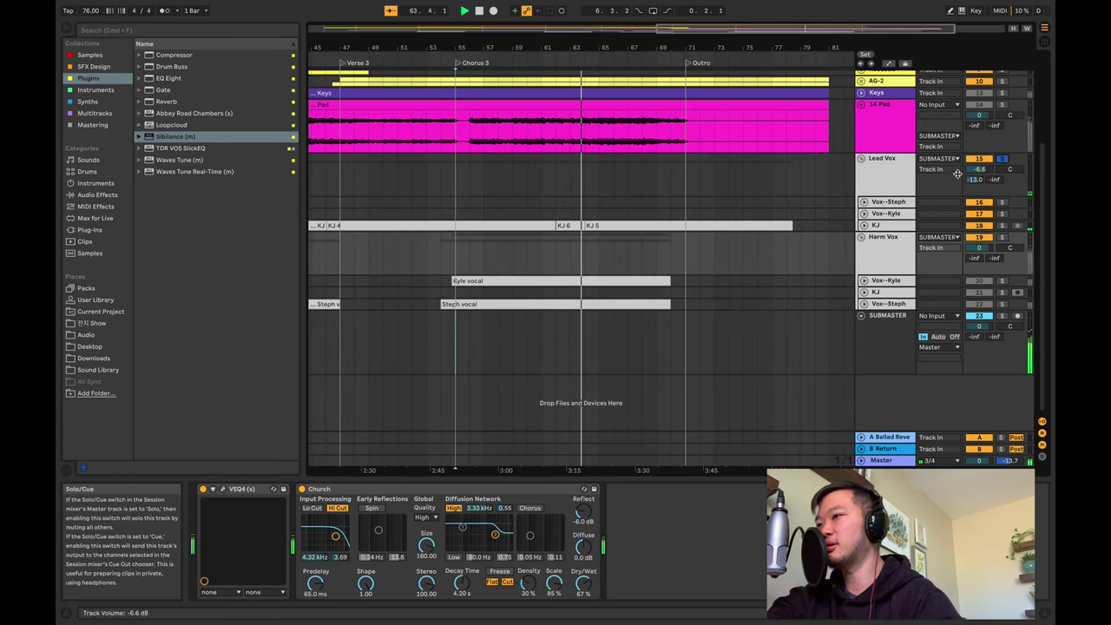
click(1002, 158)
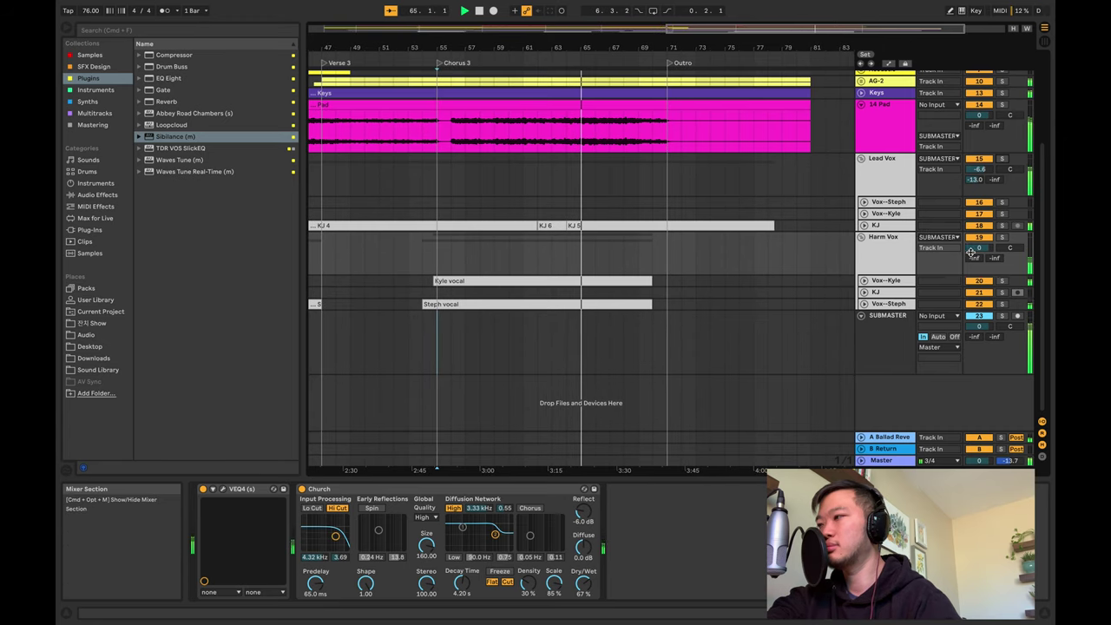
drag(979, 169, 979, 158)
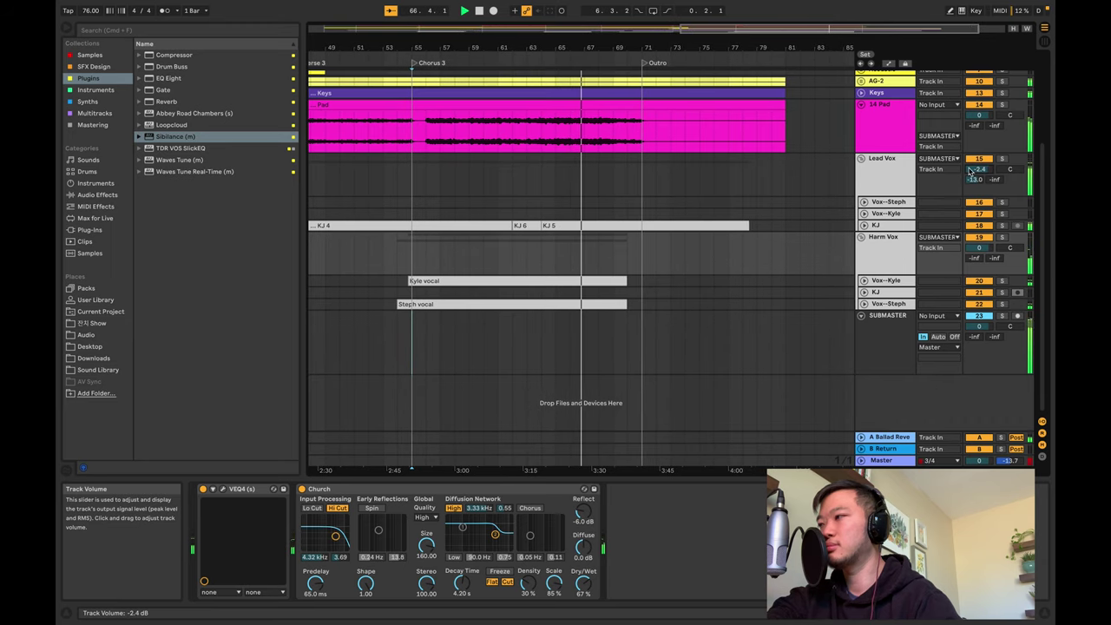
click(895, 179)
key(space)
In the Session View mixer, fold the Lead Vox and Harm Vox groups and select the Harm Vox group
key(Tab)
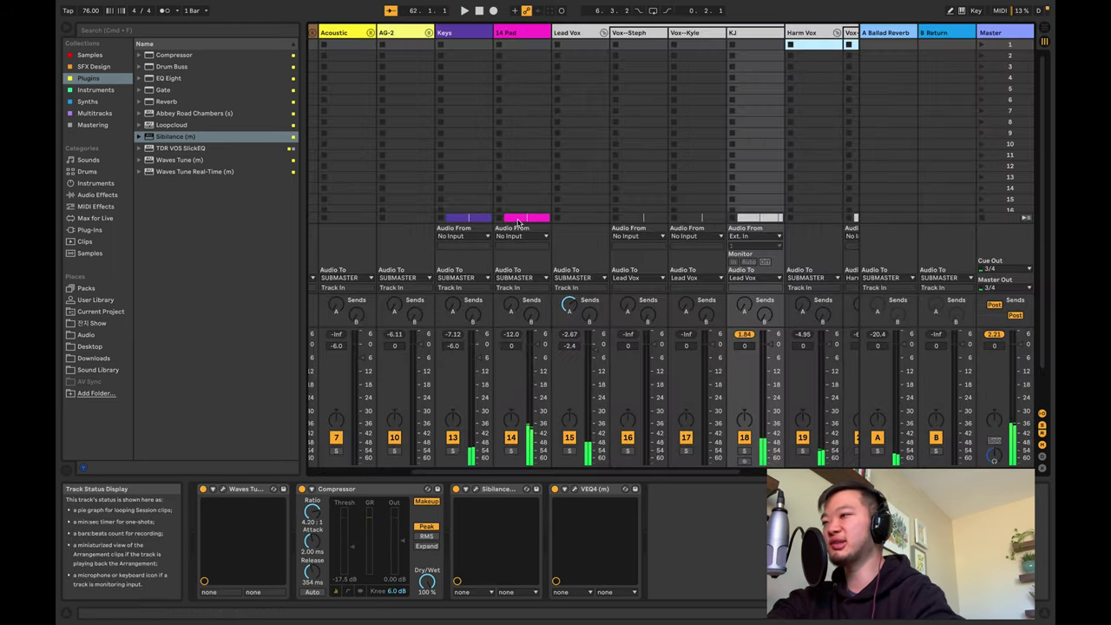
click(604, 33)
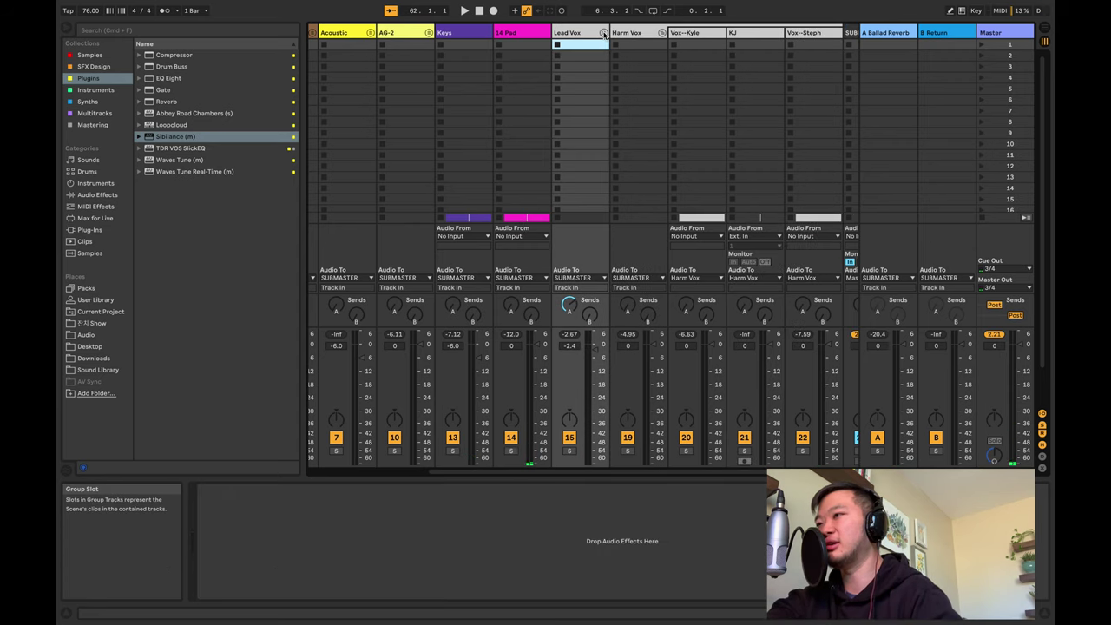
click(651, 33)
click(662, 33)
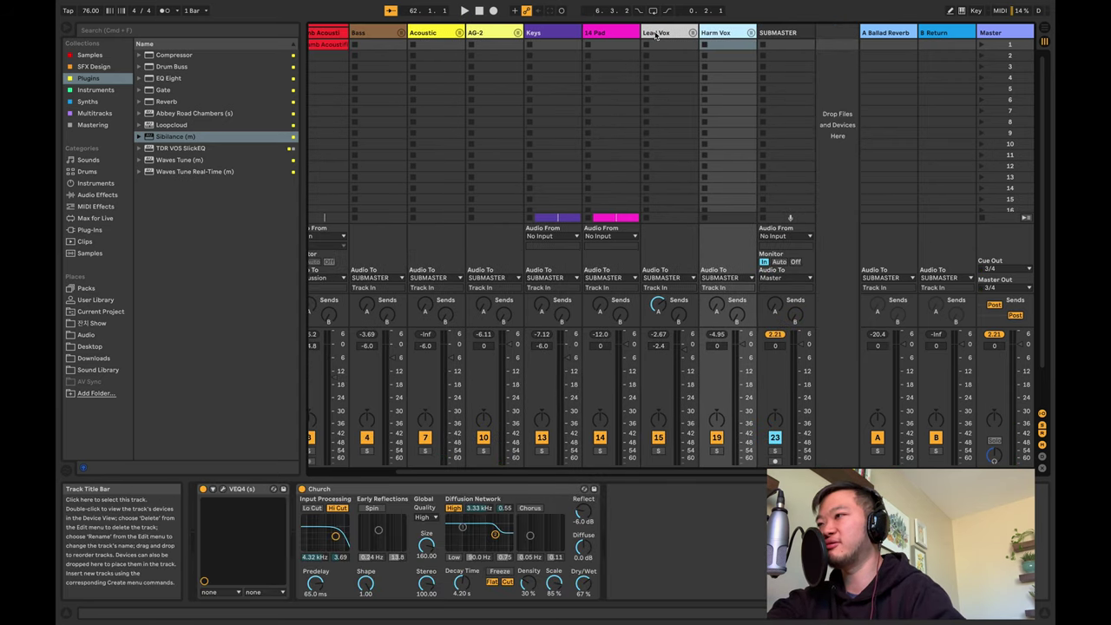
click(656, 34)
click(727, 37)
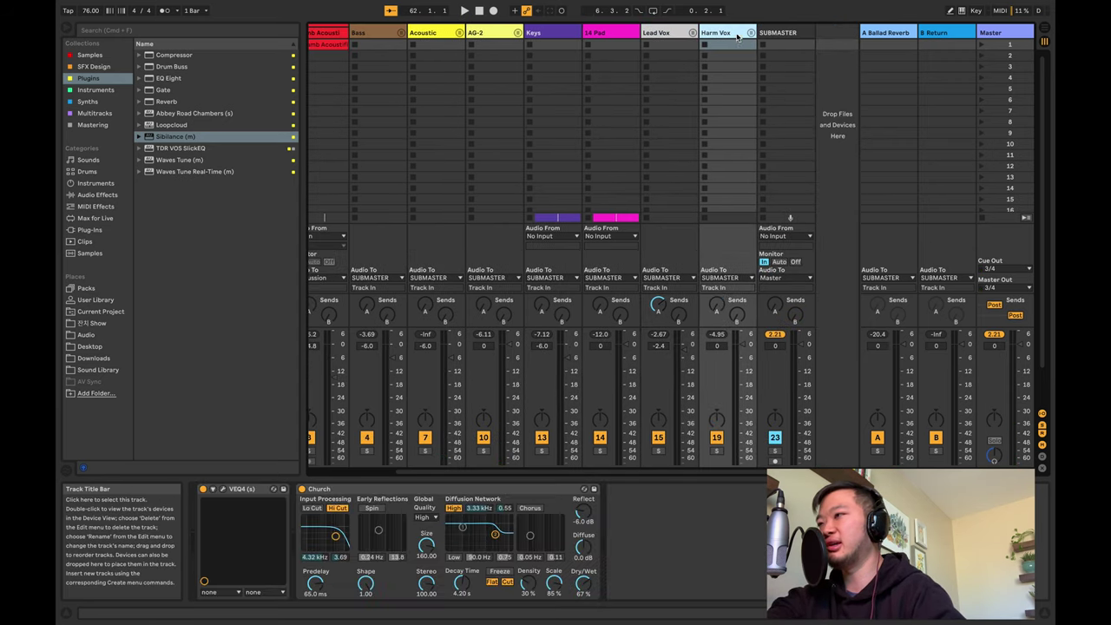
Look over the device chains of the Lead Vox and Harm Vox tracks
click(668, 33)
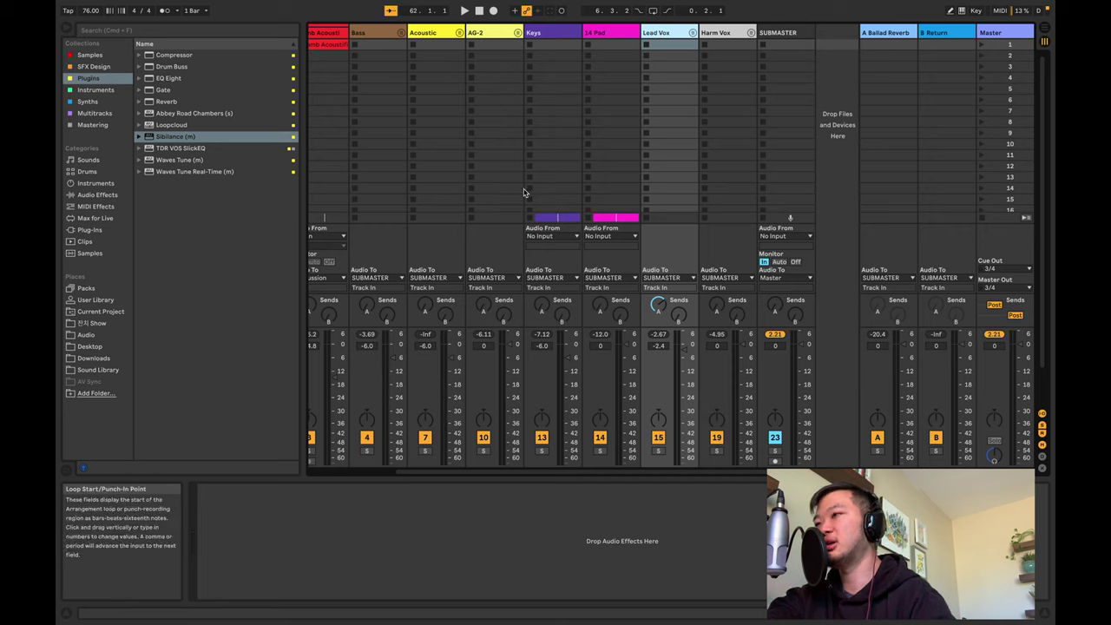
click(736, 33)
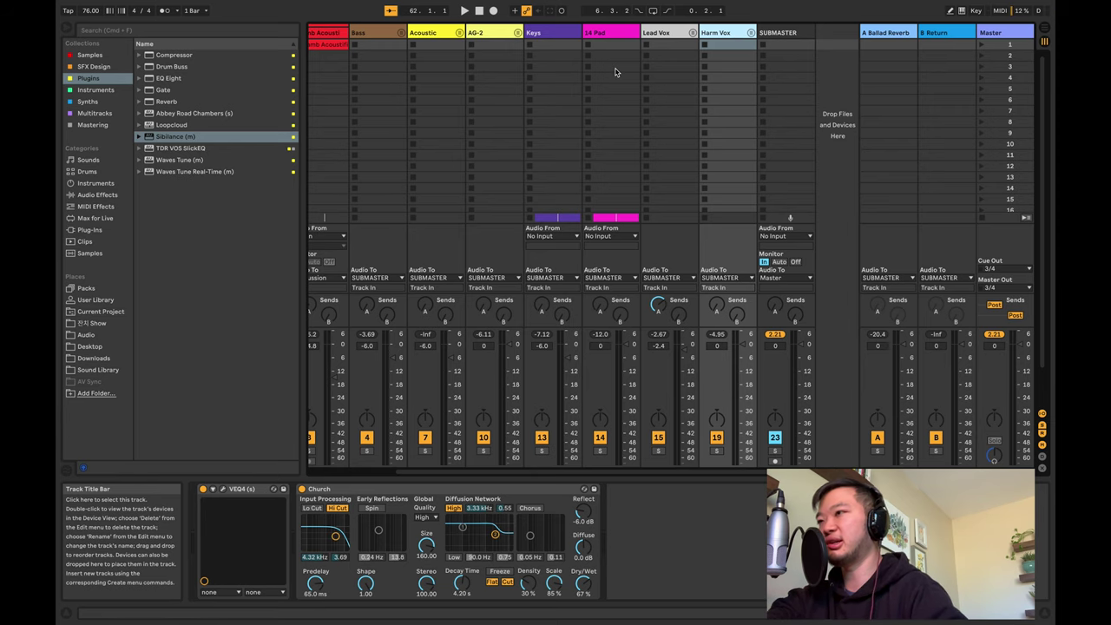
scroll(621, 70, left, 5)
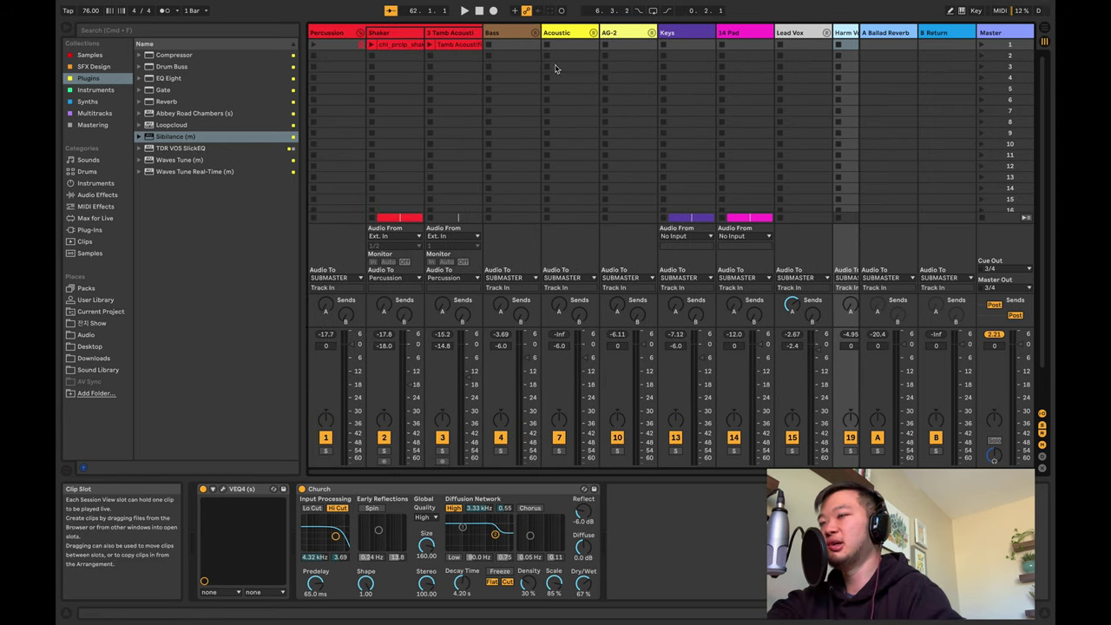
Play the arrangement from bar 3
key(Tab)
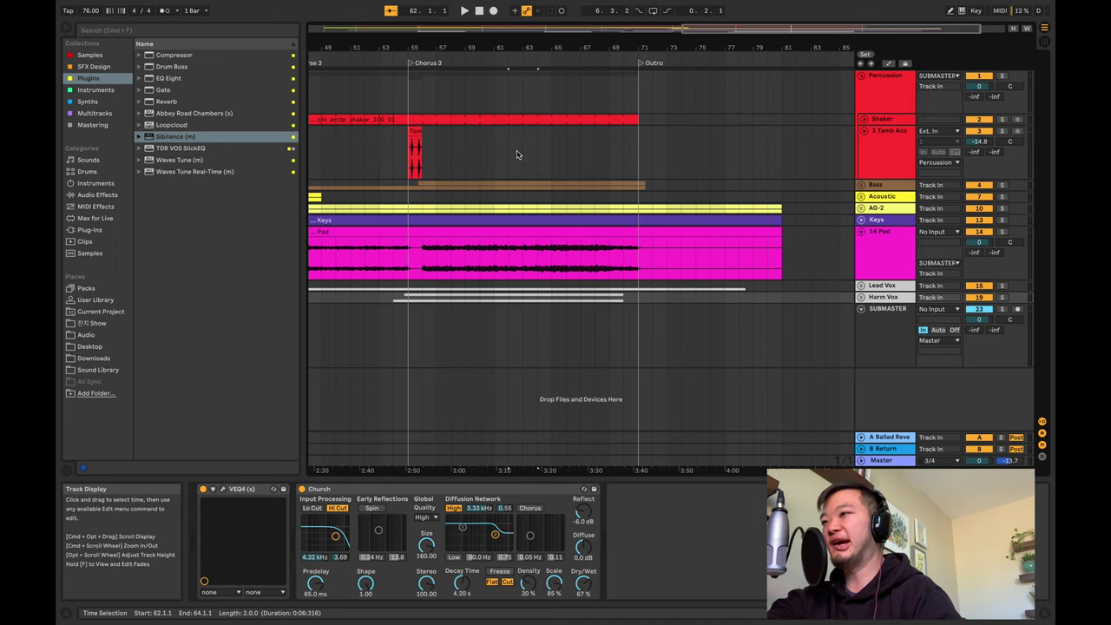
scroll(516, 153, left, 15)
click(339, 257)
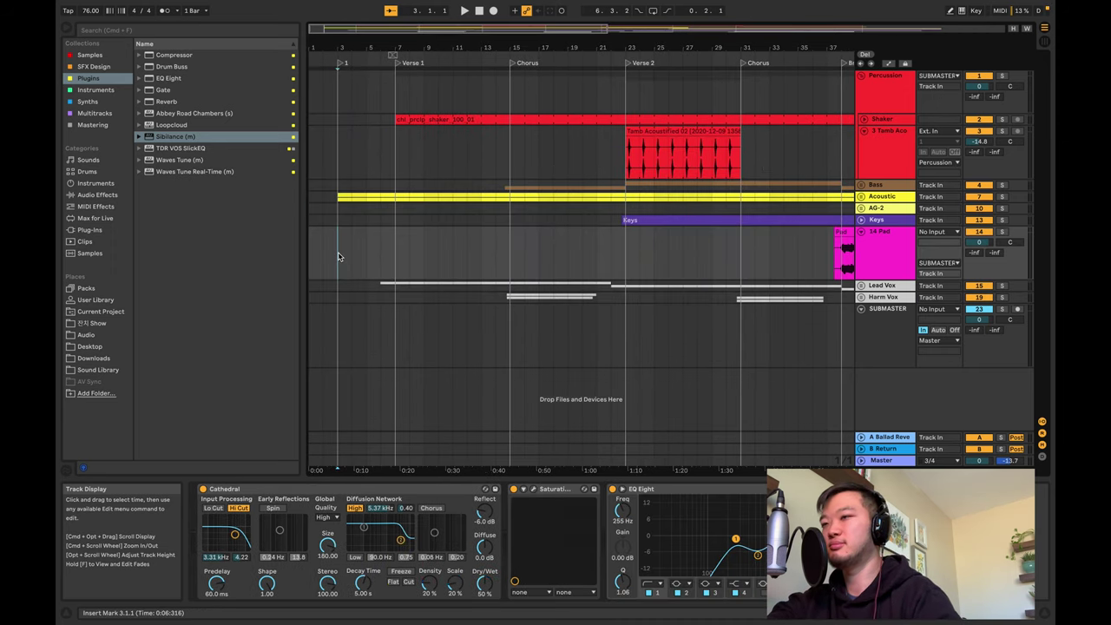
key(space)
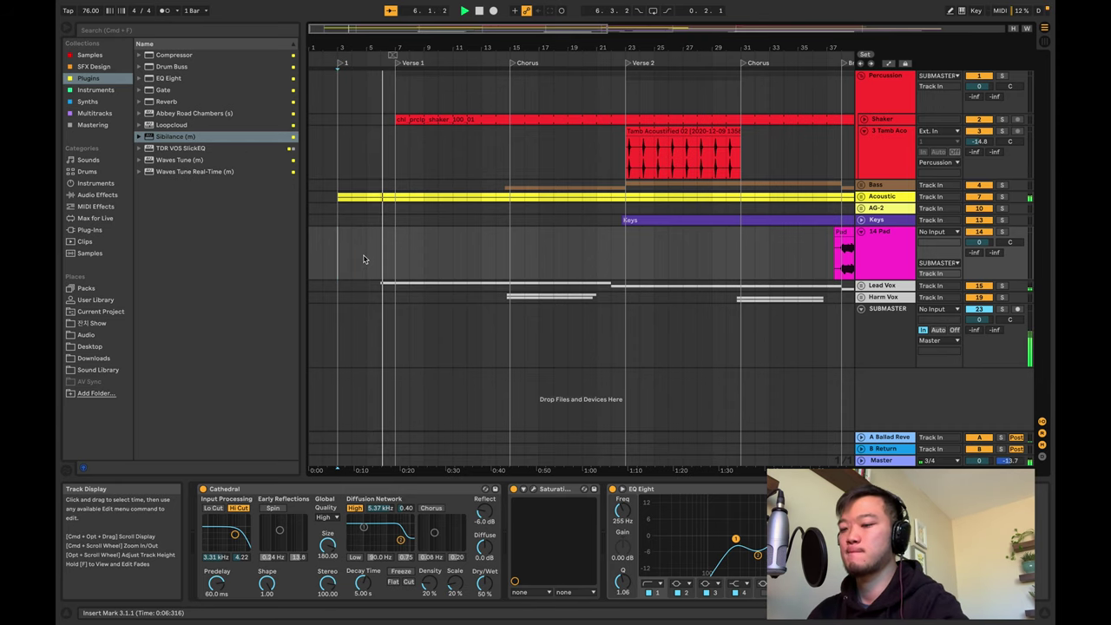
Unfold the Lead Vox group in the mixer during playback, and stop the song
key(Tab)
scroll(548, 134, right, 2)
scroll(548, 134, right, 1)
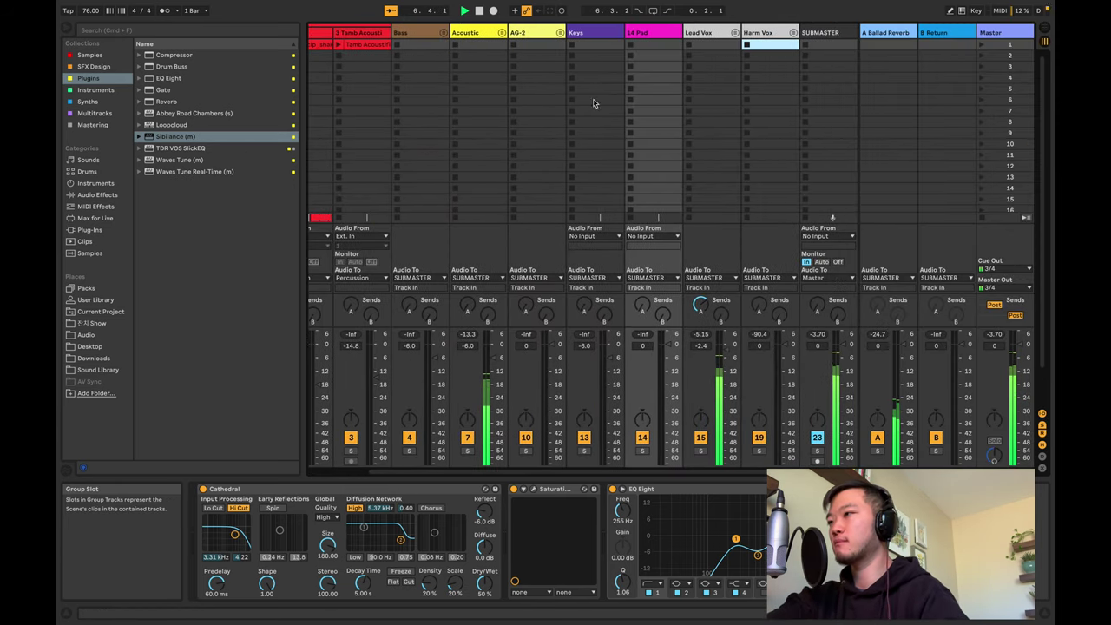
click(734, 33)
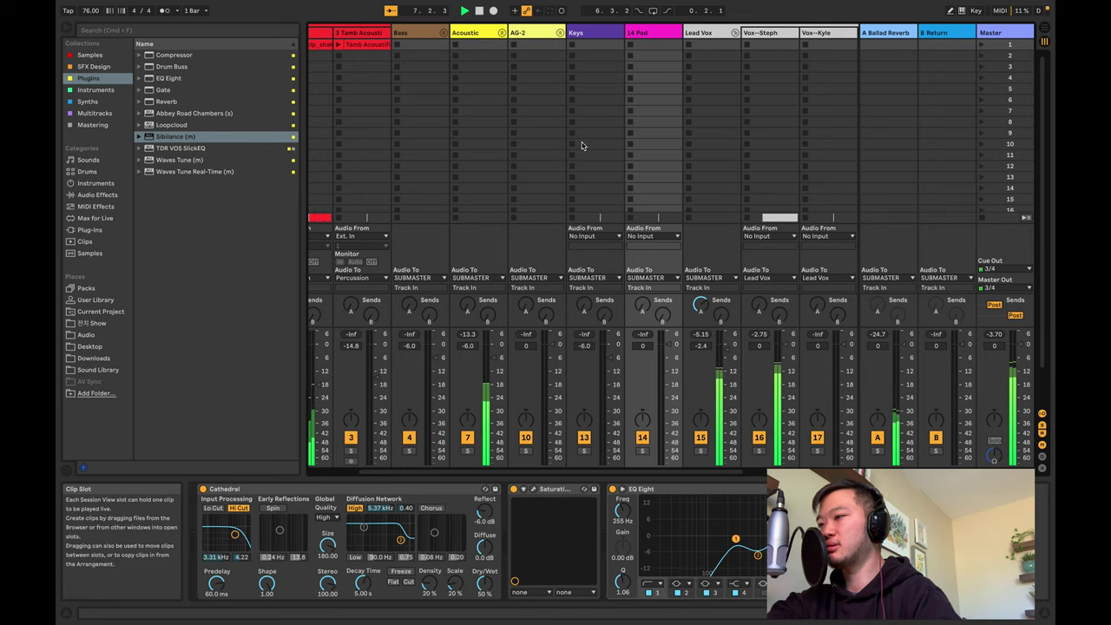
scroll(581, 143, right, 2)
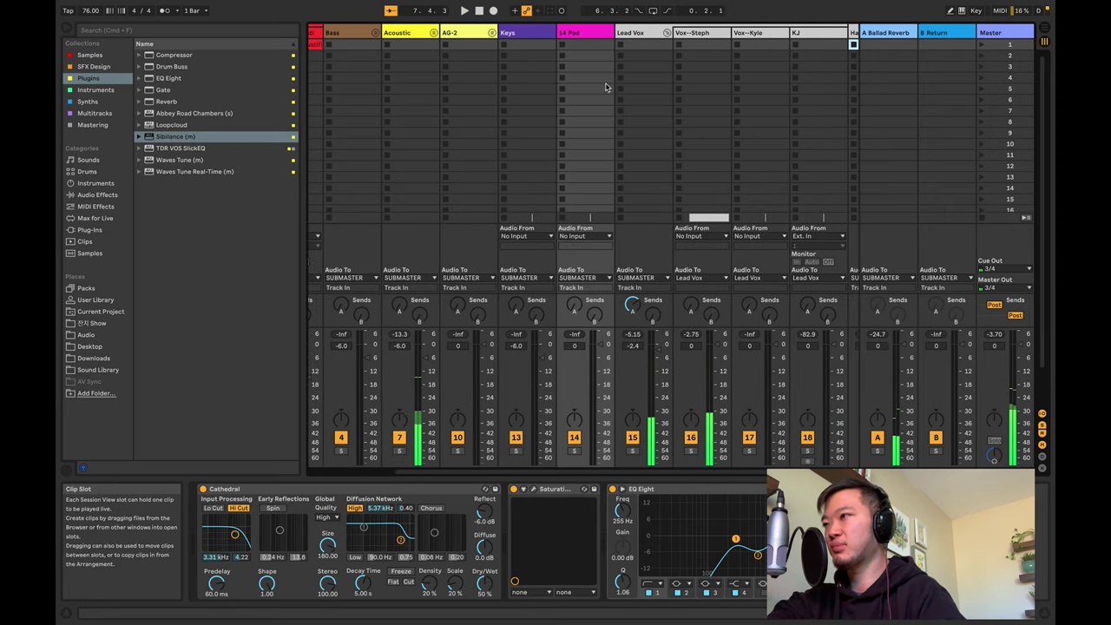
Find the Ballad Reverb preset and add it after the EQ Eight on the first vocal track of the Lead Vox group
click(636, 35)
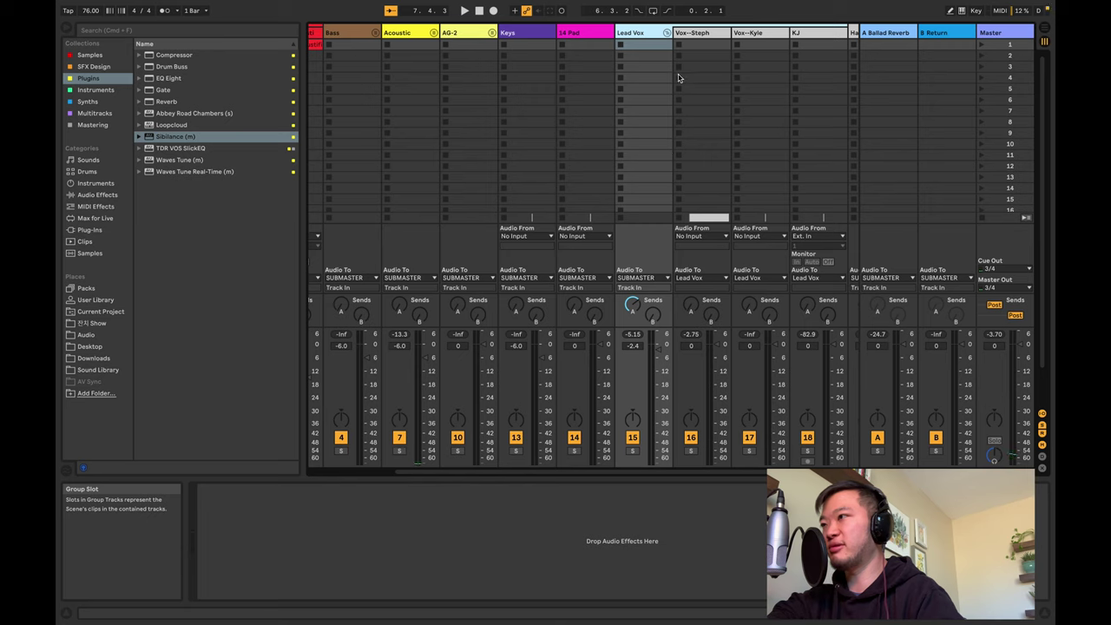
click(690, 35)
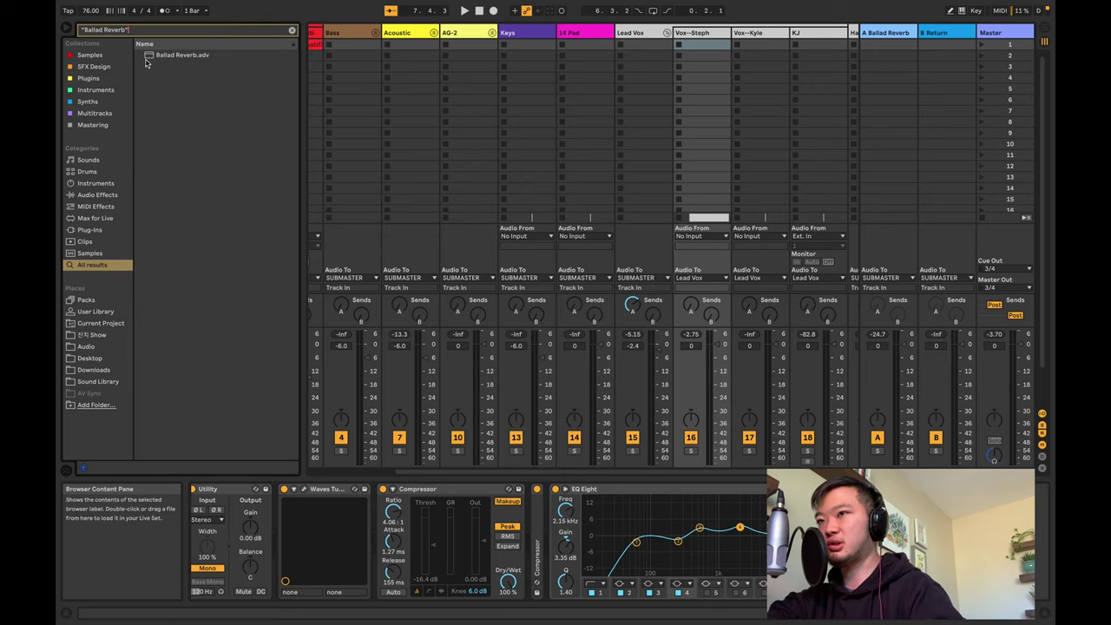
drag(148, 58, 734, 560)
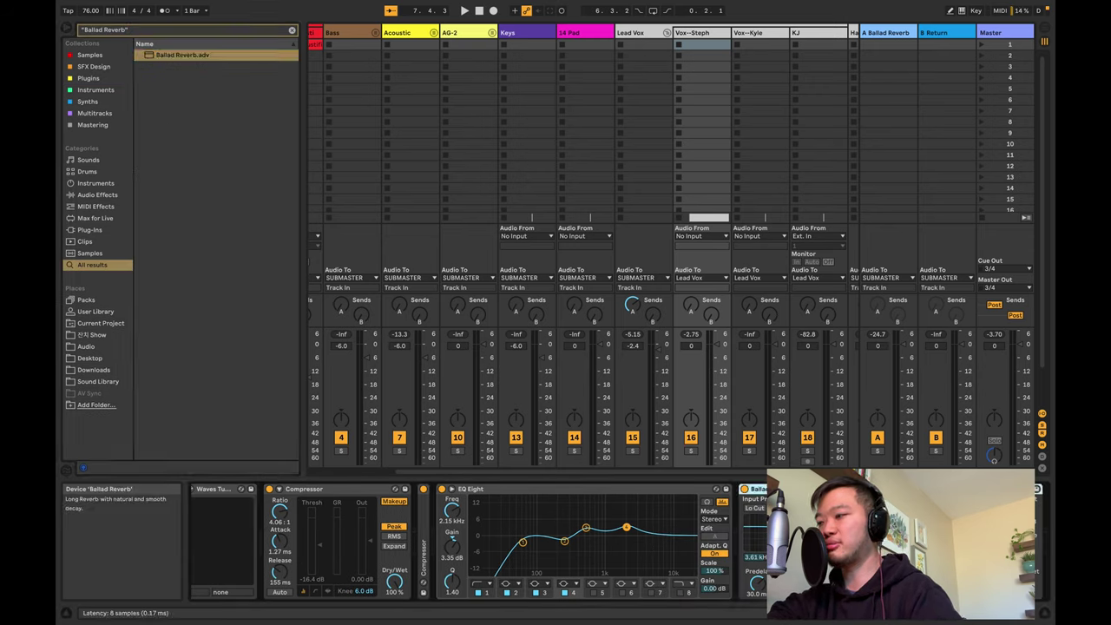
Swap the Ballad Reverb on the first lead vocal track for the Ambience preset from the Reverb's Room presets
key(q)
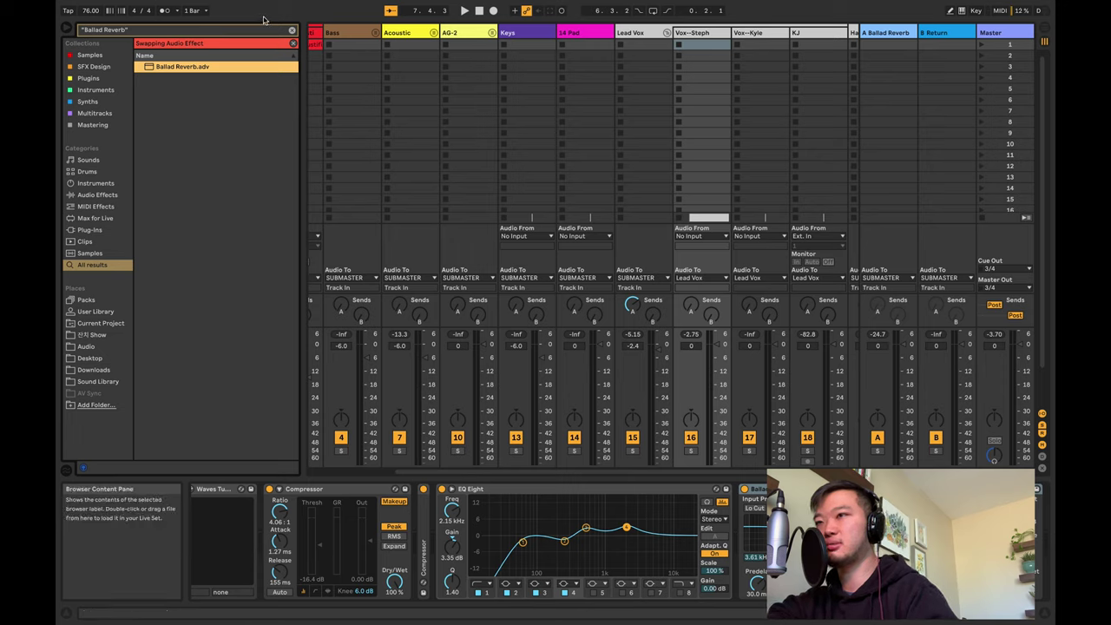
click(292, 32)
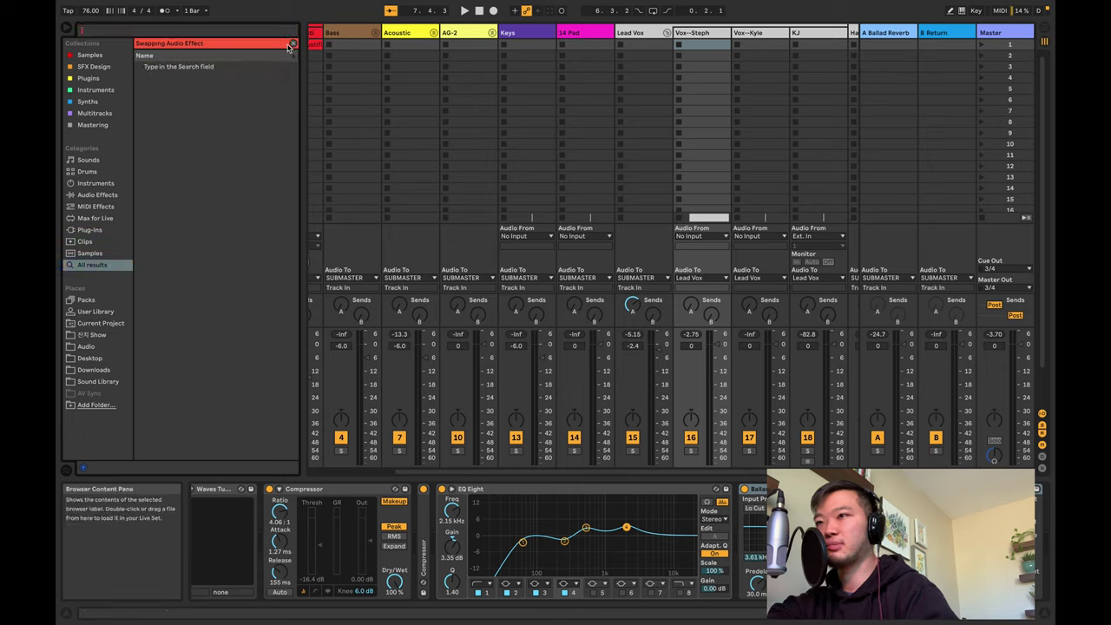
click(96, 196)
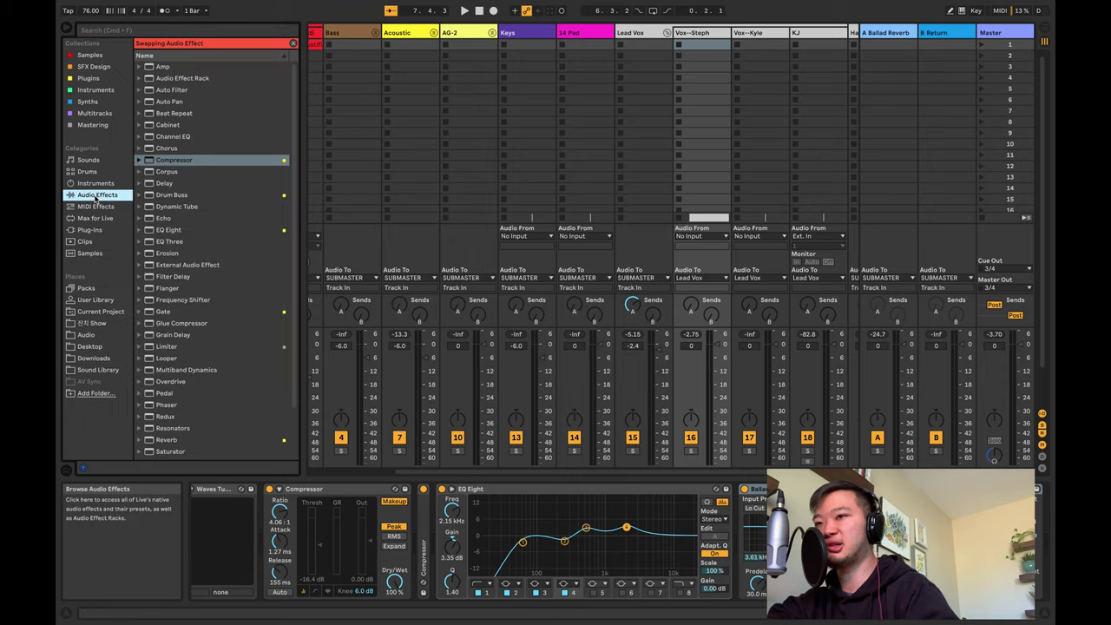
scroll(164, 241, down, 3)
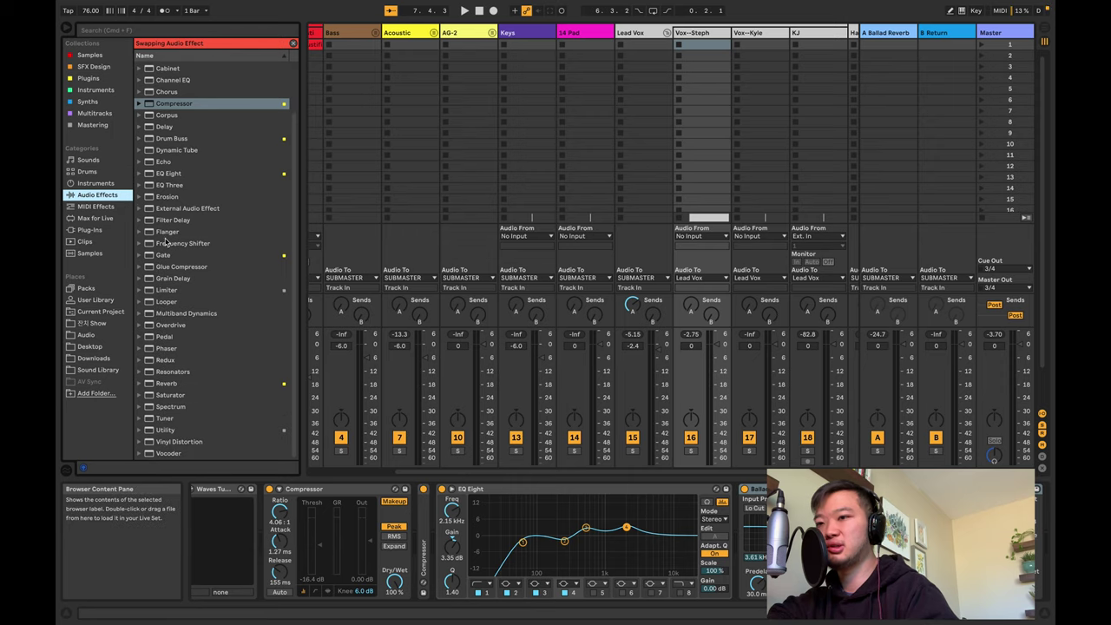
click(143, 384)
click(147, 372)
click(165, 339)
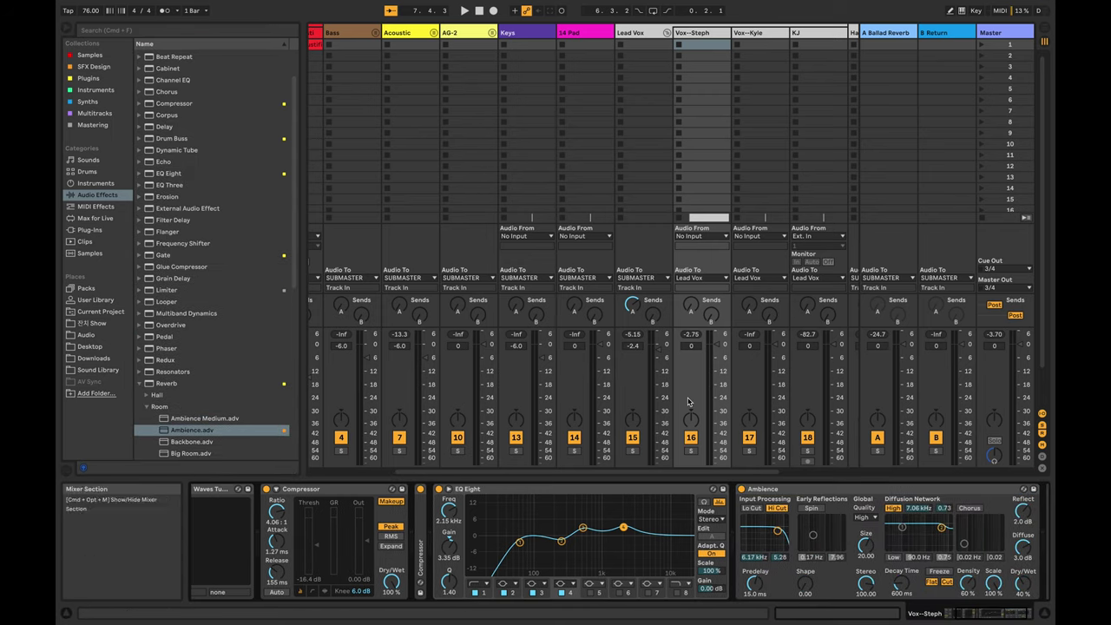
Play the song from bar 6, where the first lead vocal enters, and watch the mixer
key(Tab)
click(382, 273)
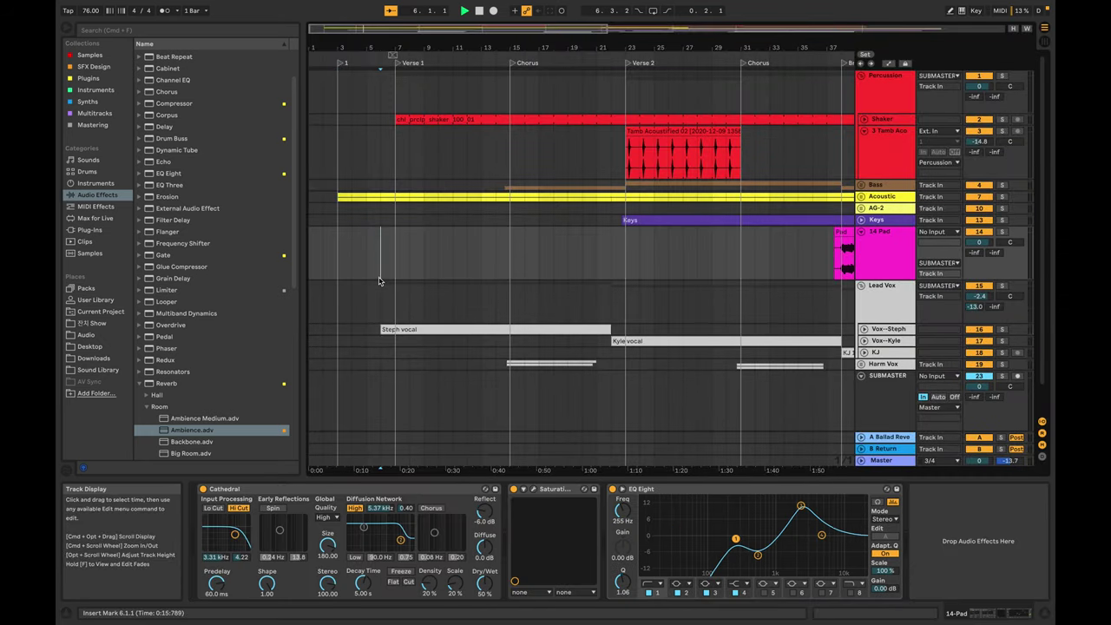
key(space)
key(Tab)
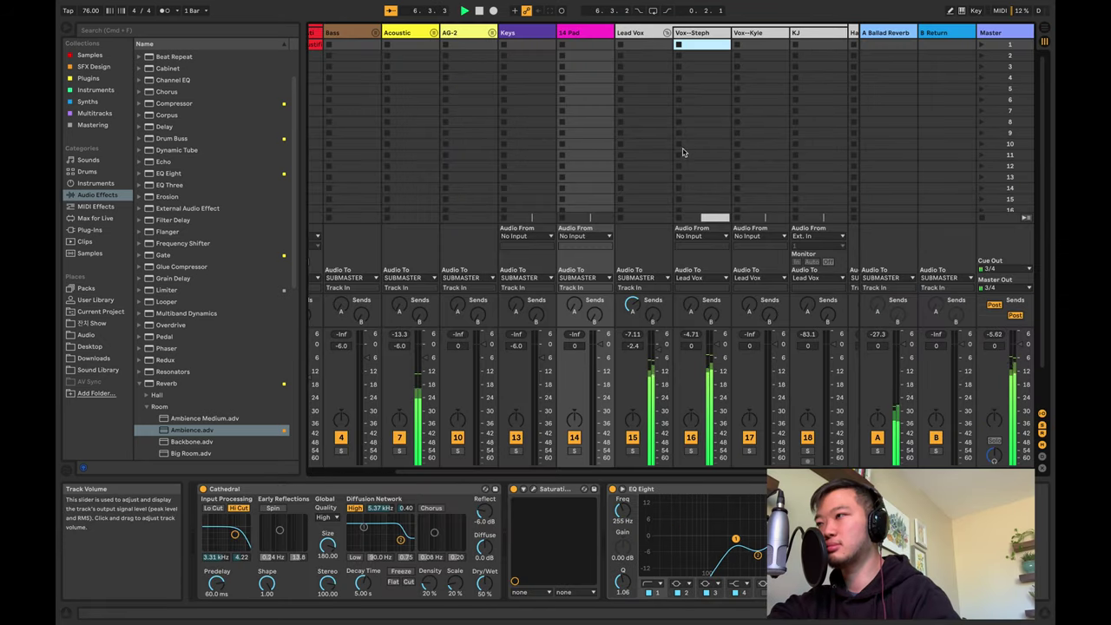
Collapse the EQ Eight on the first lead vocal track to expose the full Ambience reverb
click(684, 34)
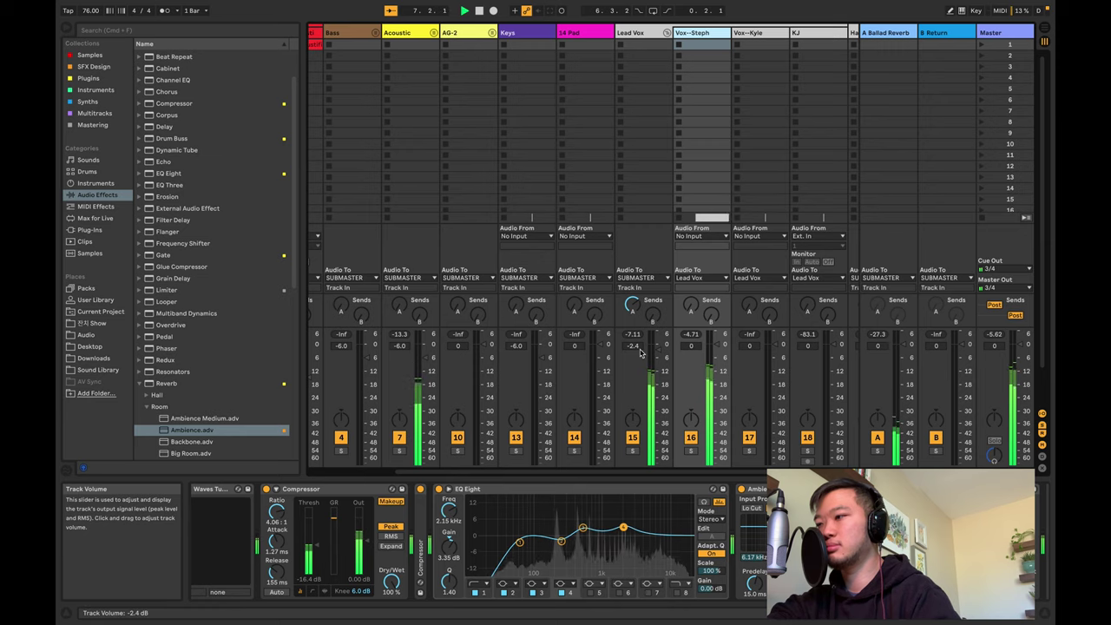
scroll(594, 264, right, 5)
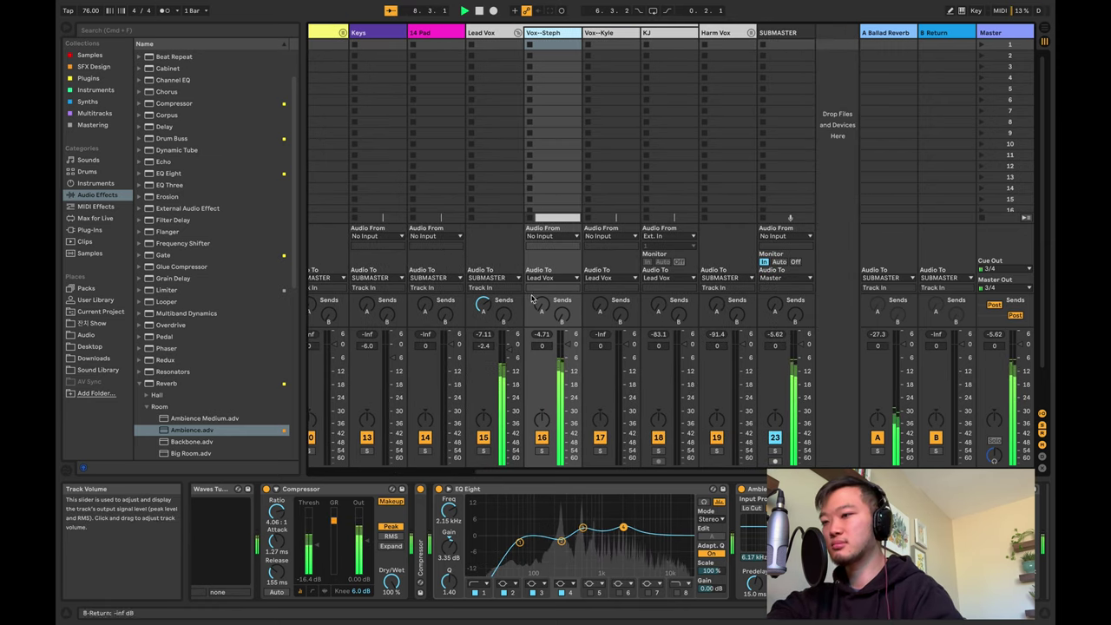
double_click(531, 487)
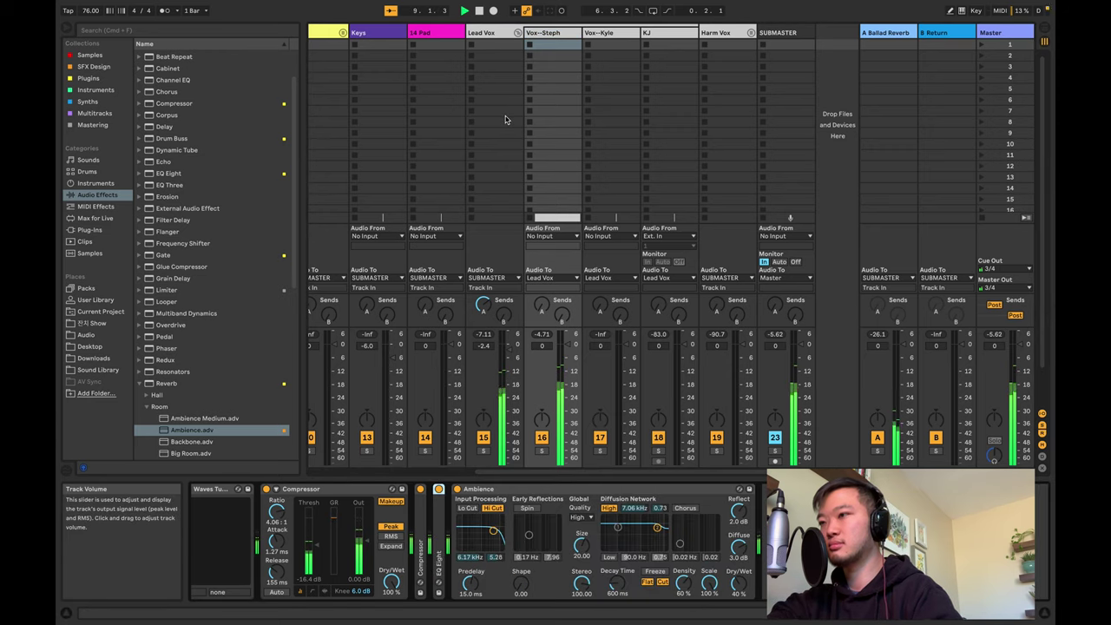
Raise the Ballad Reverb's Dry/Wet on the Percussion group to 71%
key(Tab)
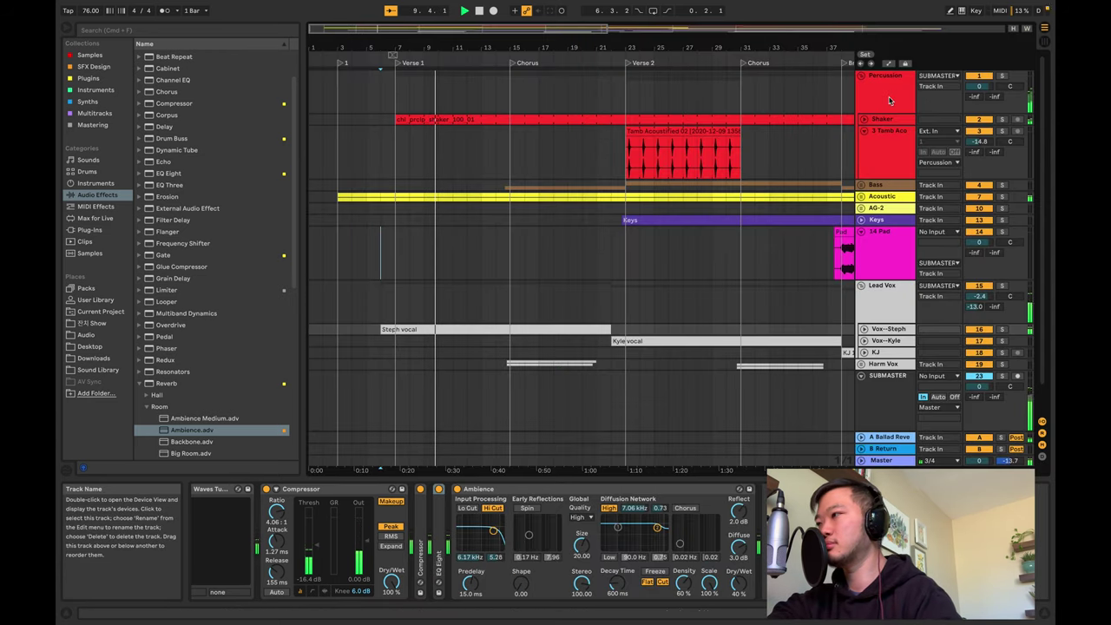
click(889, 101)
key(Tab)
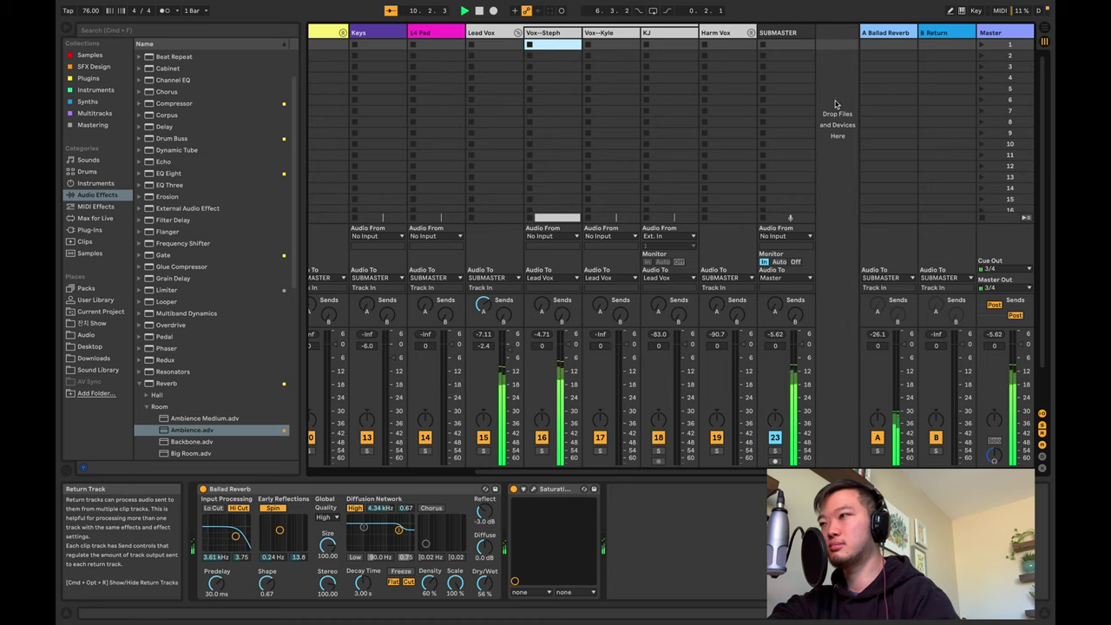
scroll(635, 47, left, 5)
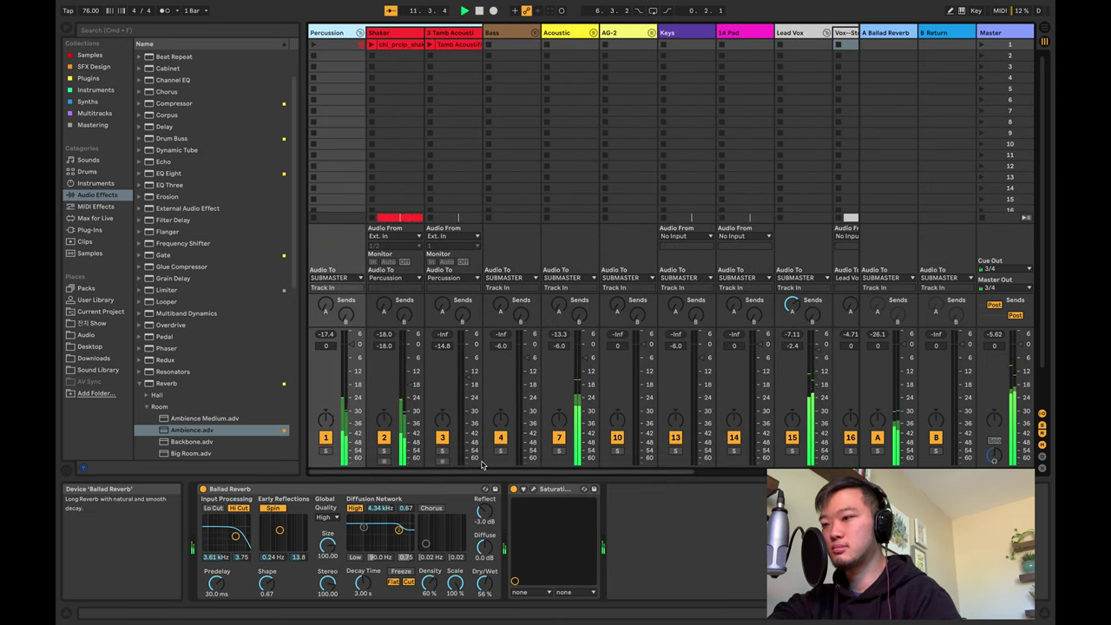
drag(484, 583, 485, 573)
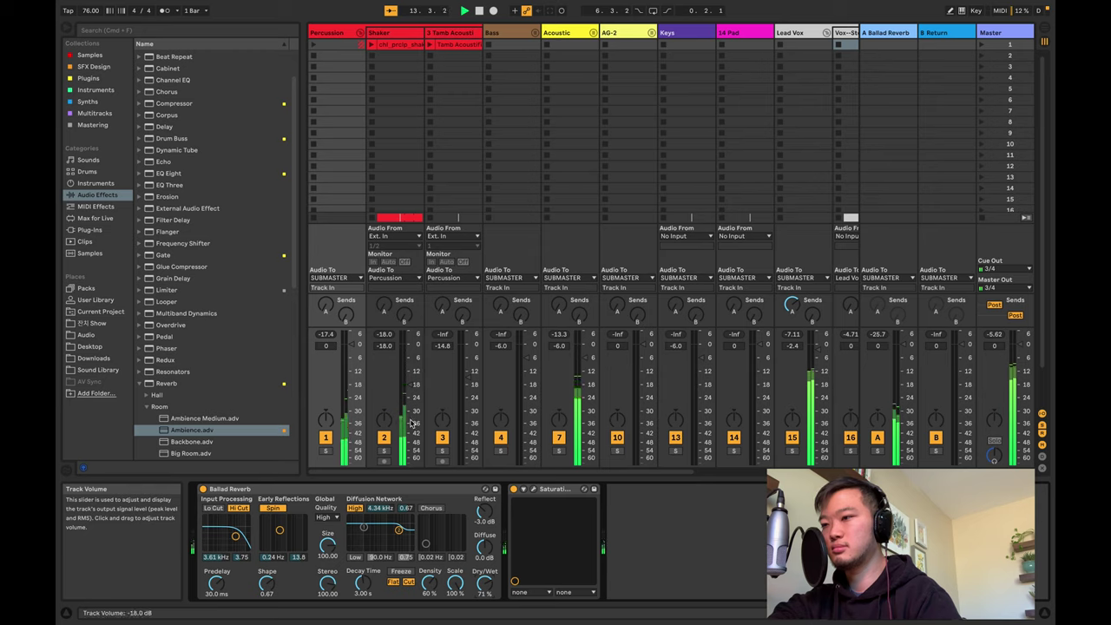
Add a default EQ Eight at the end of the Percussion group's device chain and stop playback
double_click(183, 172)
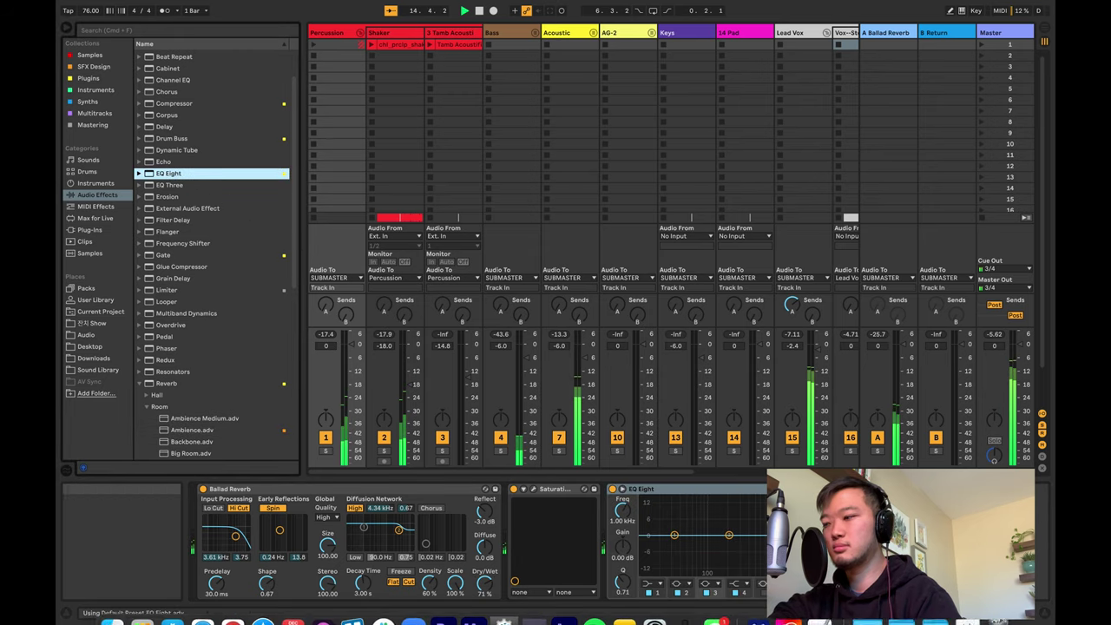
key(Tab)
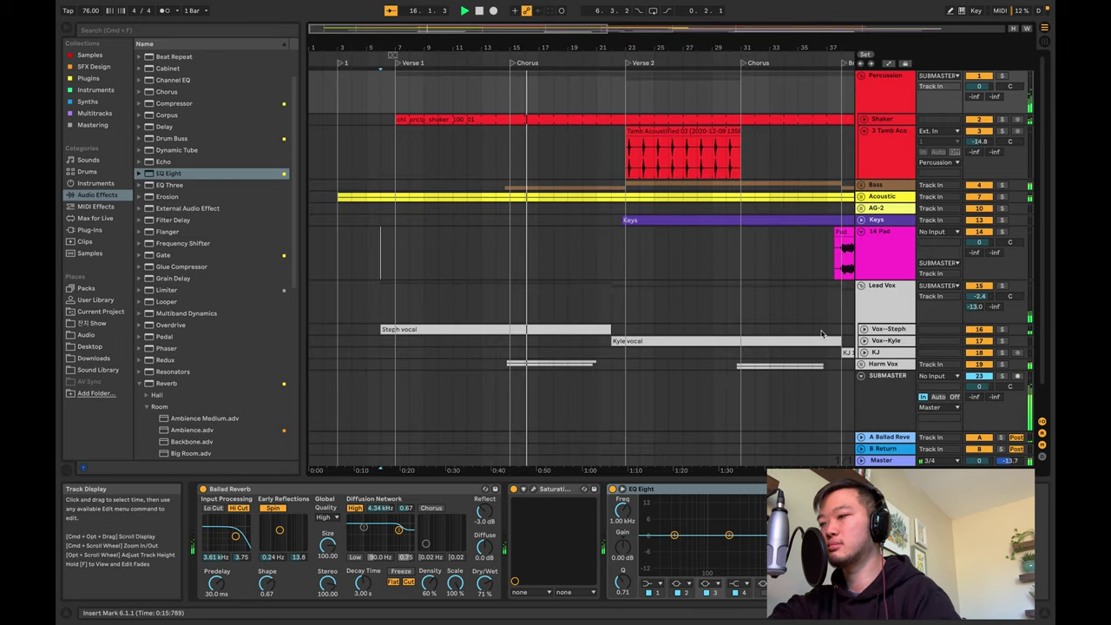
key(Tab)
key(Tab)
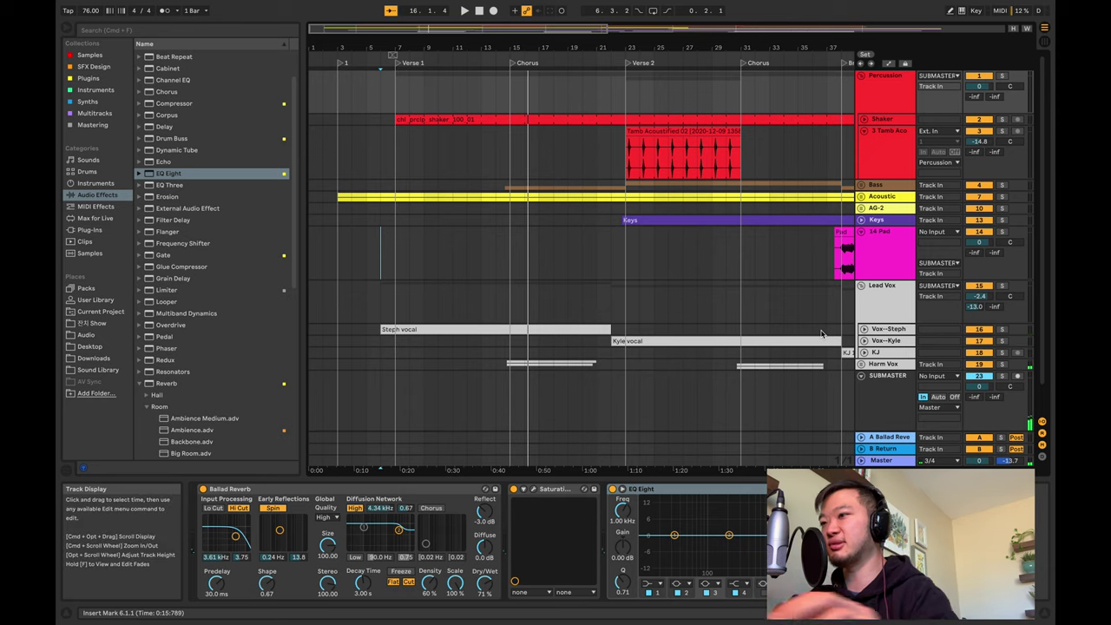
Play the arrangement from the first Chorus at bar 15
scroll(645, 305, down, 1)
scroll(645, 305, right, 1)
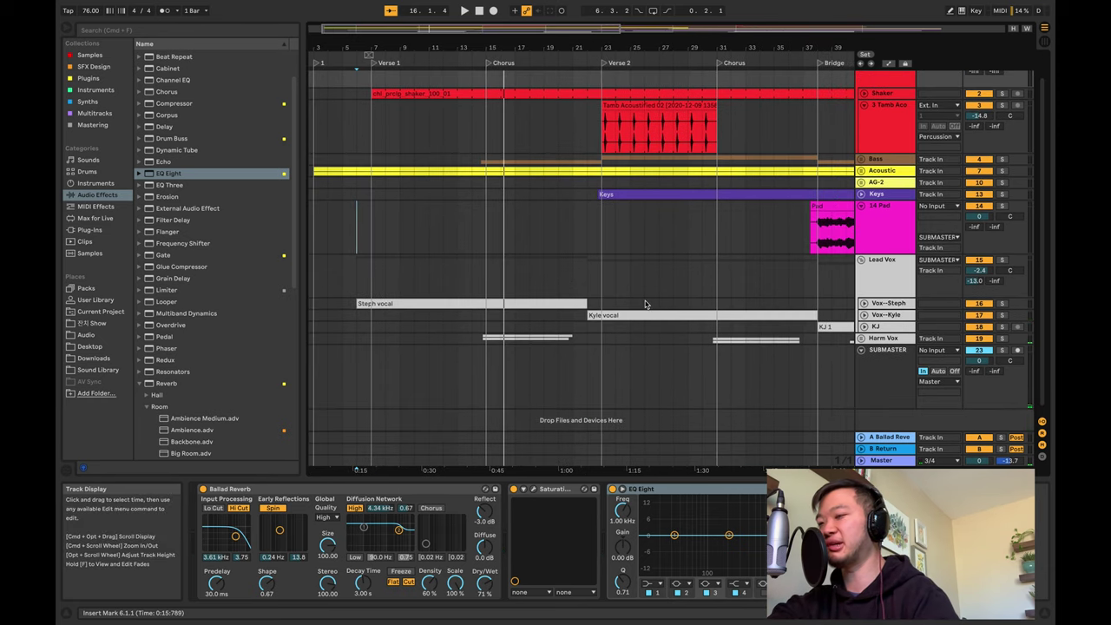
click(485, 283)
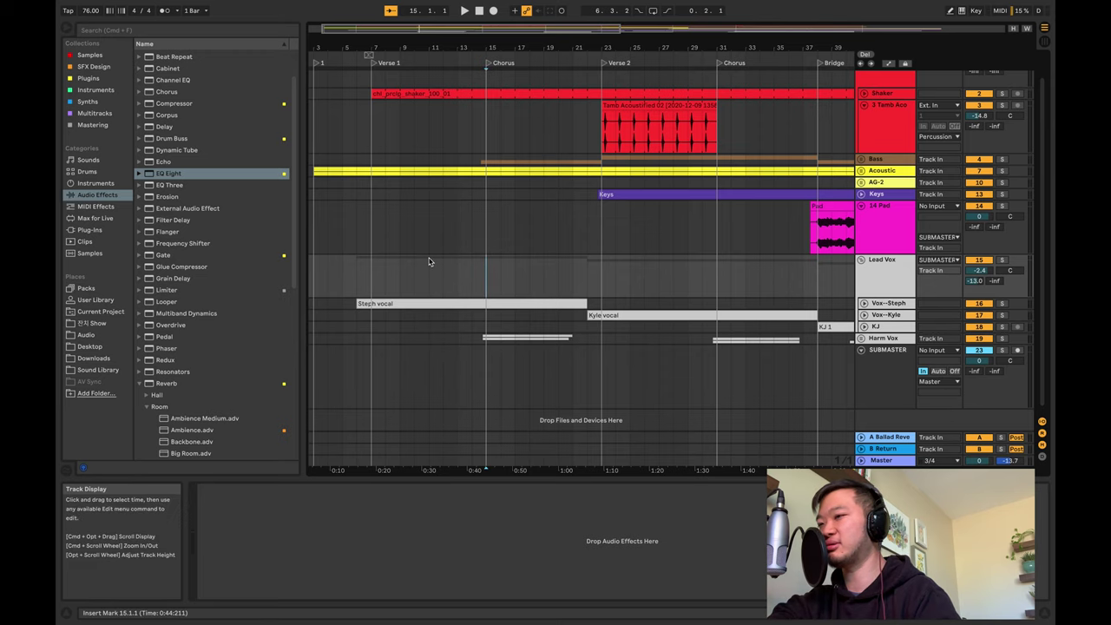
key(space)
scroll(506, 283, left, 1)
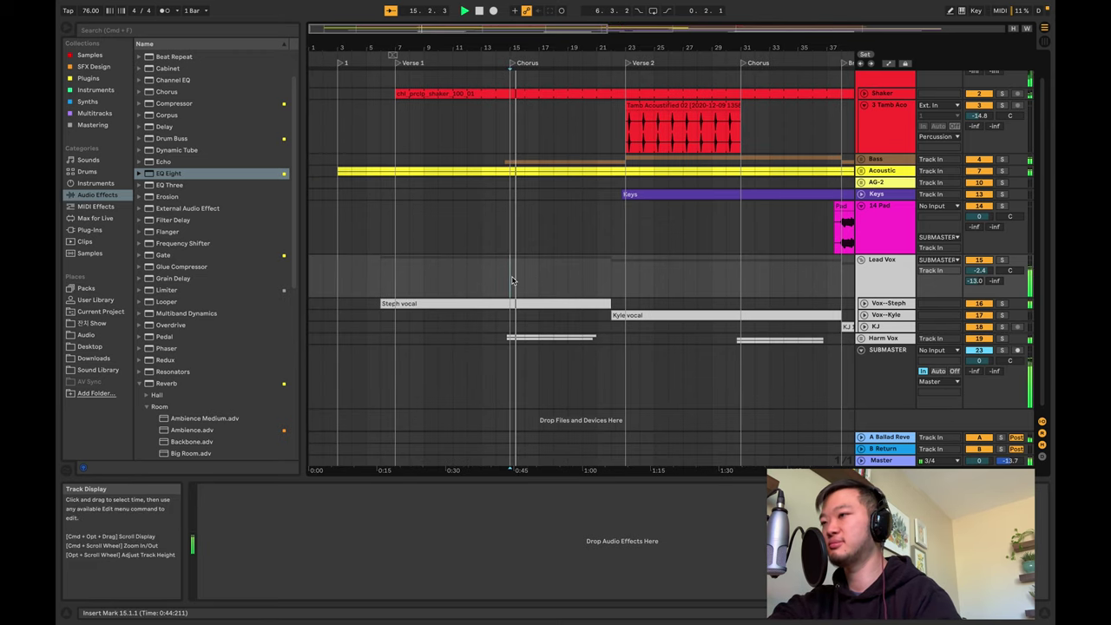
scroll(512, 281, up, 1)
Fold the Percussion and Lead Vox groups in the mixer
key(Tab)
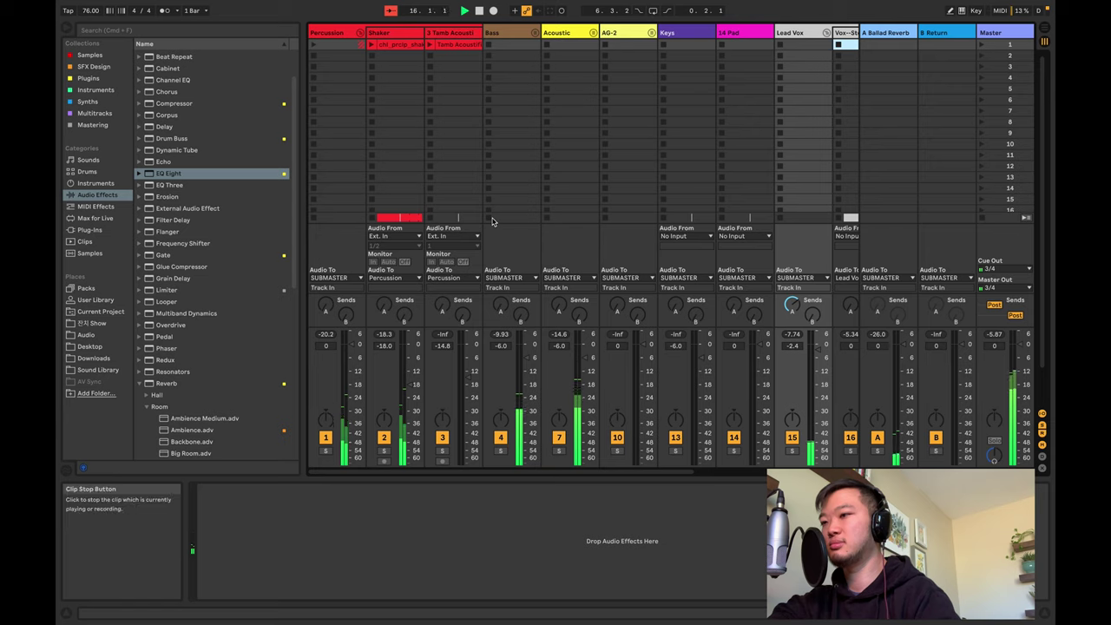
click(360, 32)
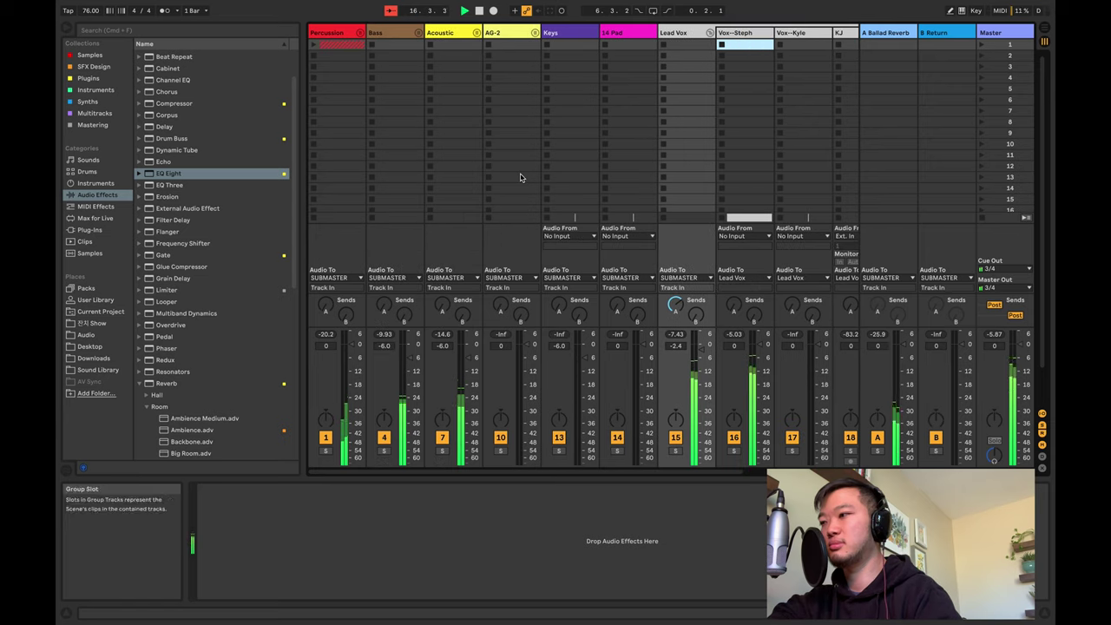
click(710, 33)
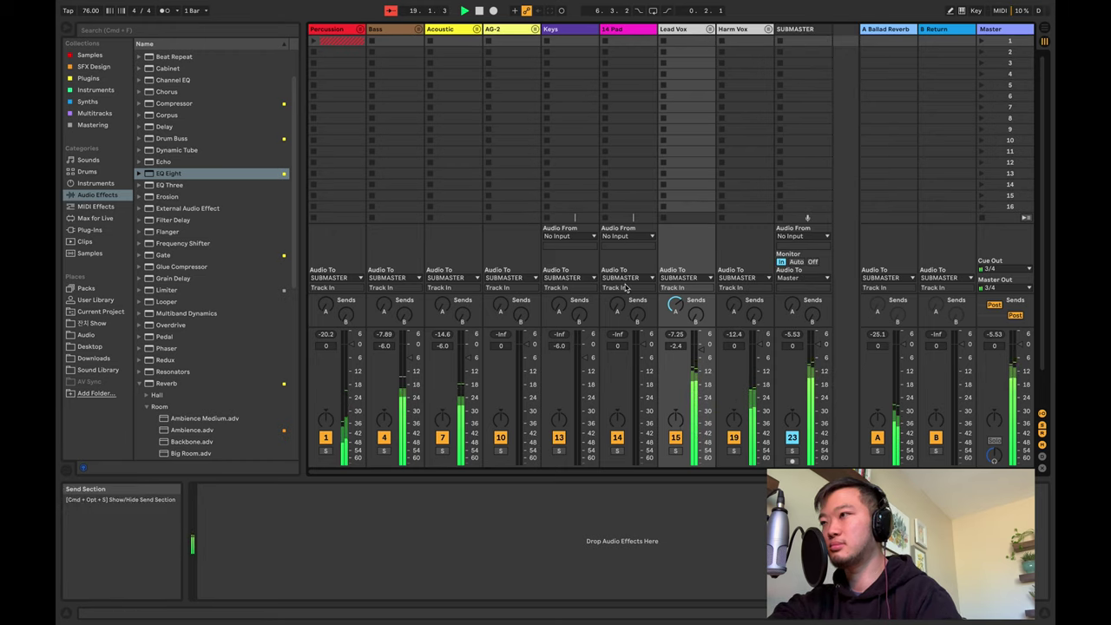
Play the arrangement from bar 18 into Verse 2 while checking the mixer levels, and stop playback
key(space)
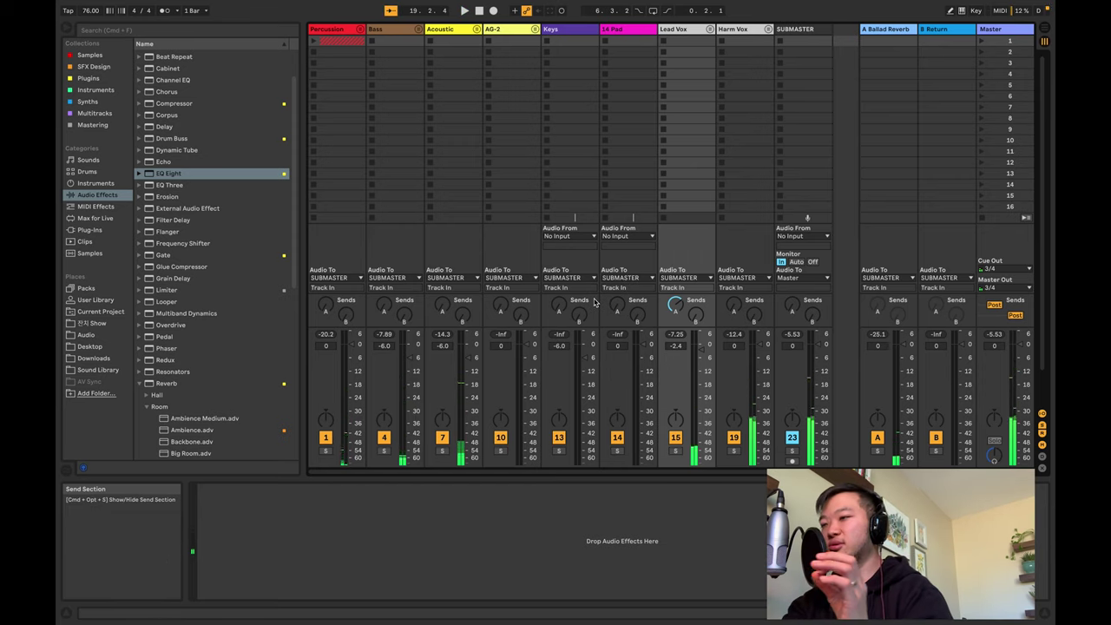
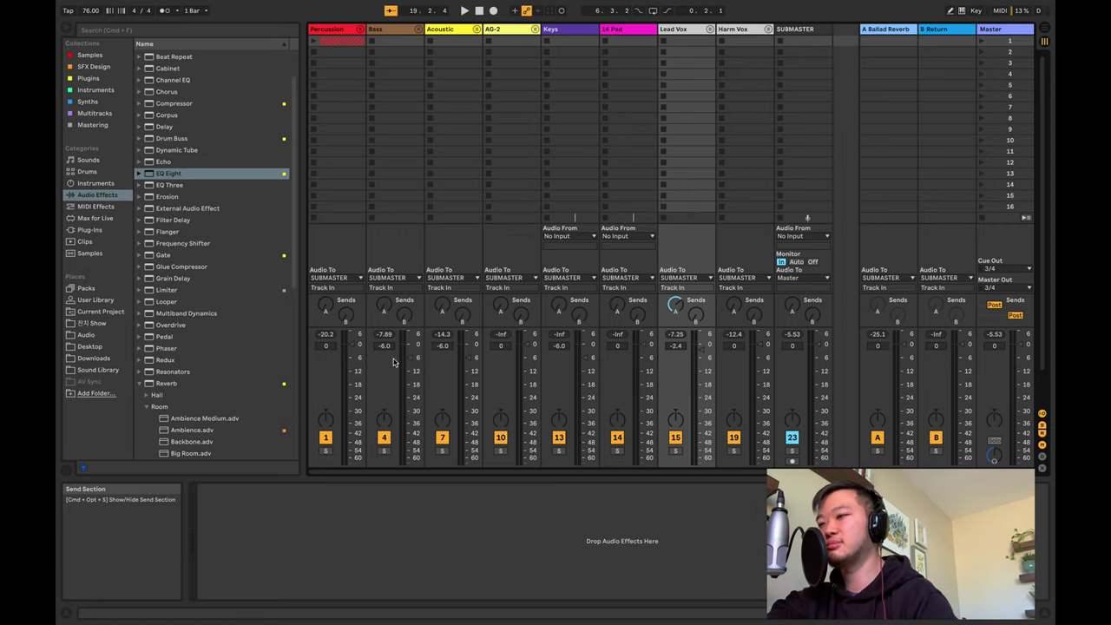
key(Tab)
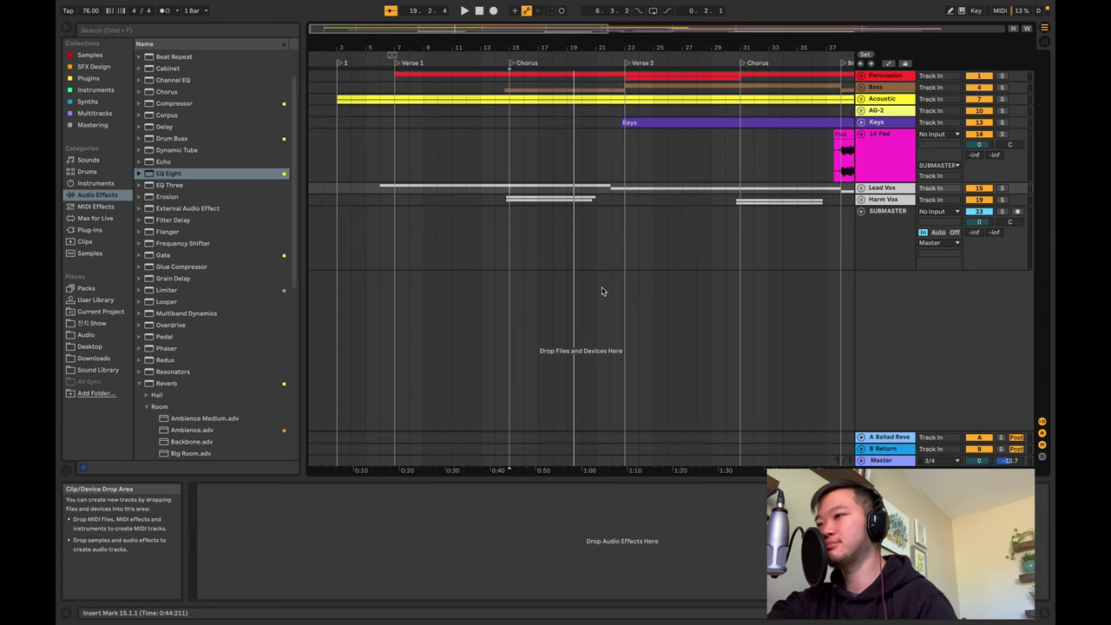
click(554, 162)
key(space)
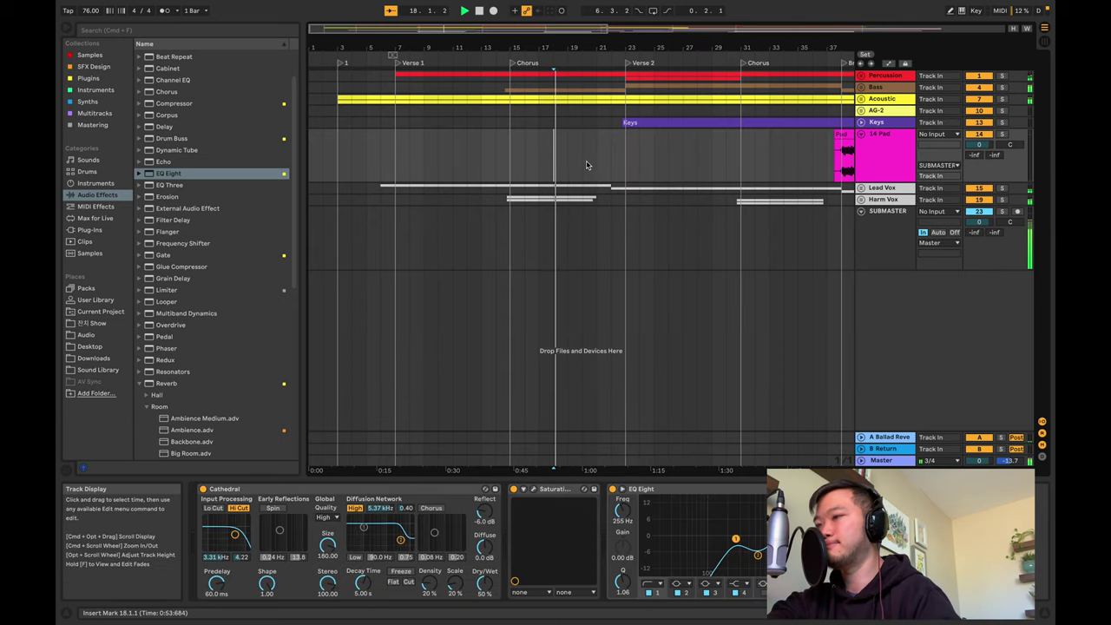
key(Tab)
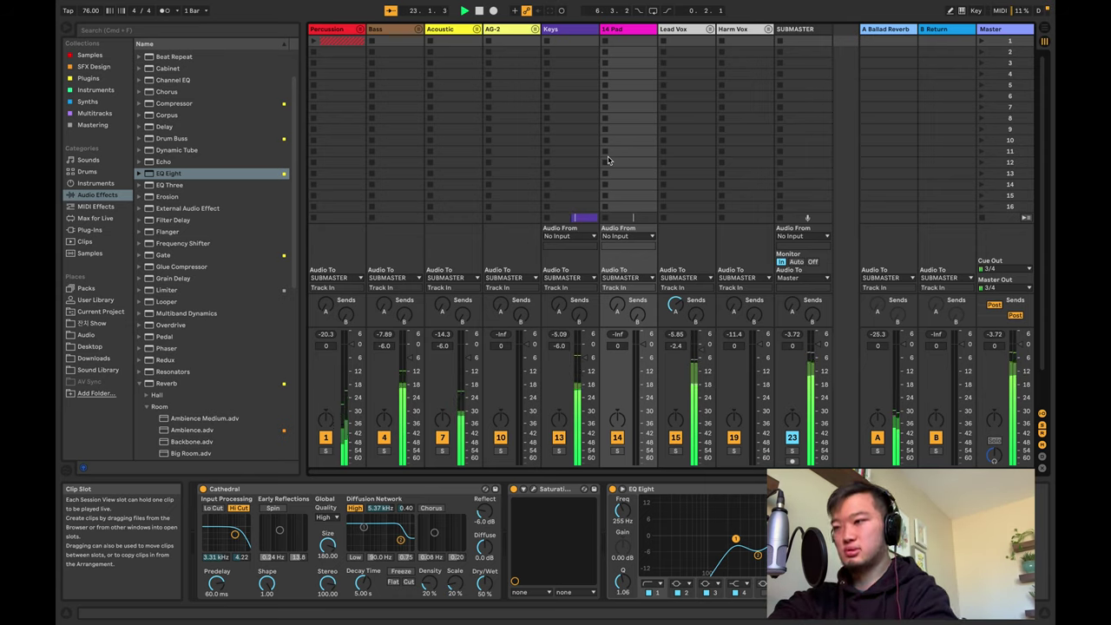
key(space)
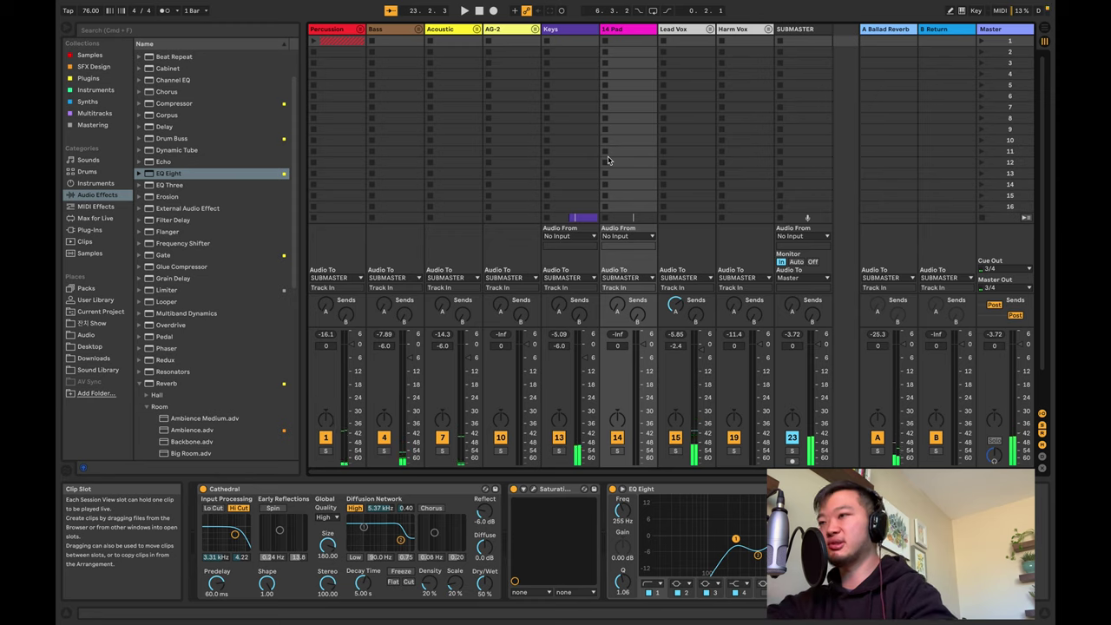
Unfold the Bass group in the arrangement and examine how its clips alternate between the two bass tracks around Verse 2
key(Tab)
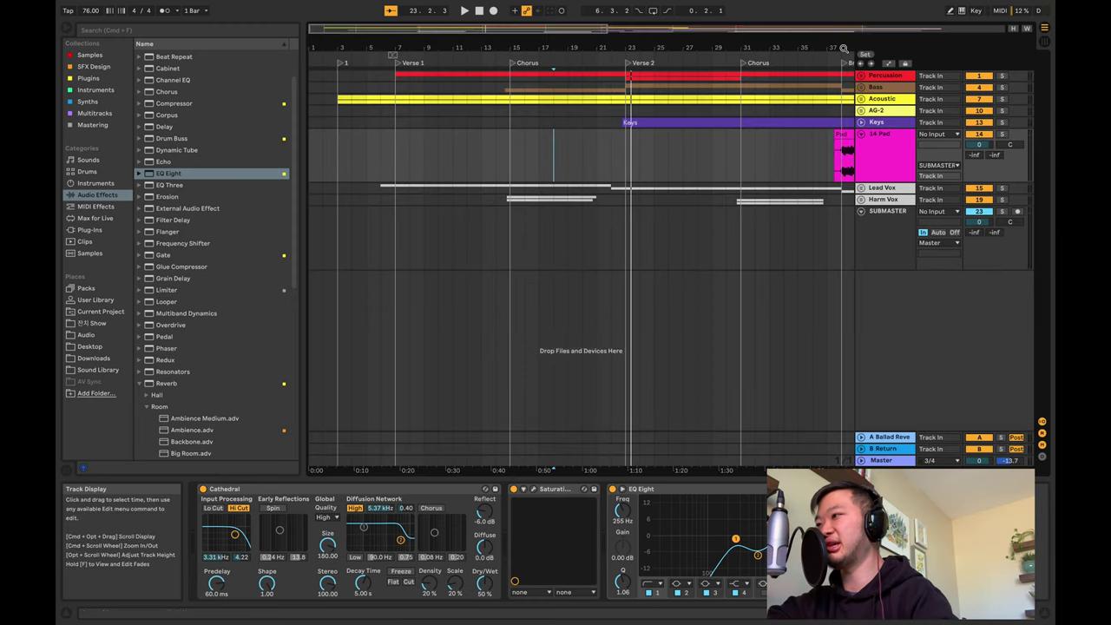
click(861, 87)
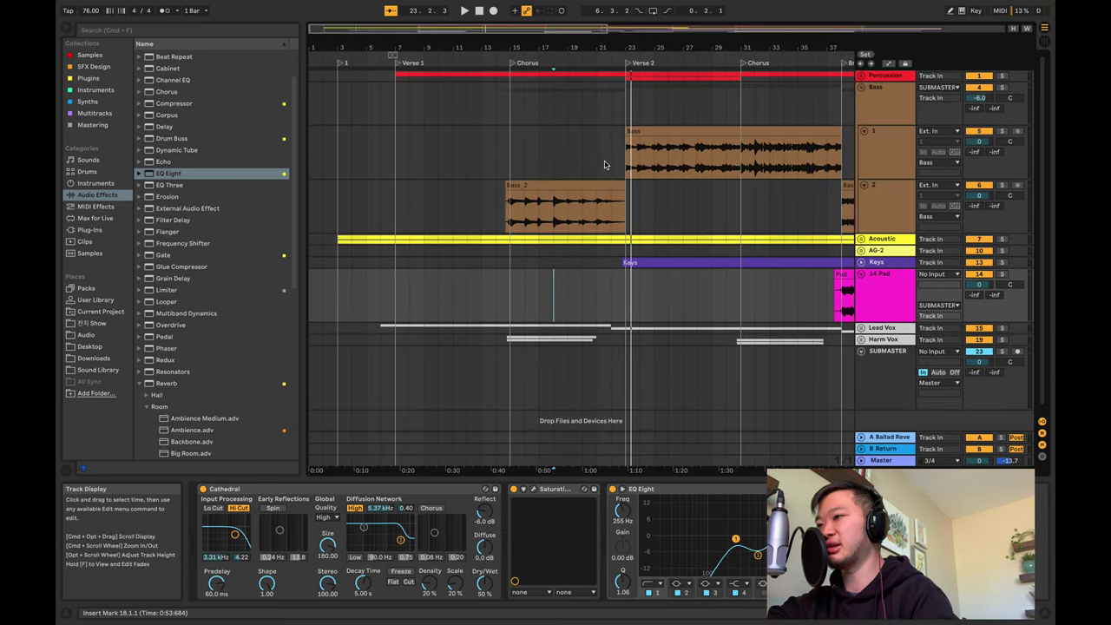
click(611, 164)
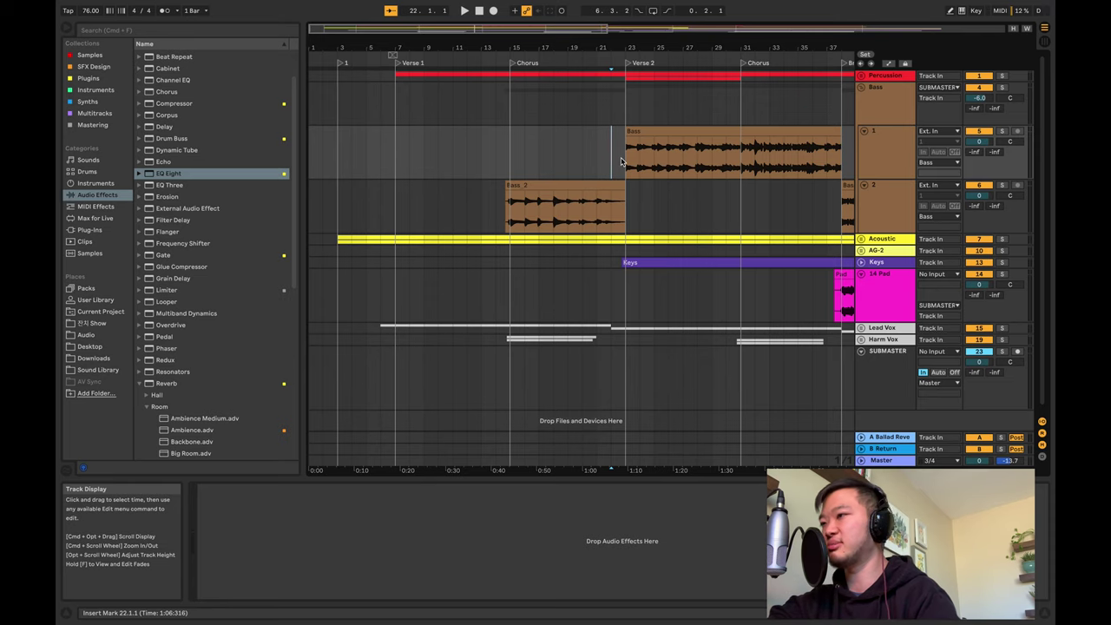
scroll(622, 162, down, 2)
scroll(622, 162, up, 3)
scroll(621, 161, down, 5)
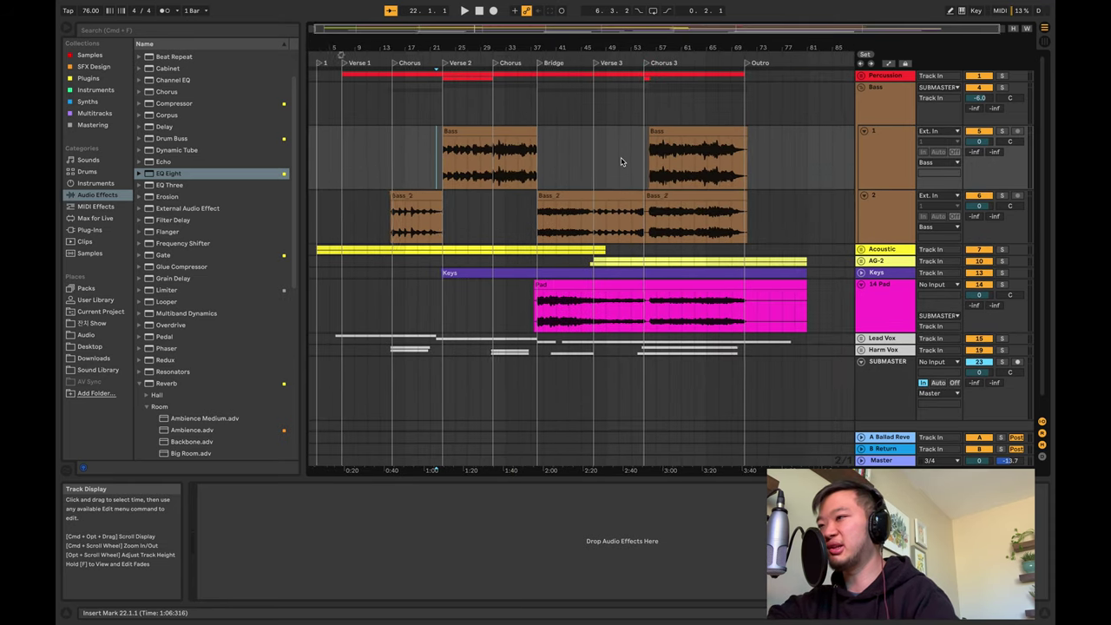
scroll(489, 165, up, 5)
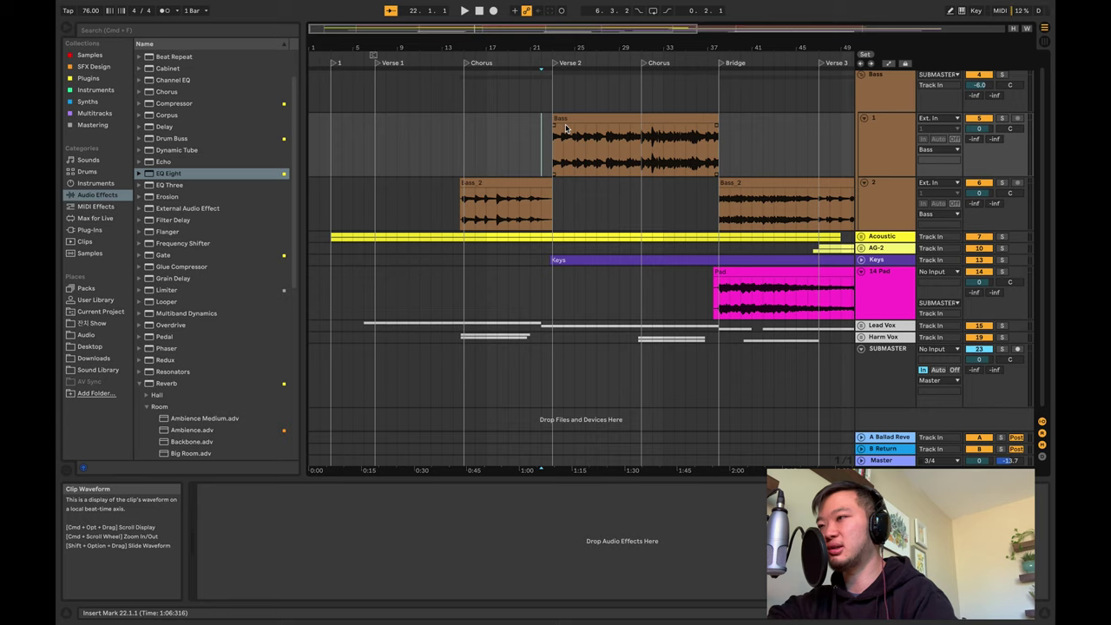
Split the Verse 2 Bass clip at bar 24 and the first Chorus Bass_2 clip at bar 16
scroll(565, 128, up, 3)
scroll(556, 156, up, 3)
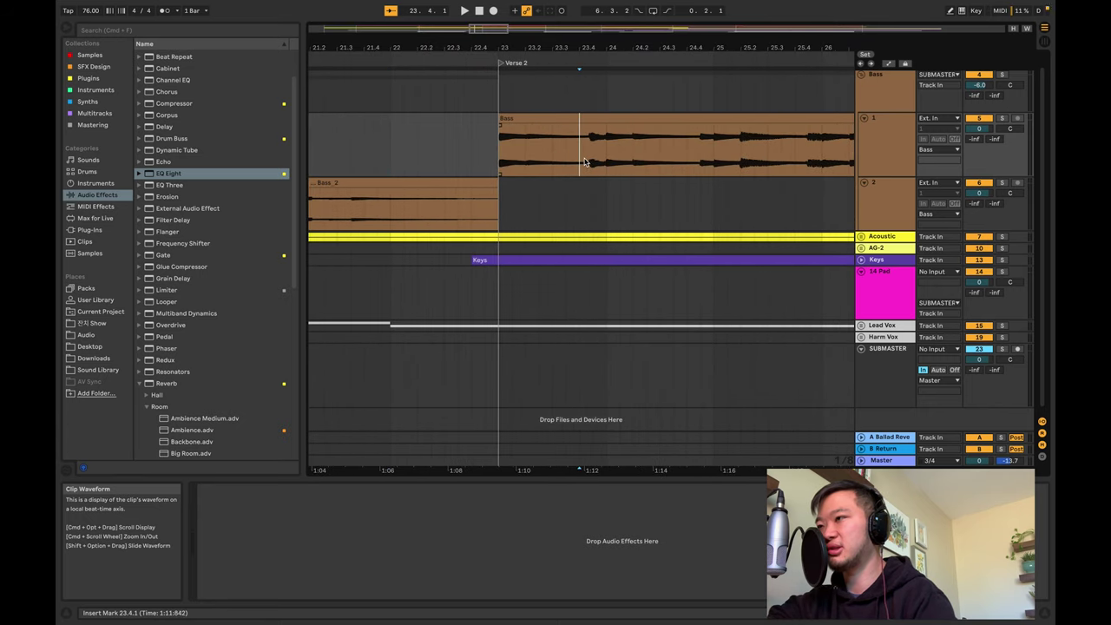
scroll(546, 151, down, 2)
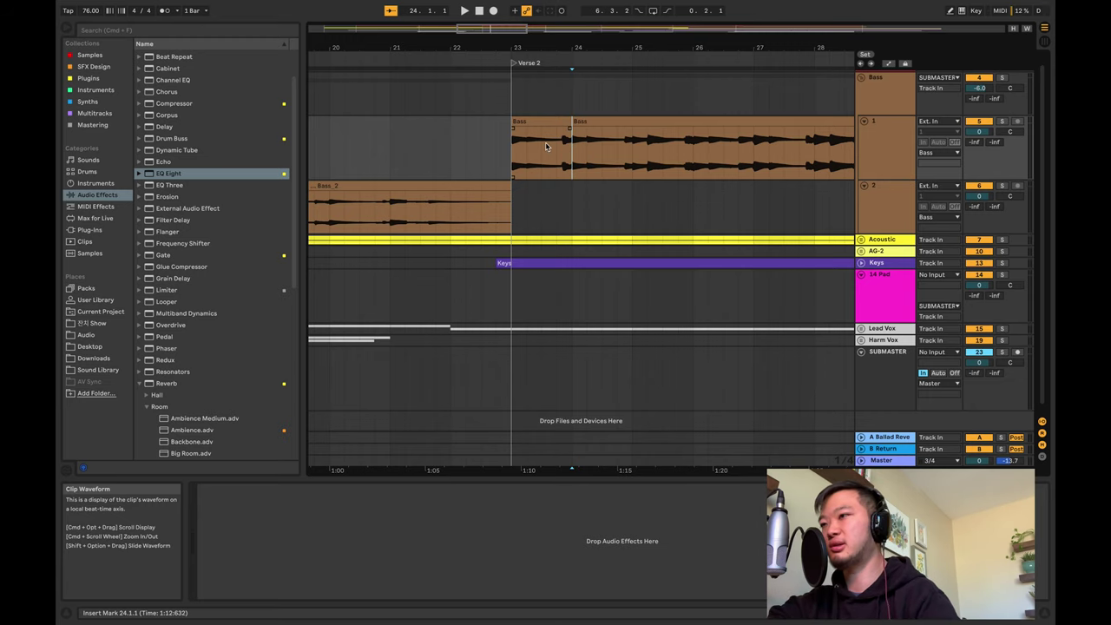
scroll(565, 151, left, 10)
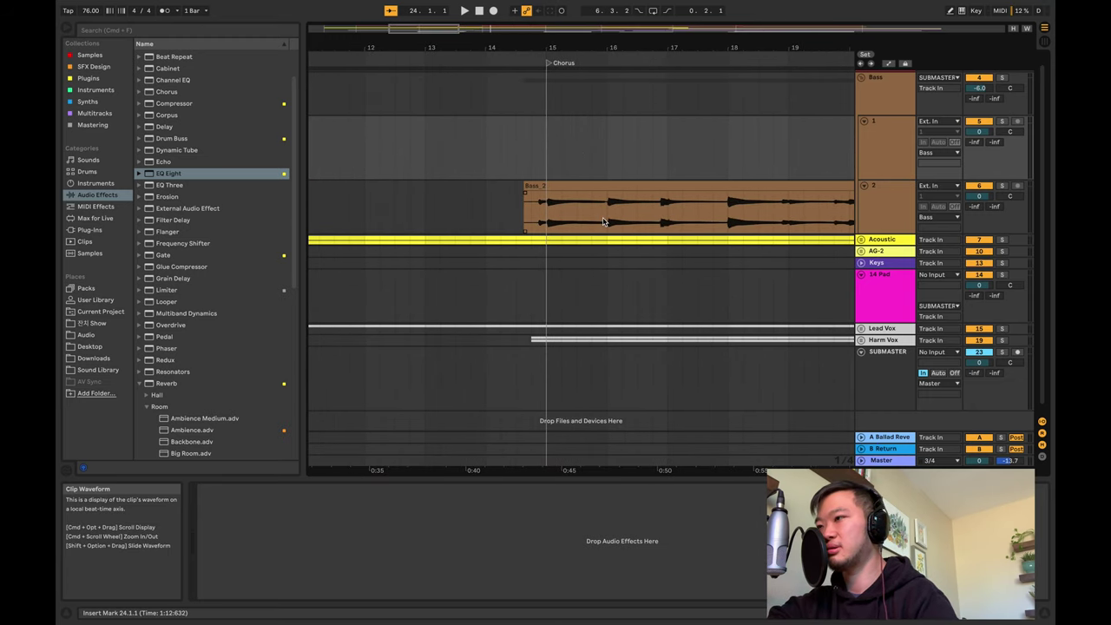
click(606, 223)
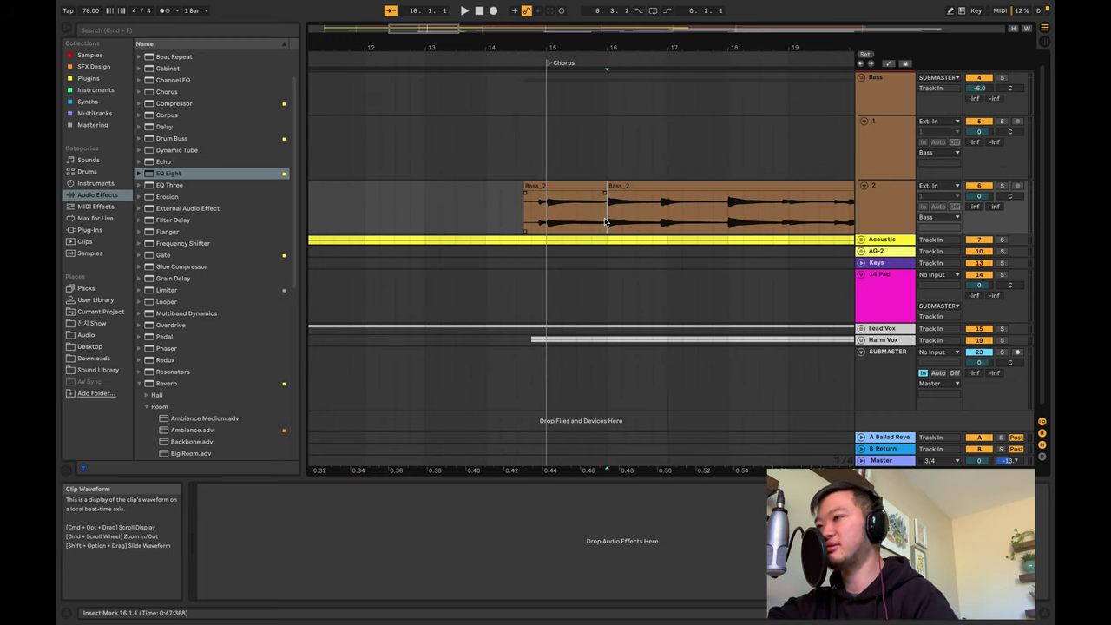
scroll(584, 205, down, 4)
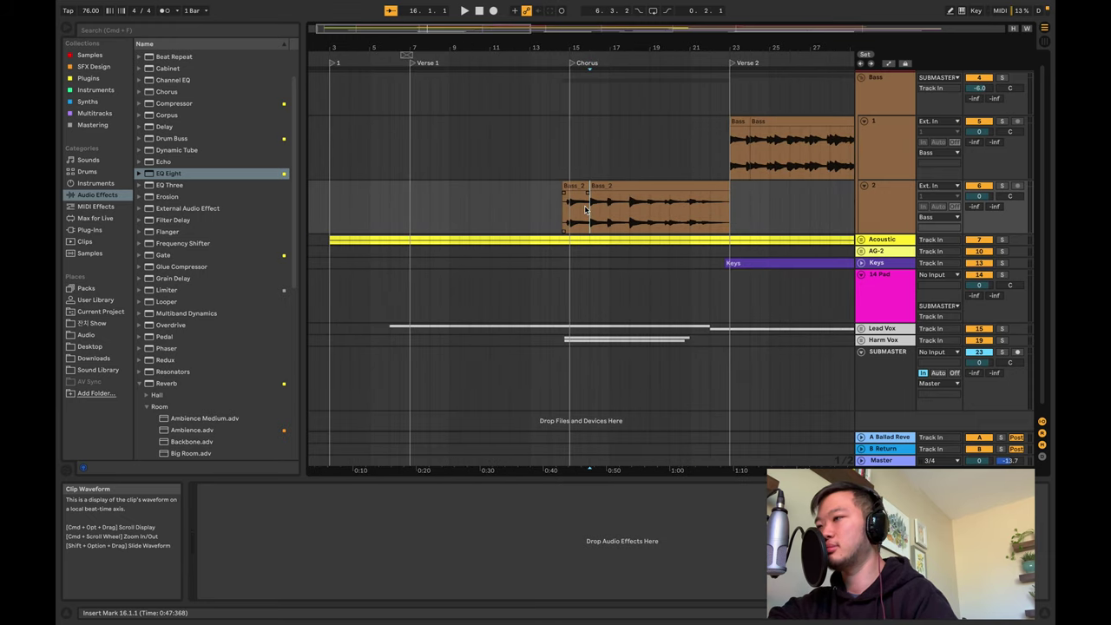
Try swapping the split bass pieces, moving the Bass_2 piece to Verse 2 and the Bass piece to bar 15 on track 1
click(572, 186)
drag(572, 186, 742, 186)
drag(740, 120, 584, 135)
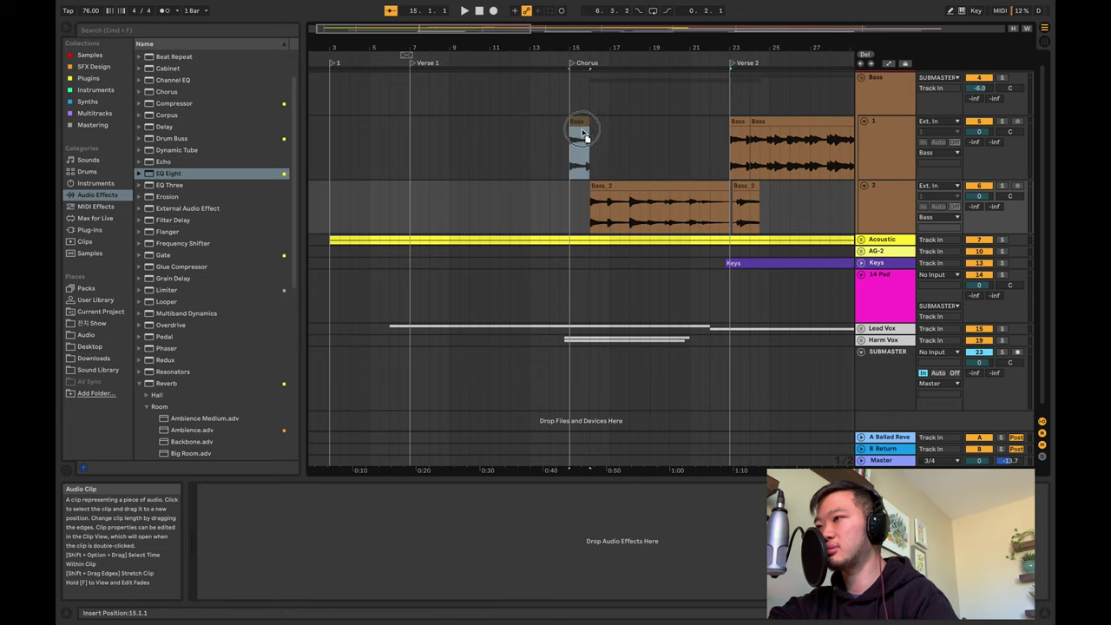
drag(581, 178, 580, 172)
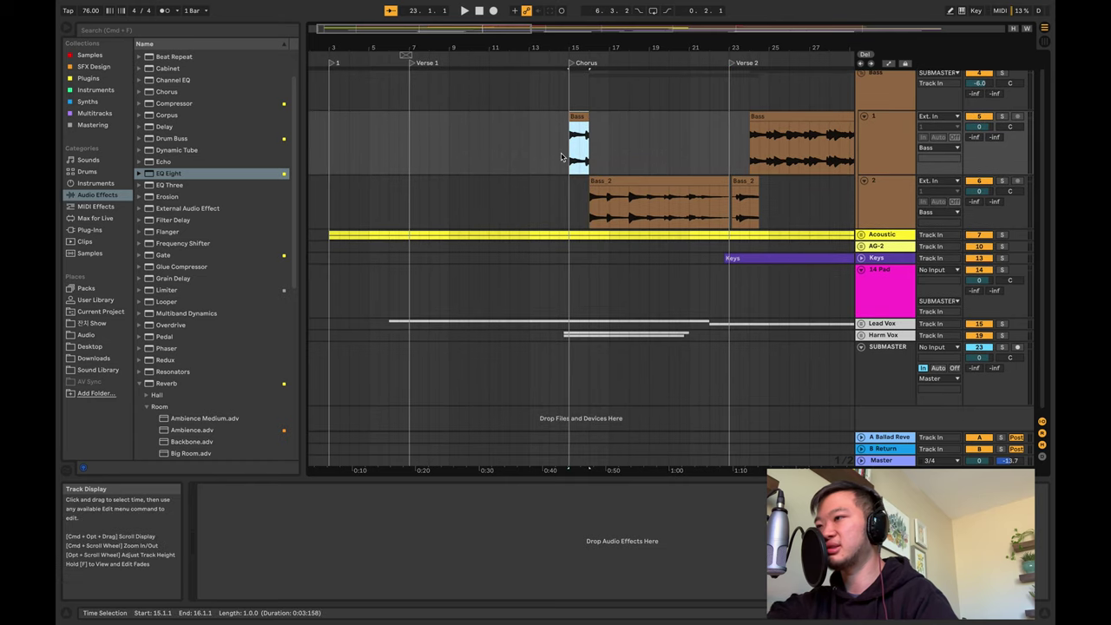
Play the swapped bass pieces at Verse 2 and the first Chorus, and solo bass track 2 to compare them
click(742, 185)
scroll(677, 182, right, 5)
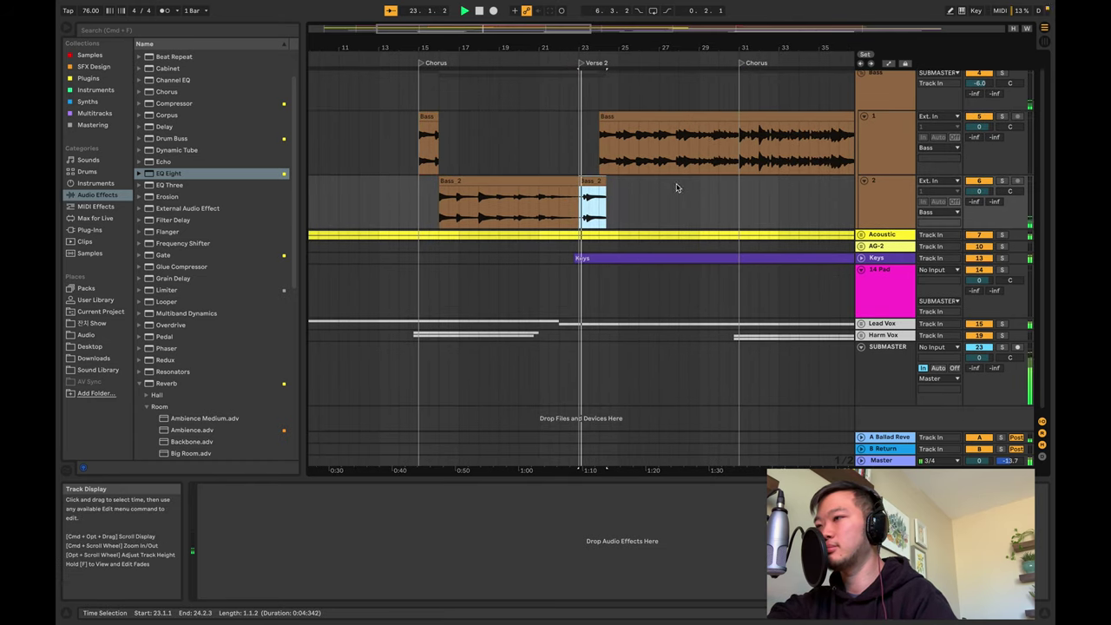
click(413, 196)
key(space)
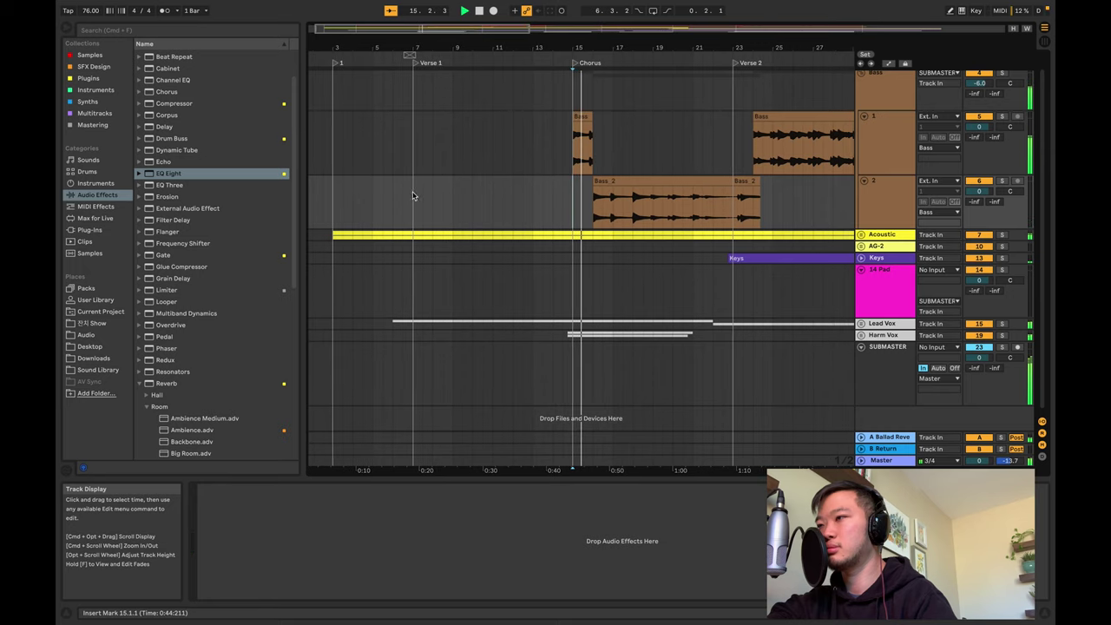
click(546, 202)
click(742, 202)
key(space)
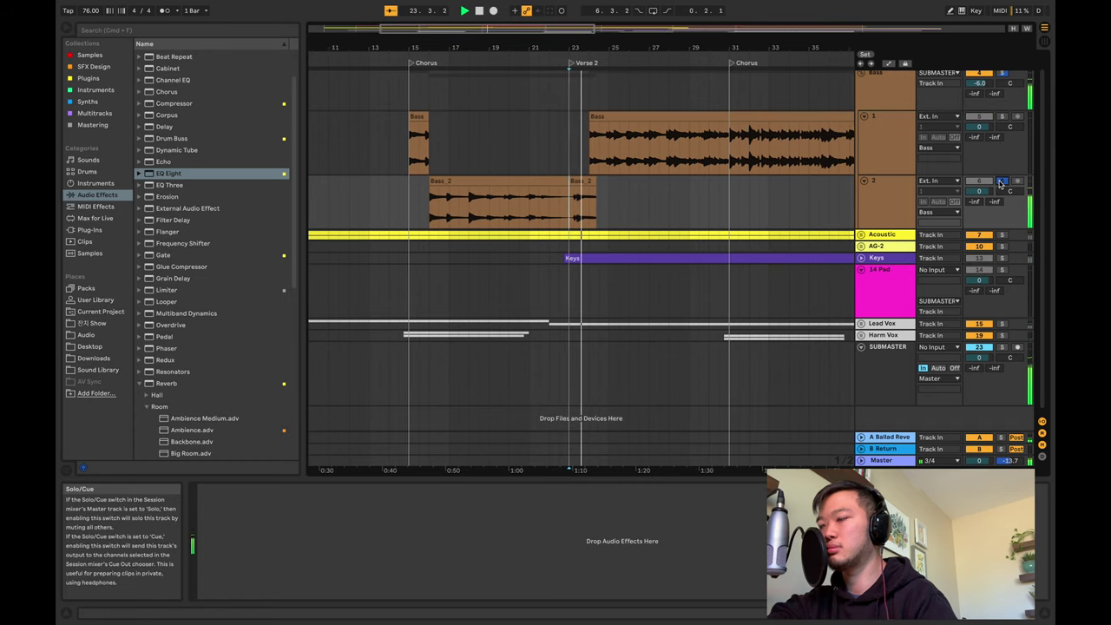
Undo the bass clip swap and both clip splits
click(415, 119)
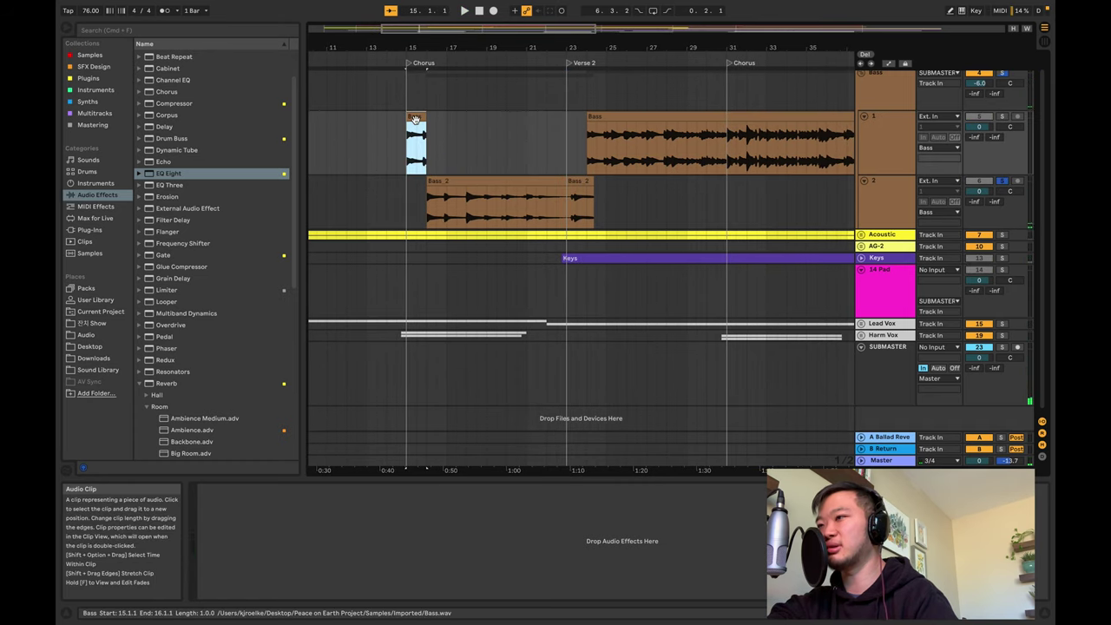
key(super+z)
key(super+z)
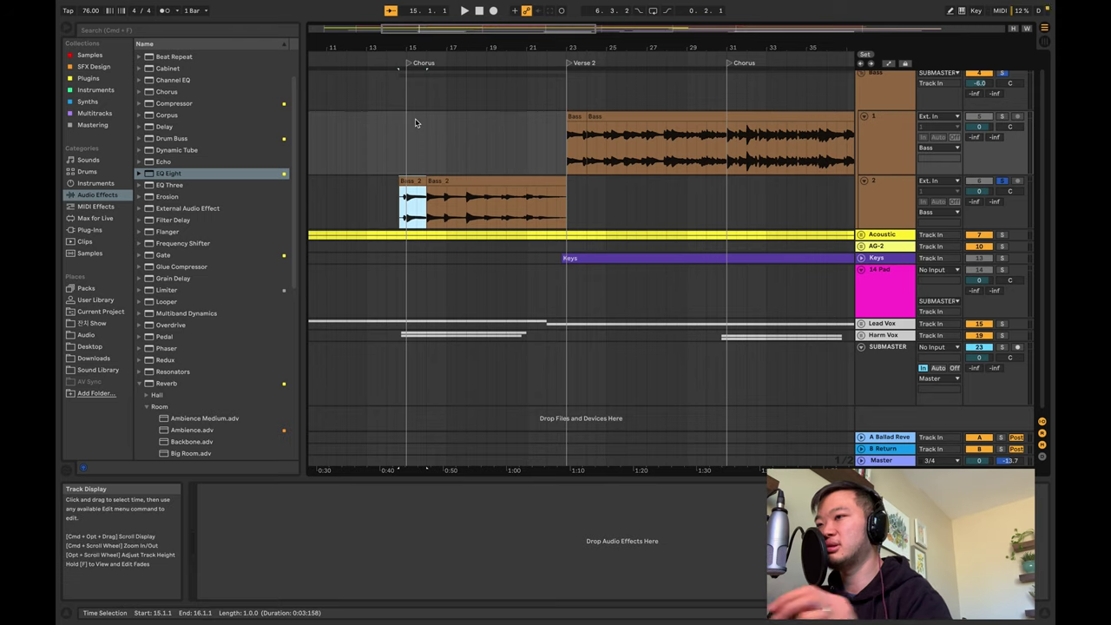
key(super+z)
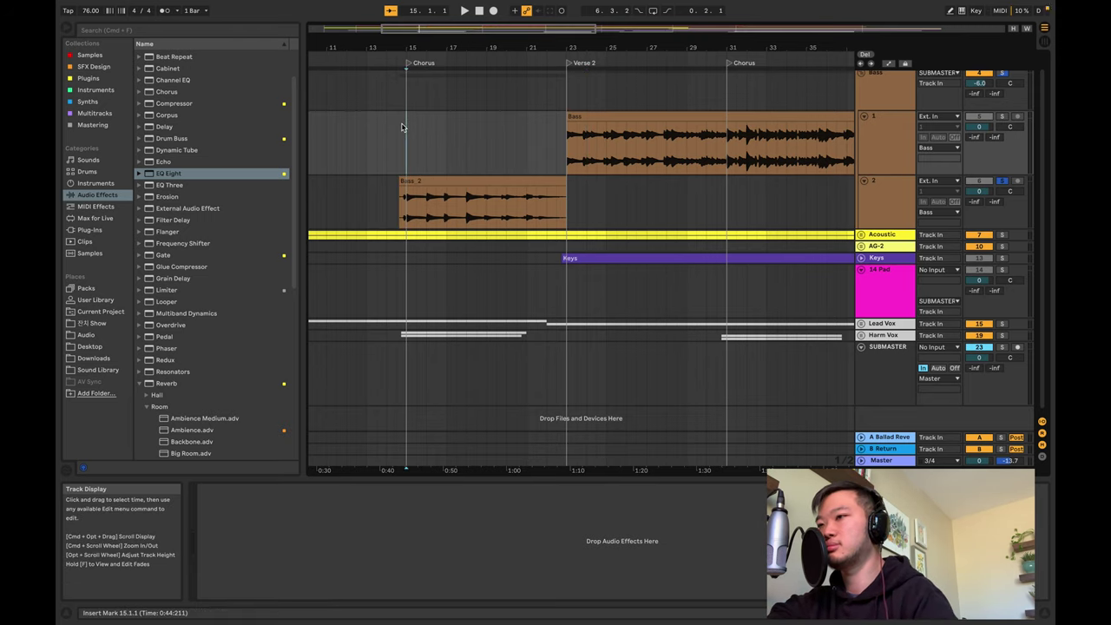
Split the Bass_2 clip on bass track 2 just after the first Chorus starts at bar 15, behind its pickup note
scroll(402, 126, left, 5)
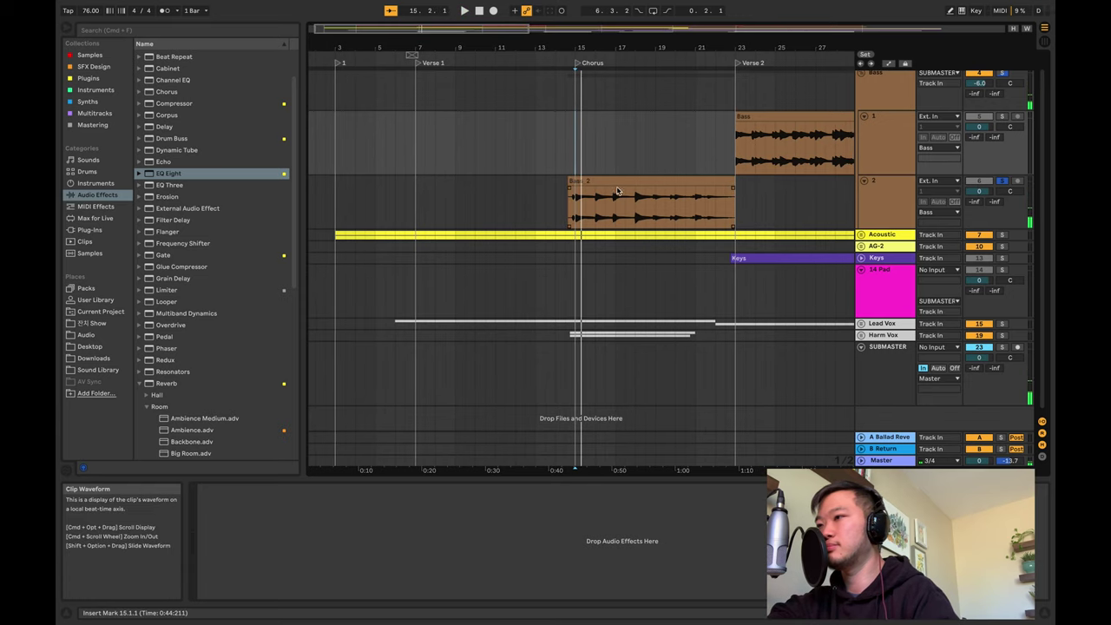
scroll(570, 182, up, 10)
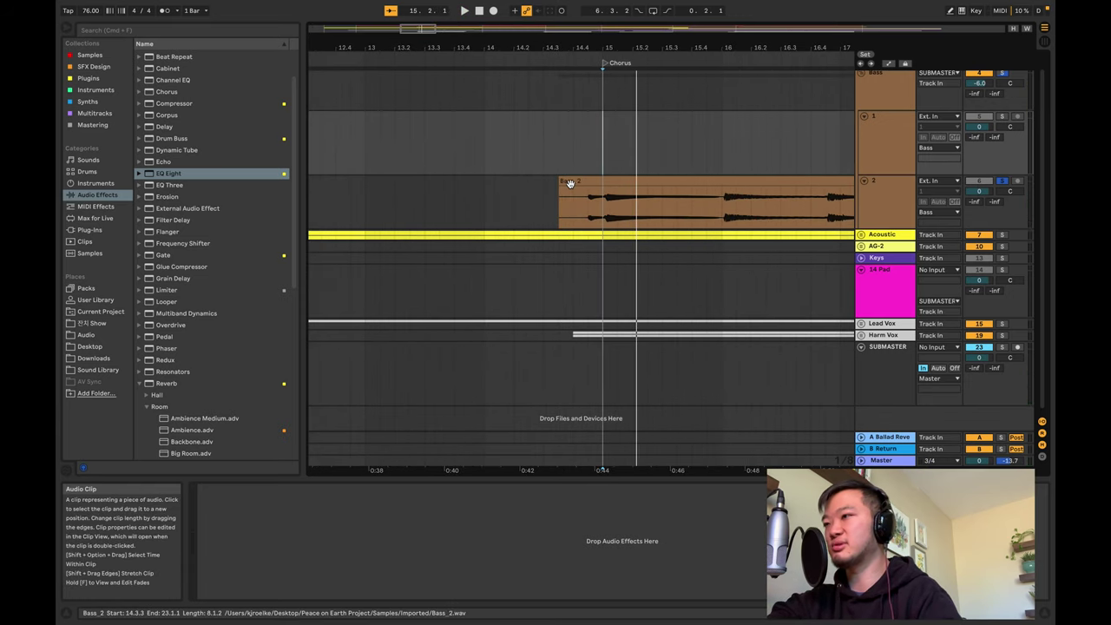
click(612, 212)
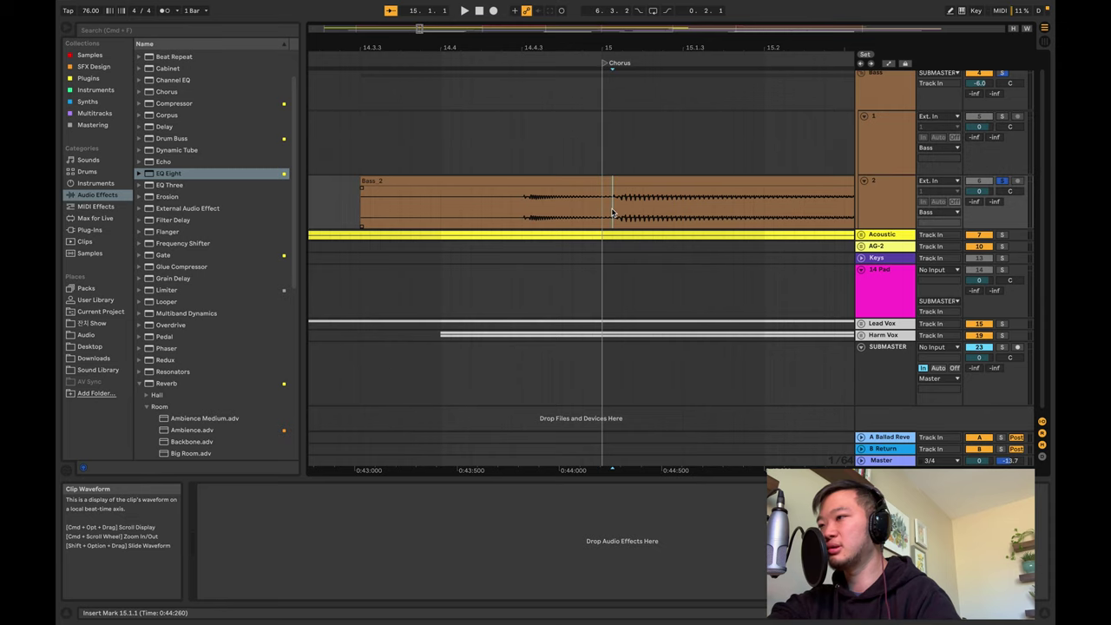
scroll(612, 212, down, 1)
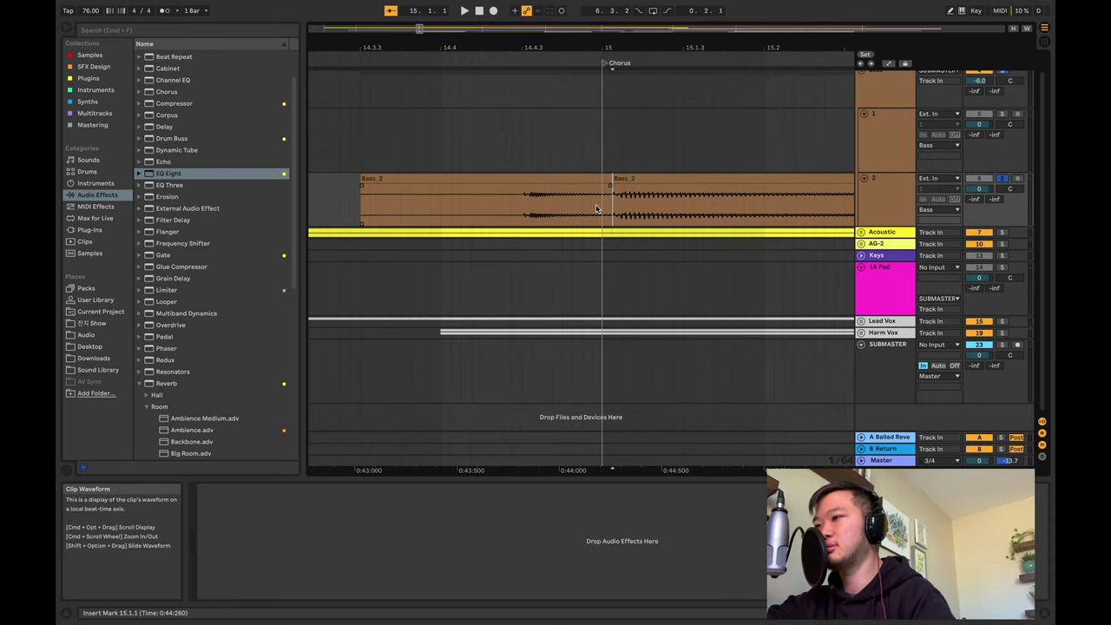
Place the short Bass_2 pickup piece on bass track 1 directly before the Verse 2 Bass clip, and play the transition
scroll(598, 134, down, 10)
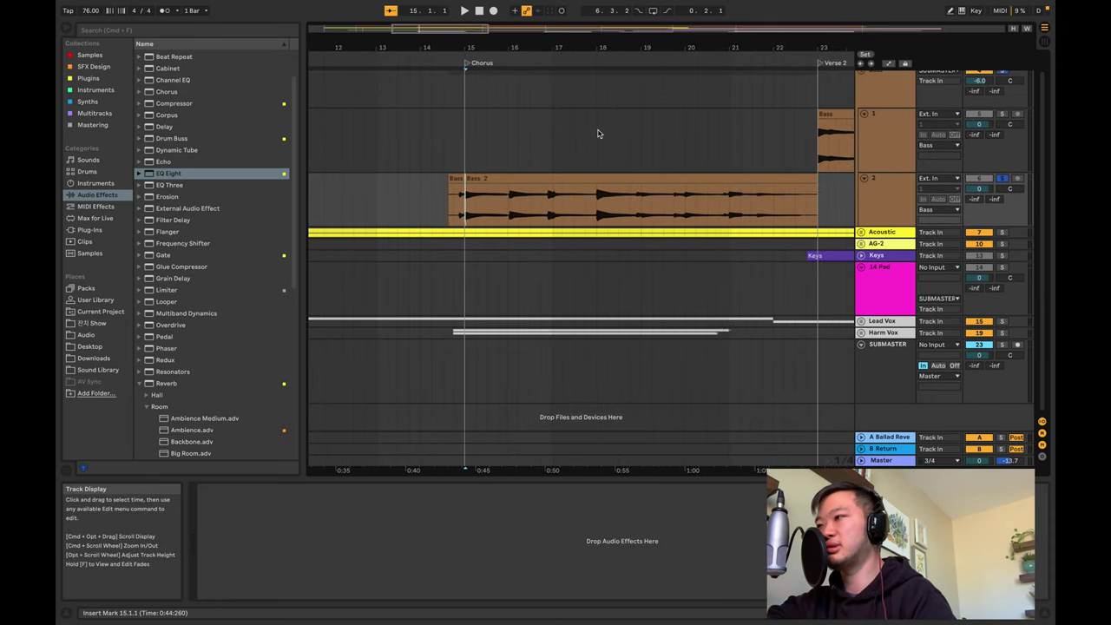
scroll(599, 133, down, 1)
drag(467, 179, 814, 132)
scroll(814, 137, up, 8)
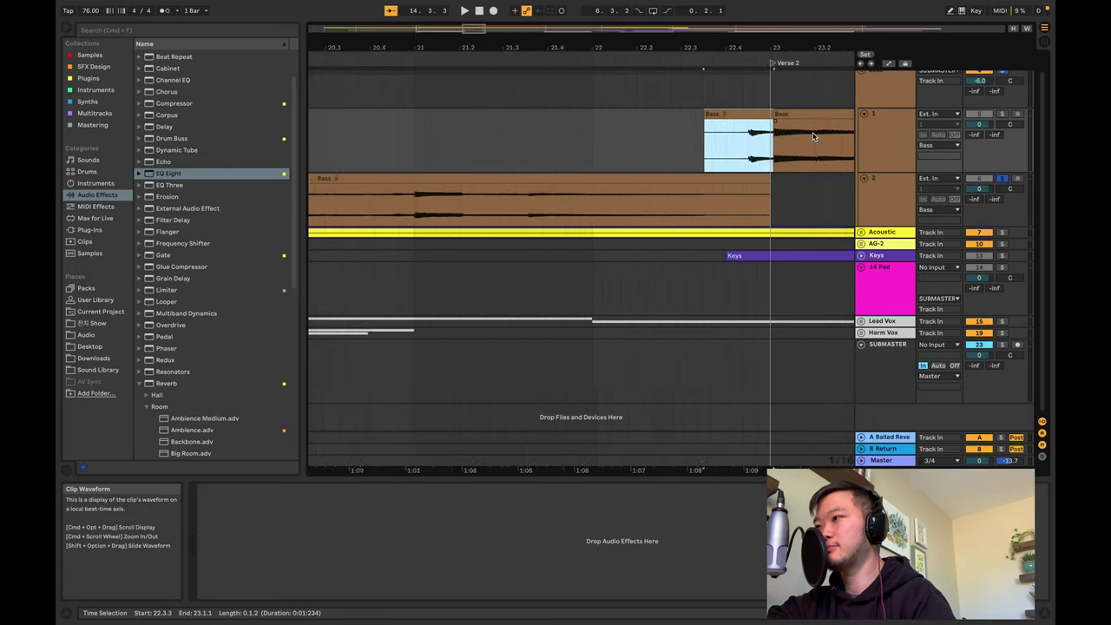
click(591, 141)
key(space)
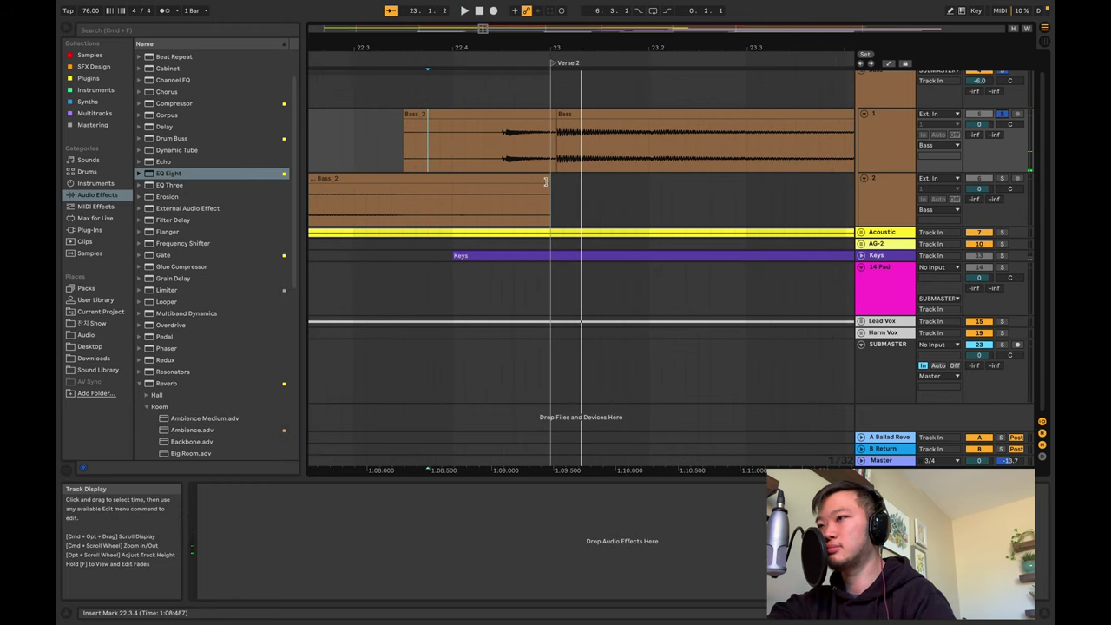
Fade out the Bass_2 clip on track 2 before Verse 2, and fade the track 1 pickup in and crossfade it into the Bass clip
drag(549, 182, 374, 189)
click(351, 155)
key(space)
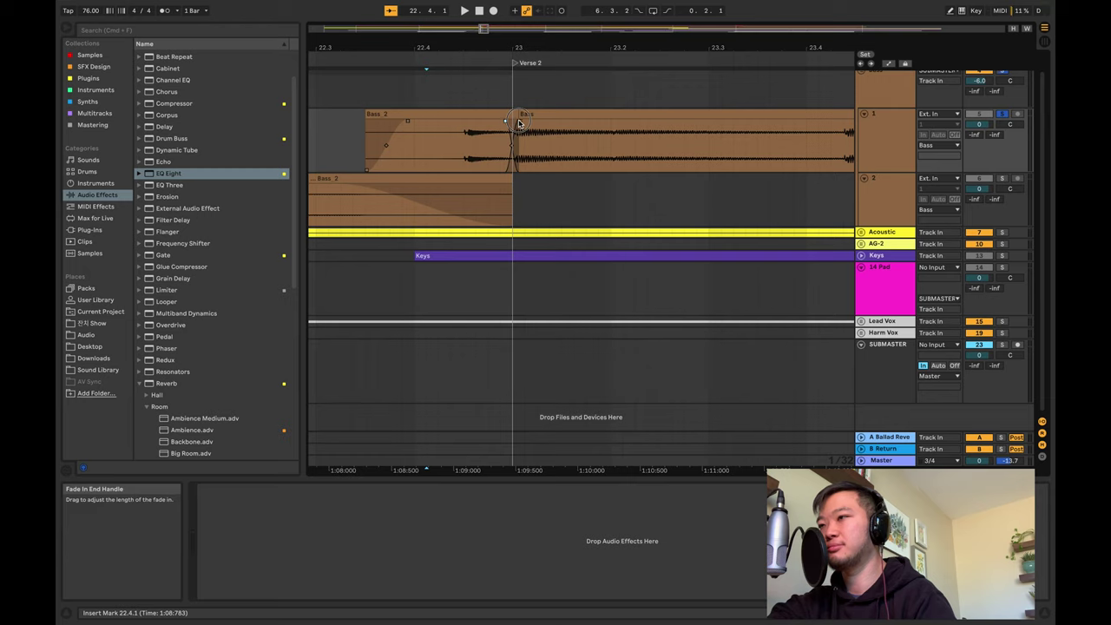
Play the faded bass transition from 22.3.2 into Verse 2, stop playback, and turn off the bass solos
click(341, 136)
key(space)
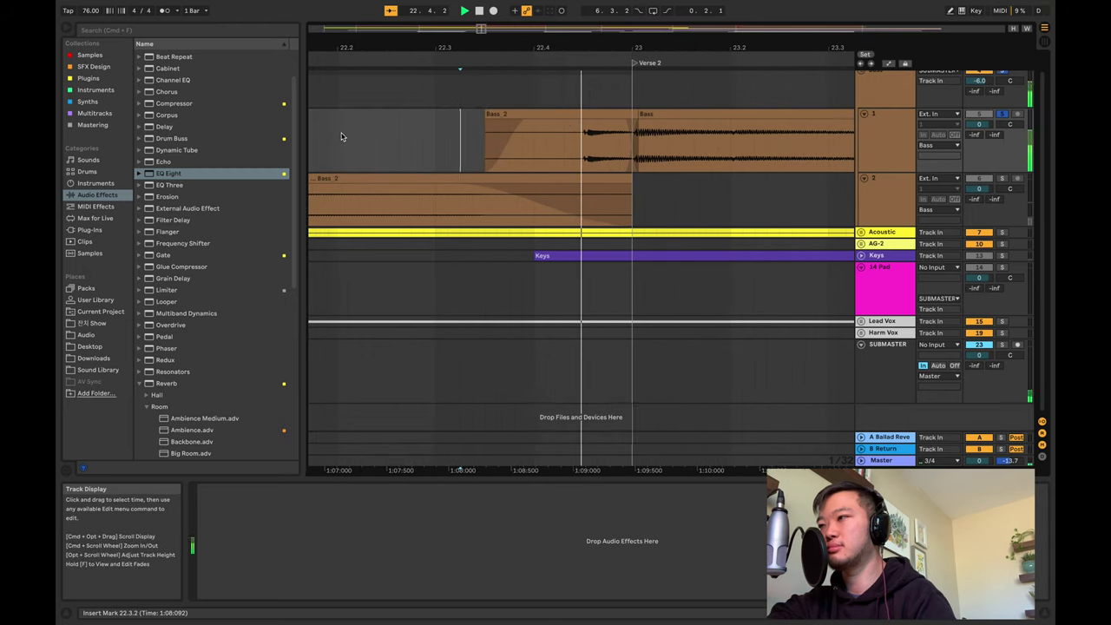
key(space)
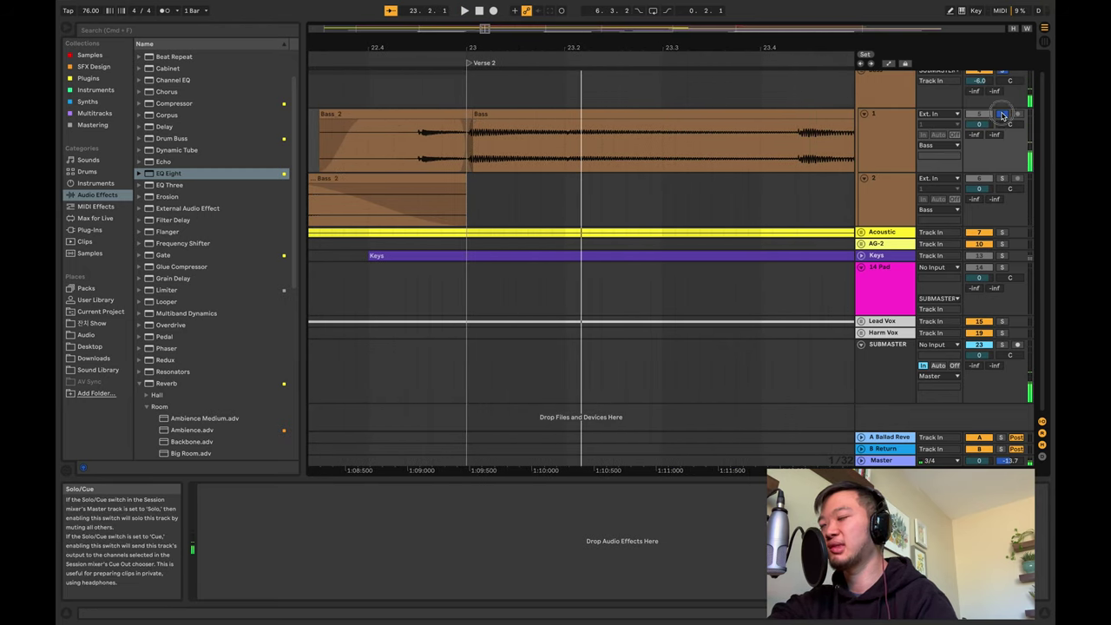
scroll(765, 155, up, 2)
scroll(766, 154, down, 5)
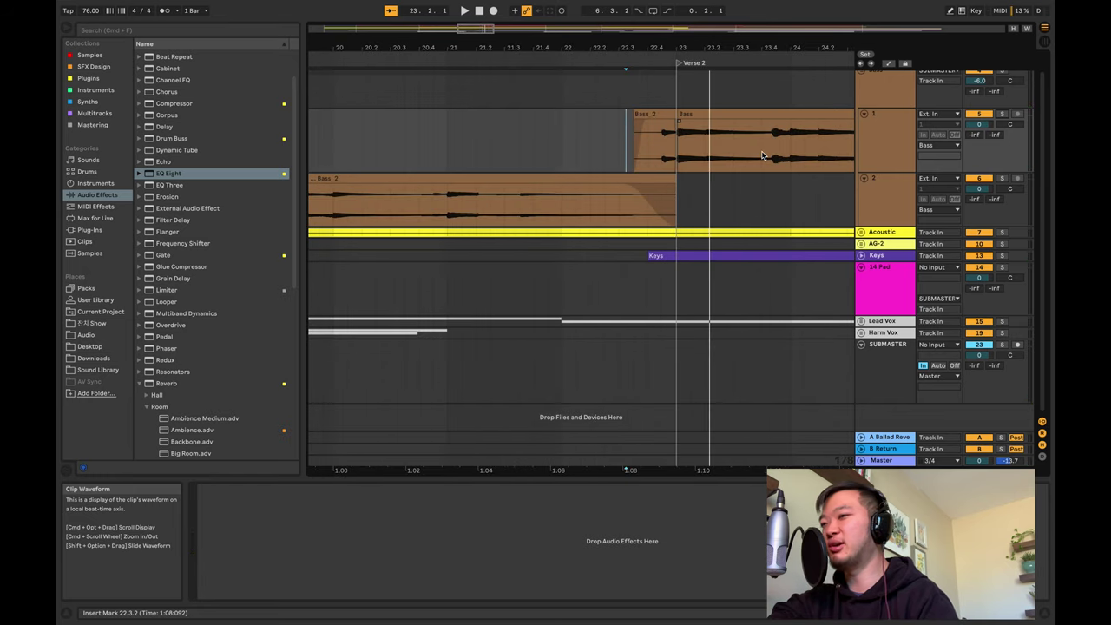
Play the full mix through the first Chorus from bar 15 and follow the bass clips toward Verse 2
scroll(762, 155, left, 10)
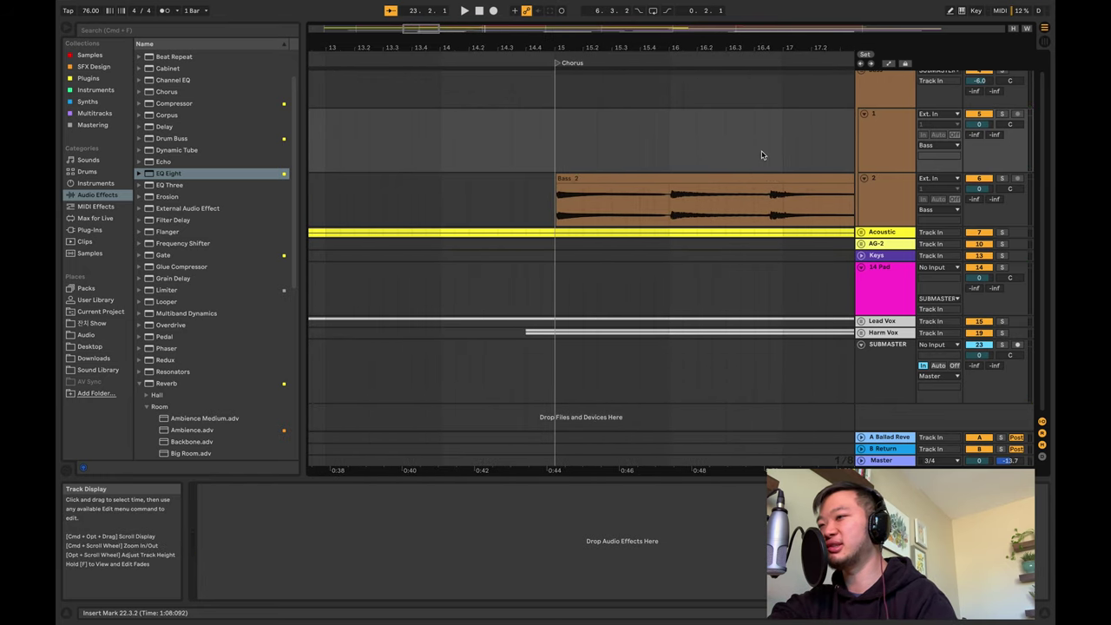
key(space)
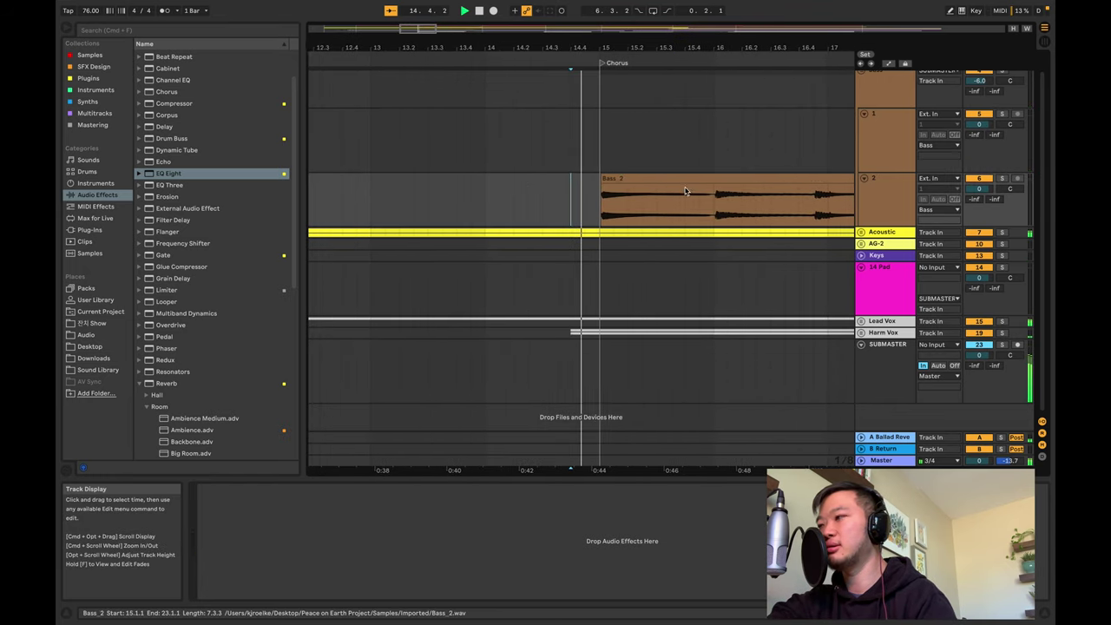
click(550, 209)
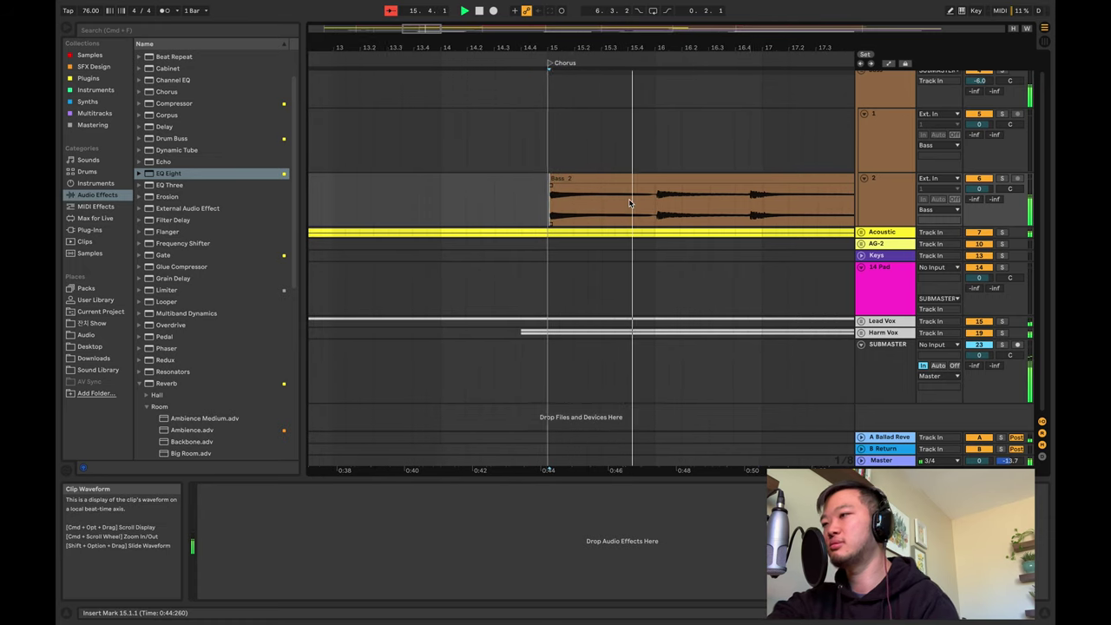
scroll(629, 203, down, 2)
scroll(632, 203, down, 2)
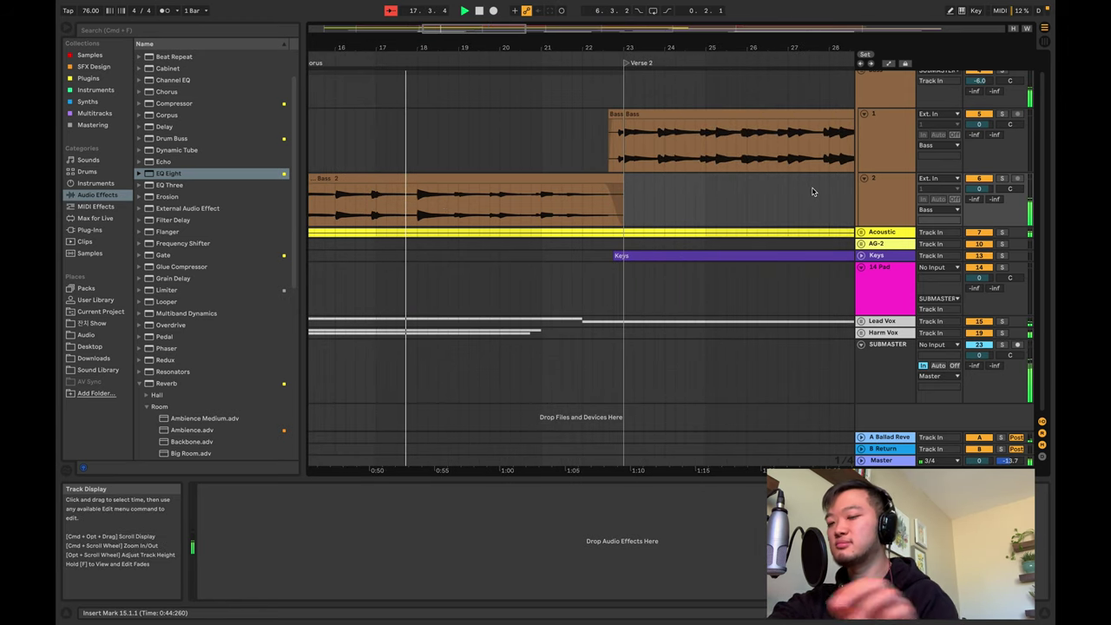
Check the track levels in the mixer during the Chorus and inspect the Harm Vox group's effect chain
key(Tab)
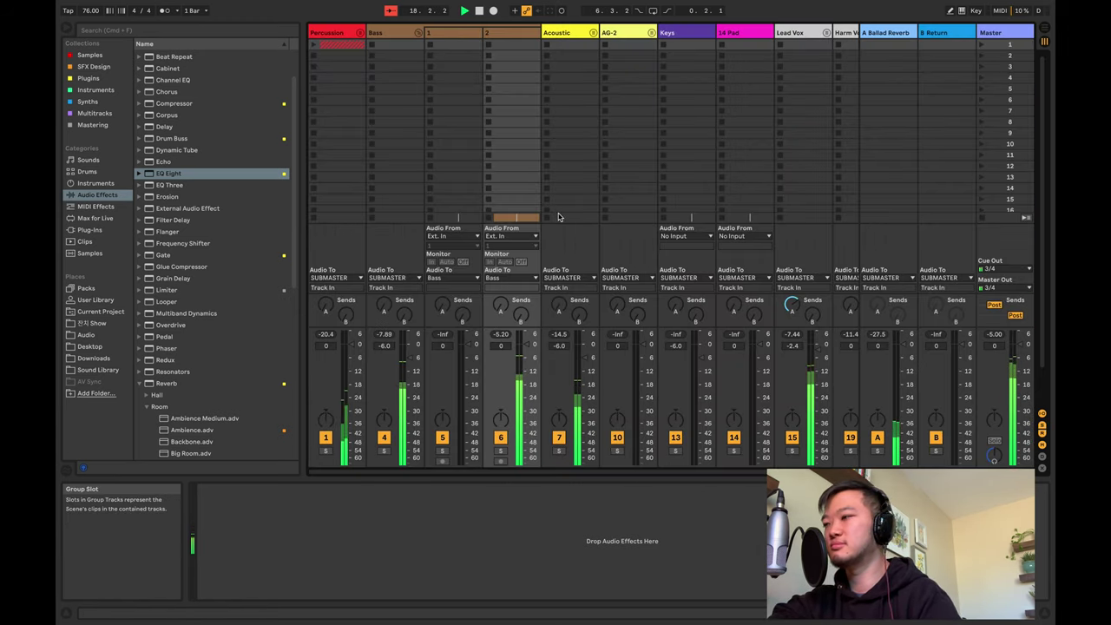
scroll(559, 217, right, 3)
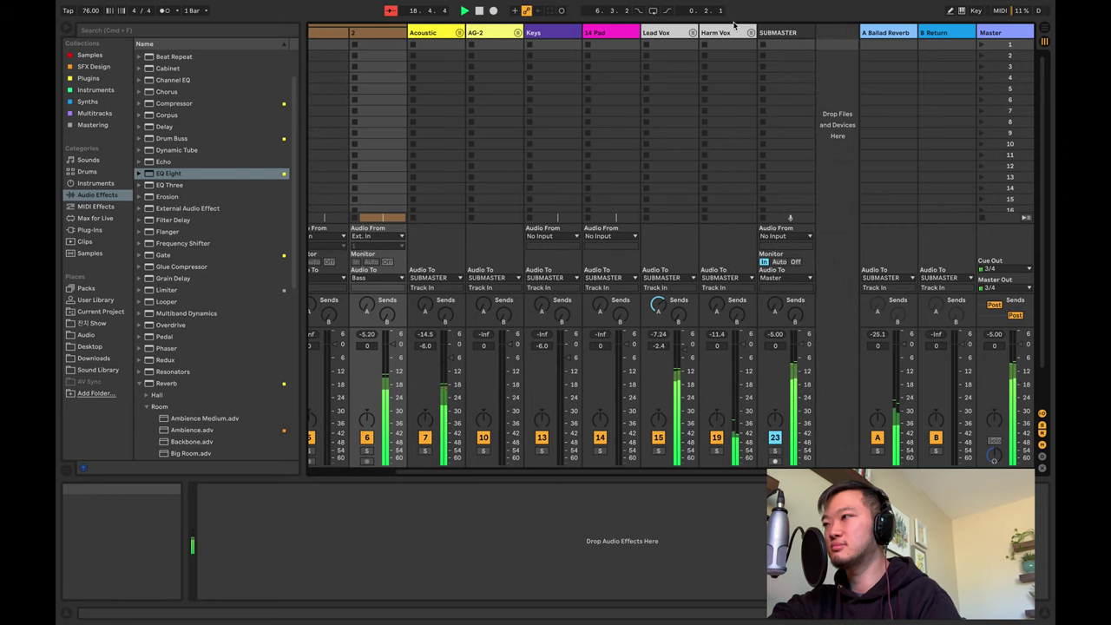
click(724, 91)
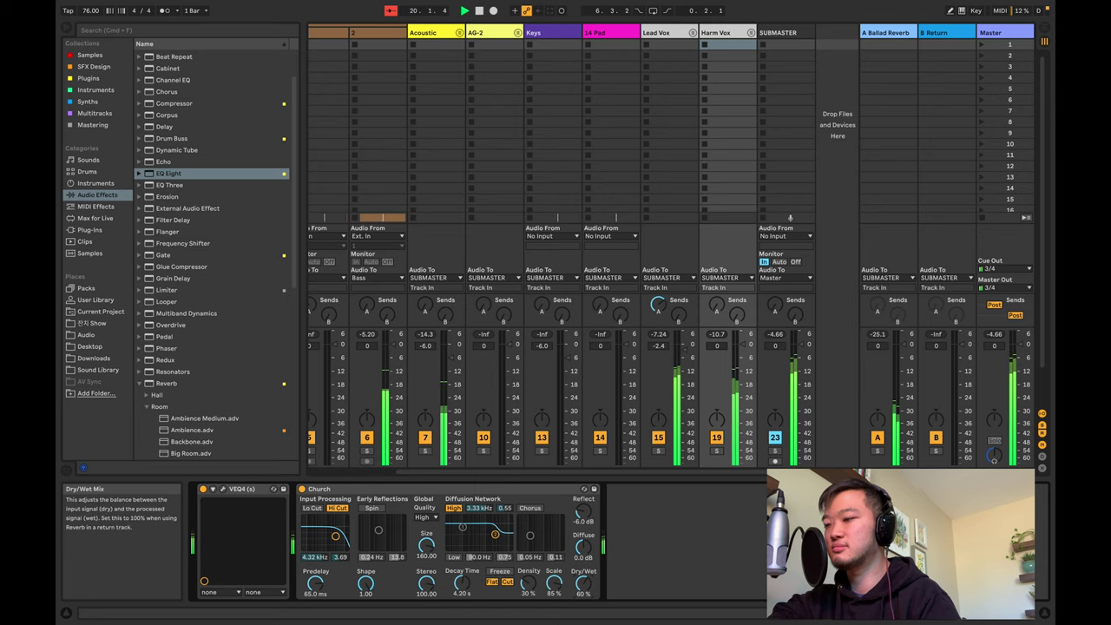
key(Tab)
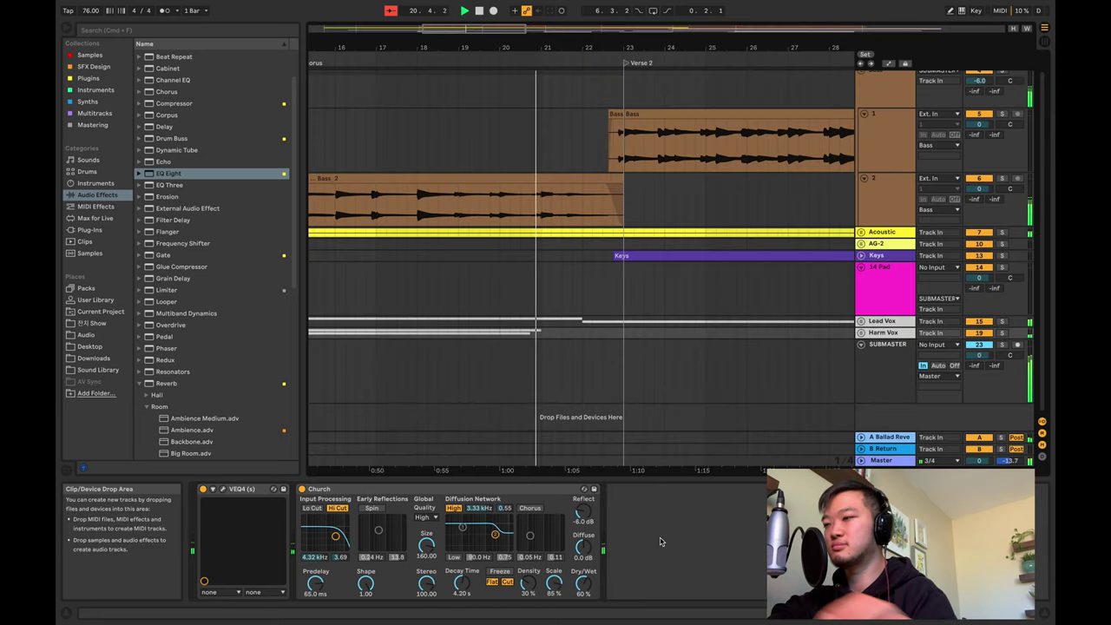
key(Tab)
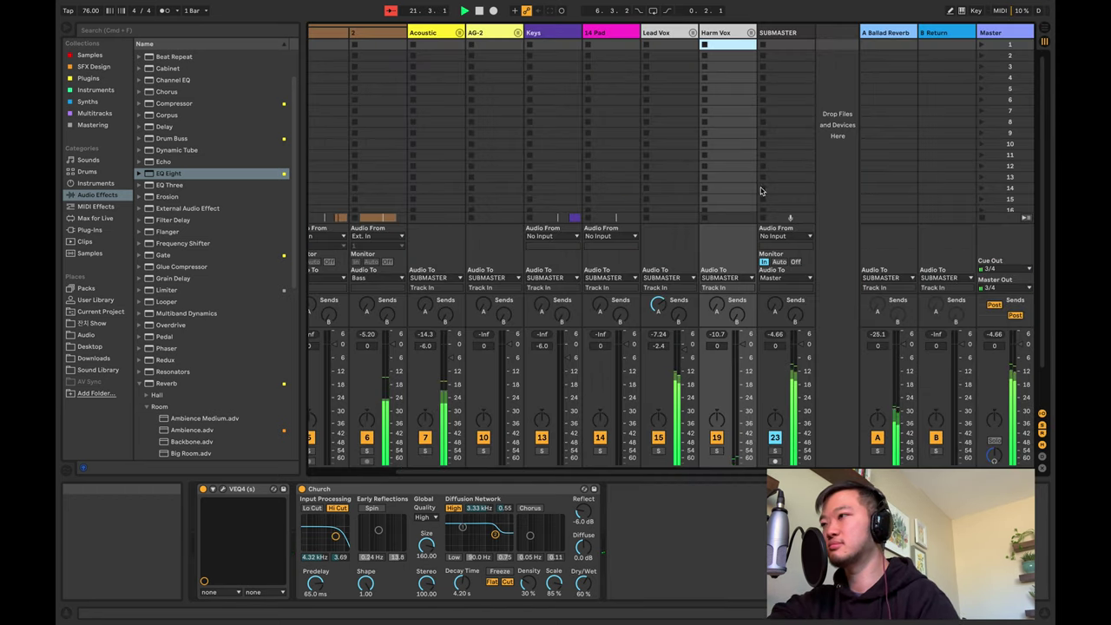
scroll(613, 139, left, 3)
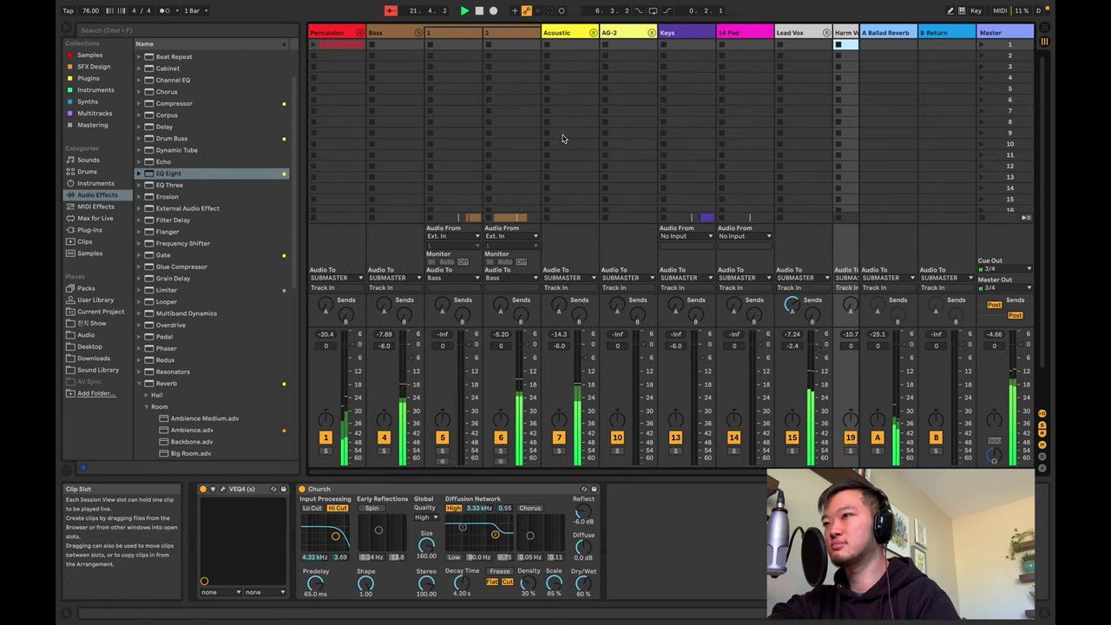
Collapse the Bass group, expand the Lead Vox group, and show track 17's device chain with the Utility device folded
click(418, 33)
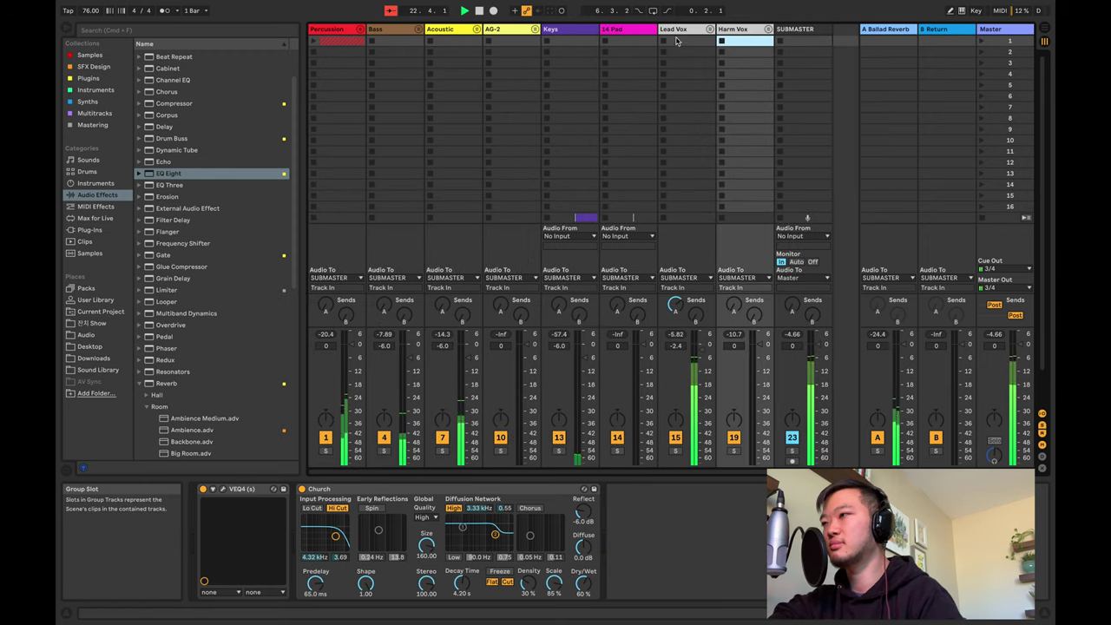
click(673, 212)
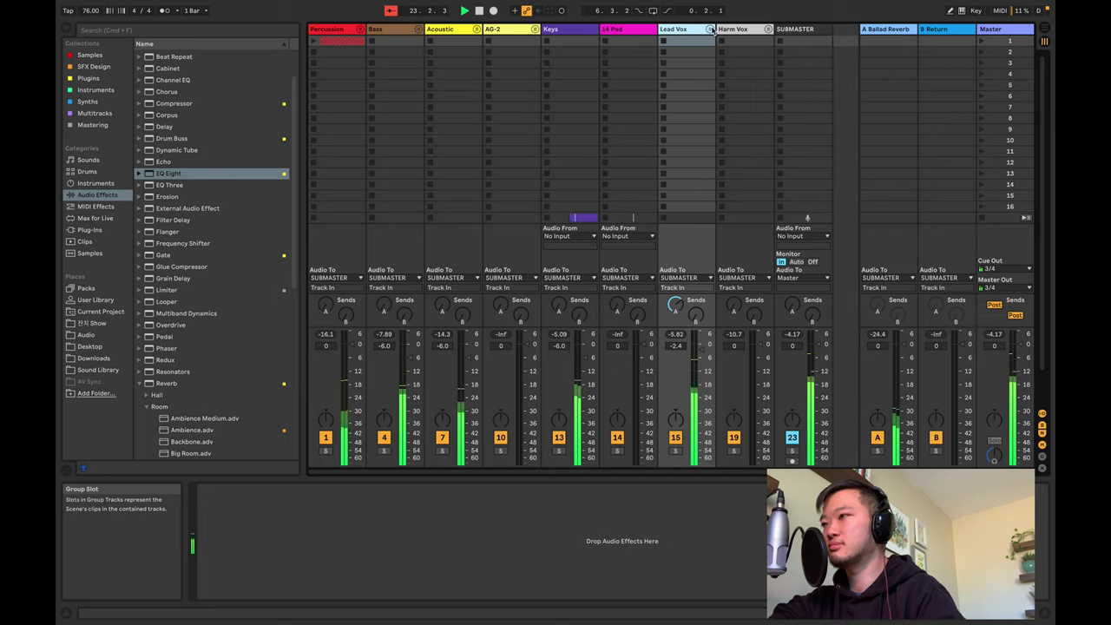
click(710, 29)
click(812, 33)
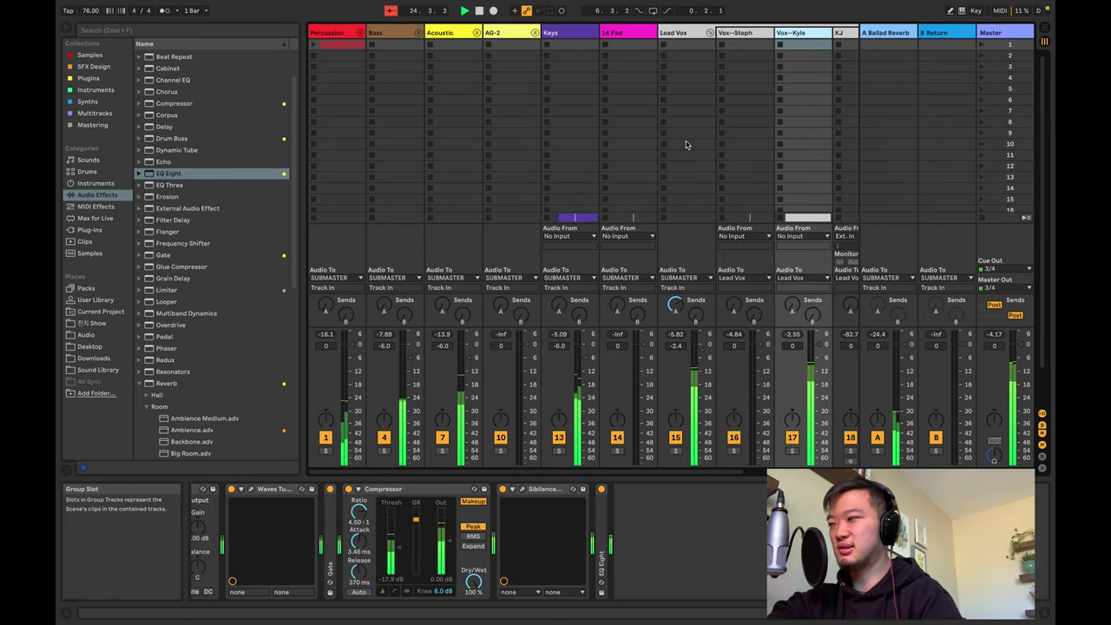
scroll(707, 551, left, 2)
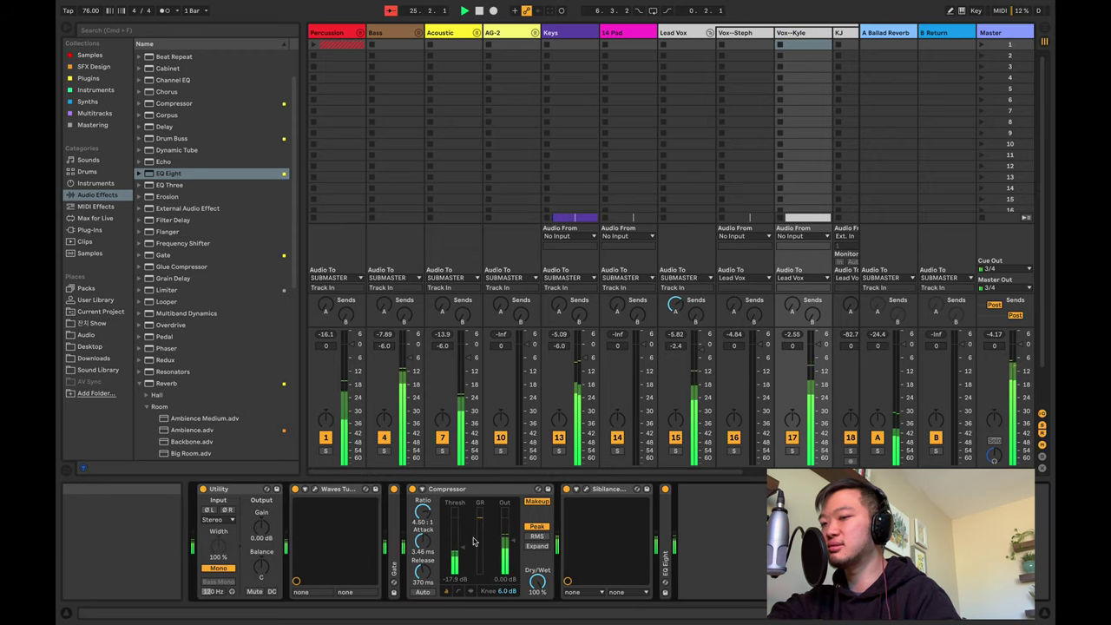
double_click(227, 490)
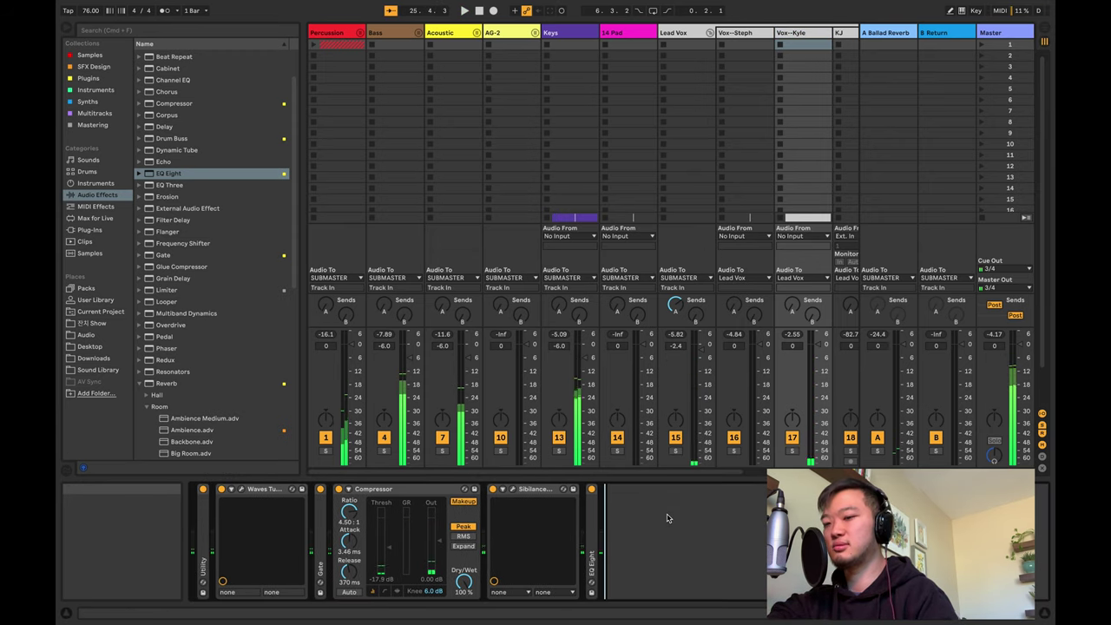
Unfold vocal track 17 in the arrangement and play Verse 2 from 23.4.1
key(Tab)
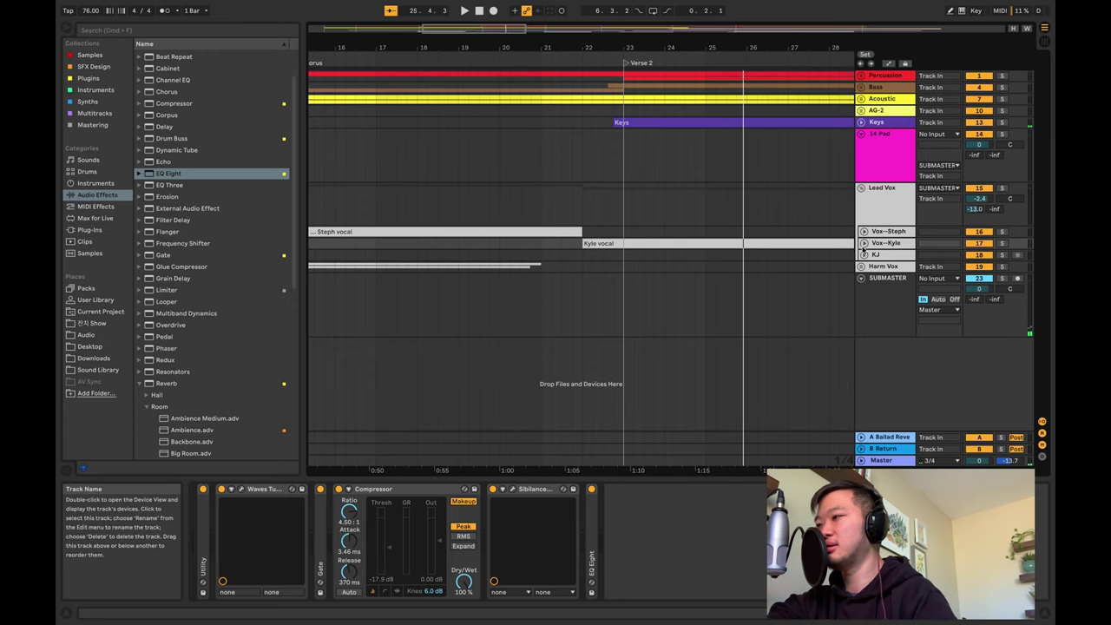
click(864, 243)
scroll(658, 263, down, 1)
scroll(658, 263, up, 3)
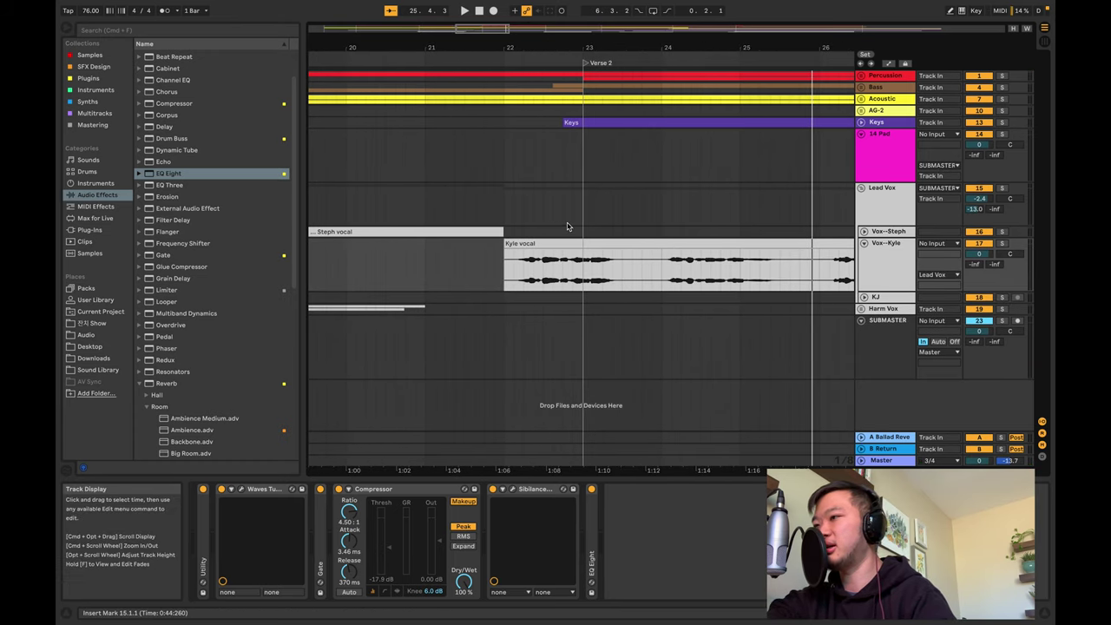
click(565, 221)
click(639, 230)
scroll(636, 231, right, 3)
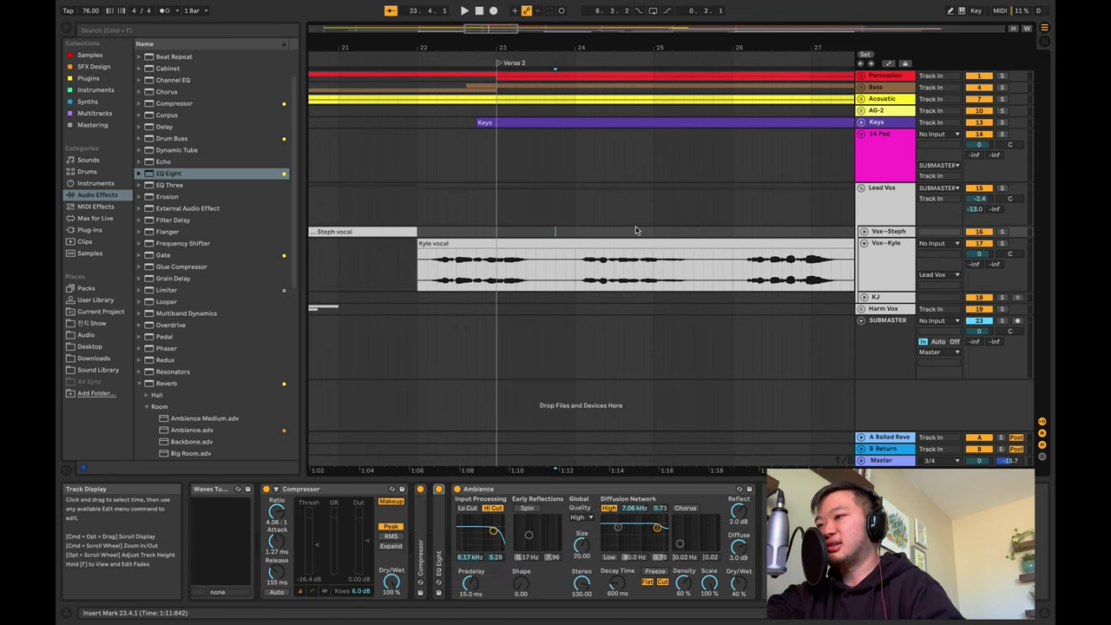
key(space)
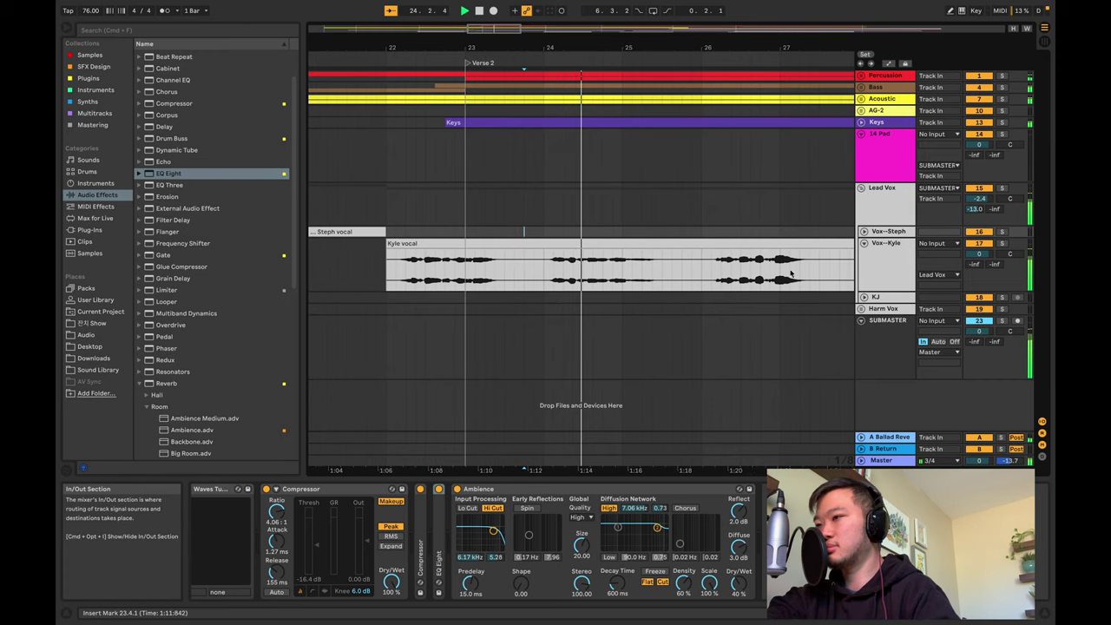
Automate track 17's volume with a short bump up to about 6.0 dB just after bar 25, and play from 24.4.1
key(a)
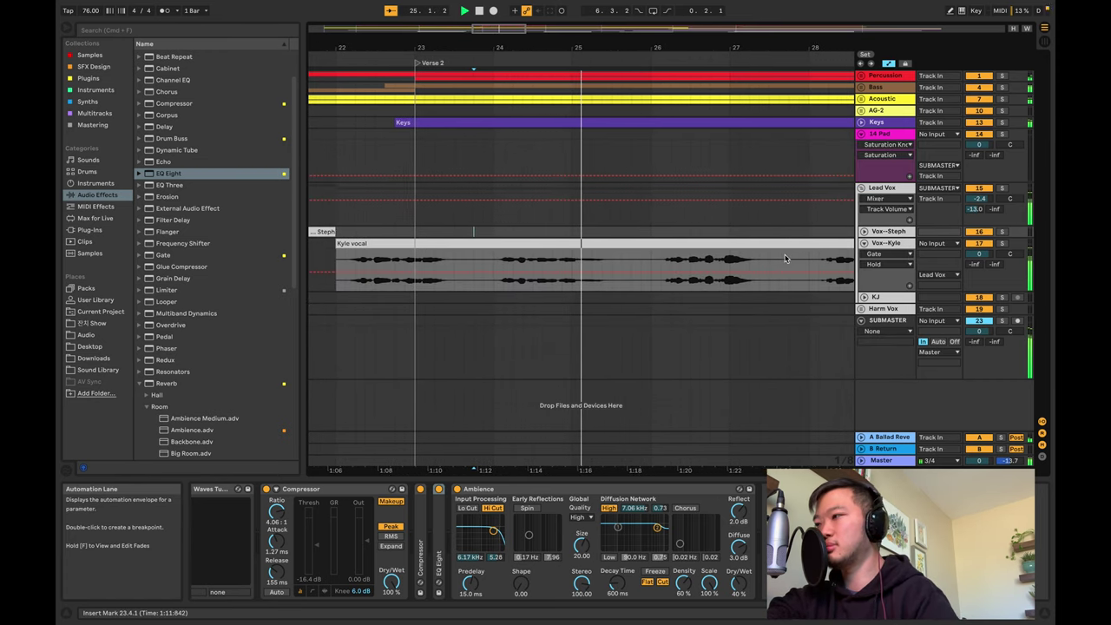
click(978, 254)
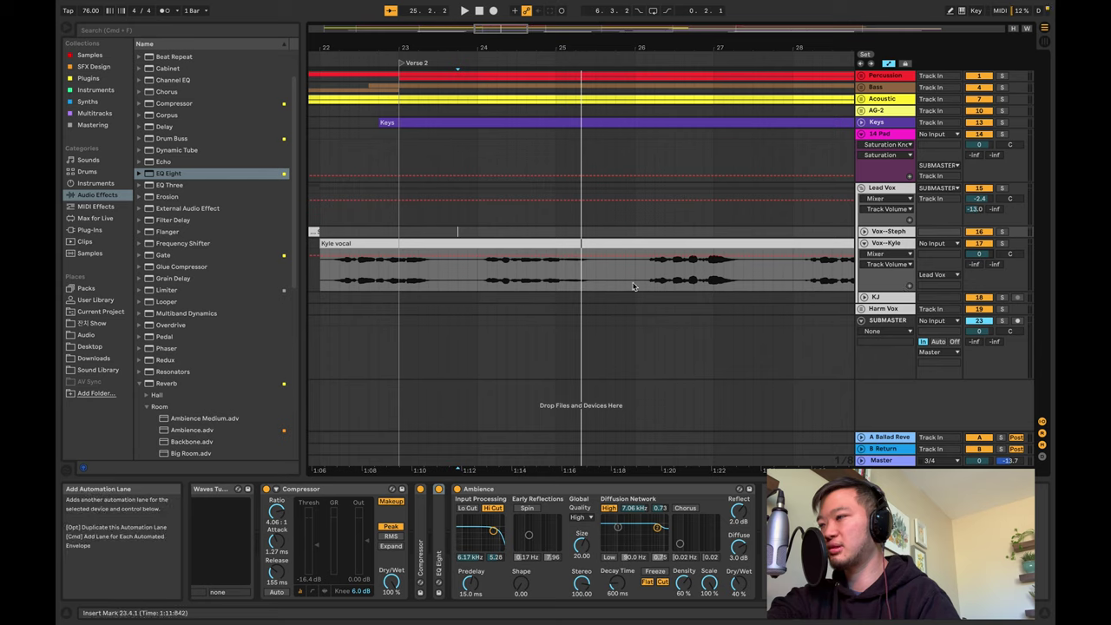
click(601, 258)
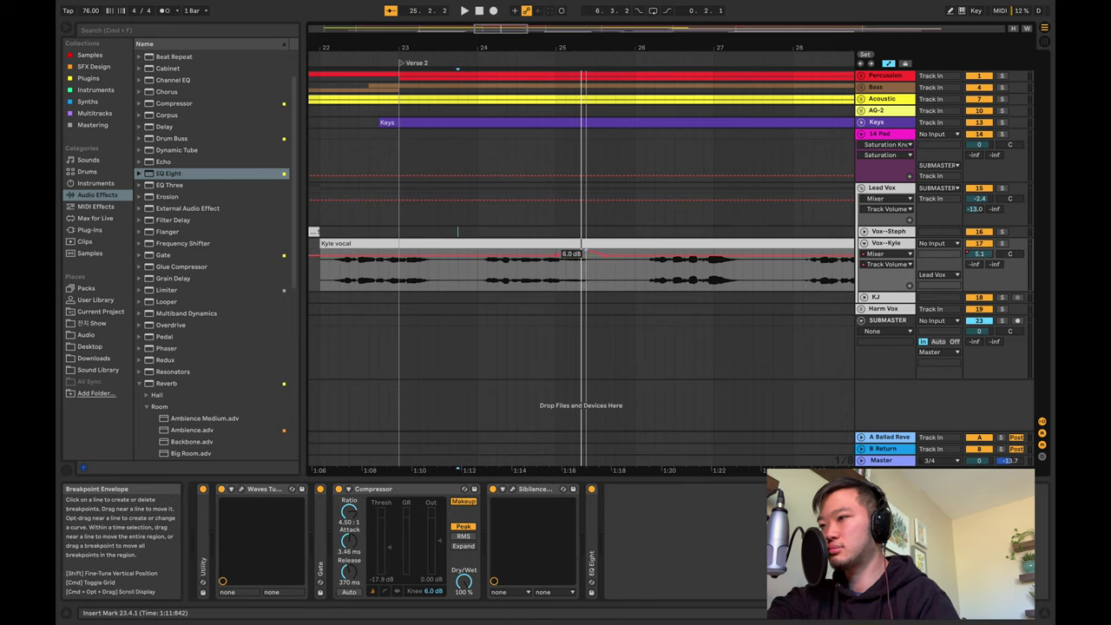
click(535, 285)
key(space)
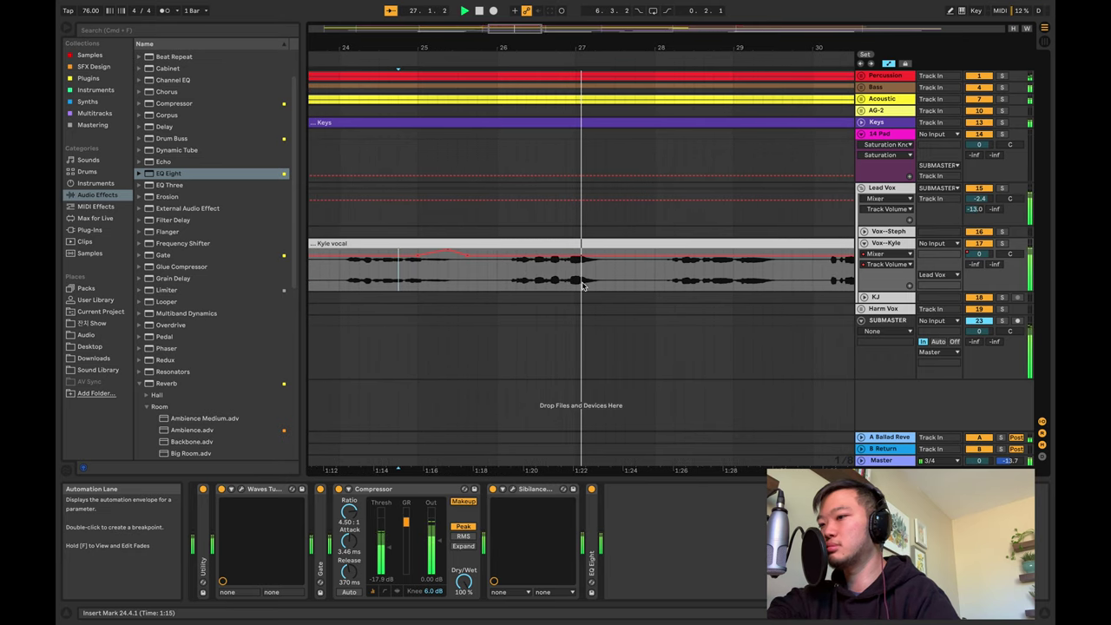
Copy the Ambience reverb from vocal track 16 to the end of track 17's device chain, and resume playback
click(882, 231)
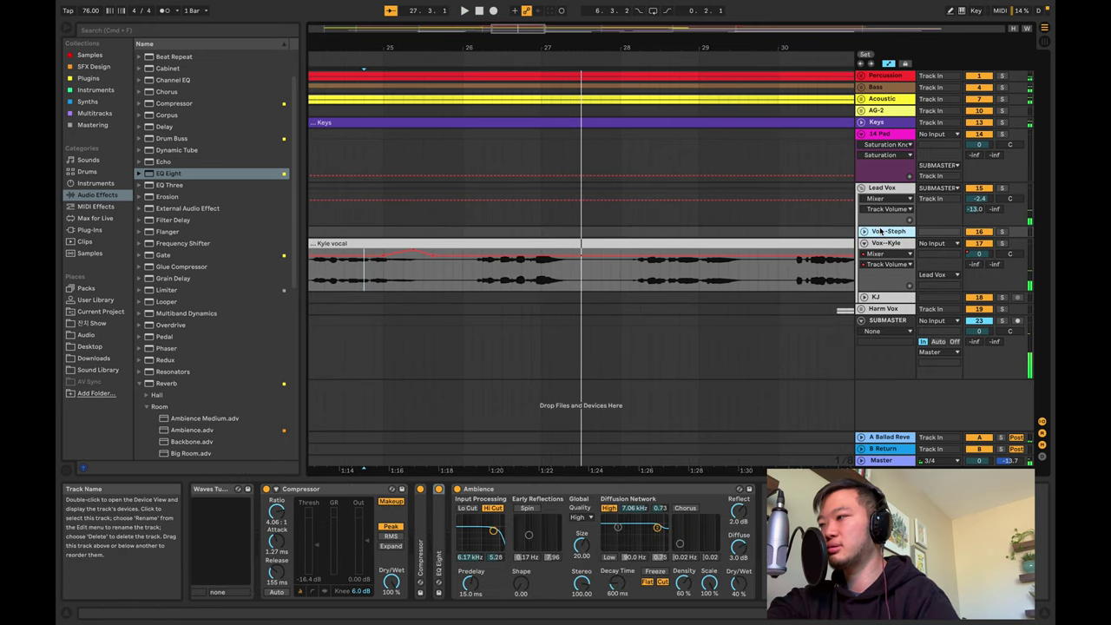
drag(617, 491, 697, 434)
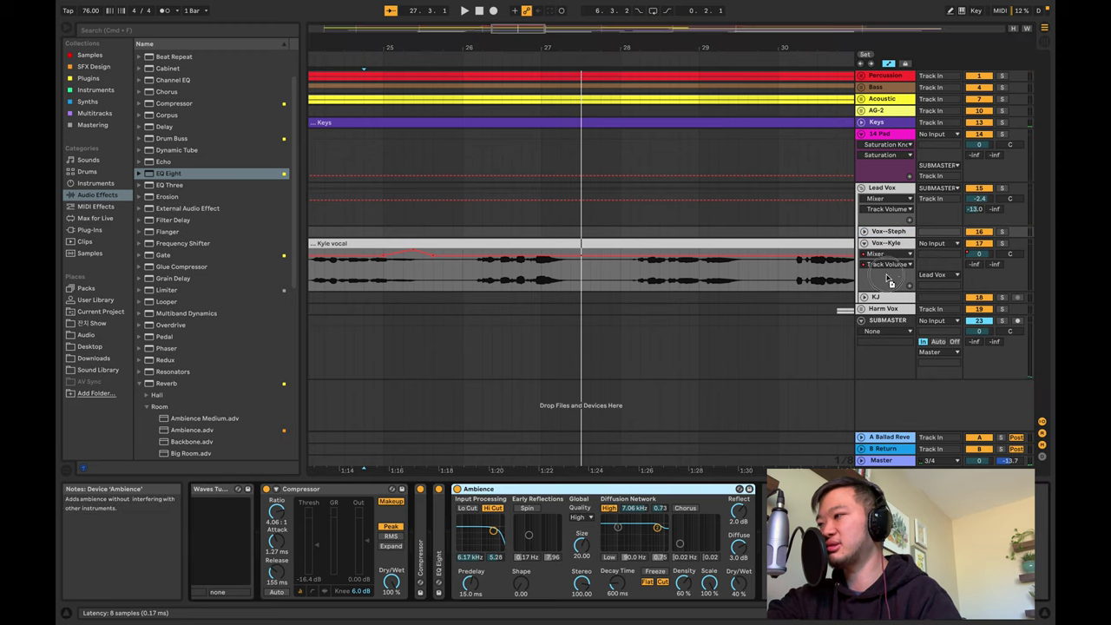
click(776, 362)
key(space)
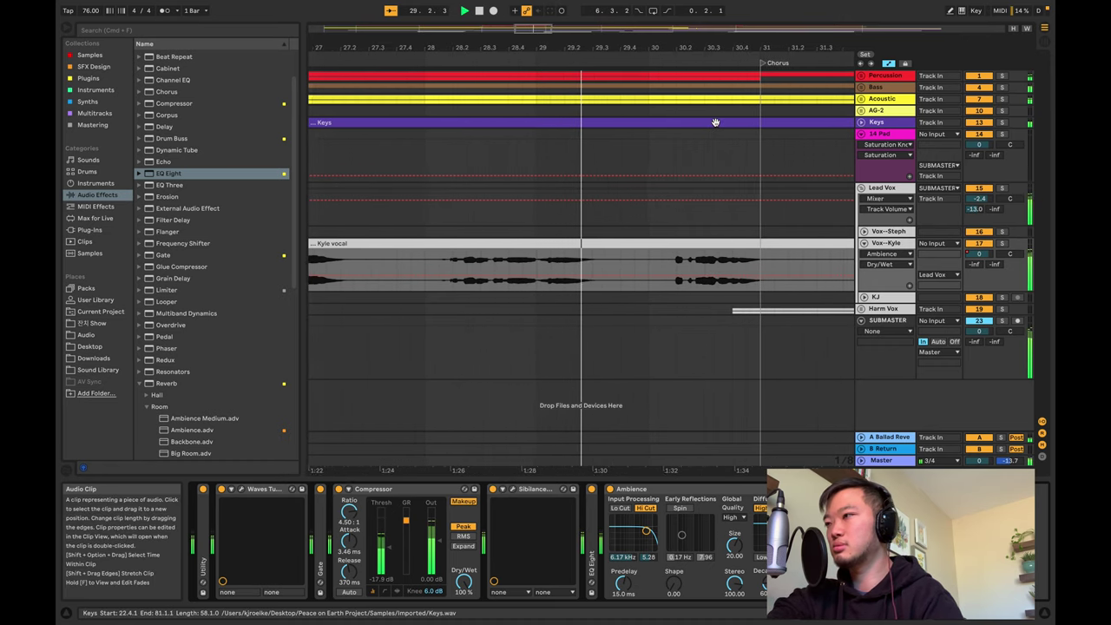
Unfold the Harm Vox group, set its volume to -1.5 dB, and continue playback from 36.1.1 before the Bridge
key(minus)
key(minus)
key(minus)
key(minus)
key(minus)
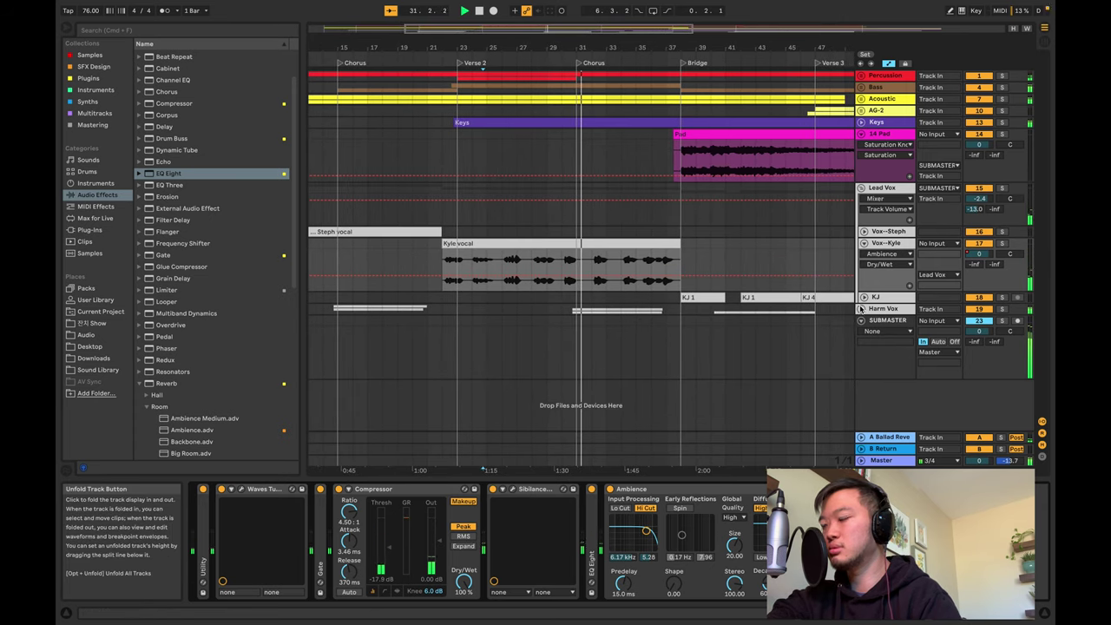
click(863, 309)
drag(979, 320, 978, 330)
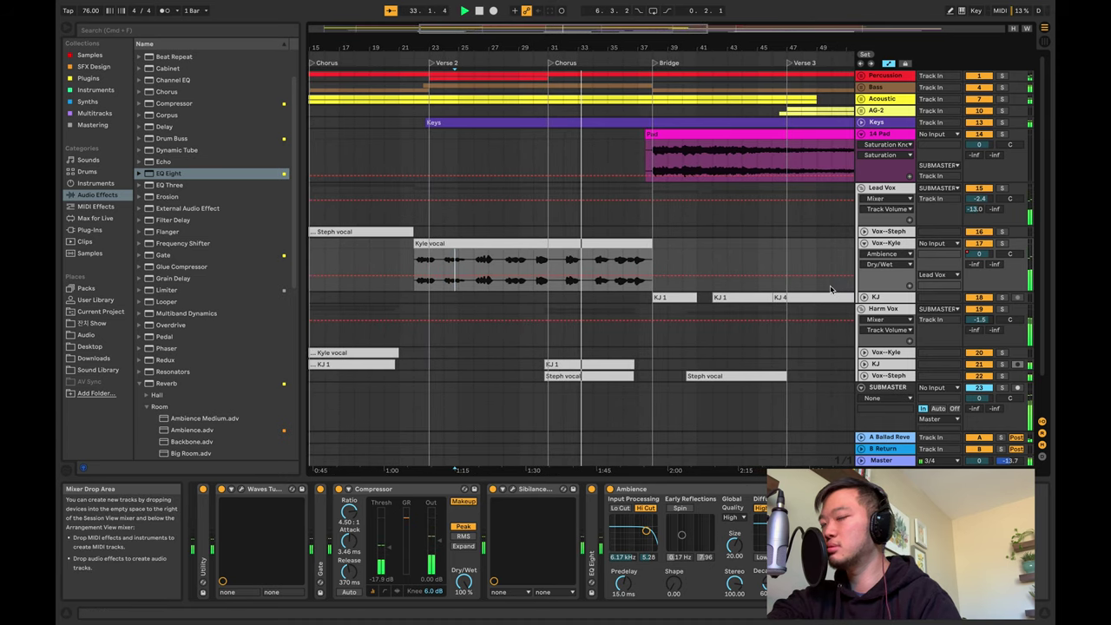
click(607, 222)
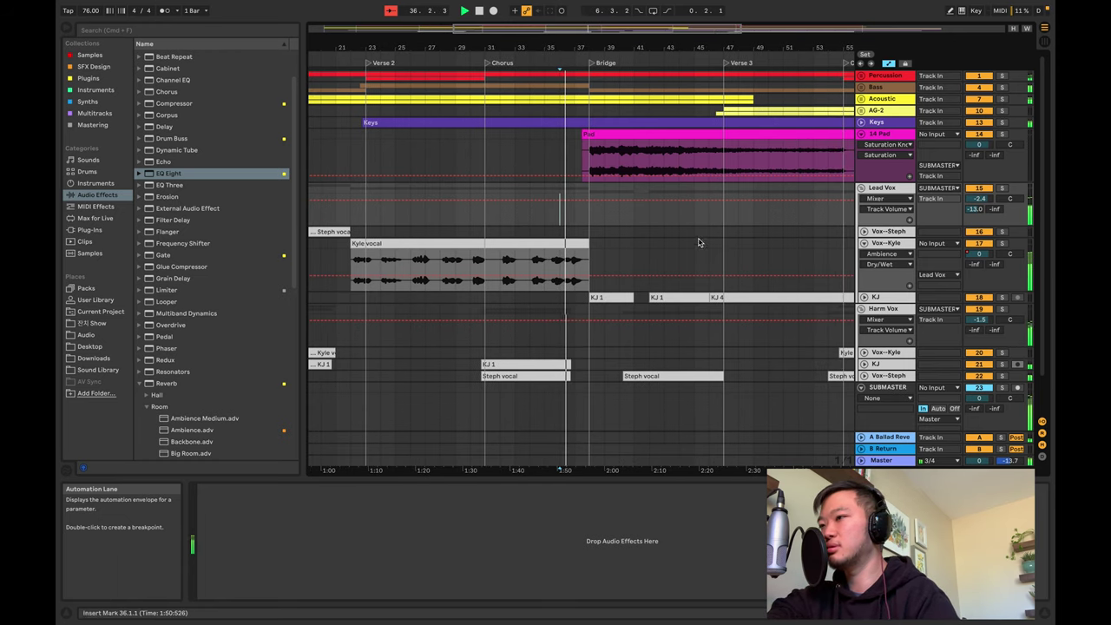
Unfold lead vocal track 18 and lower its volume to -2.1 dB while the Bridge plays
click(878, 243)
click(886, 232)
click(888, 242)
click(887, 231)
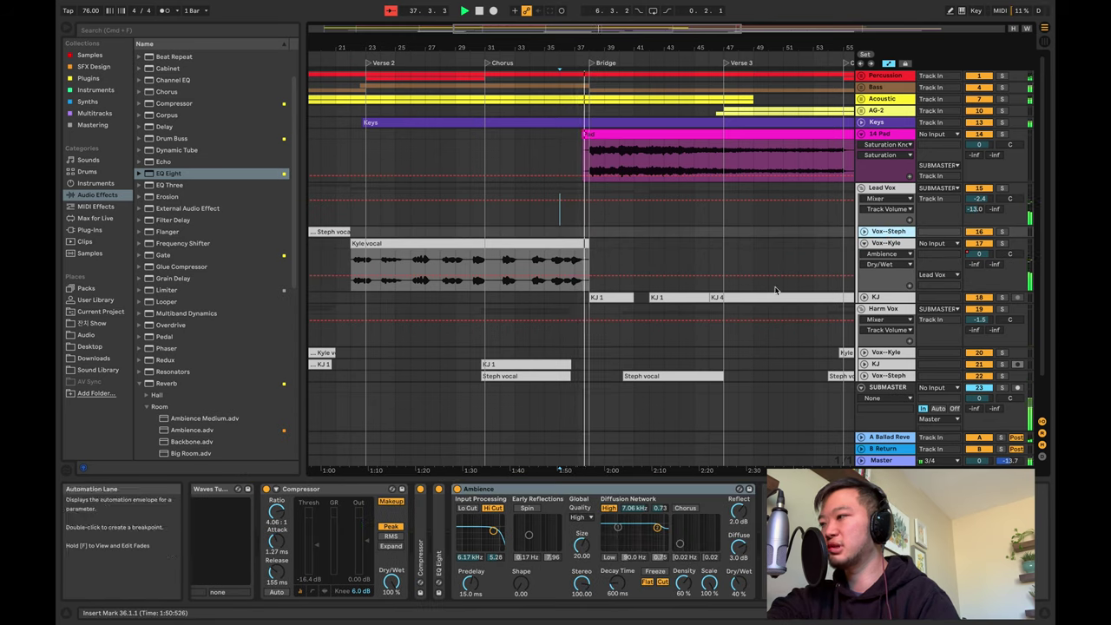
click(858, 297)
click(864, 297)
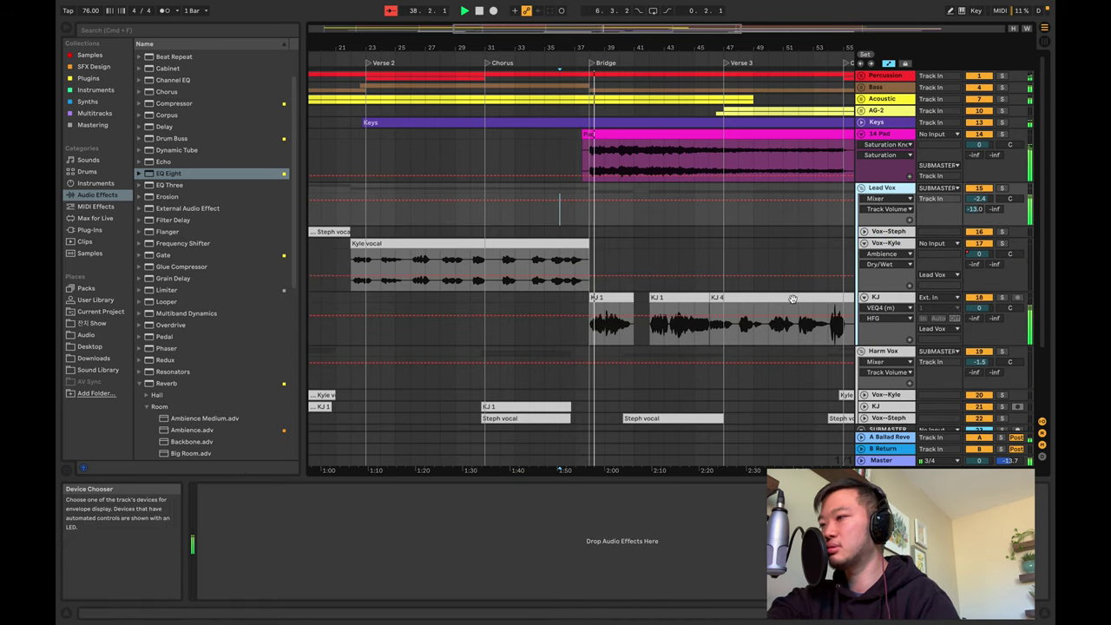
drag(980, 307, 979, 311)
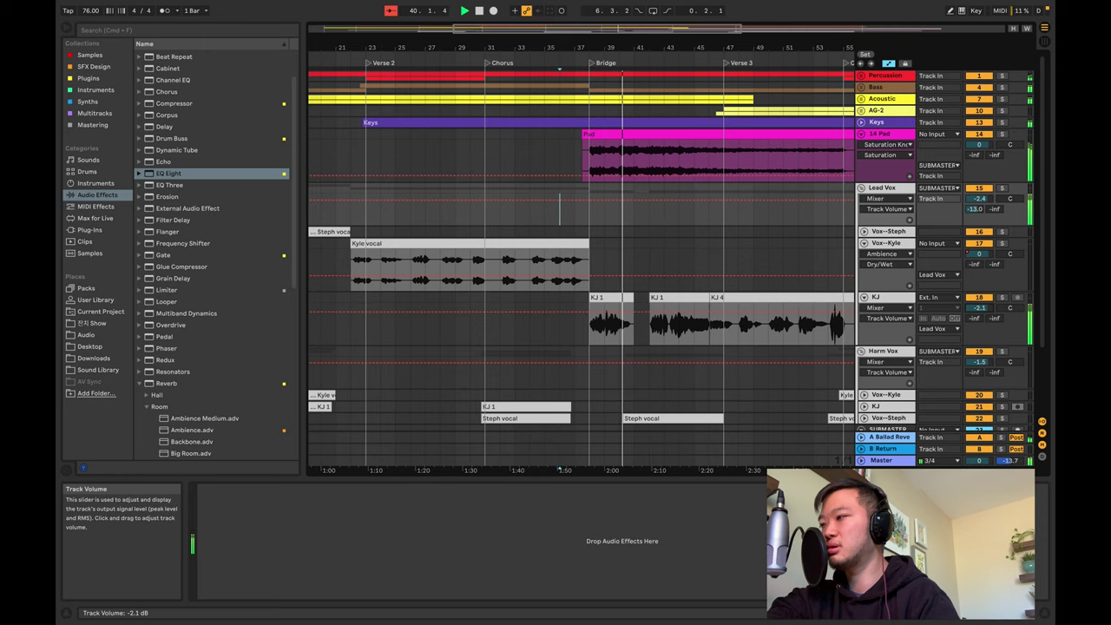
Increase the Lead Vox group track's height and show the device chain of lead vocal track 18
scroll(732, 265, down, 1)
scroll(714, 271, right, 3)
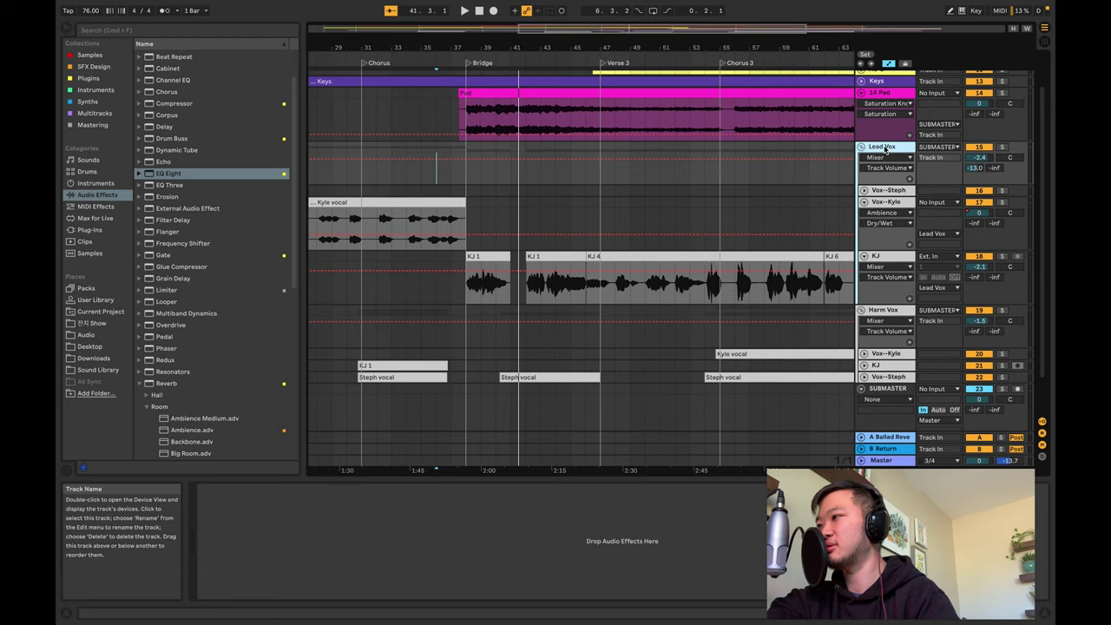
drag(880, 185, 879, 196)
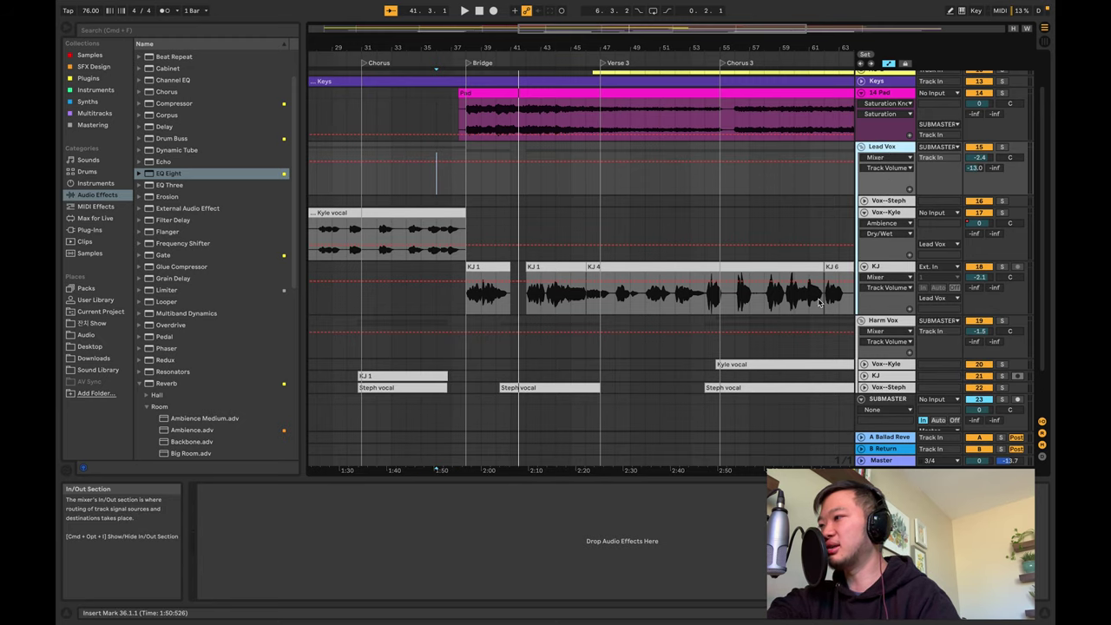
click(875, 267)
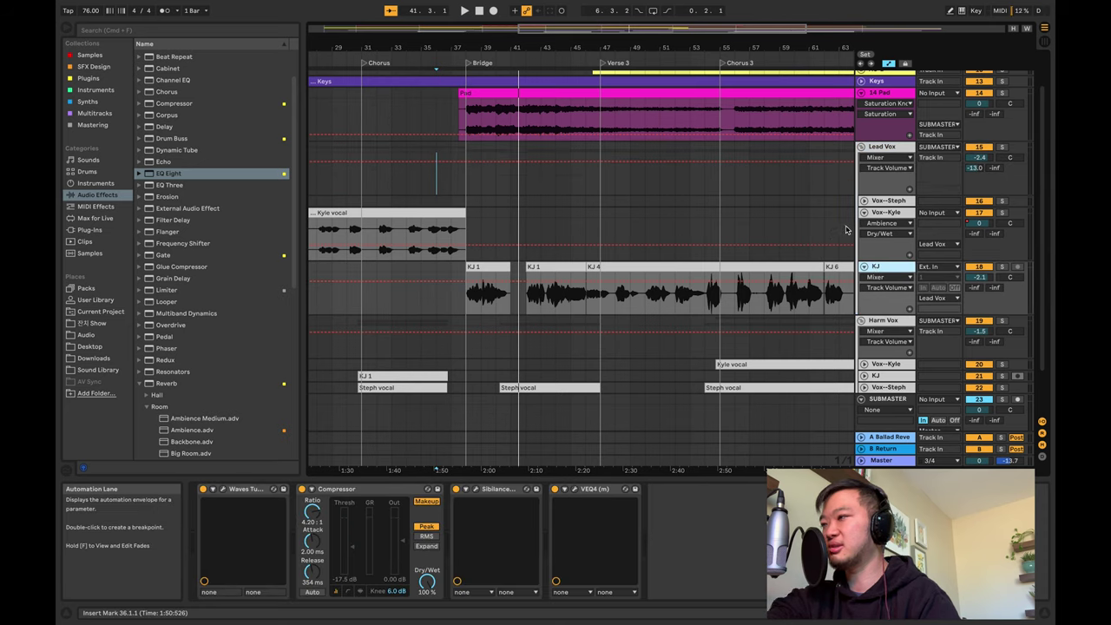
Copy the Ambience reverb from vocal track 17 to the end of track 18's device chain, and play from the Bridge
click(887, 213)
drag(710, 489, 764, 456)
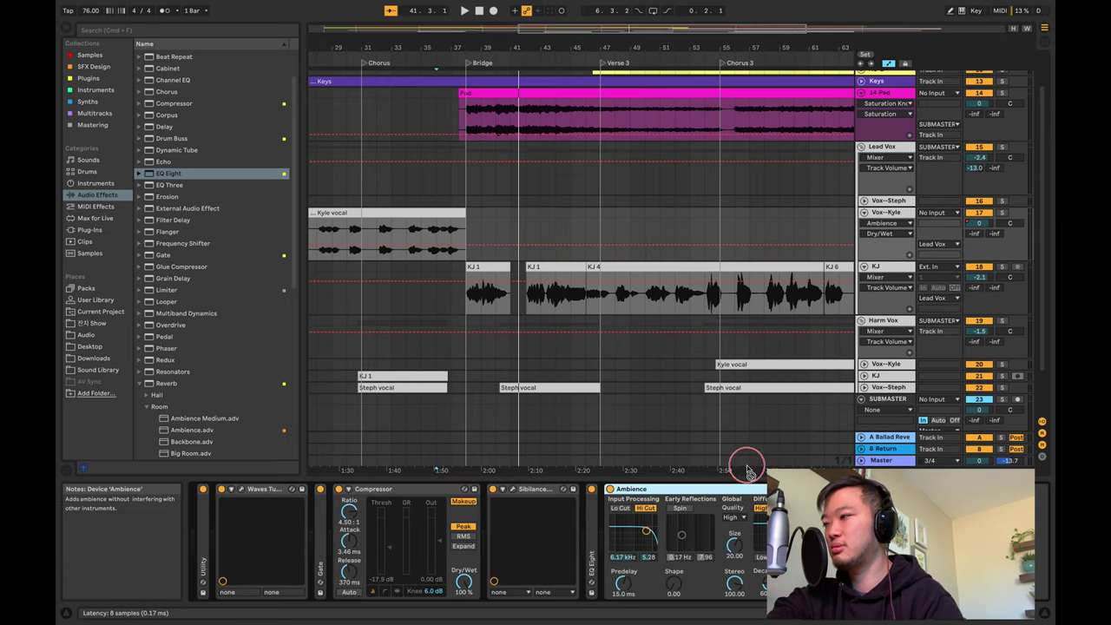
drag(864, 303, 859, 303)
click(489, 268)
key(space)
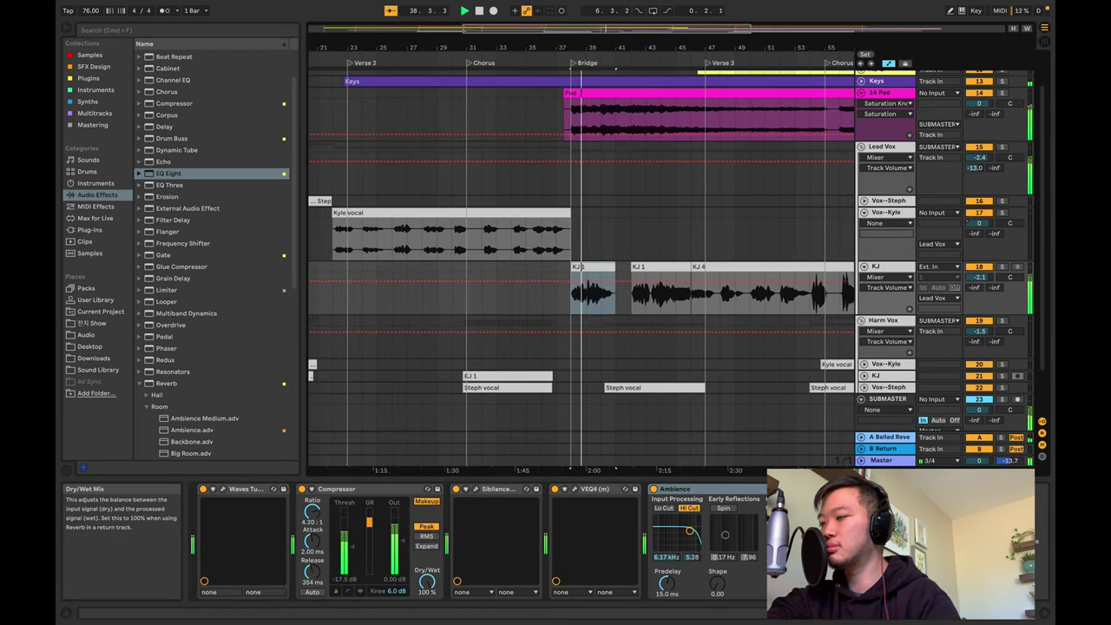
Adjust the Dry/Wet mix of vocal track 18's Ambience reverb and raise the track's volume to 0 dB
click(1021, 582)
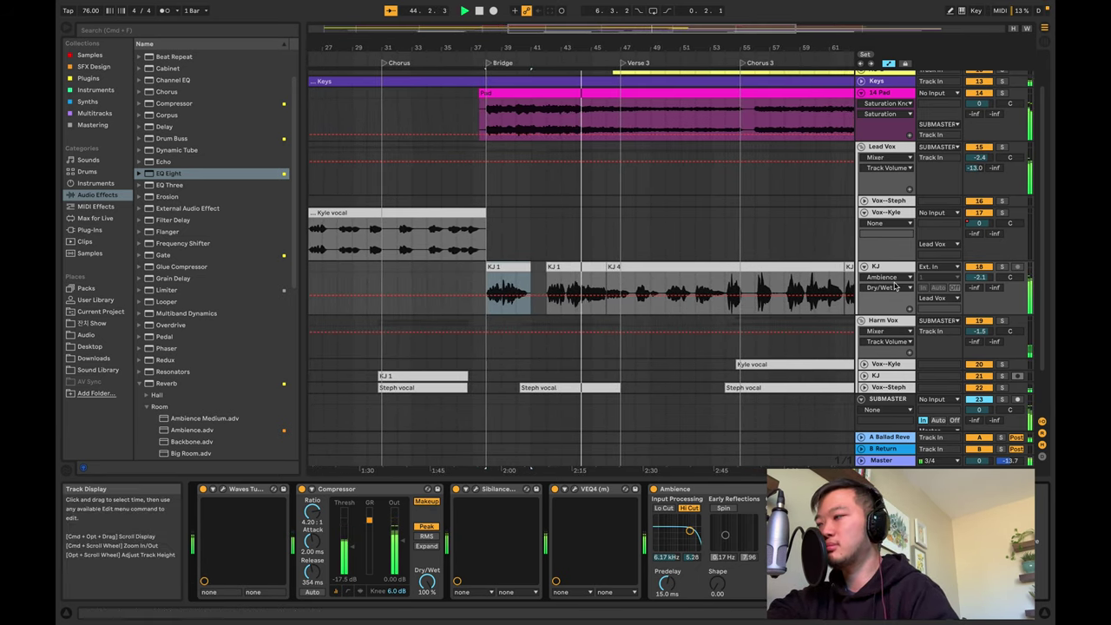
drag(973, 281, 973, 272)
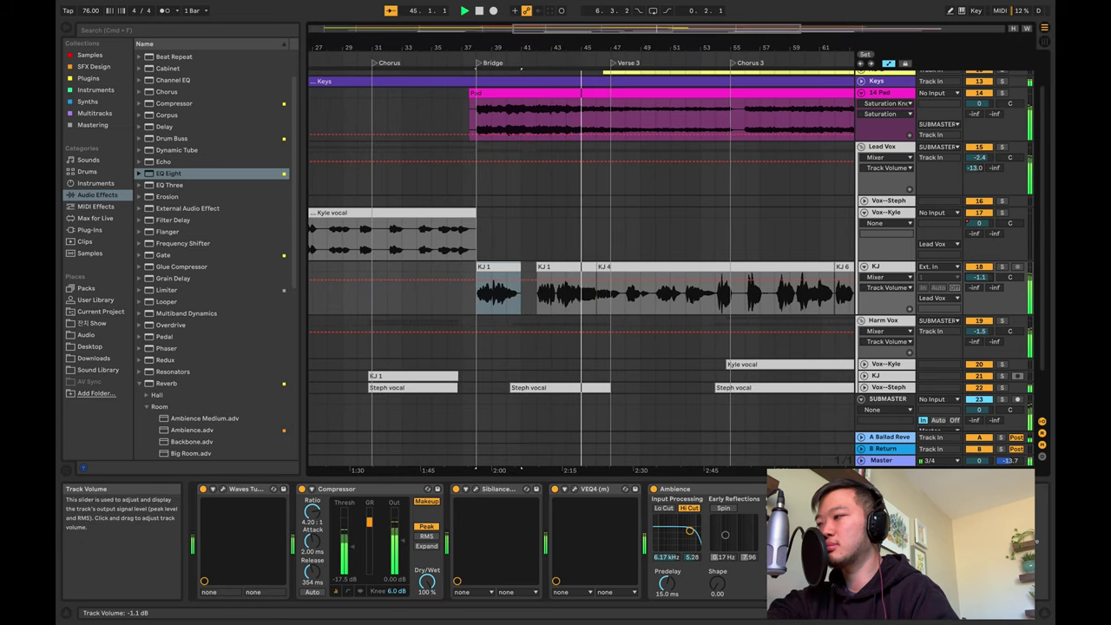
drag(979, 277, 979, 272)
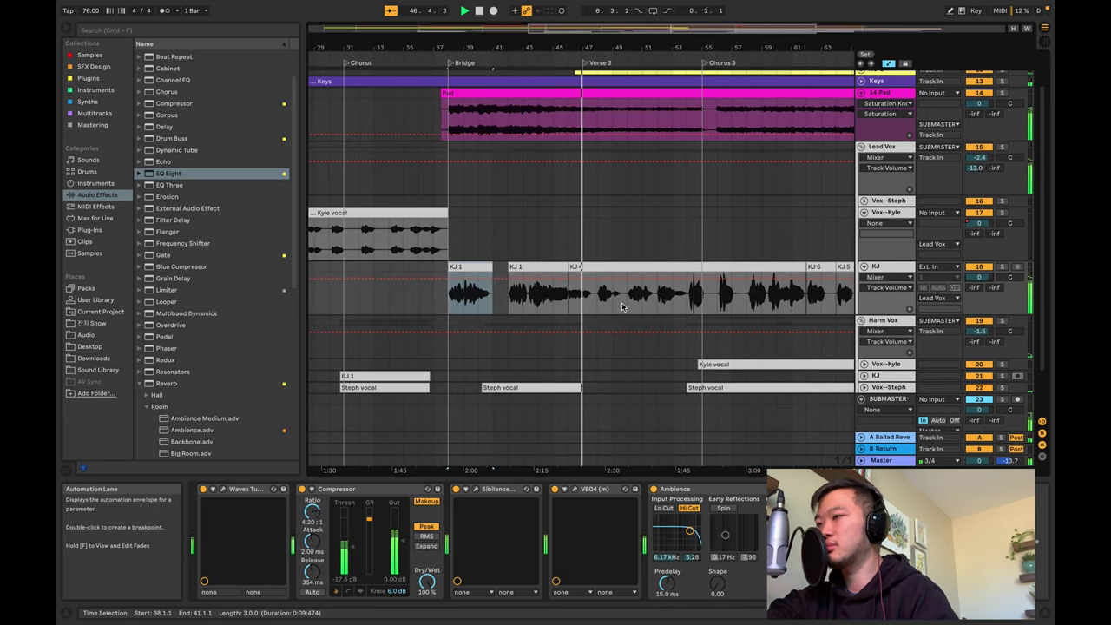
Stop playback, unfold the Keys track and automate its volume to ramp up across Verse 3 from about -20.3 dB at 47.1.1
scroll(593, 156, up, 2)
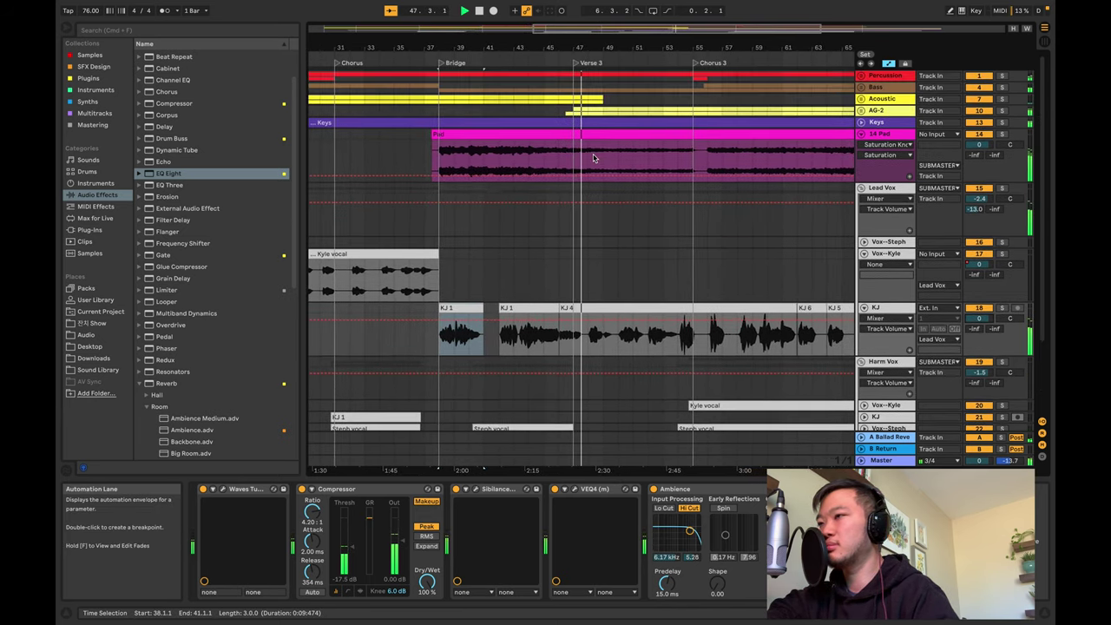
key(space)
click(861, 123)
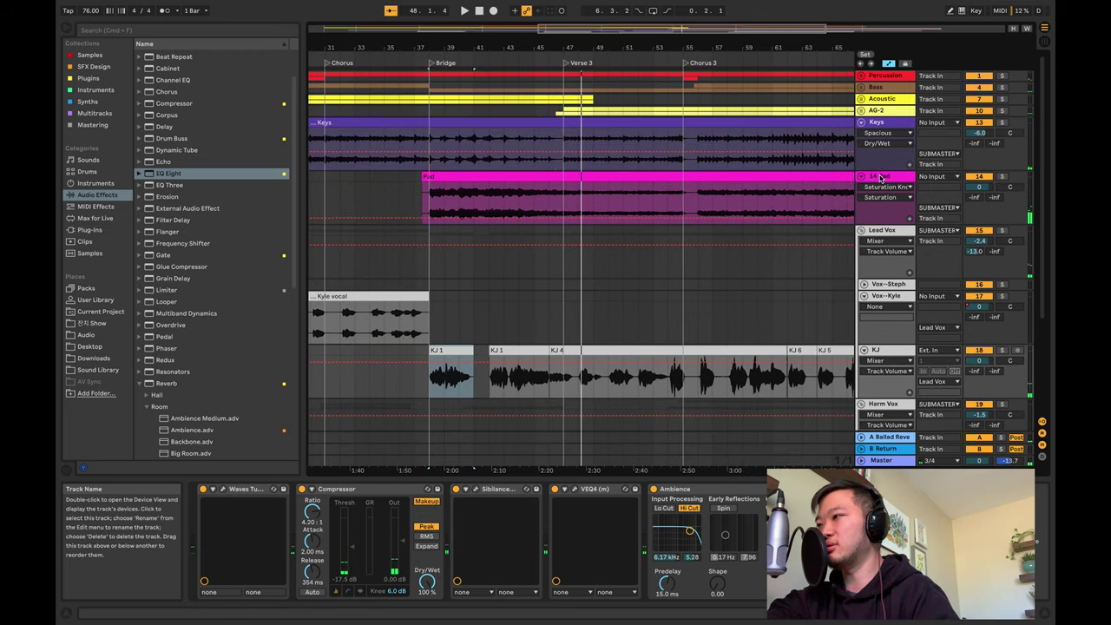
key(a)
key(a)
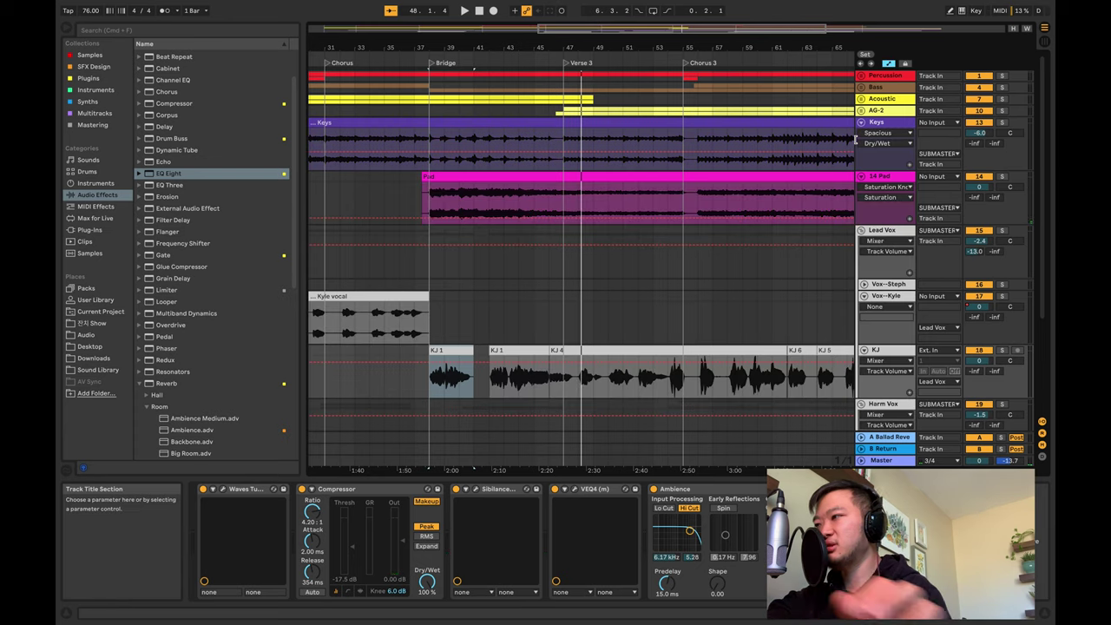
click(565, 164)
drag(634, 162, 683, 152)
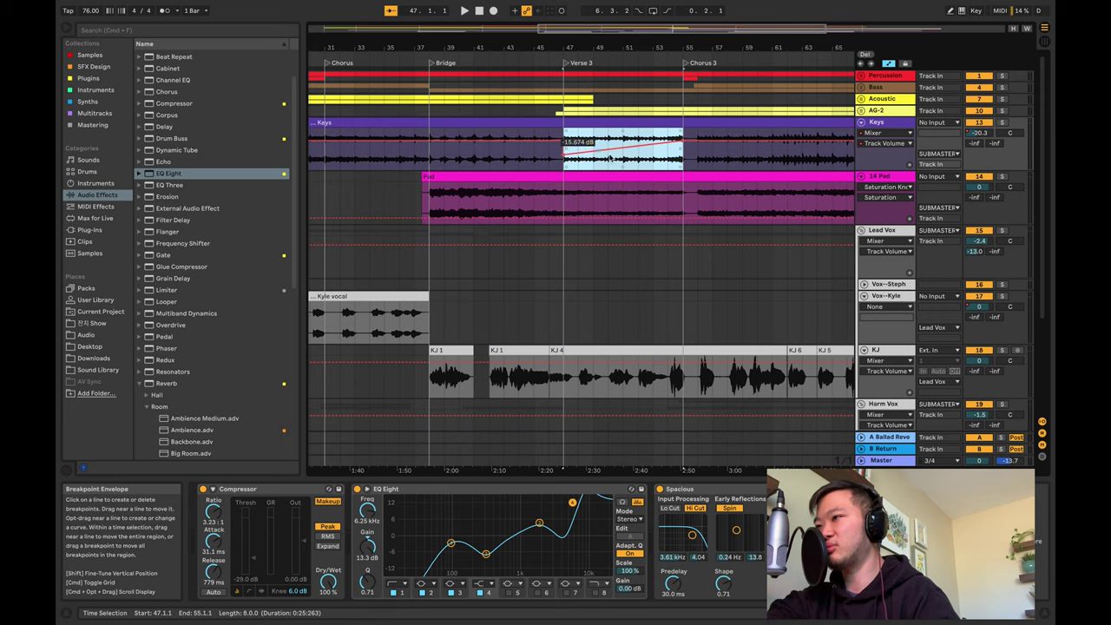
Play from 44.1.1 before Verse 3, and unfold the Percussion group and its Shaker track
click(519, 203)
key(space)
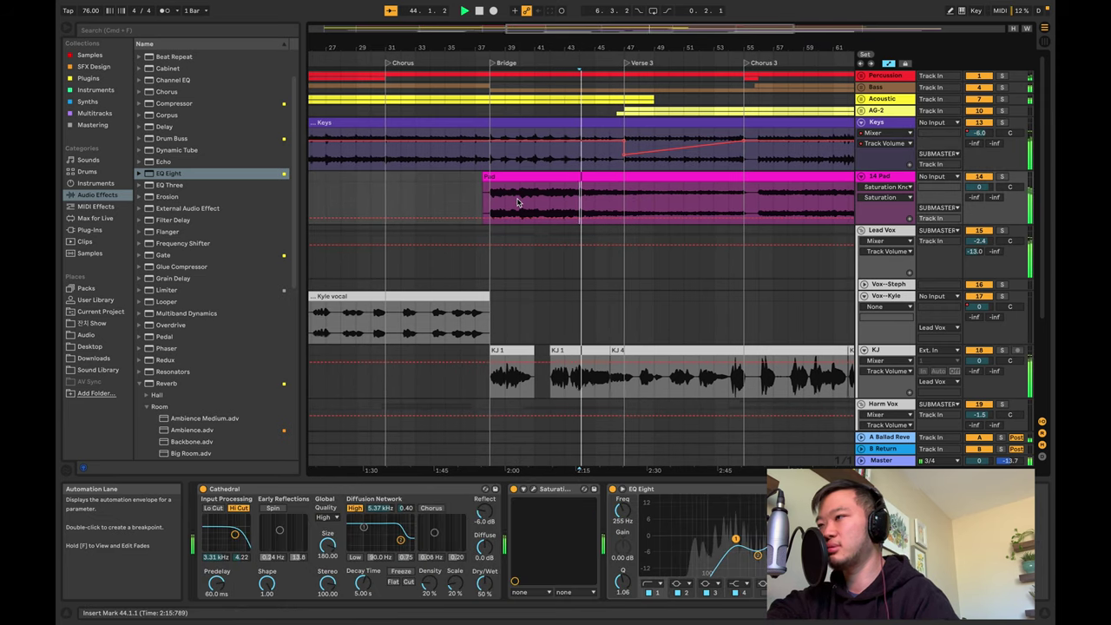
click(861, 75)
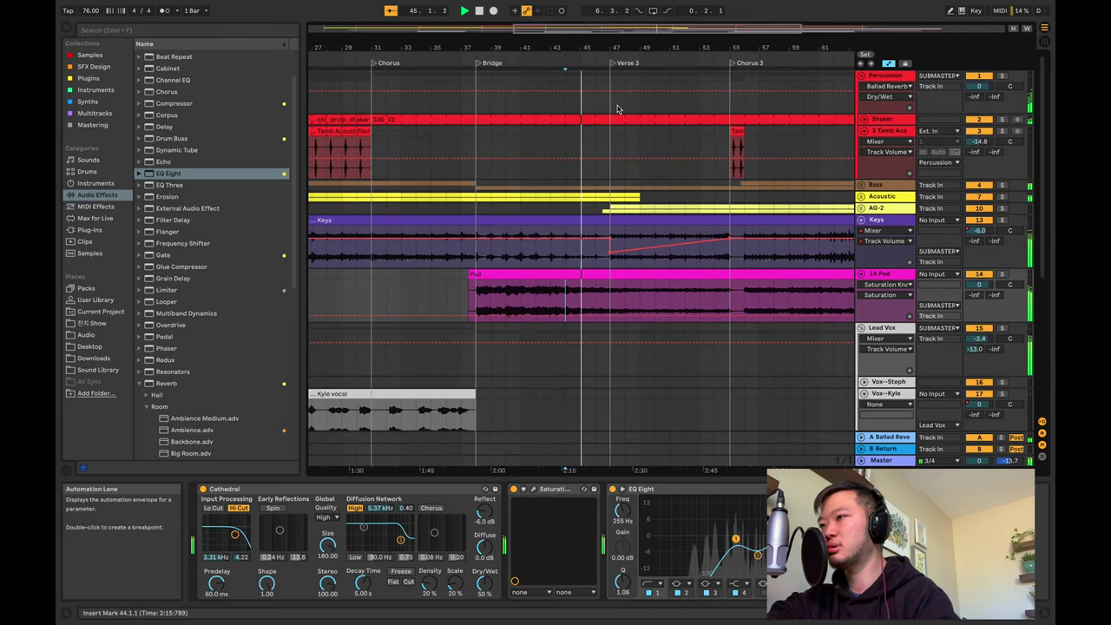
click(864, 119)
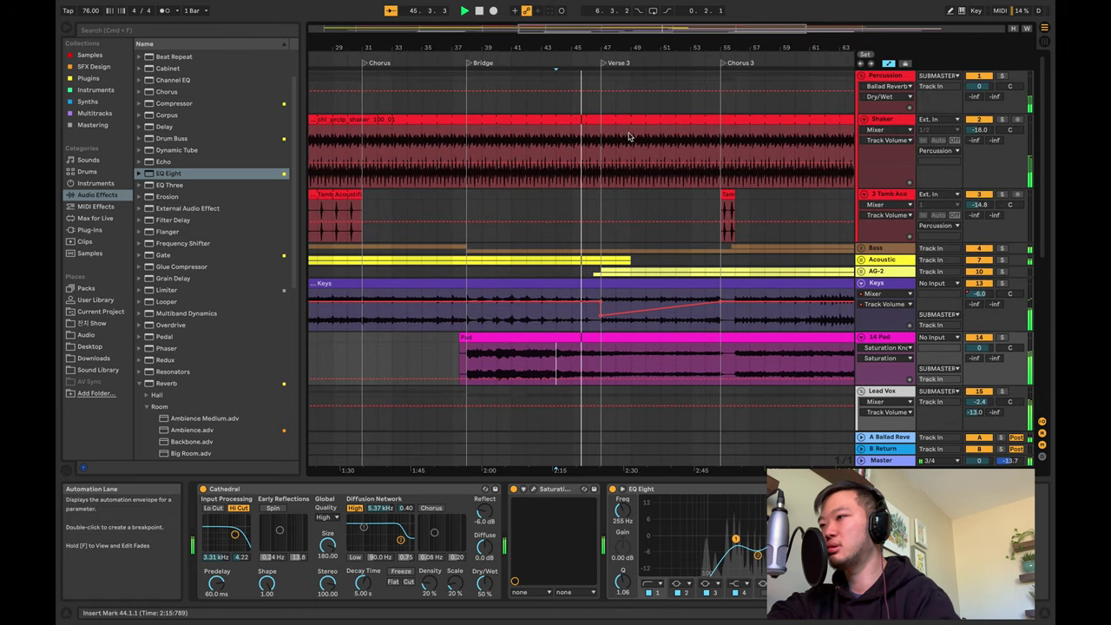
Remove the shaker audio from 46.1.1 to 47.1.1 and trim the following clip's start to about bar 50
click(583, 184)
scroll(583, 184, up, 5)
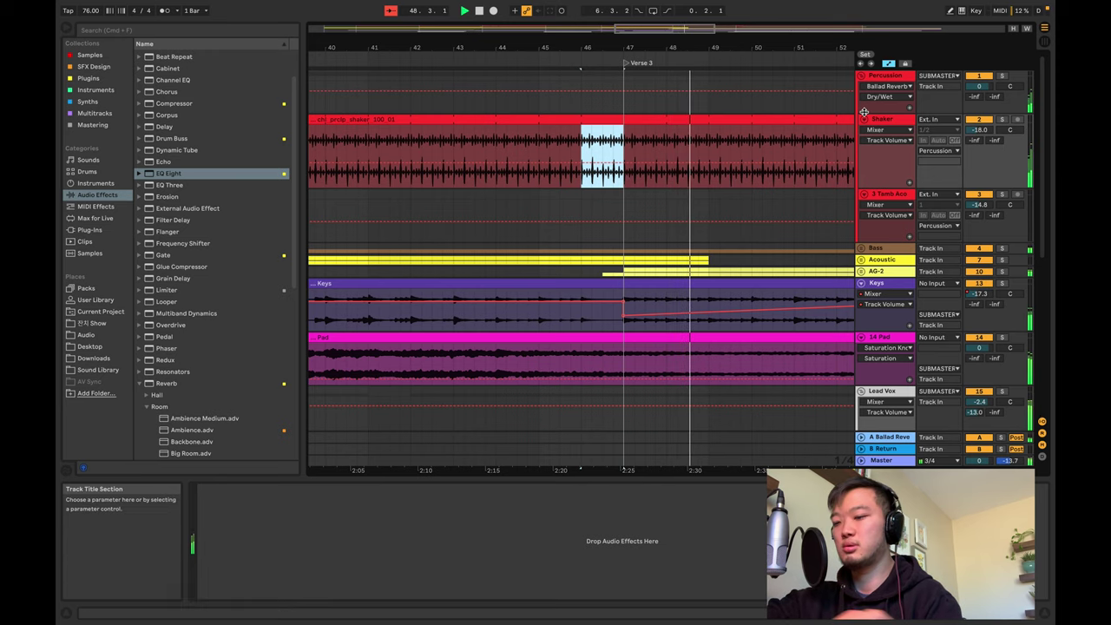
key(a)
key(space)
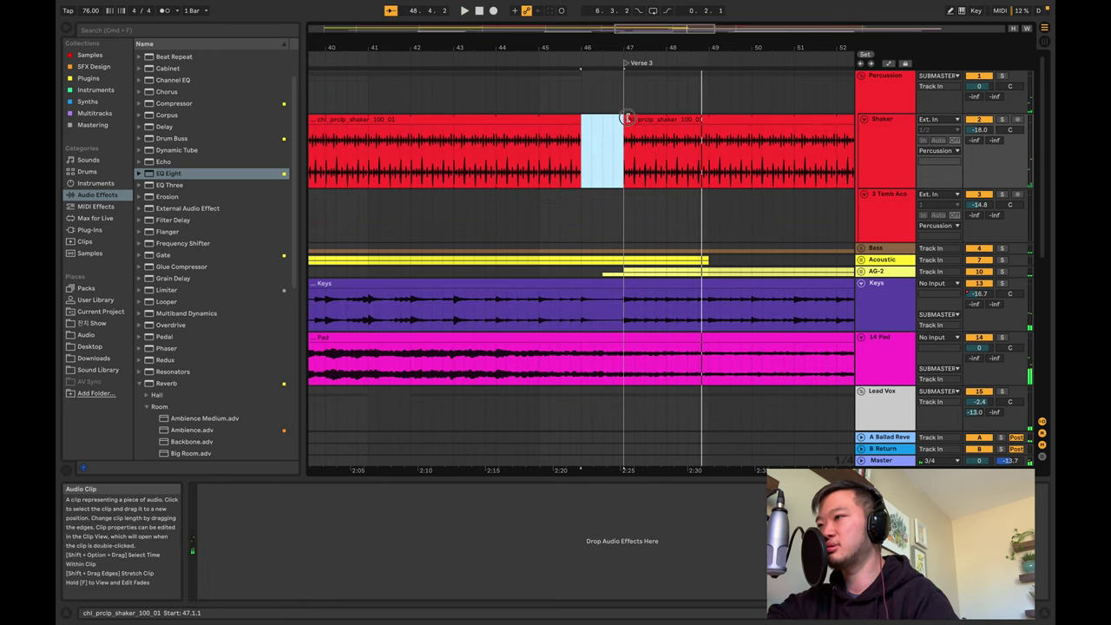
drag(637, 119, 776, 118)
Play the transition into Verse 3 from 44.1.1 to check the shaker gap
click(496, 211)
key(space)
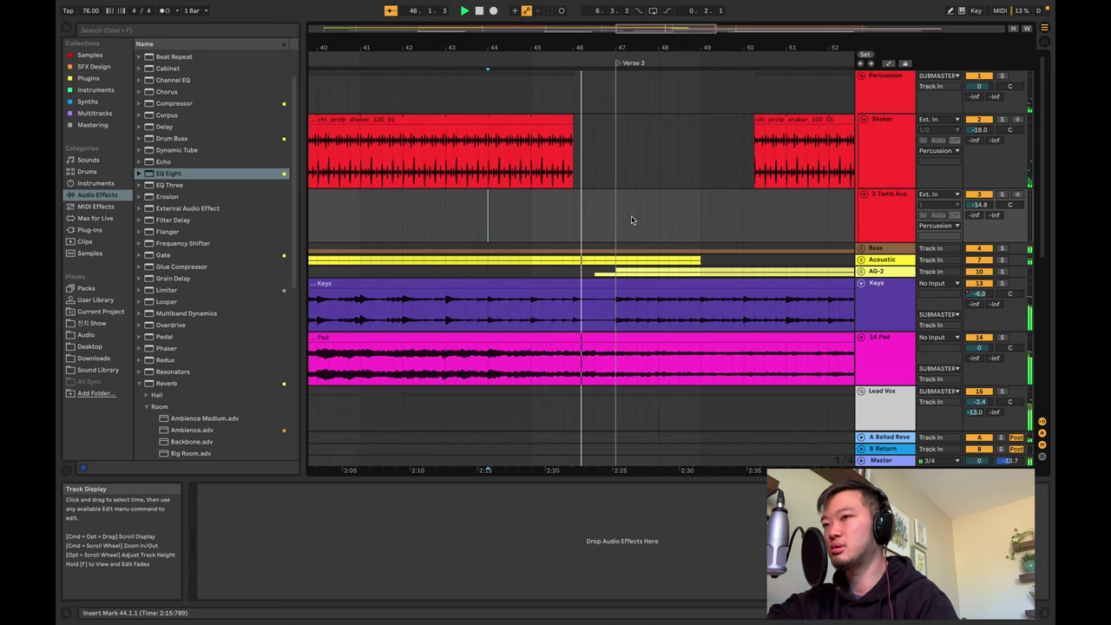
key(space)
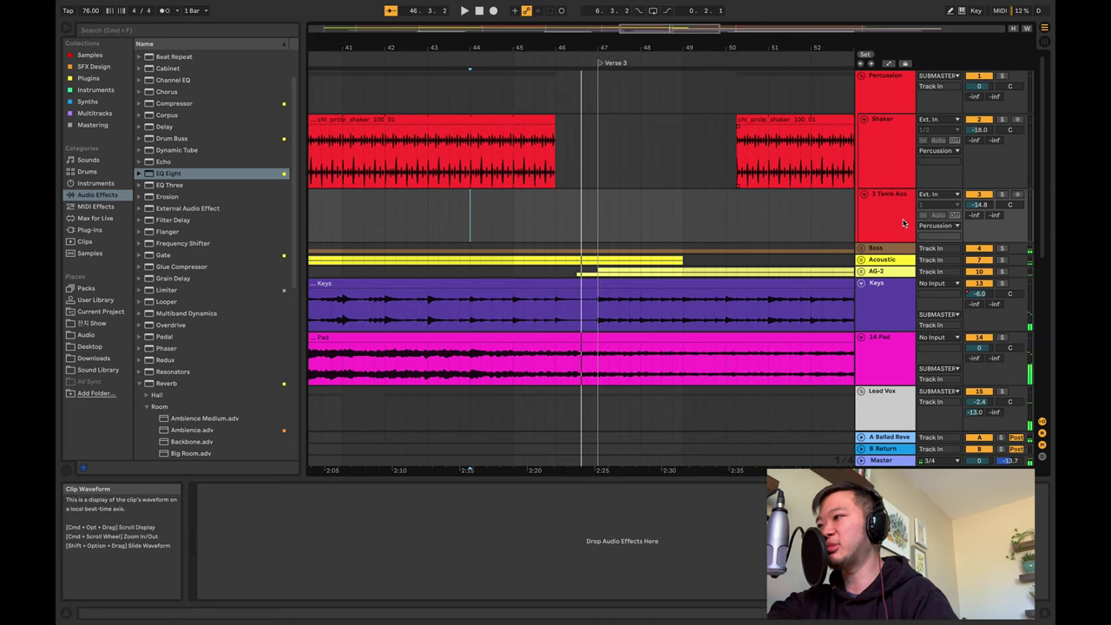
Duplicate the Percussion group and replace the copied Shaker and Tamb tracks with one empty audio track
click(887, 212)
click(873, 95)
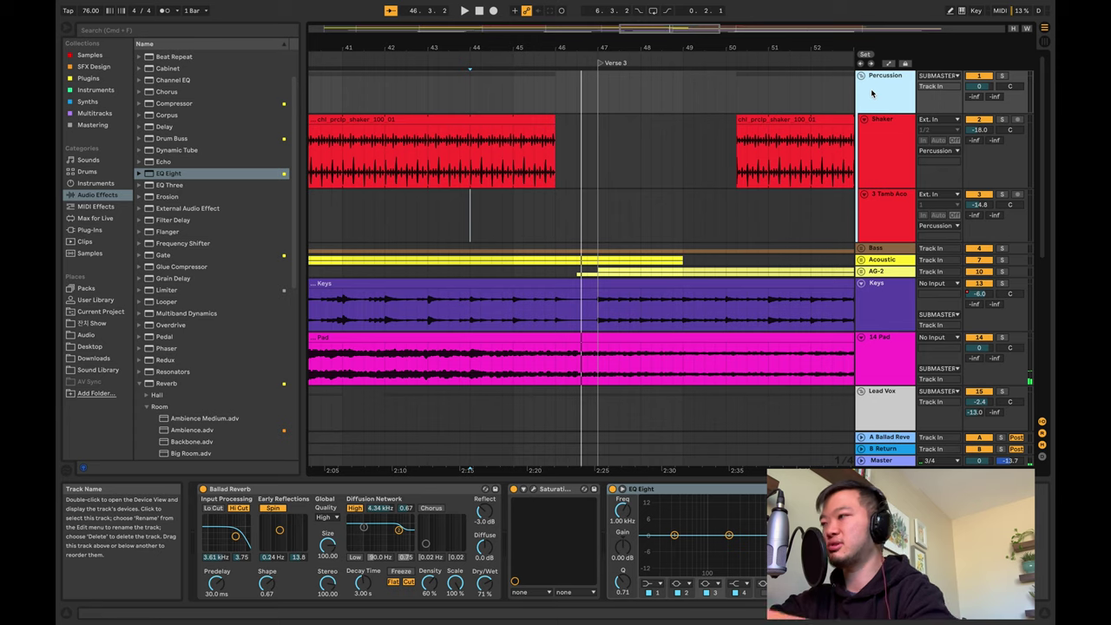
key(super+d)
click(888, 337)
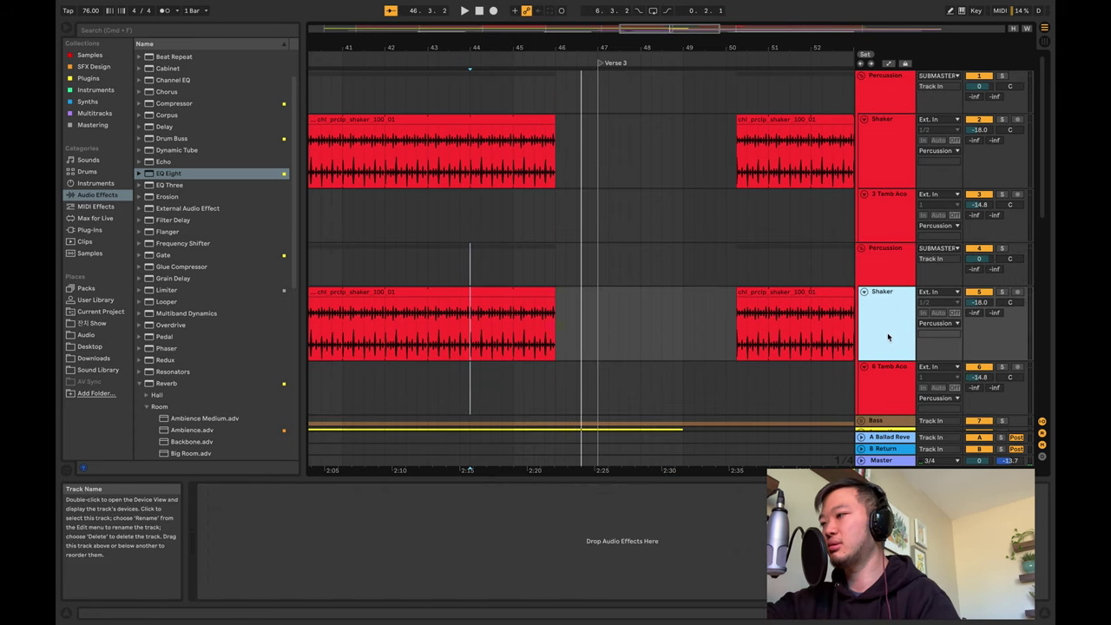
key(Delete)
key(super+t)
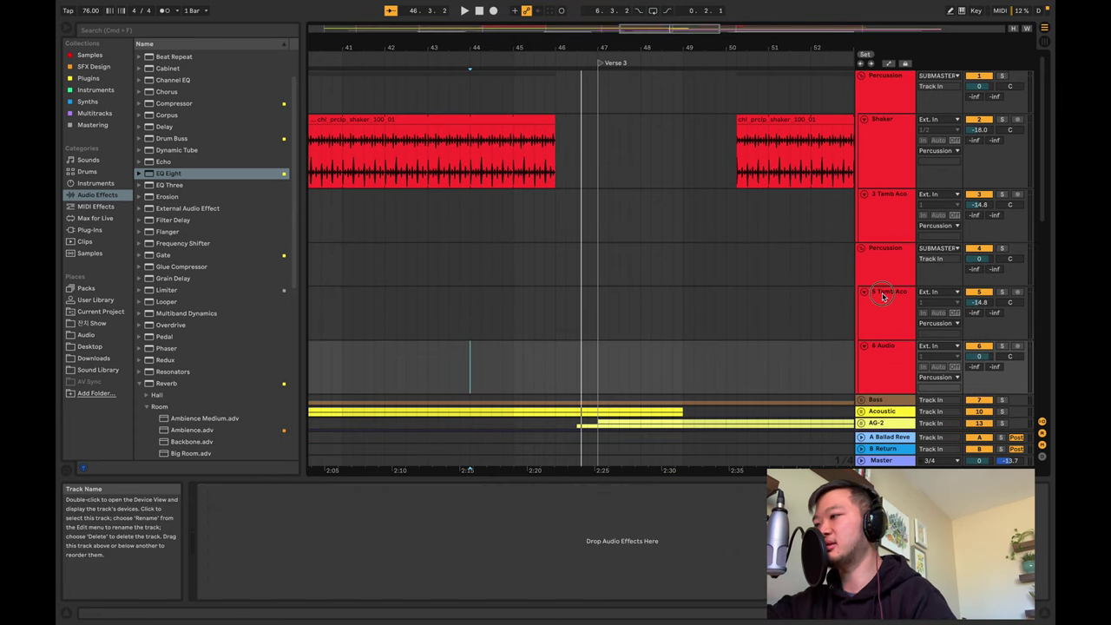
click(882, 297)
key(Delete)
Preview Riser3.wav and Impact3.wav from the Samples collection, and place Impact3.wav on the empty audio track at 46.1.1
click(92, 55)
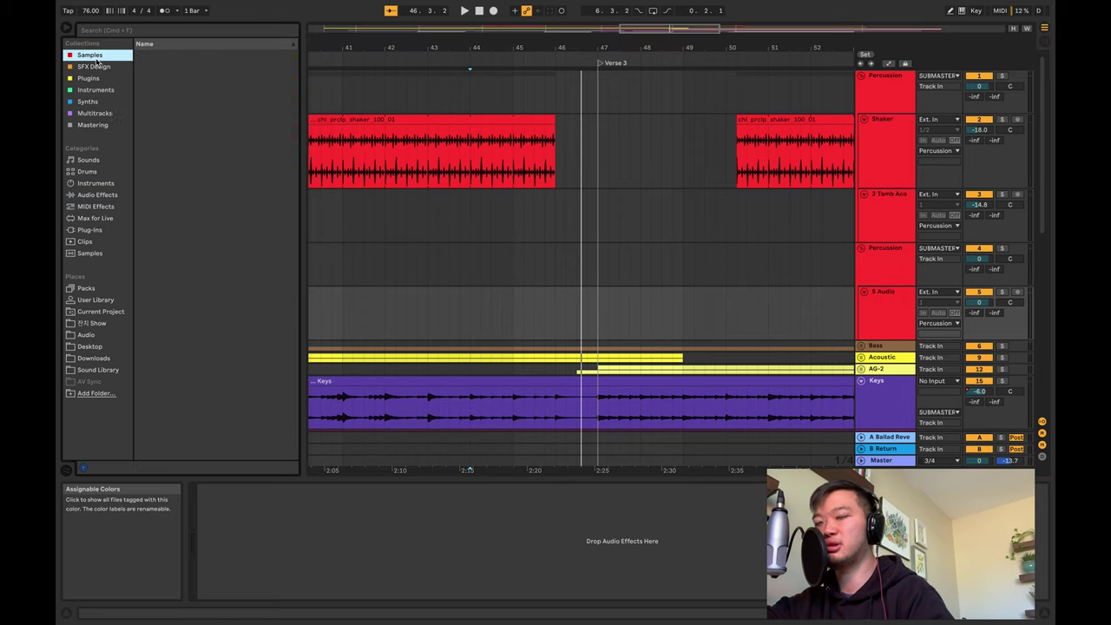
click(172, 161)
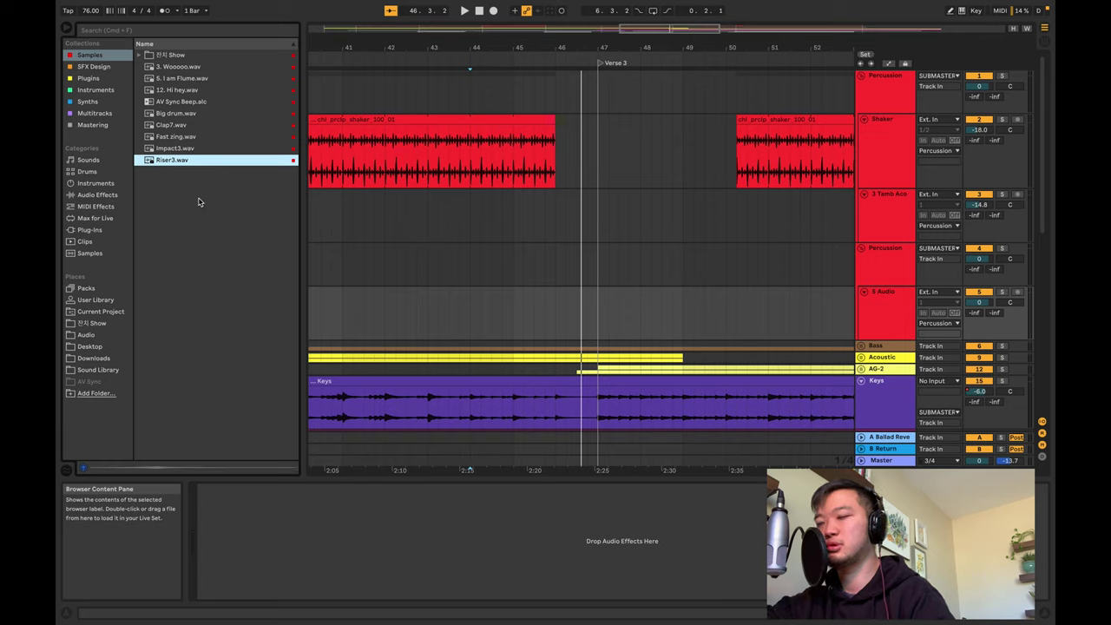
click(173, 149)
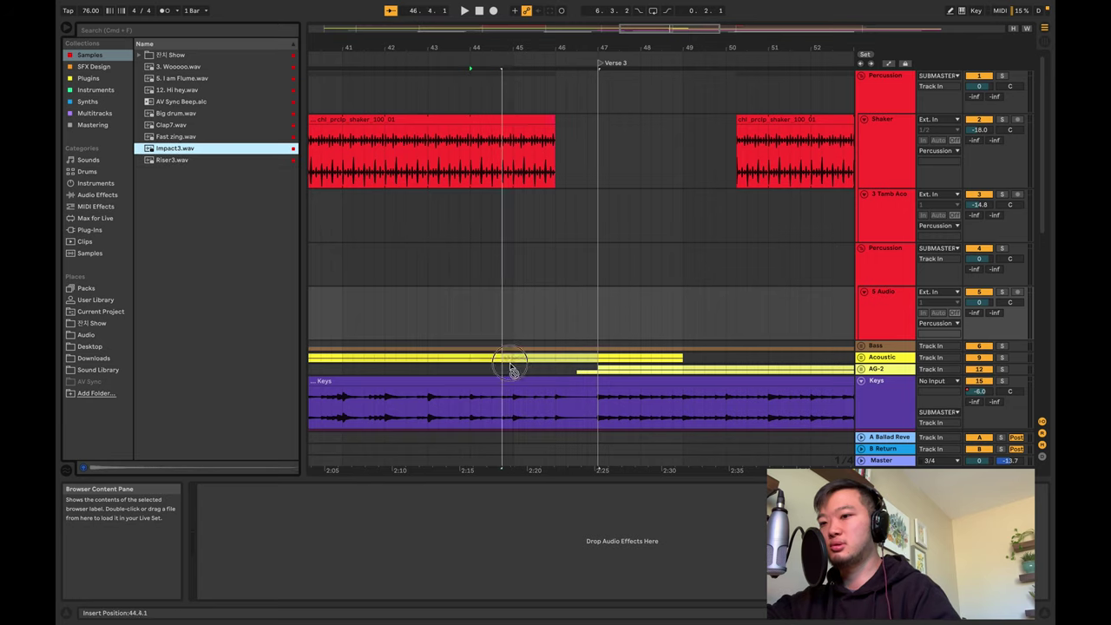
drag(1014, 459, 530, 278)
Raise the preview volume to about -7.5 dB while auditioning Impact3.wav
click(185, 148)
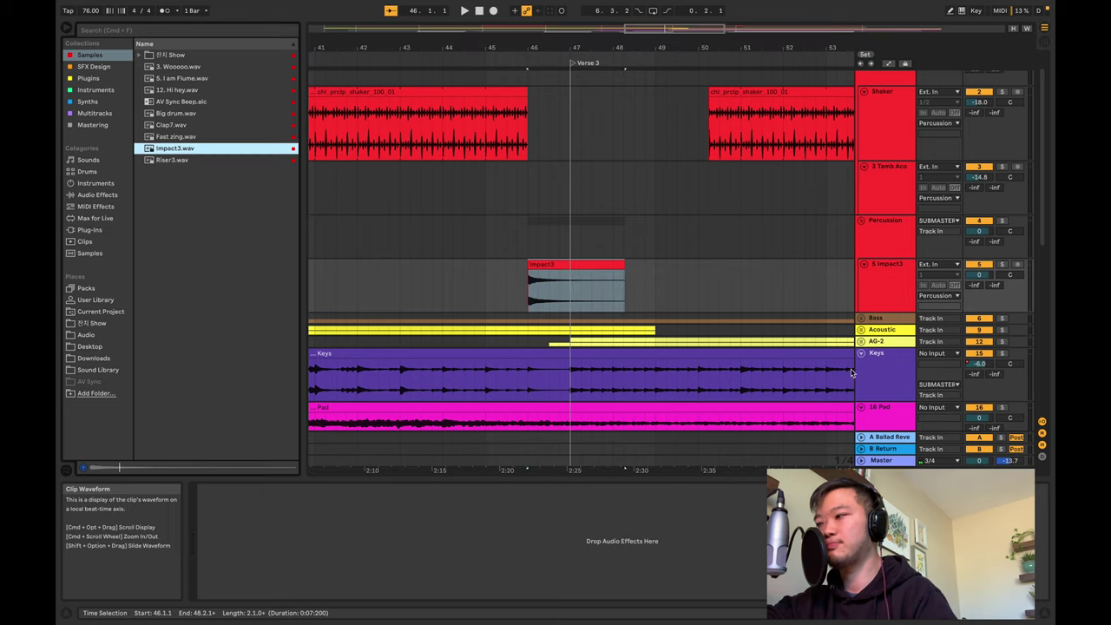
drag(1008, 461, 1008, 451)
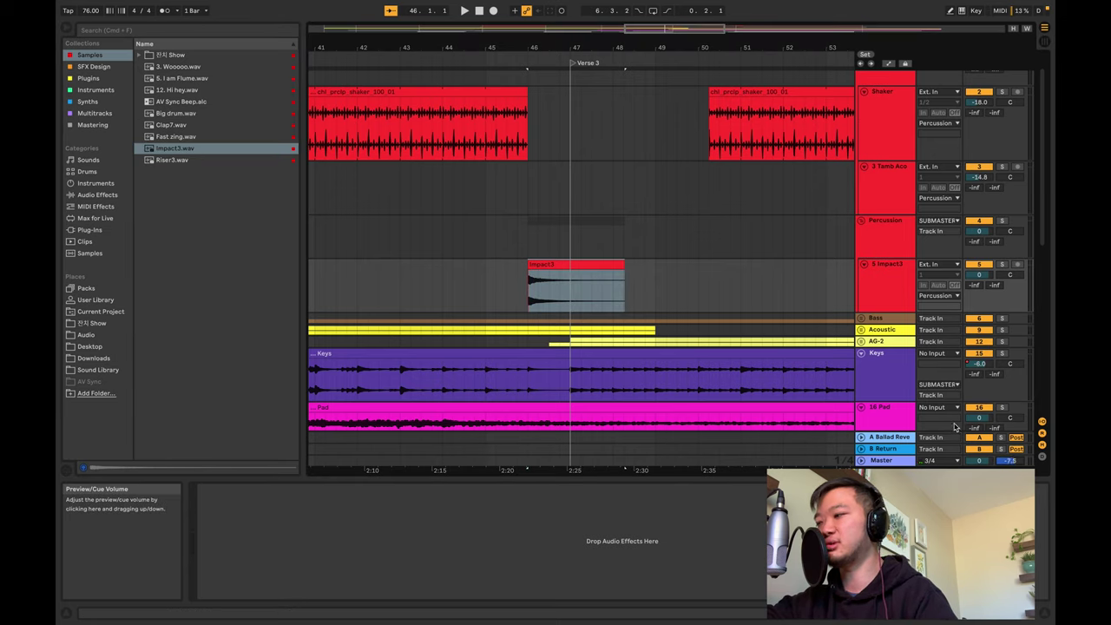
click(175, 152)
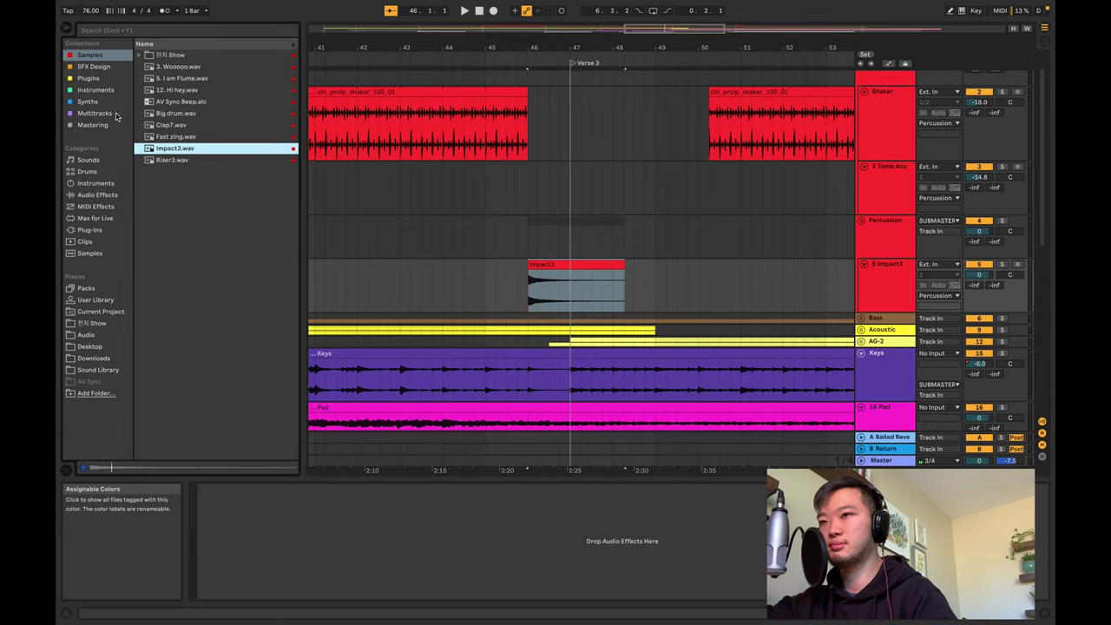
Browse the Sound Library to the Impacts folder under Music Production, Hyperbits Sample Packs, FX
click(98, 369)
click(141, 78)
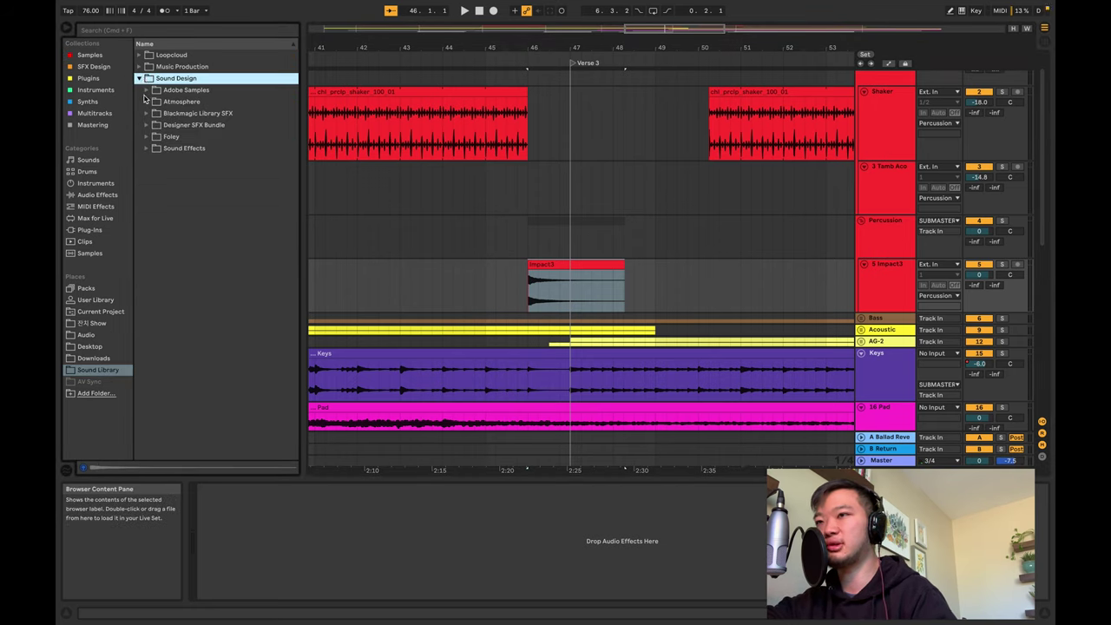
click(147, 150)
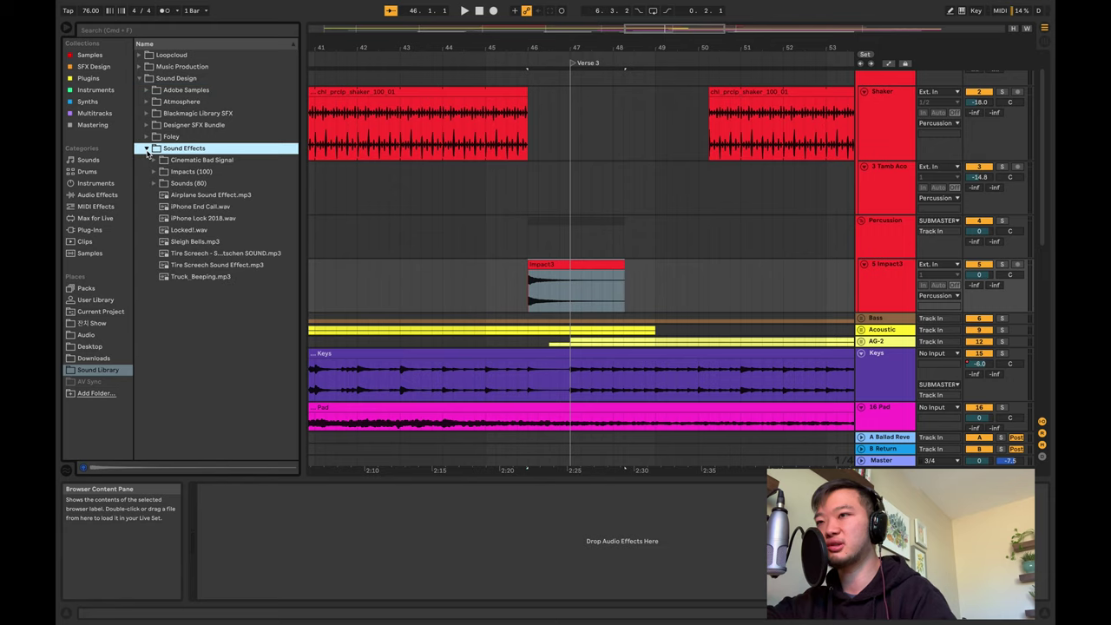
click(140, 67)
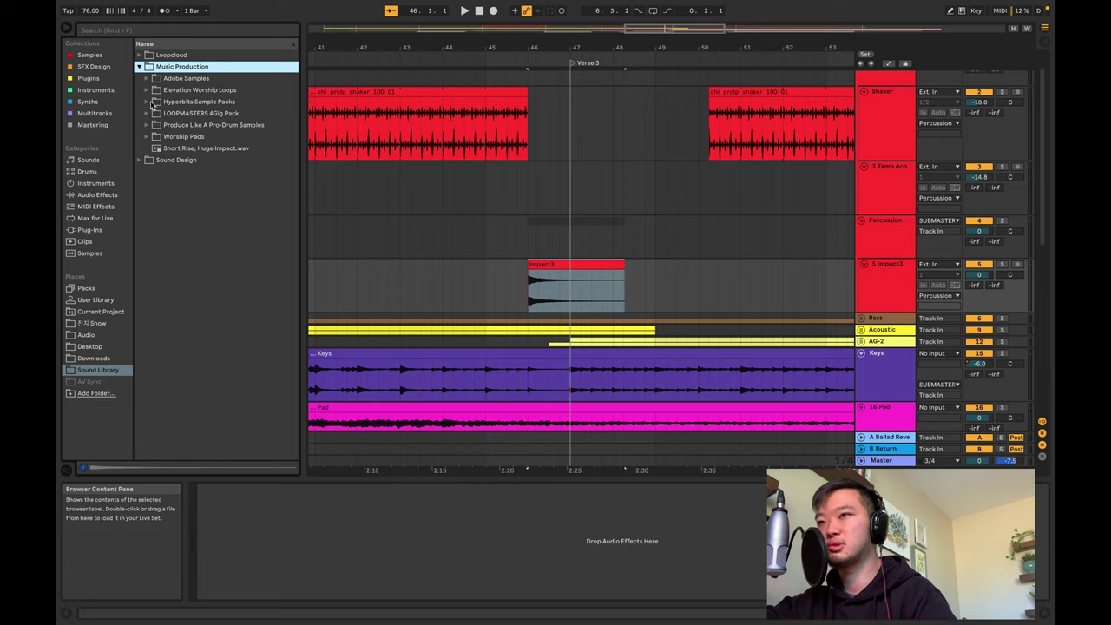
click(146, 102)
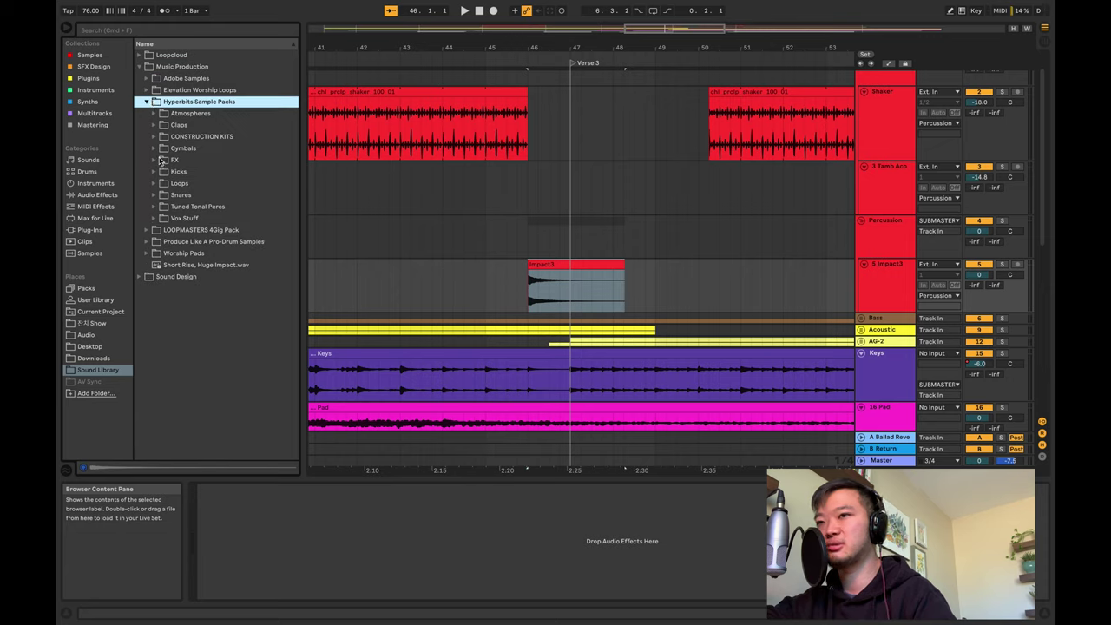
click(155, 160)
click(162, 196)
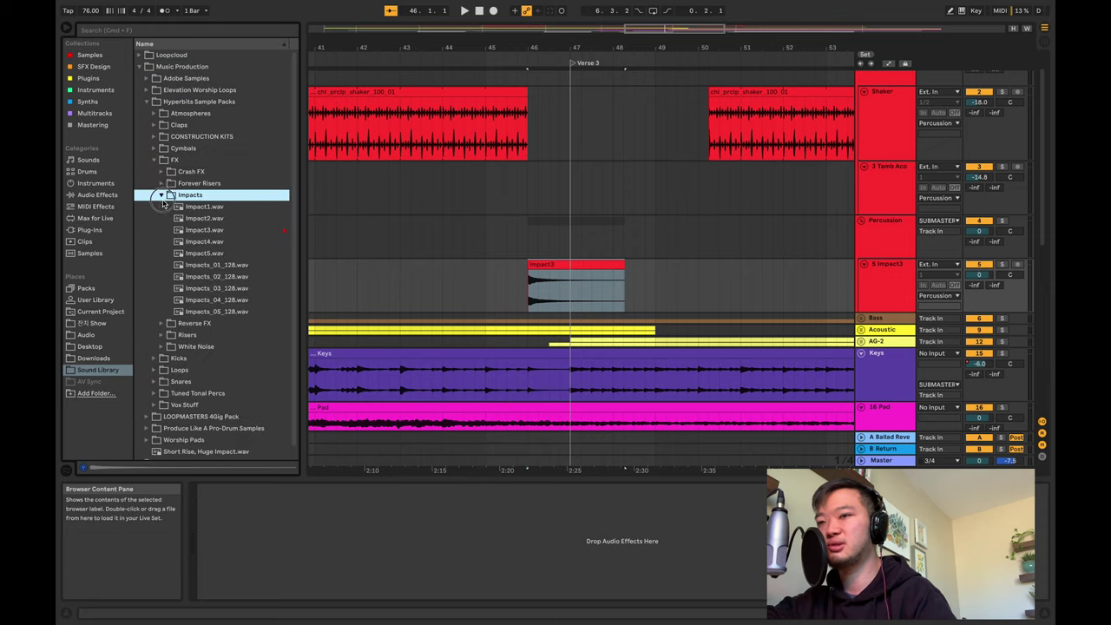
Audition the impact samples Impact1.wav, Impact2.wav and Impact3.wav, returning to Impact1.wav
click(176, 208)
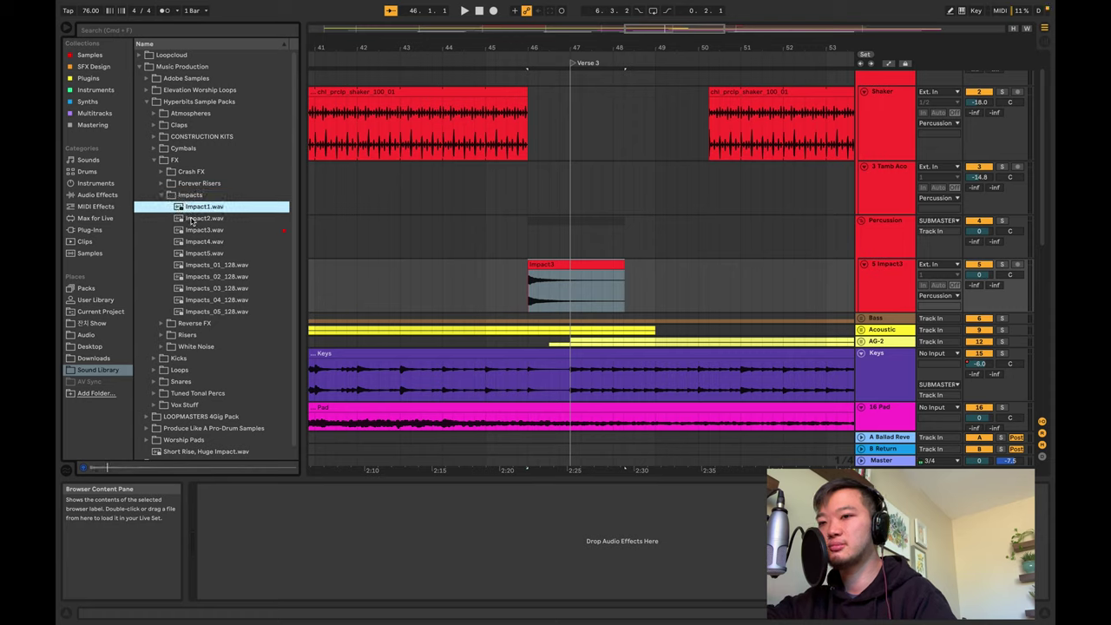
click(187, 219)
key(Down)
key(Down)
key(Down)
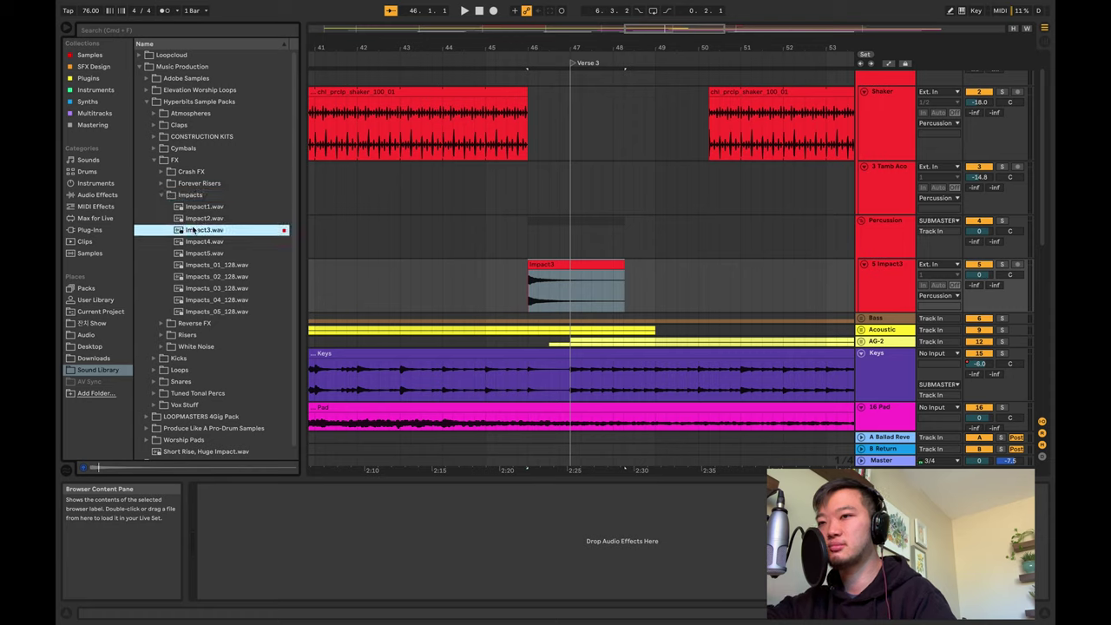
click(195, 209)
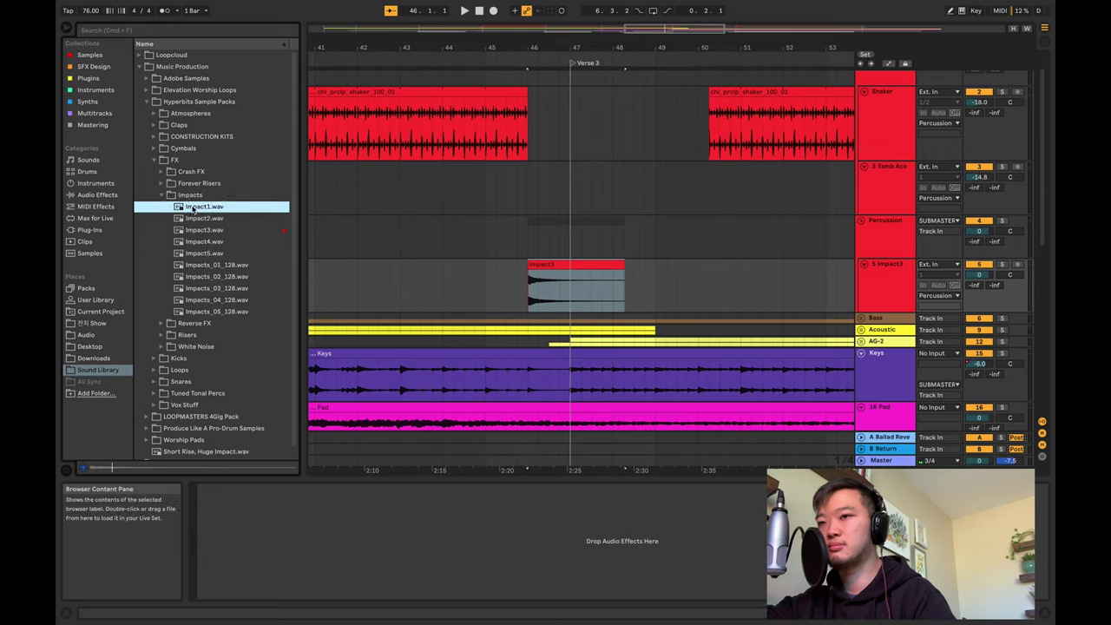
Expand the Crash FX folder and audition CrashFX1.wav through CrashFX3.wav
click(165, 173)
click(185, 184)
click(202, 242)
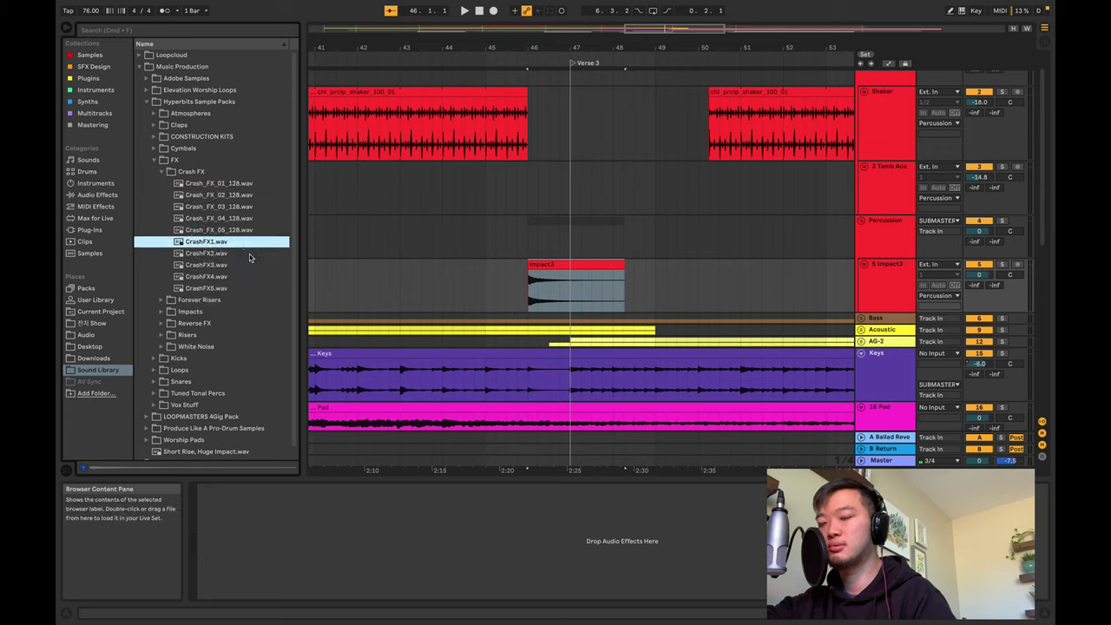
click(218, 256)
click(210, 265)
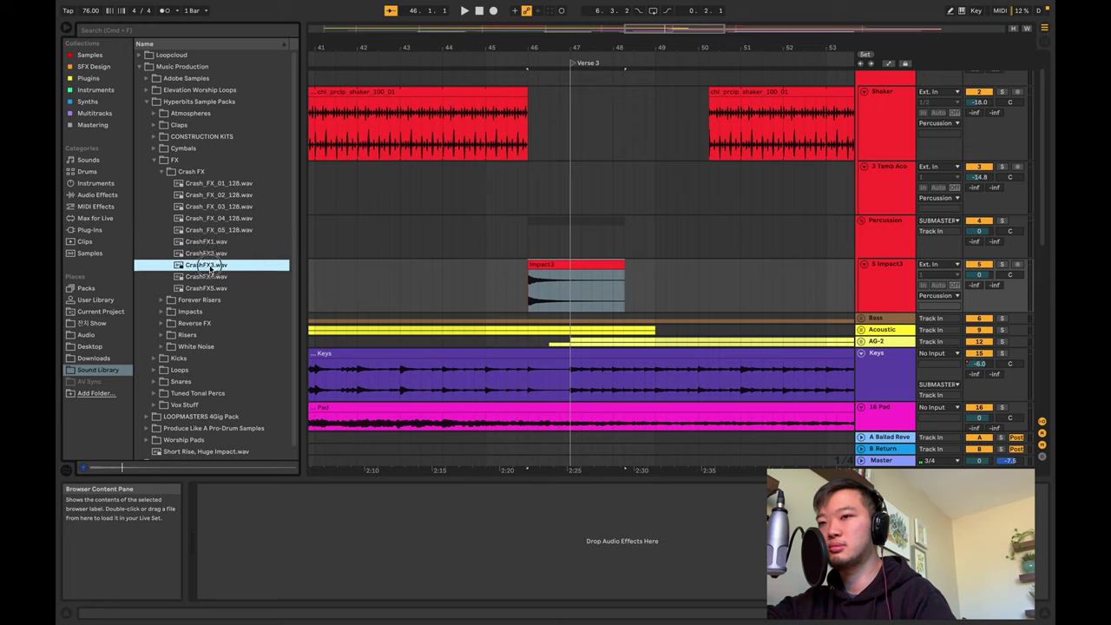
Audition CrashFX4.wav and CrashFX5.wav, returning to CrashFX3.wav
click(216, 278)
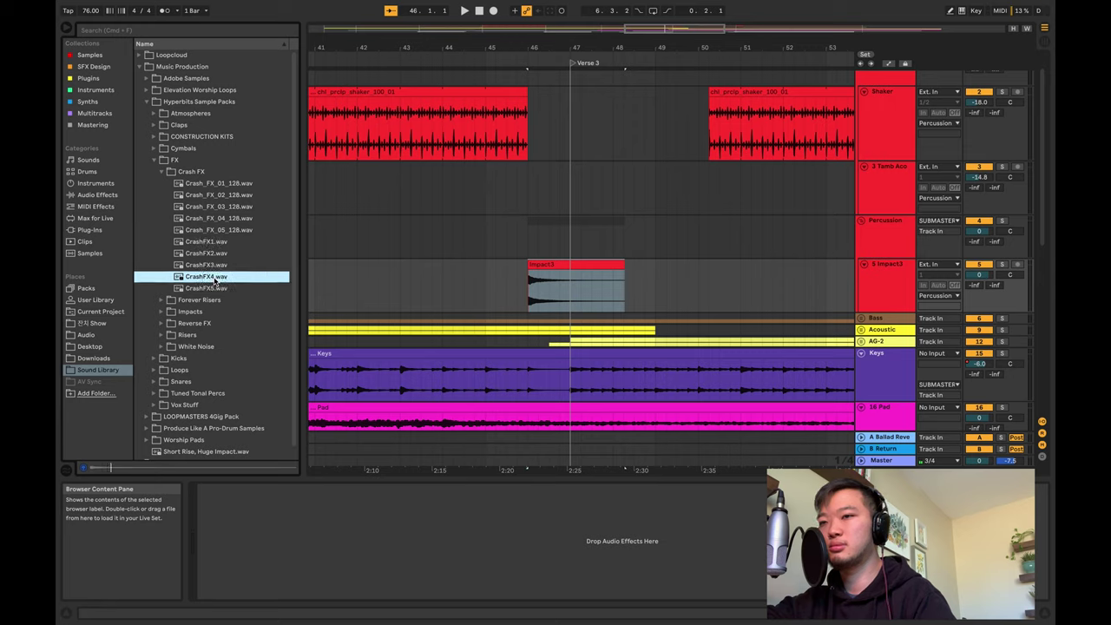
click(215, 287)
click(209, 266)
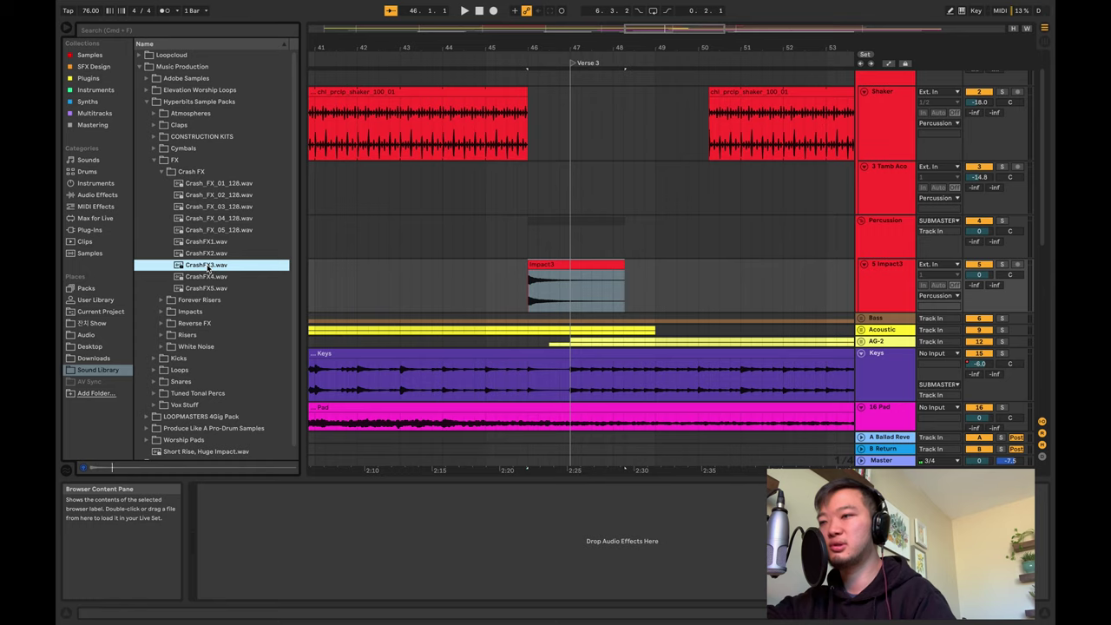
Try CrashFX3.wav in place of the Impact3 clip at bar 46 and play the transition from bar 45
drag(213, 272, 534, 287)
click(495, 275)
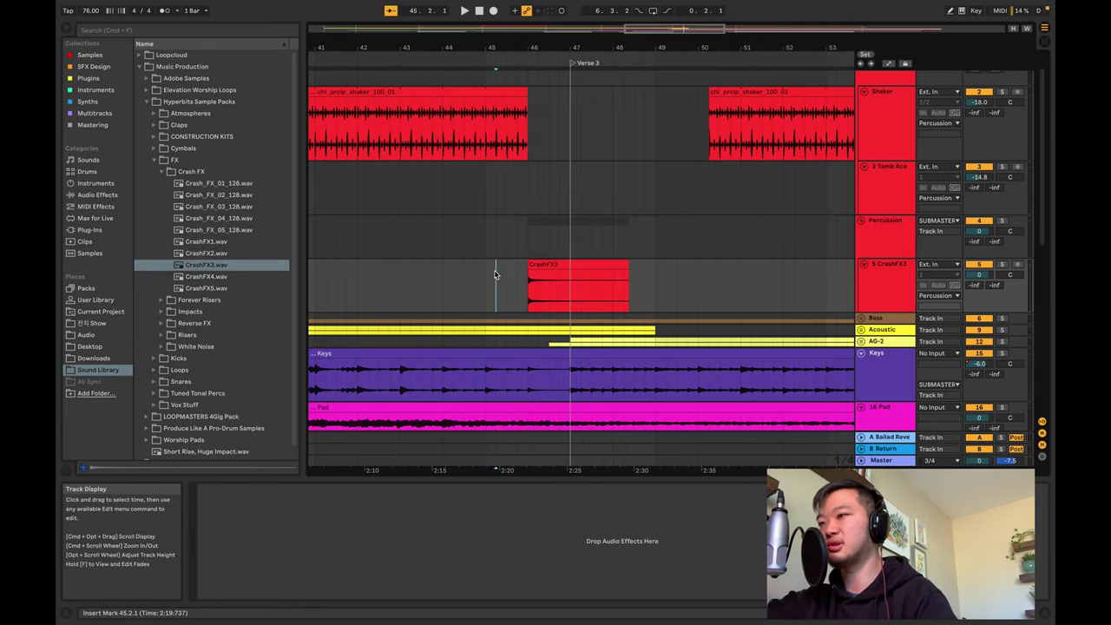
key(space)
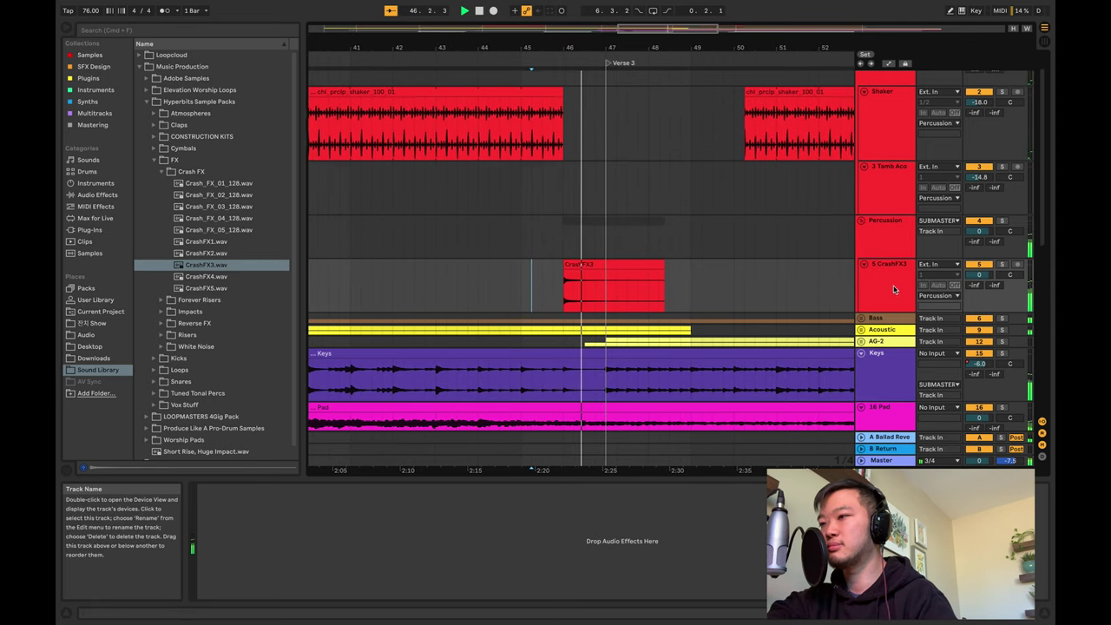
Replace the CrashFX3 clip at bar 46 with Impact1.wav from the Impacts folder and play the transition
click(161, 172)
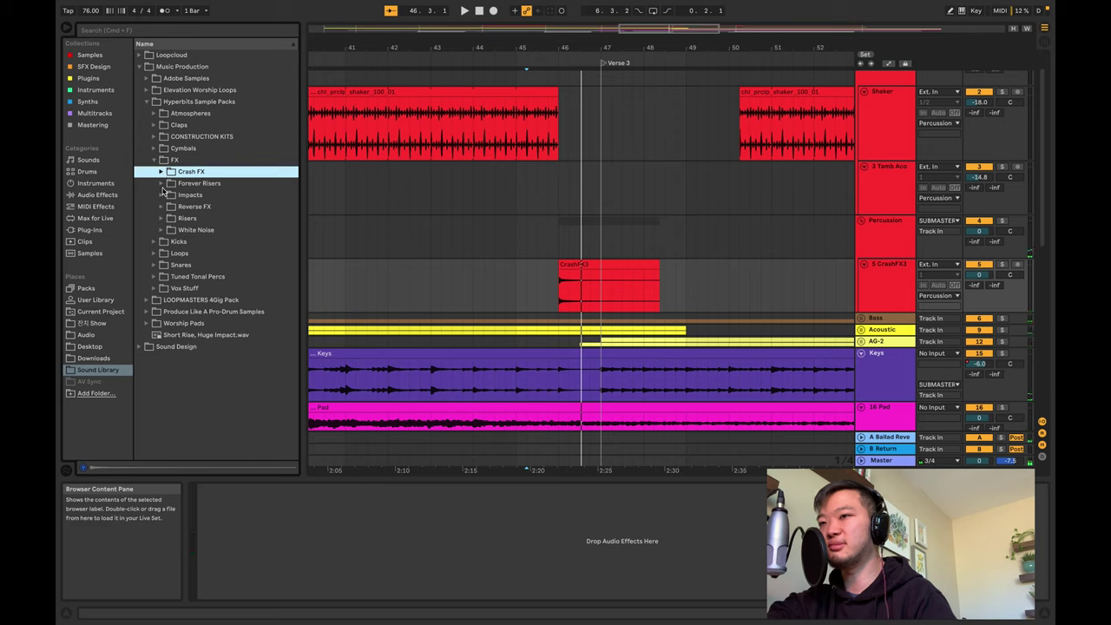
click(162, 195)
click(193, 209)
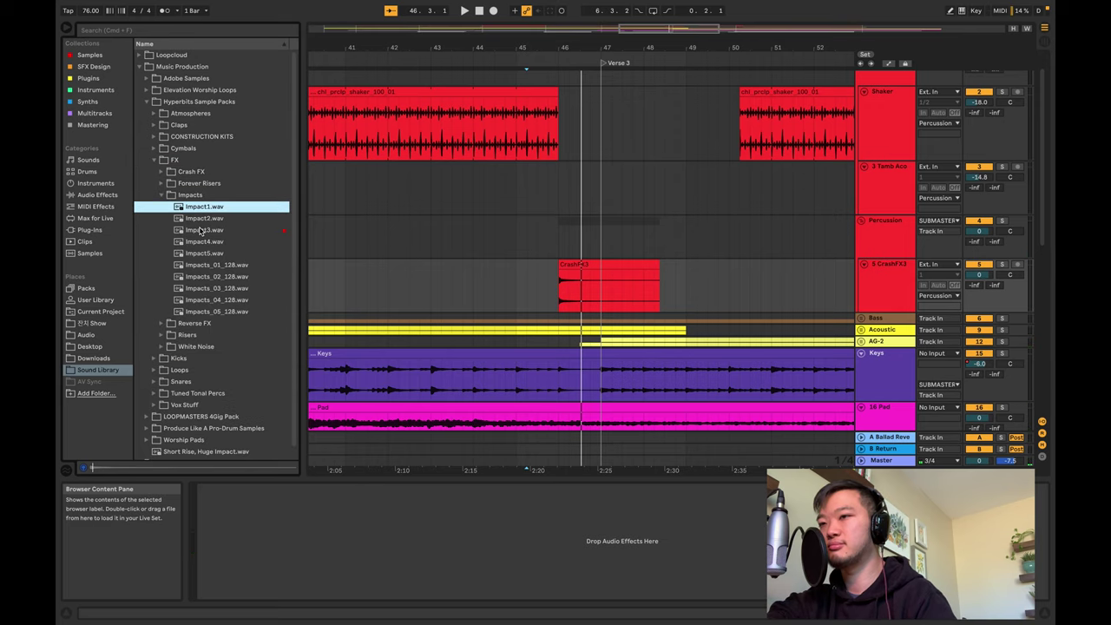
drag(193, 206, 566, 260)
click(548, 271)
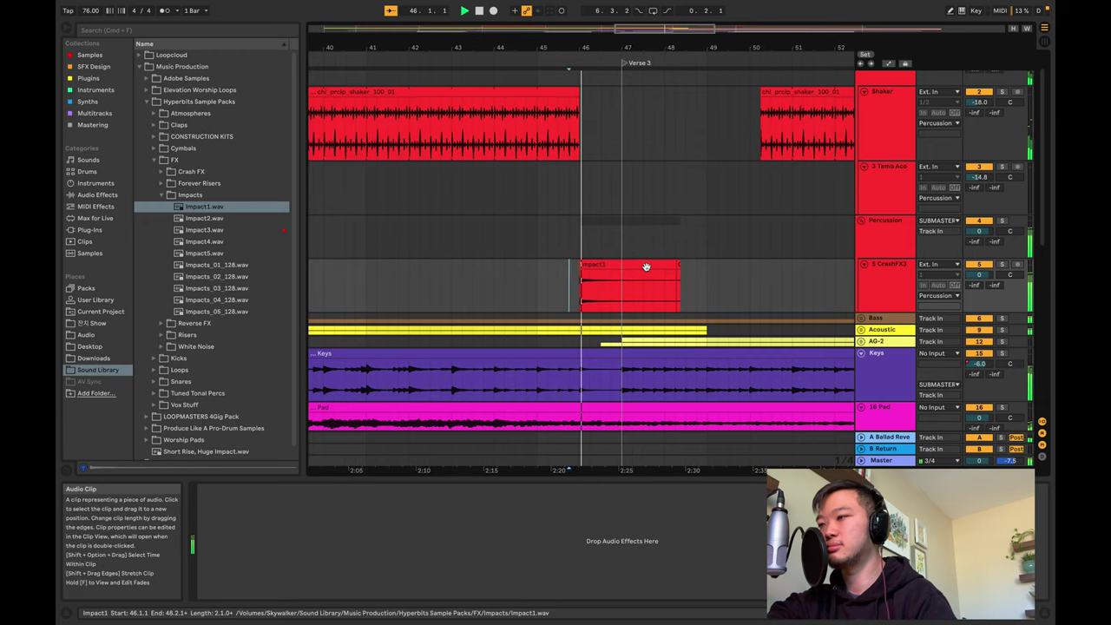
key(space)
key(space)
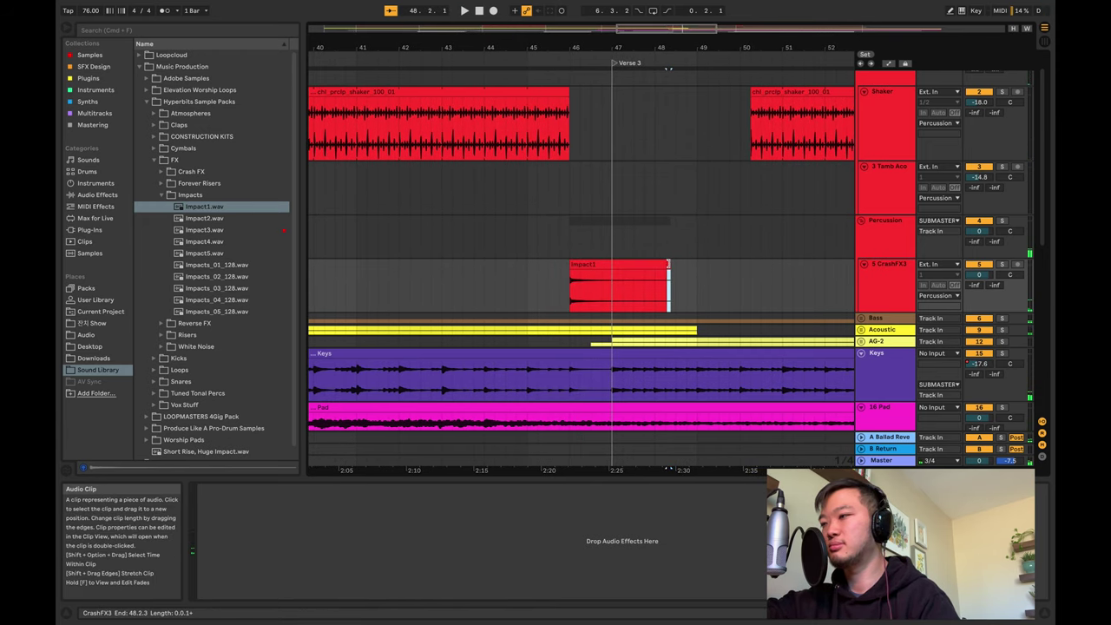
Delete the leftover CrashFX3 sliver after the Impact1 clip and give Impact1 a short fade-in
click(669, 264)
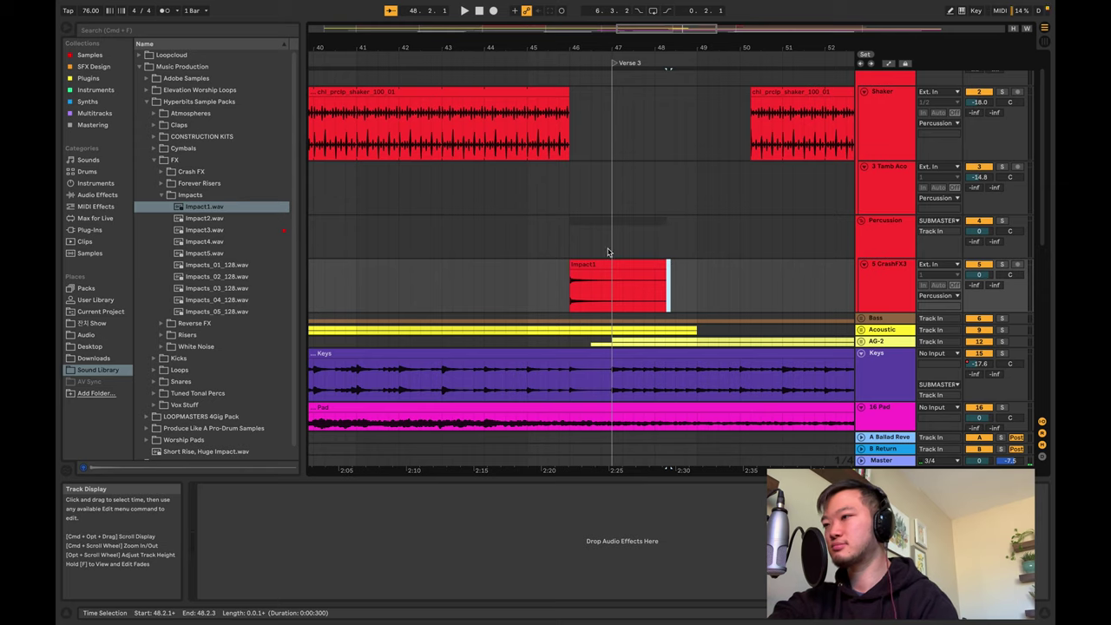
scroll(536, 262, down, 3)
scroll(535, 263, up, 8)
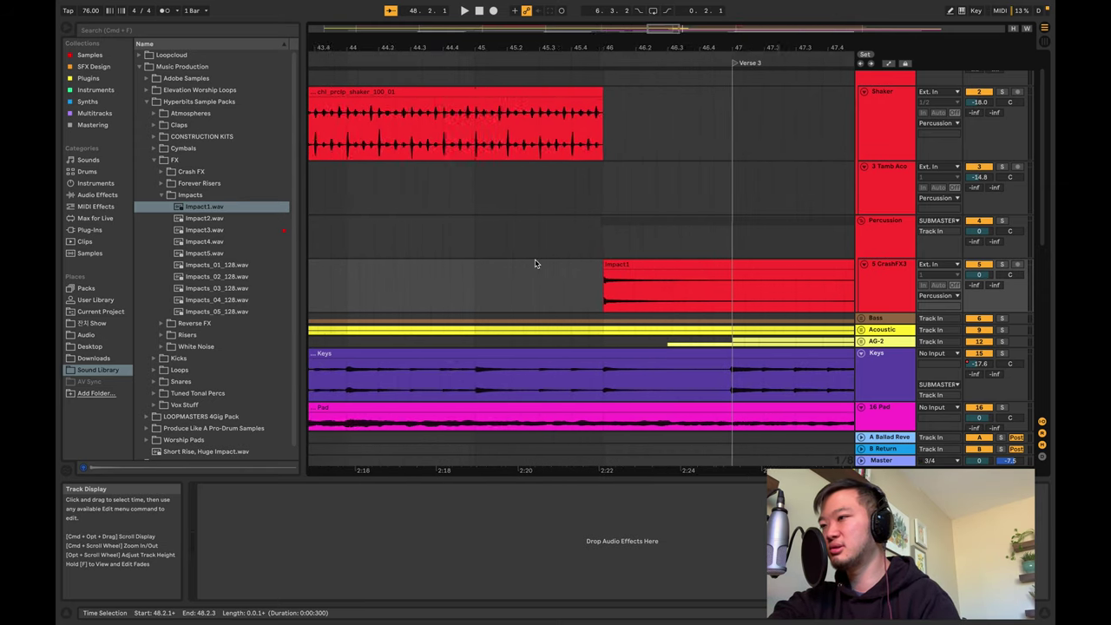
scroll(538, 263, up, 3)
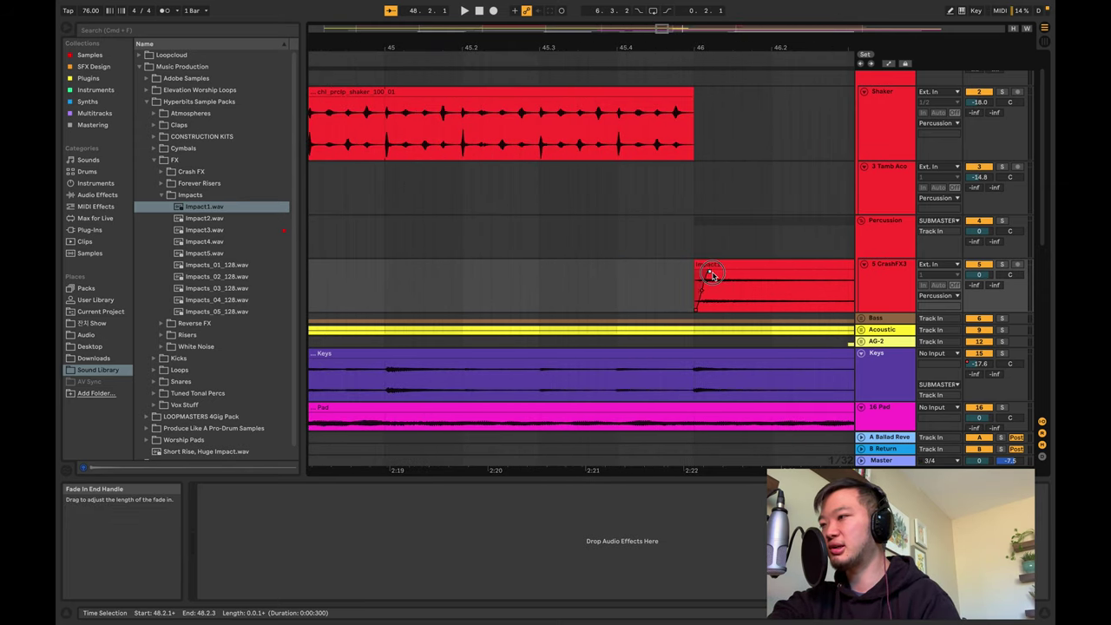
Move the EQ Eight from the Percussion group containing CrashFX3 onto the CrashFX3 track, and rename that group FX
click(894, 264)
click(891, 243)
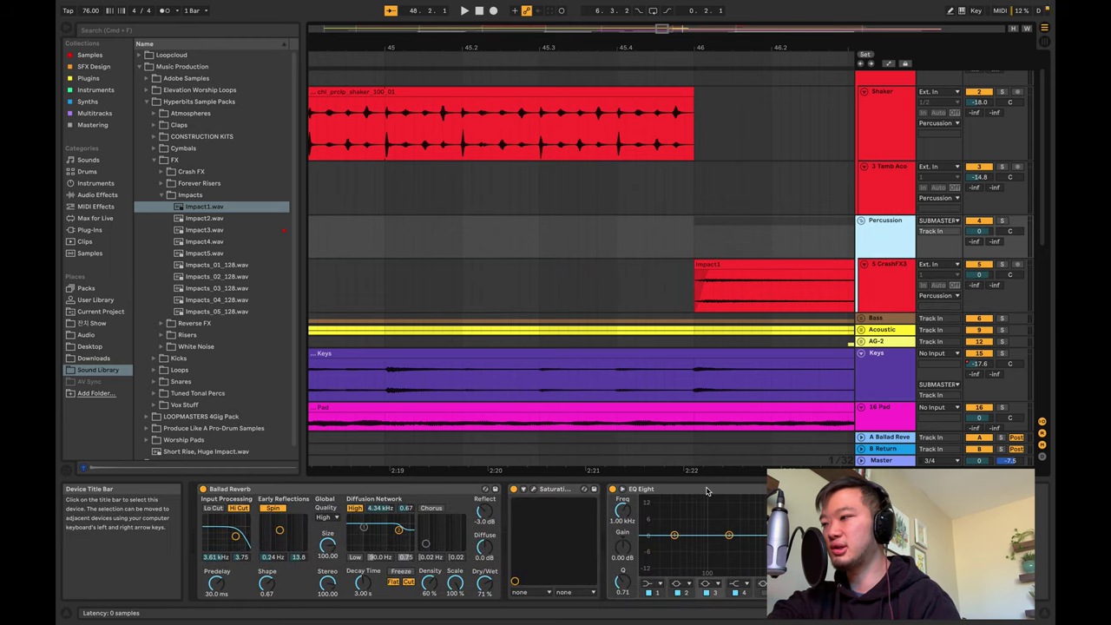
click(664, 489)
drag(872, 286, 873, 283)
click(893, 209)
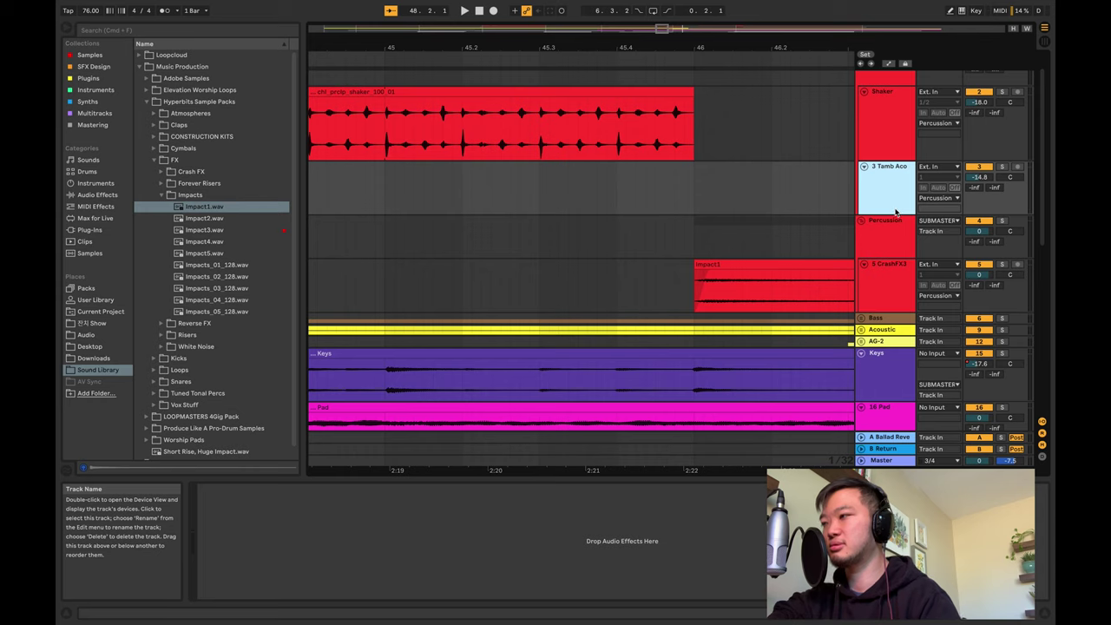
click(894, 233)
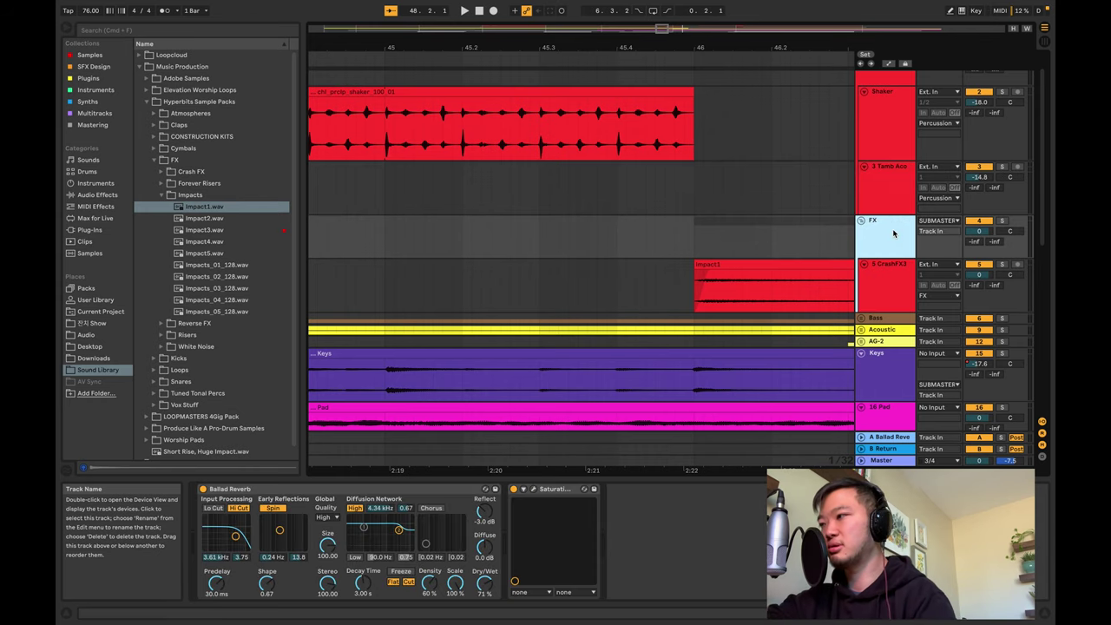
Set band 1 of the CrashFX3 track's EQ Eight to a low cut at 325 Hz and play the result
click(886, 282)
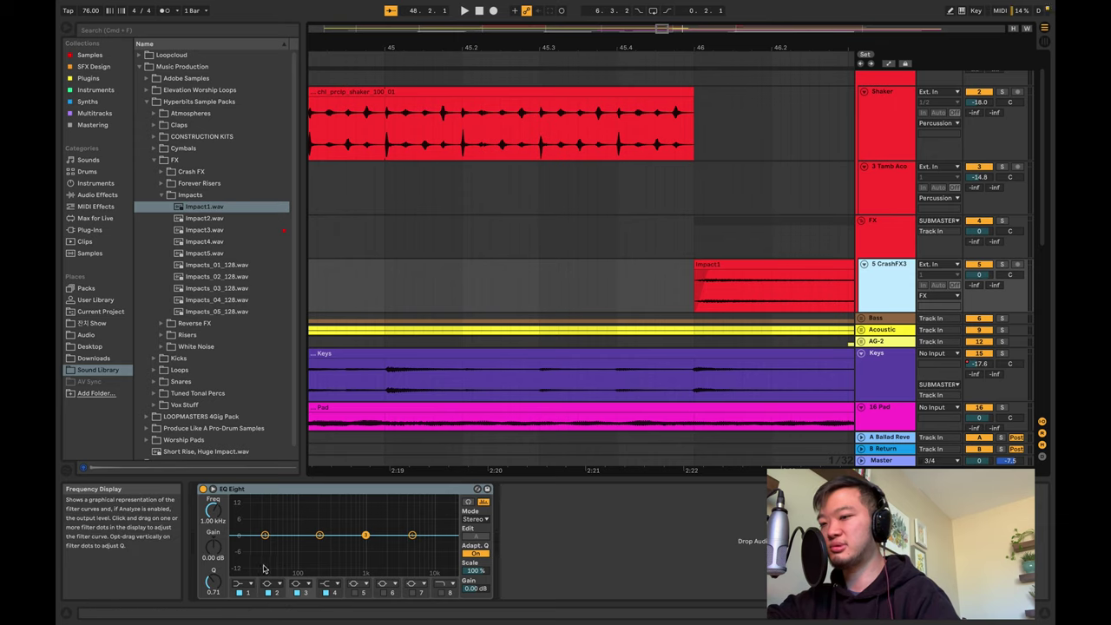
click(249, 583)
click(228, 512)
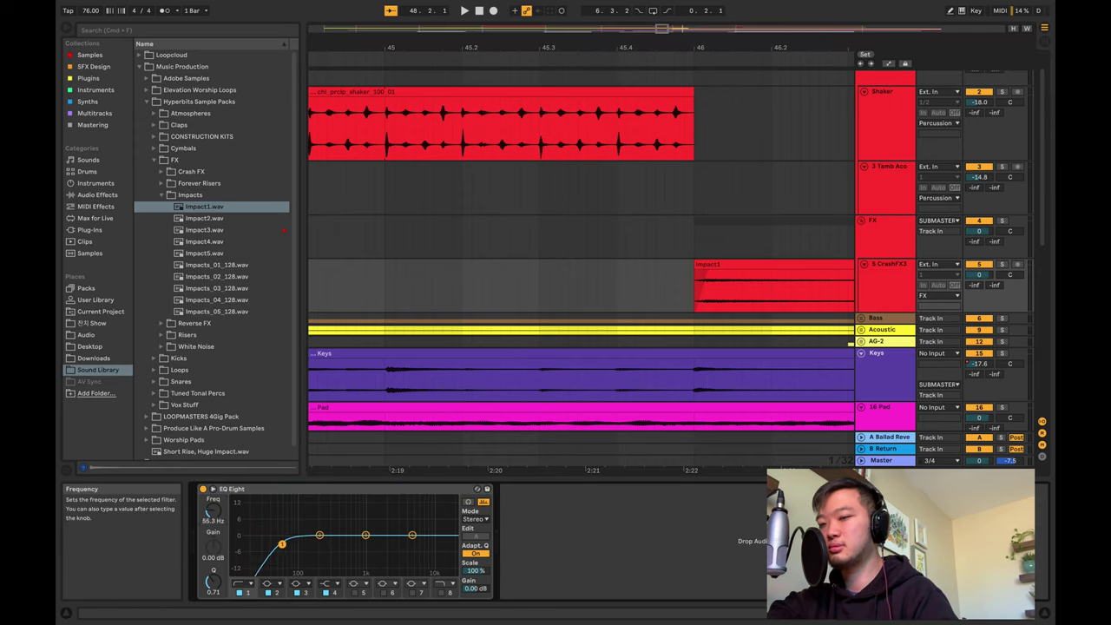
drag(292, 545, 333, 544)
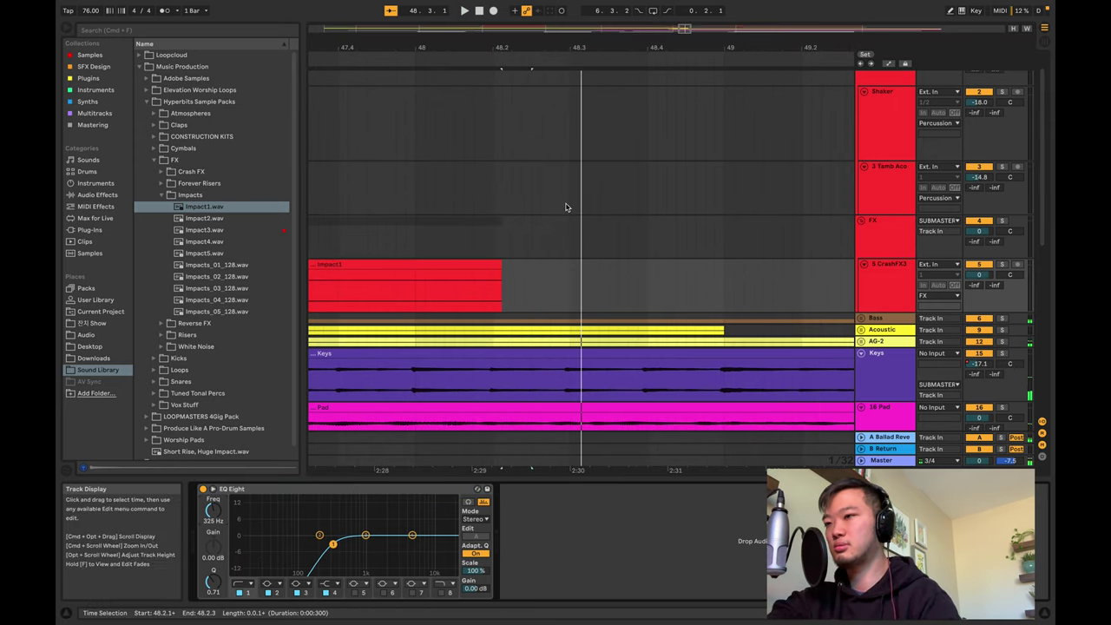
scroll(561, 224, left, 5)
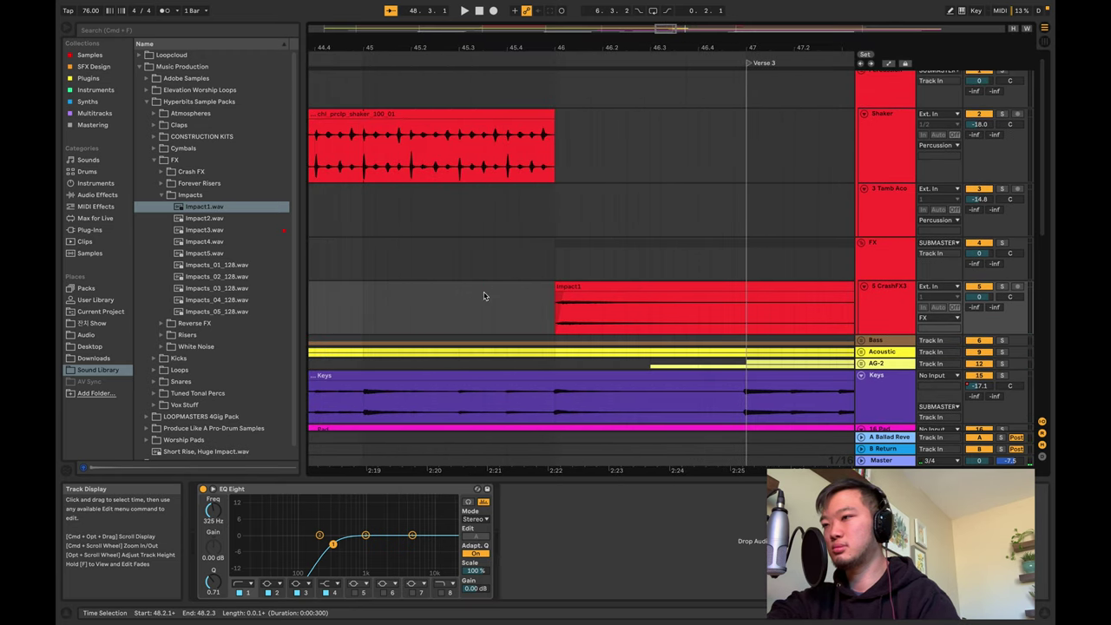
Lengthen the fade-in of the Impact1 clip, move the clip one beat earlier to 45.4, and play the transition
click(425, 311)
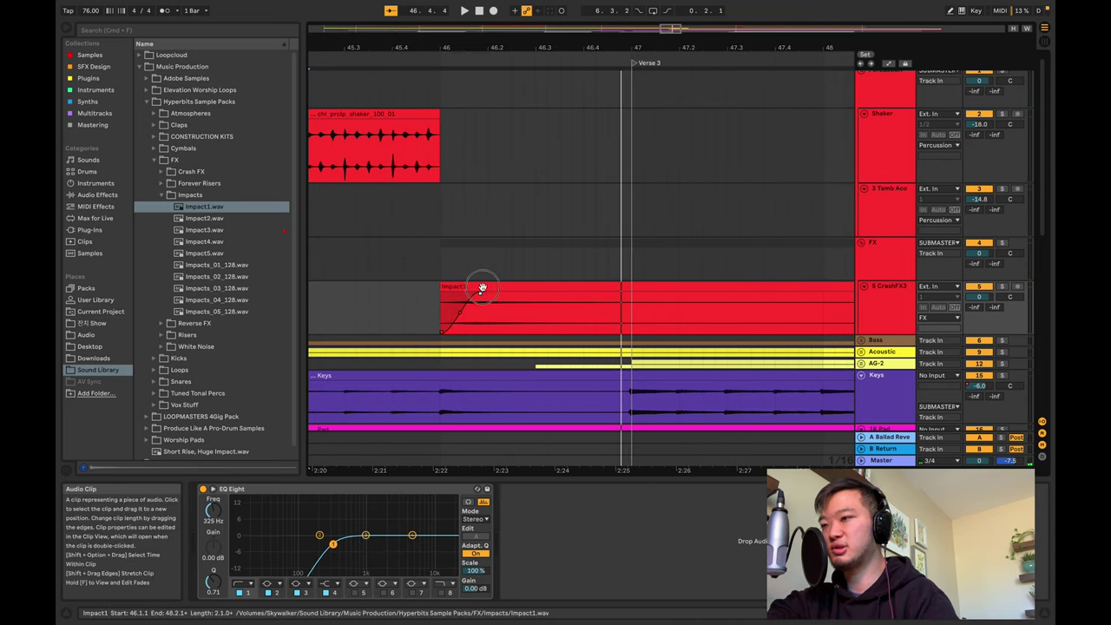
drag(481, 287, 432, 293)
scroll(399, 295, left, 1)
click(368, 303)
key(space)
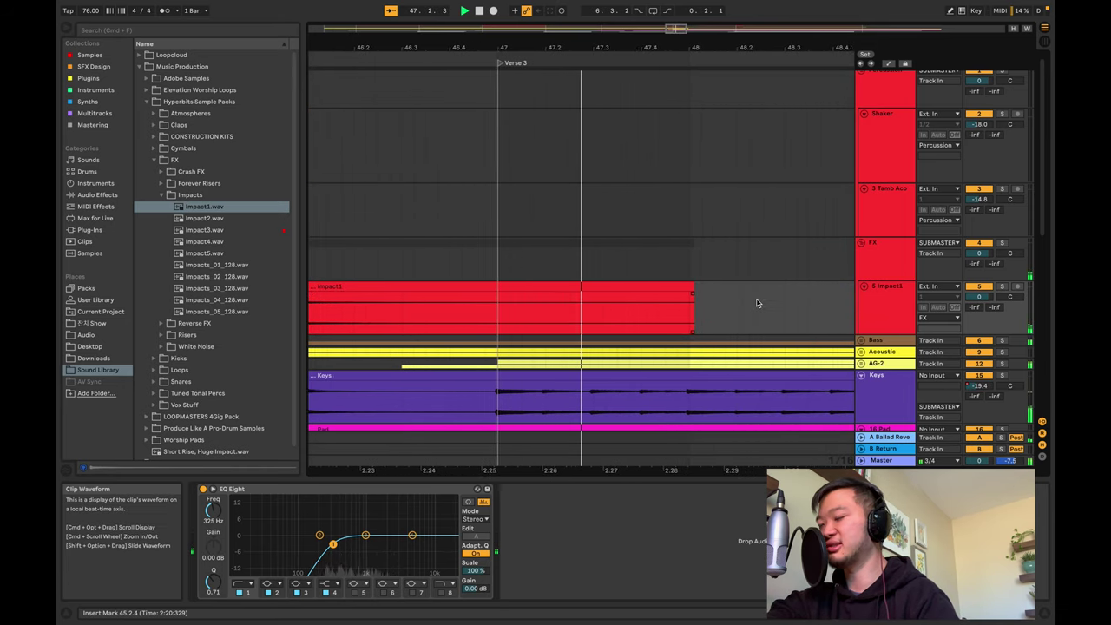
key(space)
Play the arrangement from bar 44.4 through Verse 3 and check the impact against the other tracks
click(905, 301)
scroll(806, 285, up, 2)
scroll(806, 285, down, 6)
click(568, 292)
key(space)
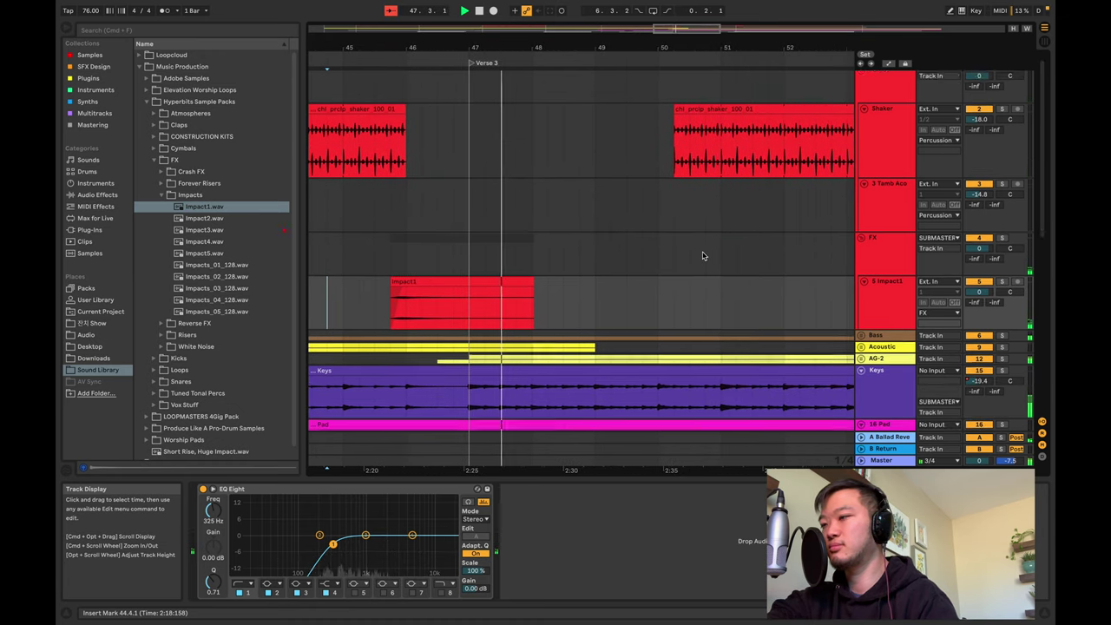
scroll(701, 253, down, 3)
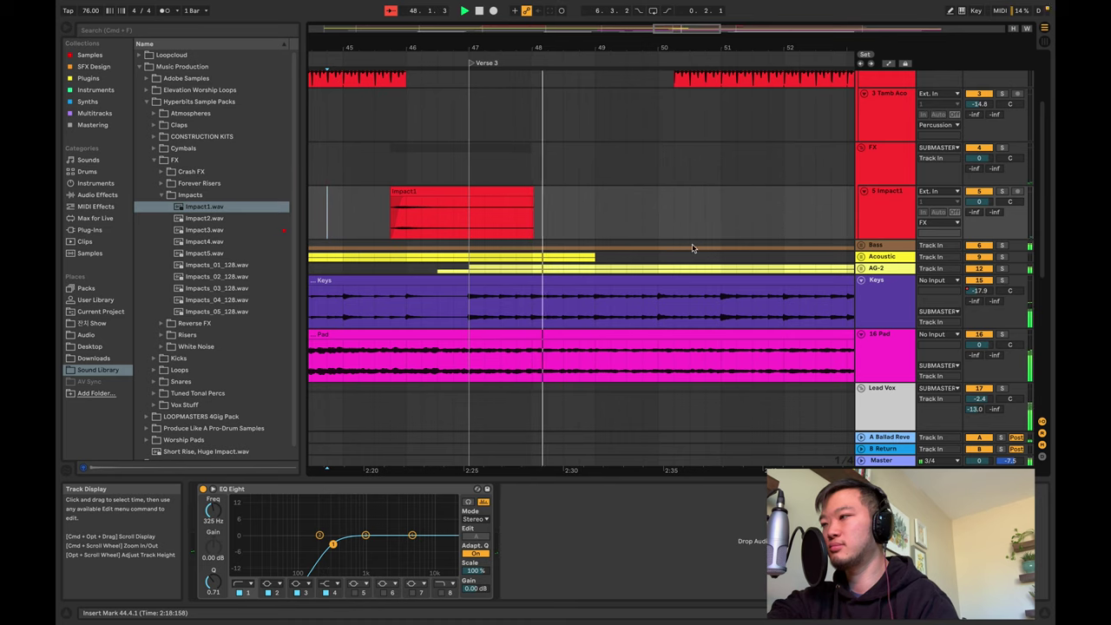
scroll(732, 239, up, 3)
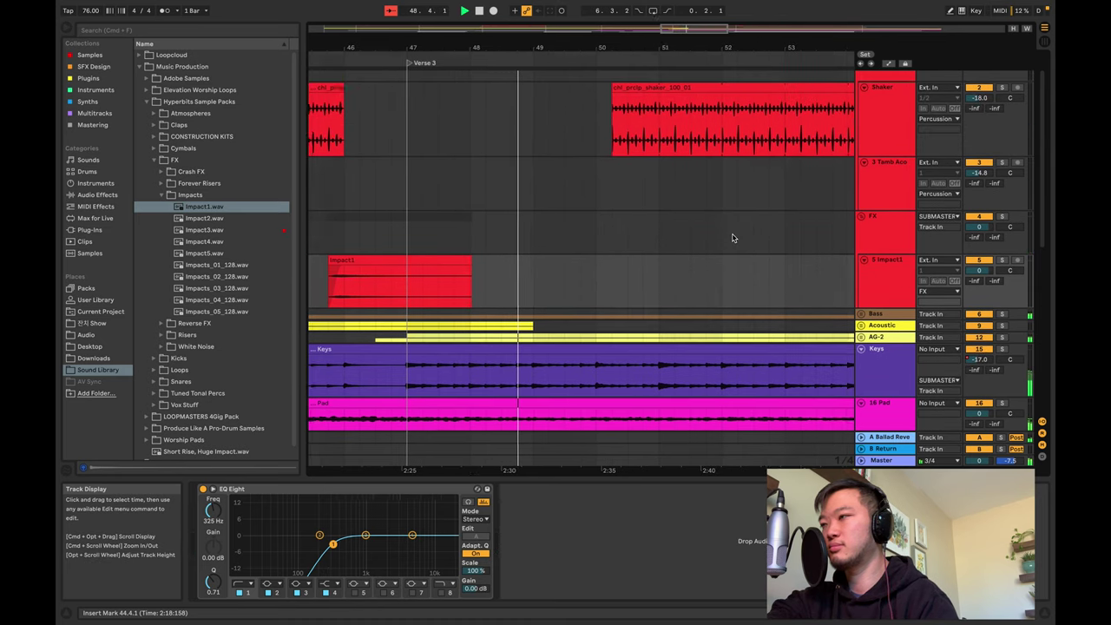
scroll(733, 237, down, 3)
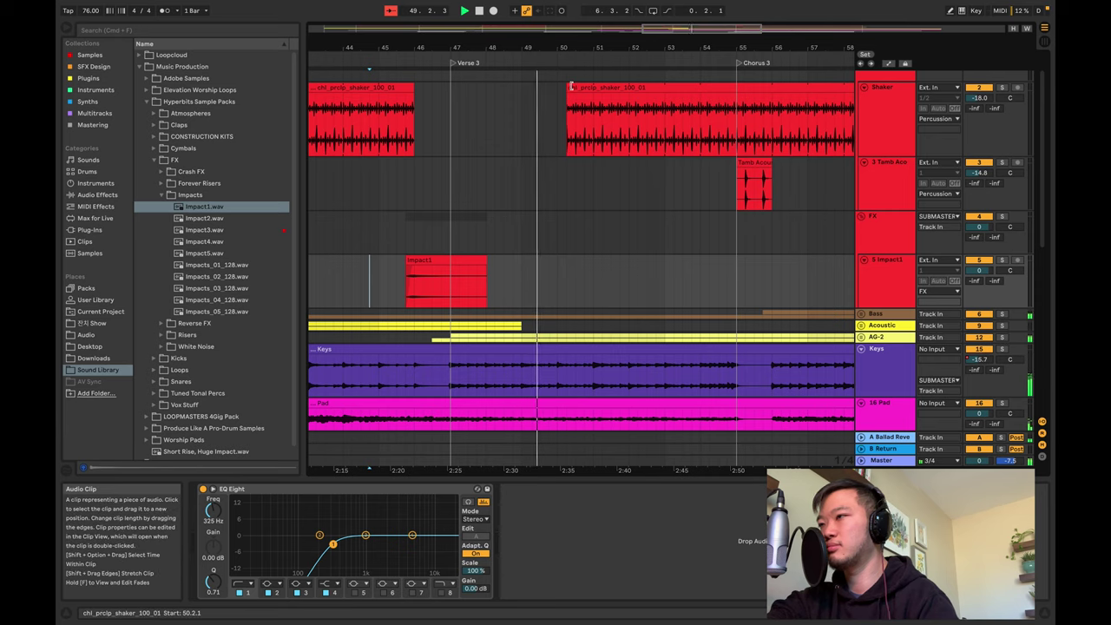
Trim the start of the second shaker clip to bar 55 at Chorus 3 and listen through the end of Verse 3
drag(571, 87, 742, 91)
scroll(596, 184, down, 3)
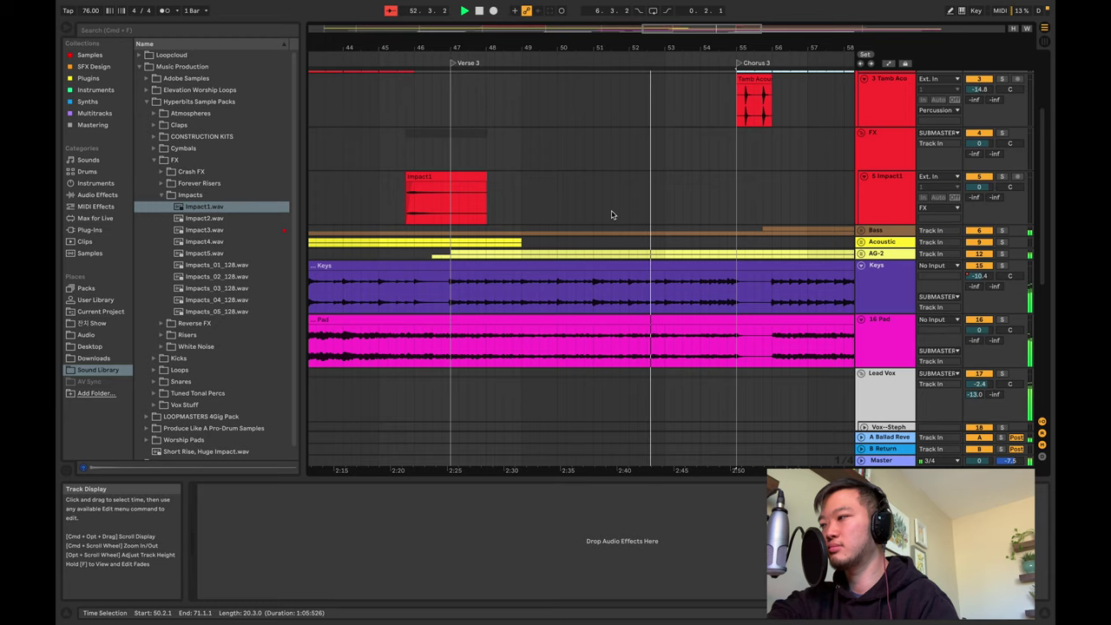
scroll(630, 180, right, 3)
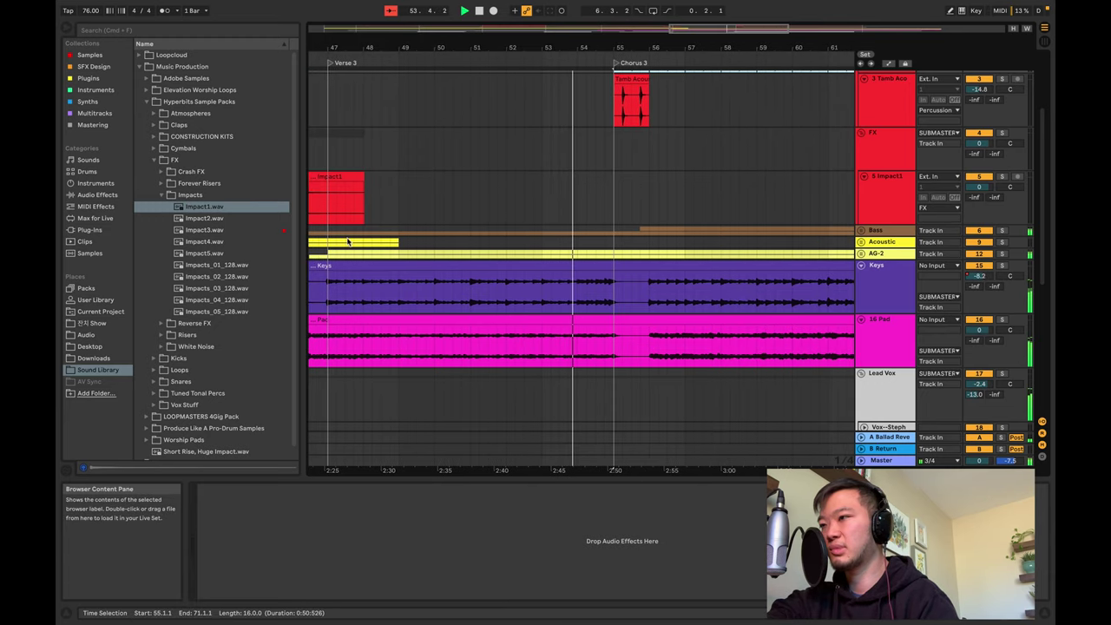
click(576, 212)
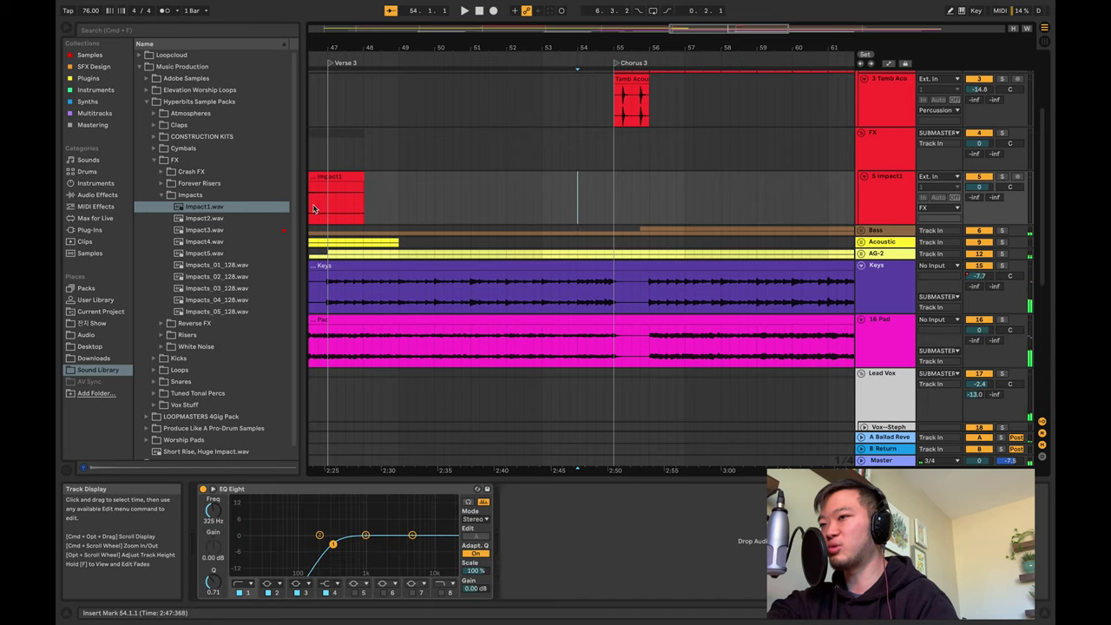
Browse to the Risers folder and audition Riser1.wav through Riser5.wav
click(165, 195)
click(162, 218)
click(178, 230)
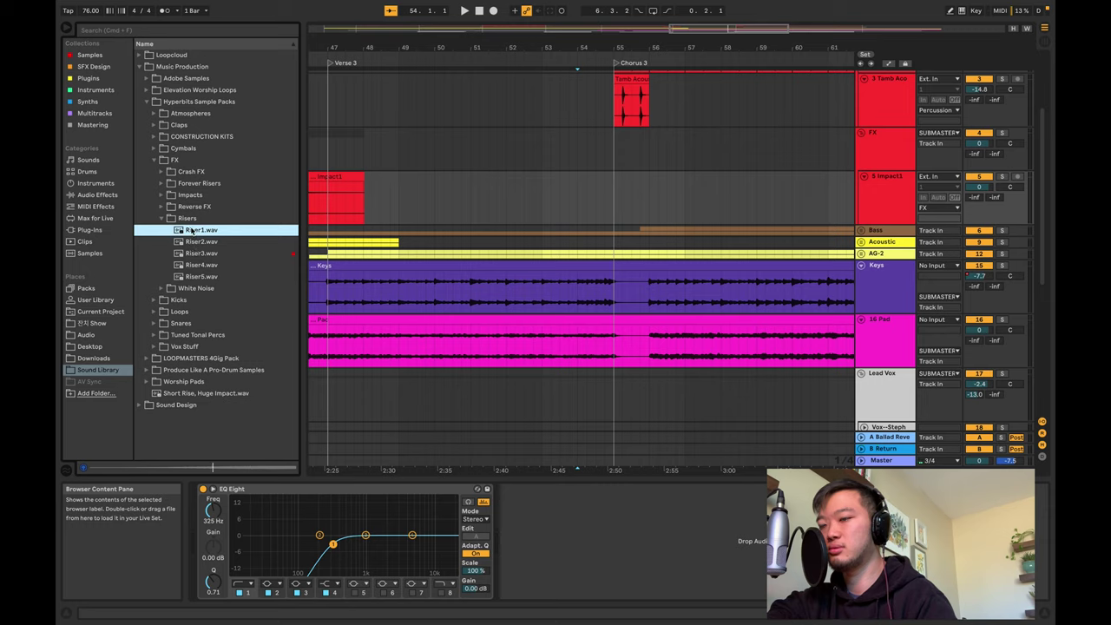
click(201, 241)
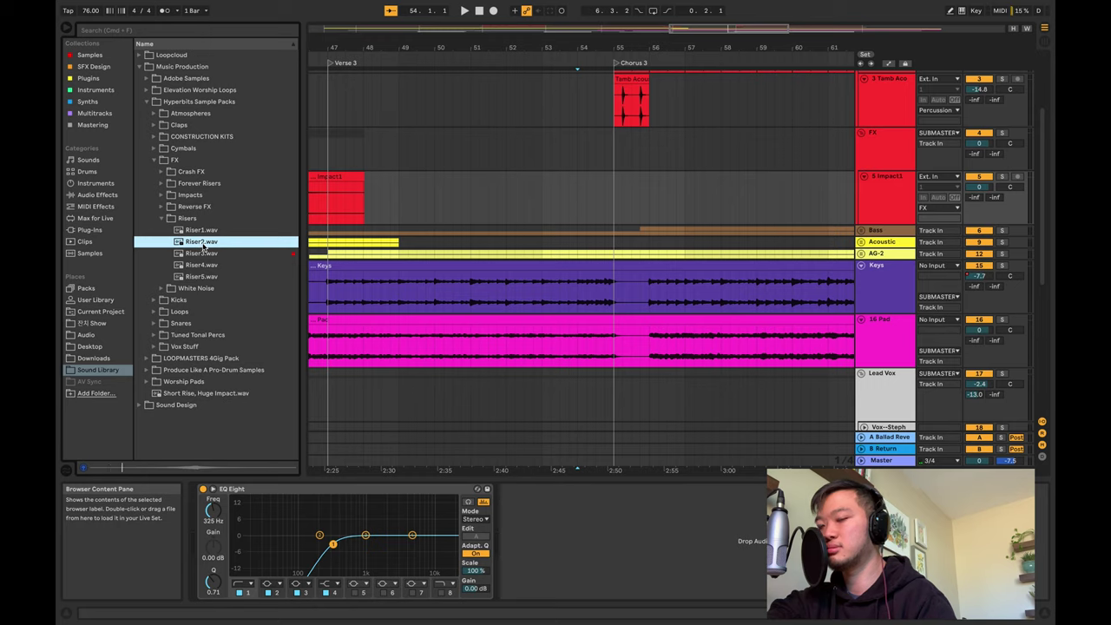
click(211, 254)
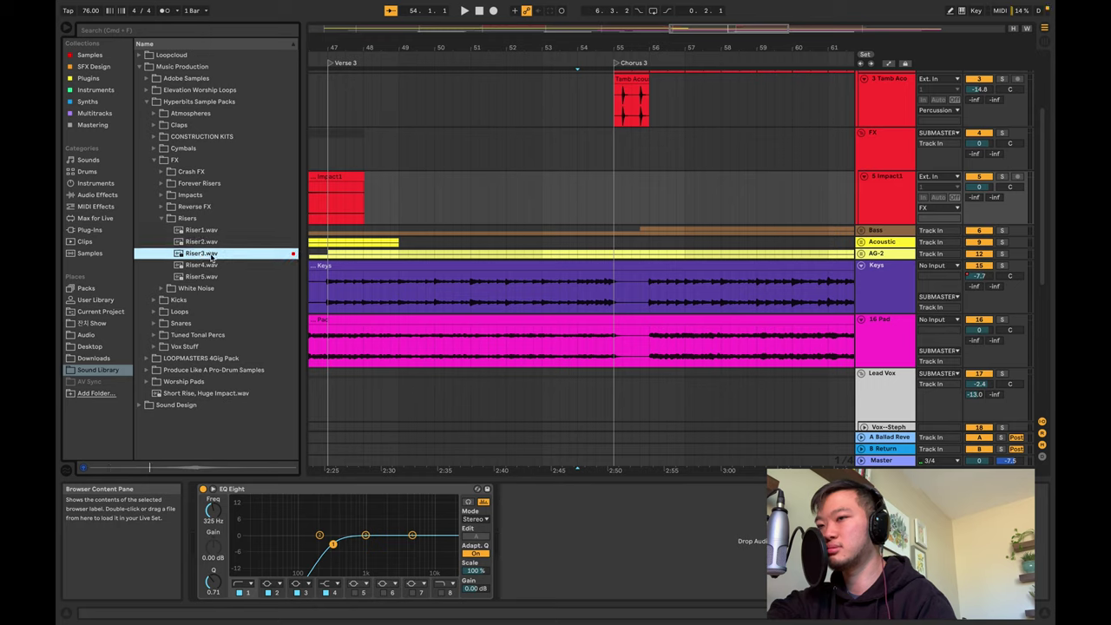
click(209, 265)
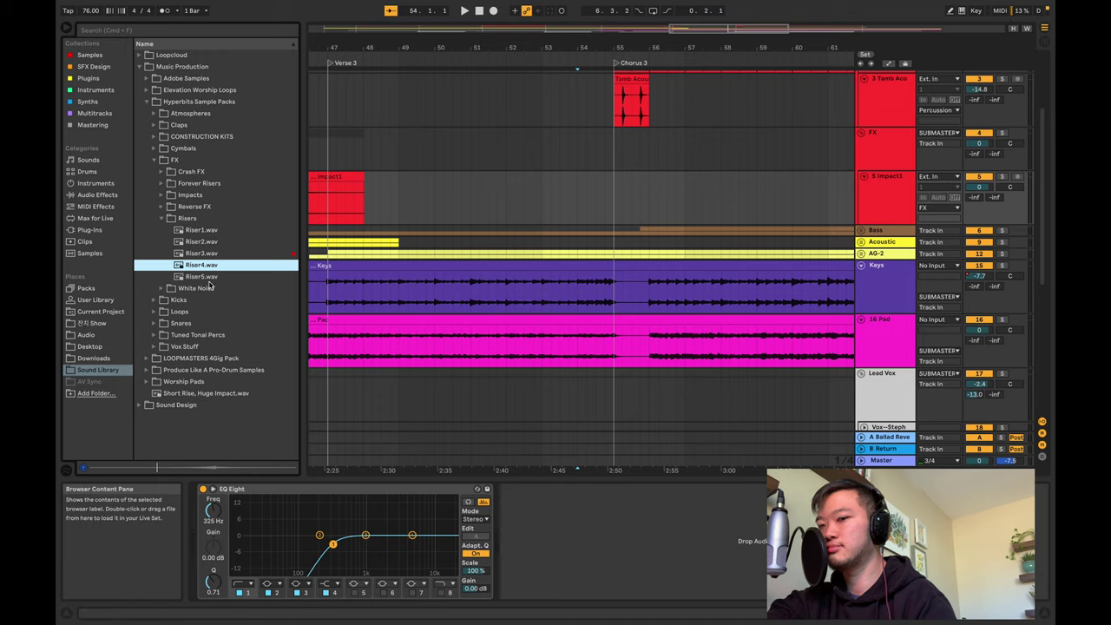
click(208, 280)
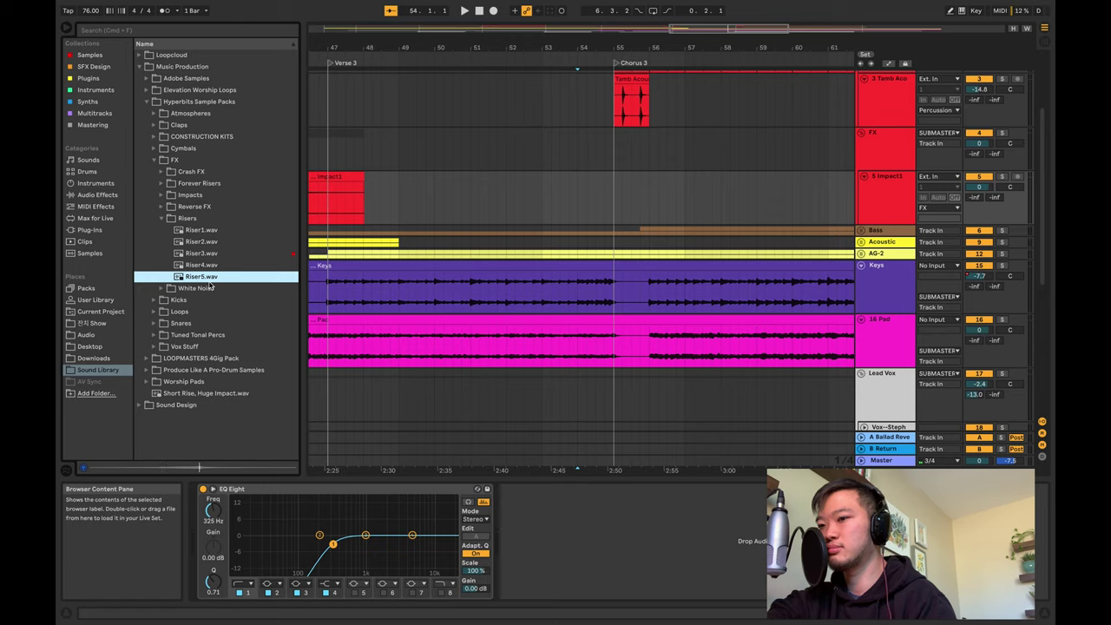
Place Riser5.wav at bar 53 on the Impact1 track and duplicate that track
mouse_move(209, 282)
mouse_down()
mouse_move(591, 199)
mouse_move(545, 201)
mouse_up()
click(886, 185)
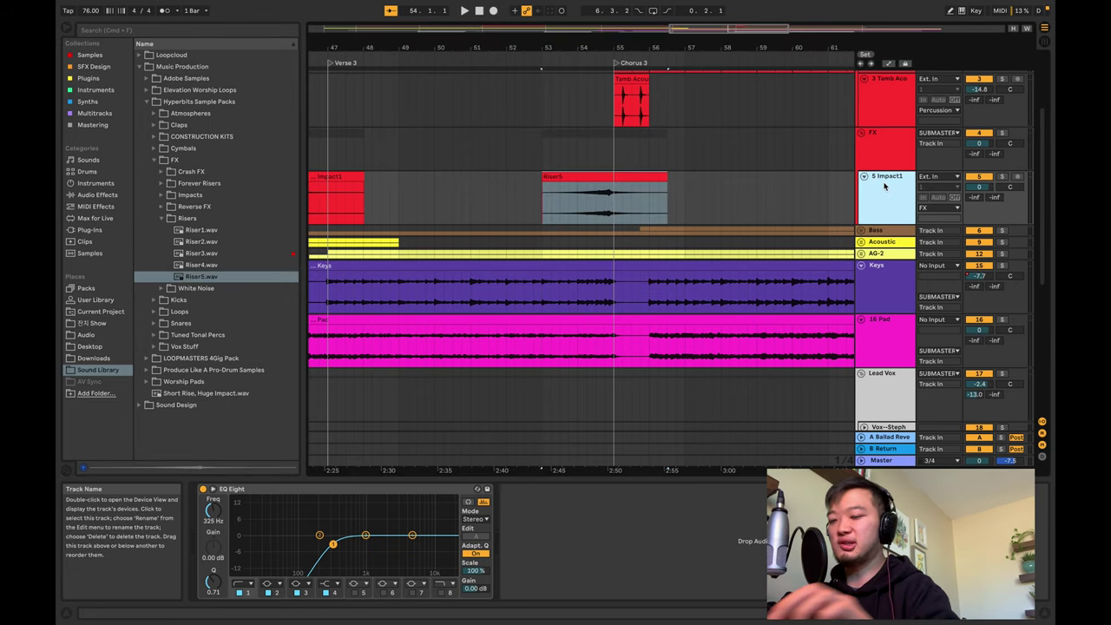
key(super+d)
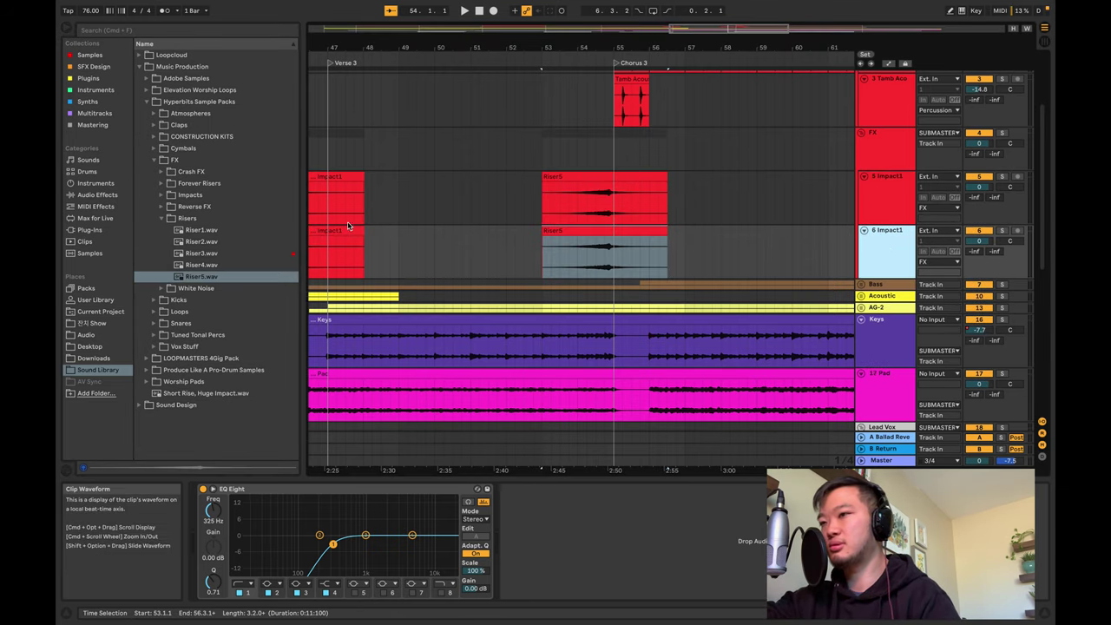
Delete the Impact1 clip from the duplicated track and the Riser5 clip from the original track
key(Delete)
click(556, 177)
key(Delete)
click(590, 231)
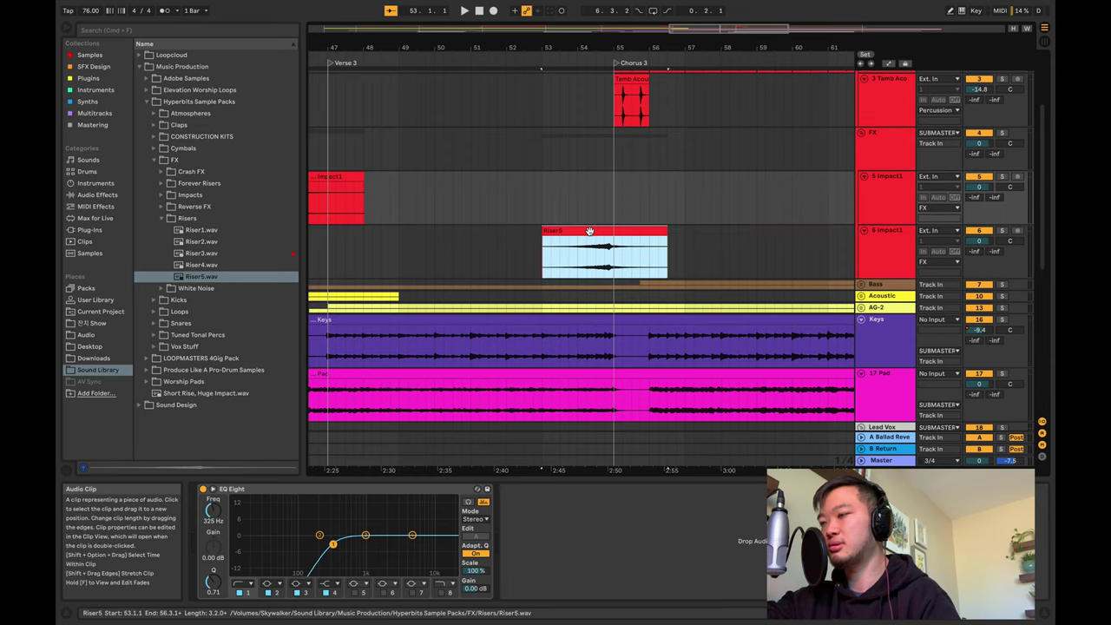
Nudge the Riser5 clip to start at 53.1.2 so its peak meets Chorus 3, and listen from 52.4.1
scroll(603, 232, up, 10)
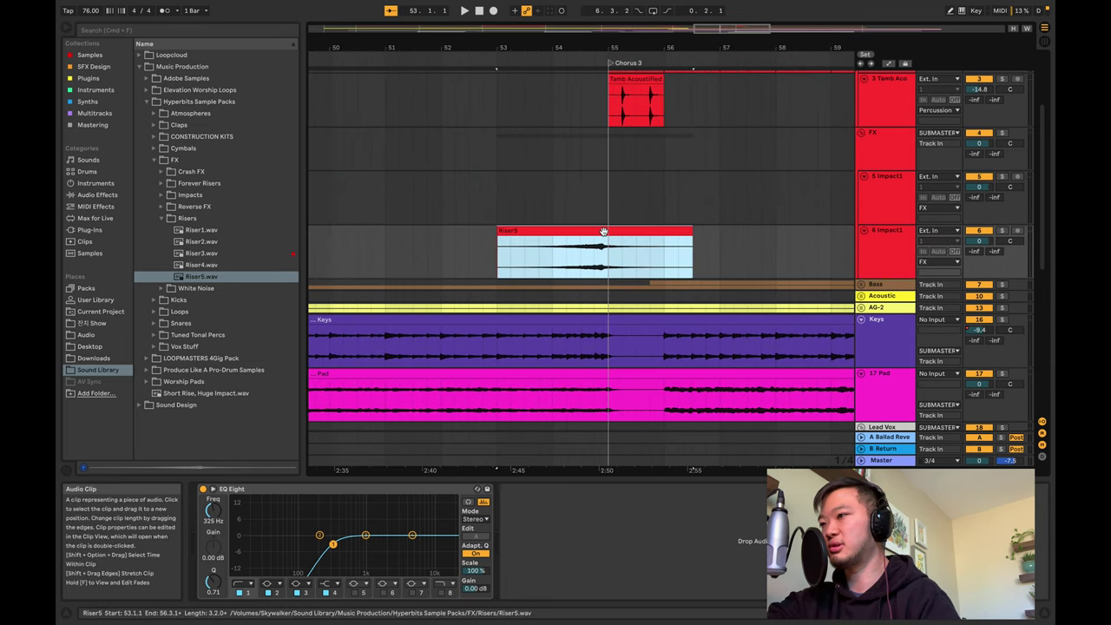
click(587, 235)
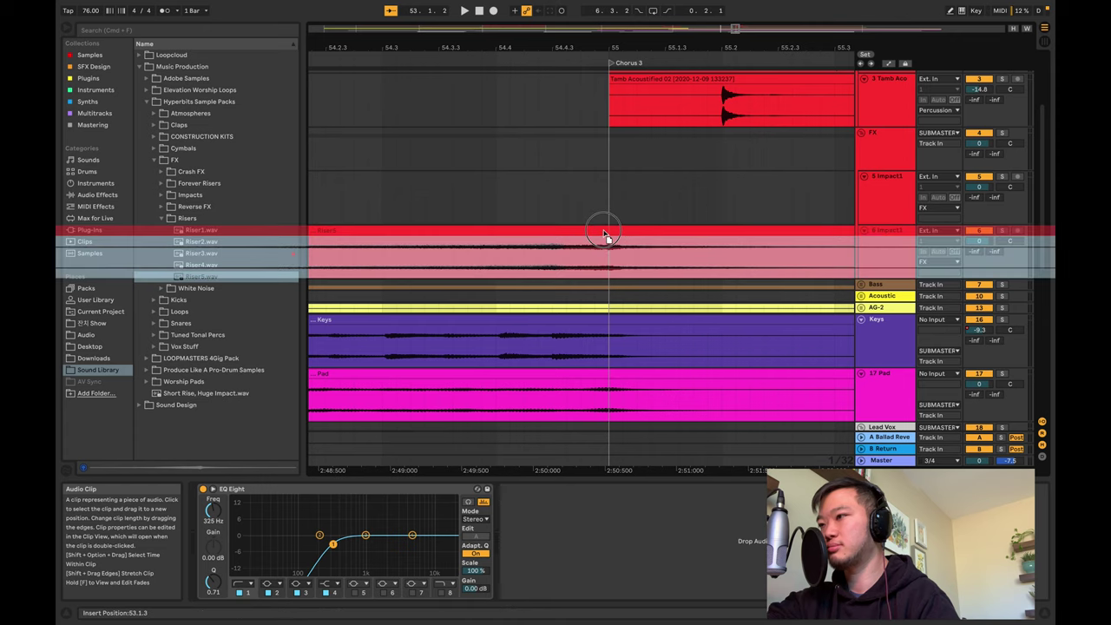
click(599, 231)
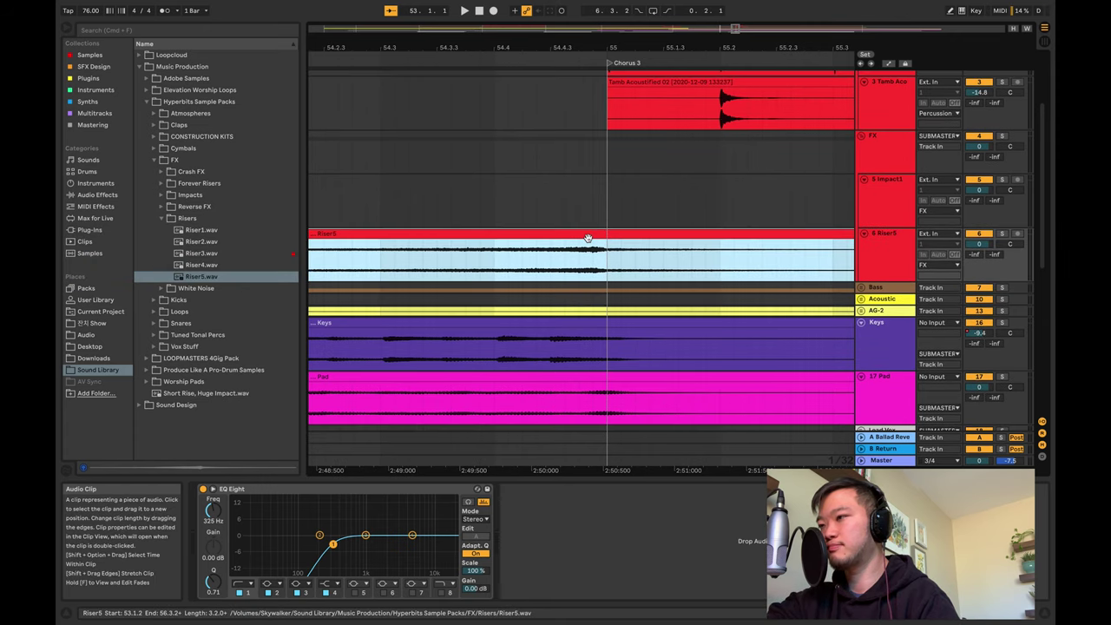
scroll(591, 243, down, 8)
click(447, 246)
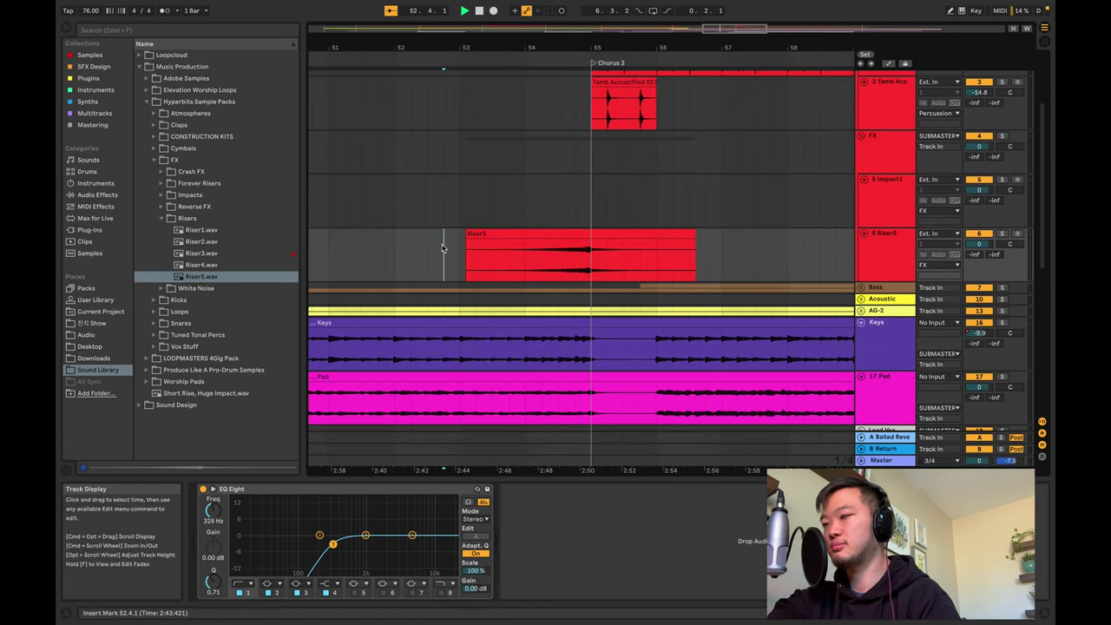
key(space)
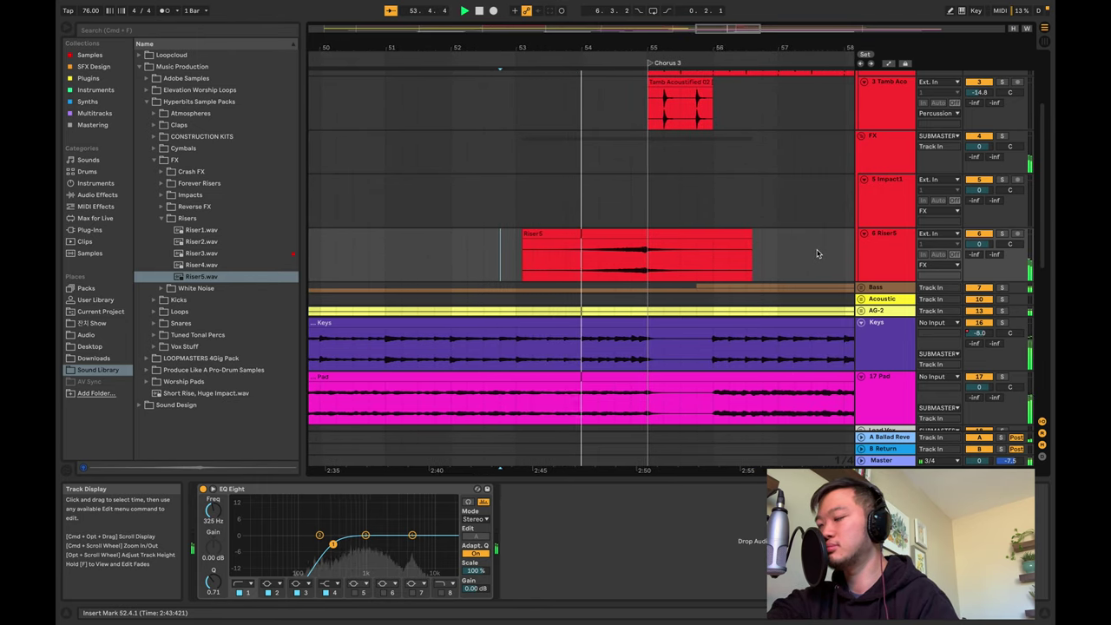
key(space)
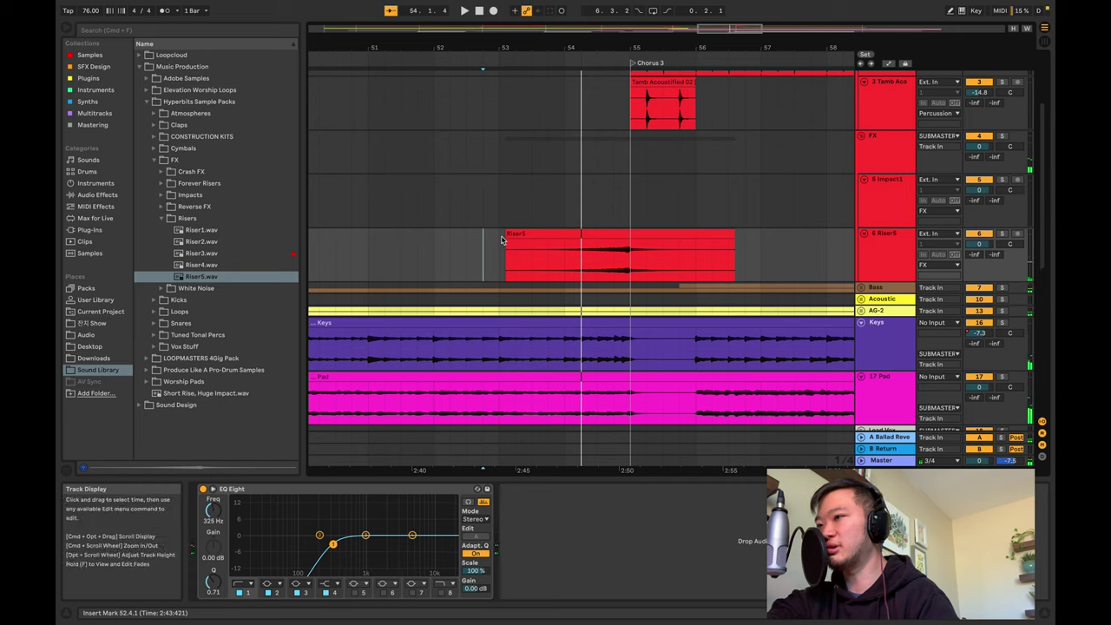
Trim the start of the Riser5 clip to 54.1.2, fade it in until just before Chorus 3, and listen to the transition
drag(507, 236, 593, 243)
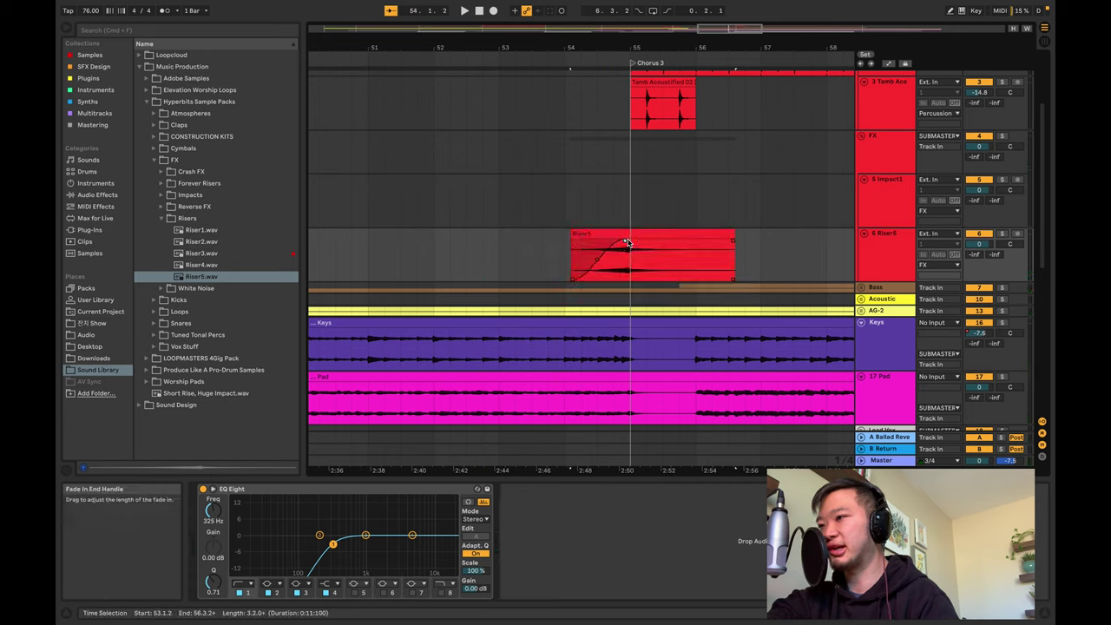
key(space)
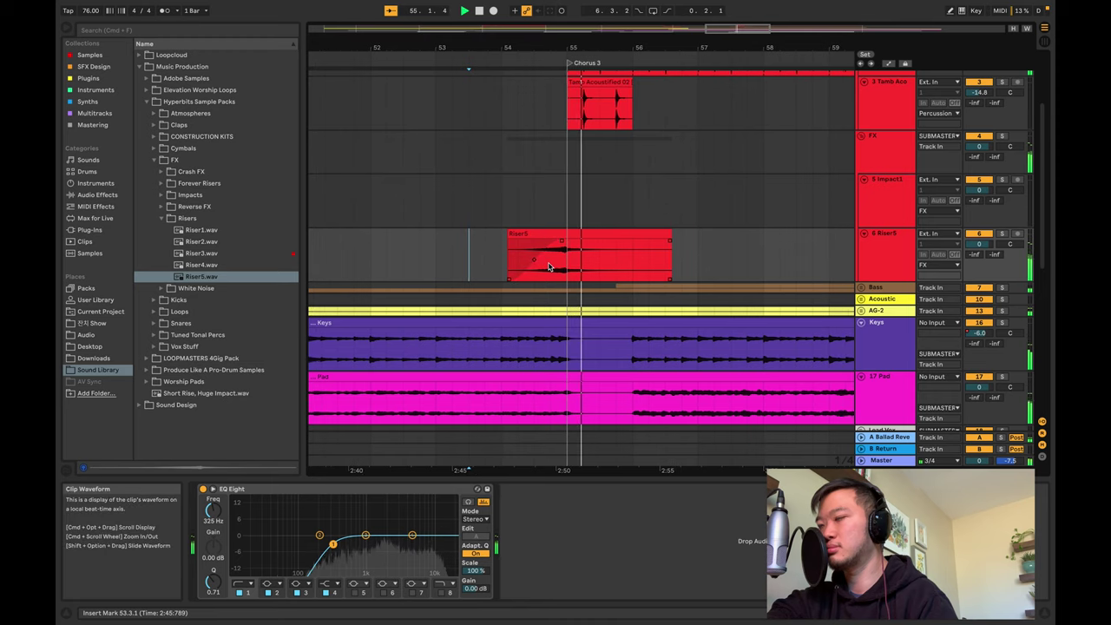
scroll(549, 261, up, 3)
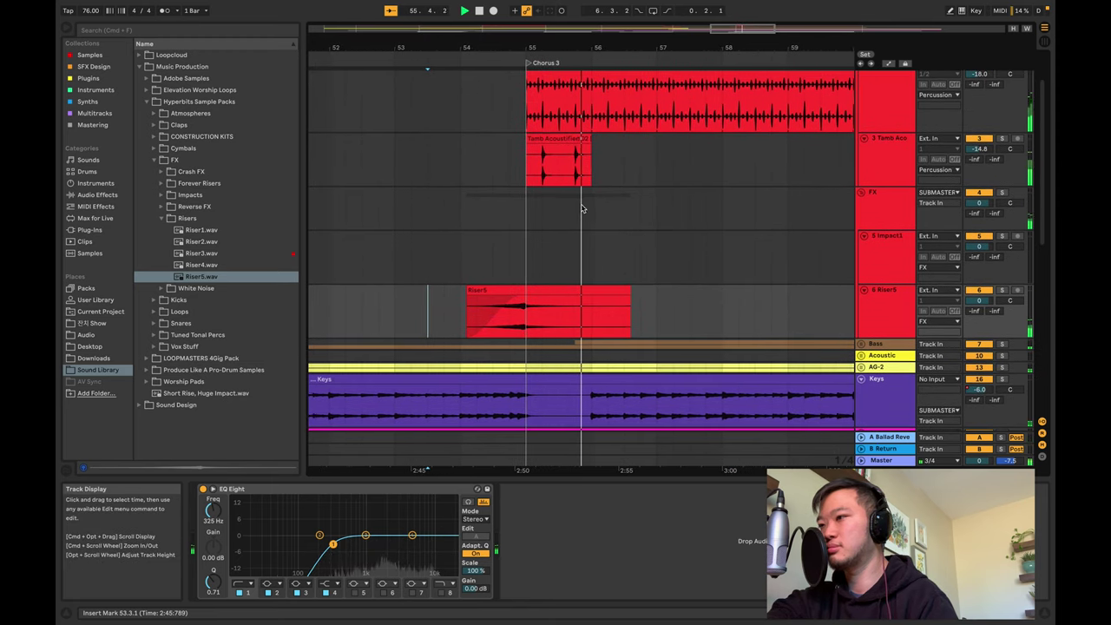
key(space)
Place the Impact1 clip from the Verse 3 transition at bar 55, the start of Chorus 3
scroll(525, 226, left, 5)
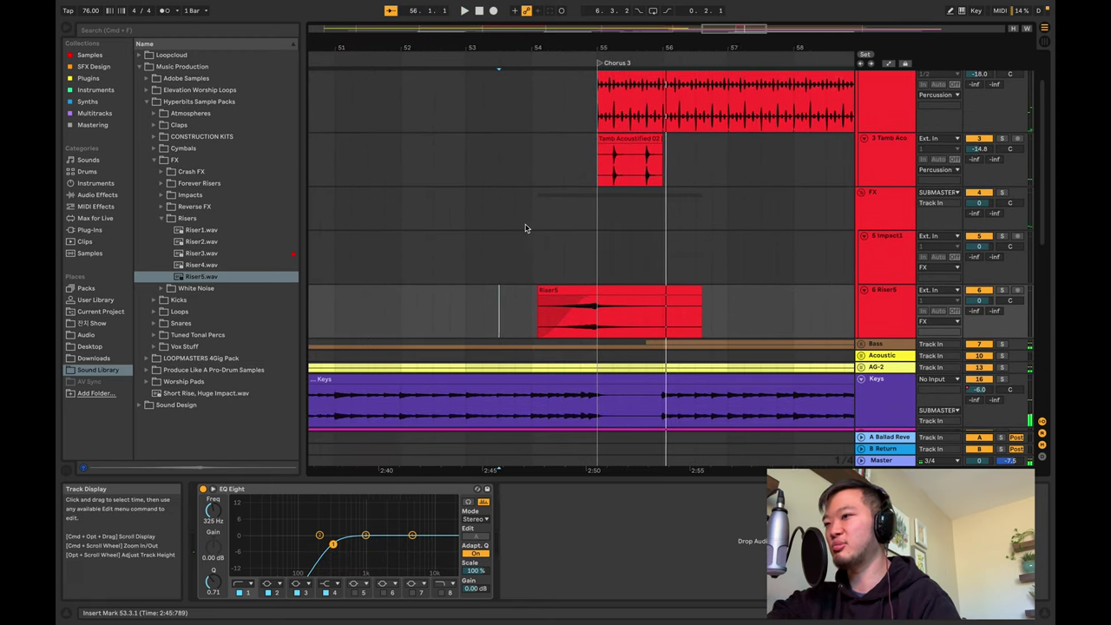
scroll(525, 227, left, 5)
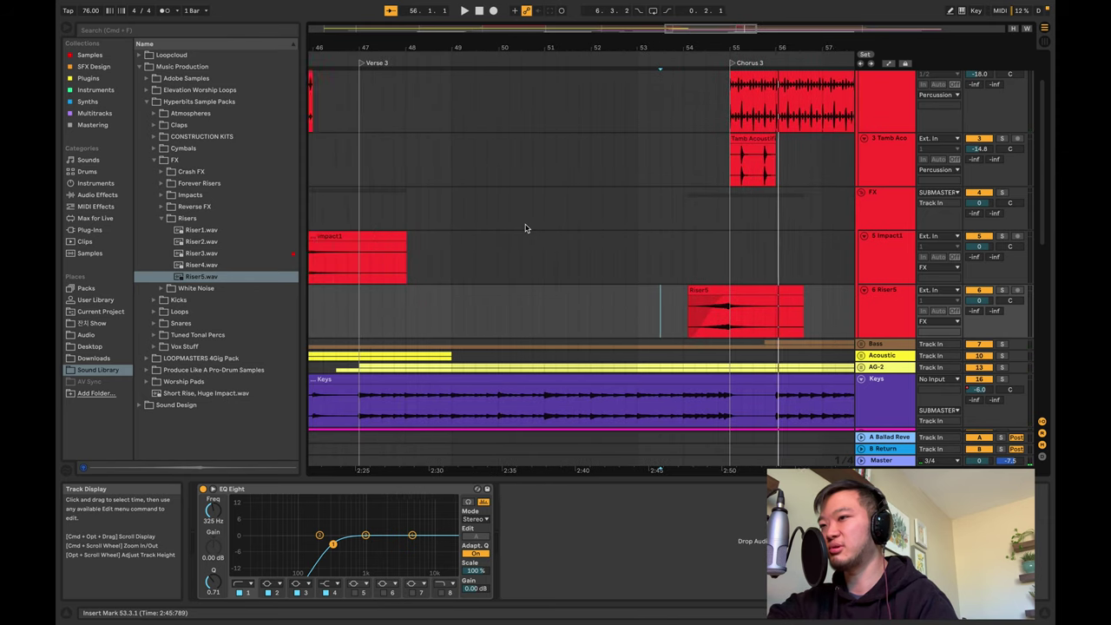
drag(349, 236, 782, 239)
scroll(628, 235, right, 3)
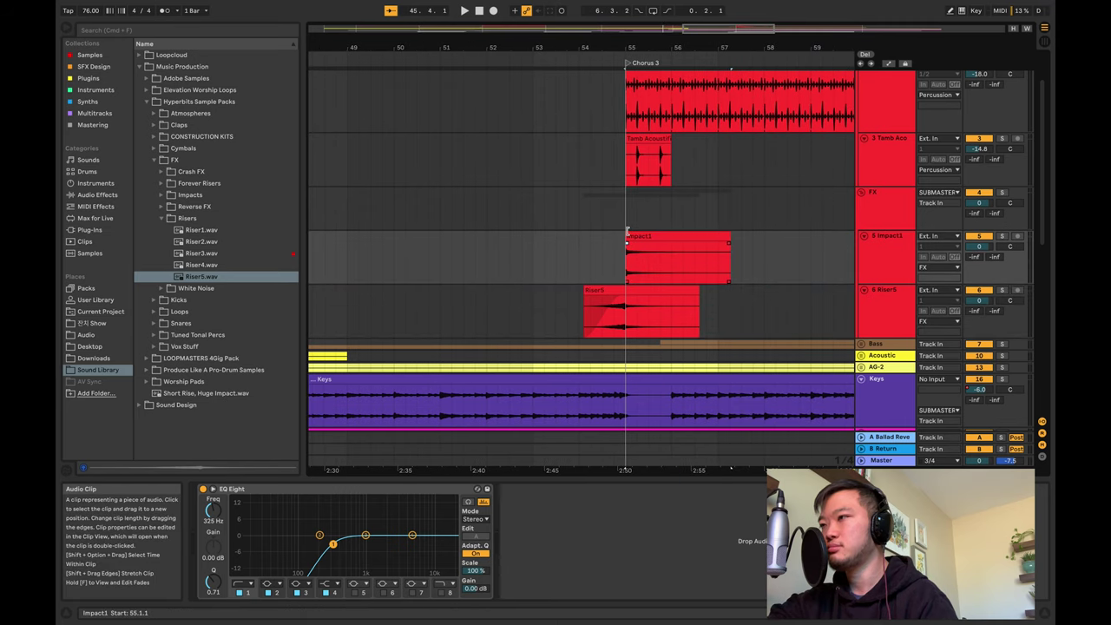
Shift the Chorus 3 tambourine, Impact1 and shaker clips so that they all start at bar 56
drag(648, 139, 741, 144)
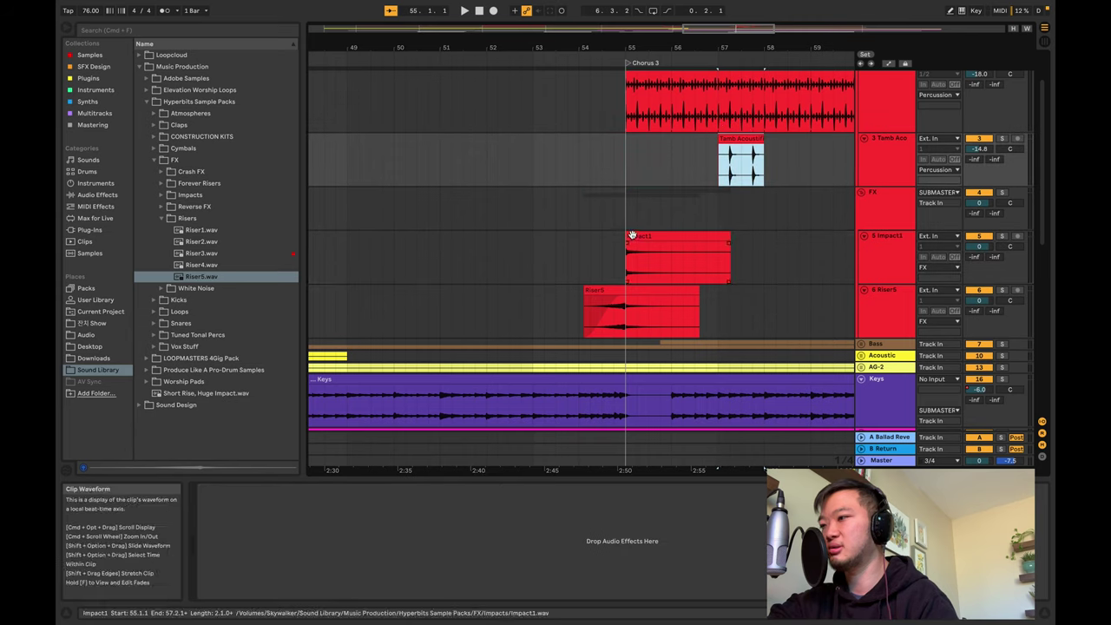
drag(633, 235, 683, 236)
drag(744, 146, 692, 147)
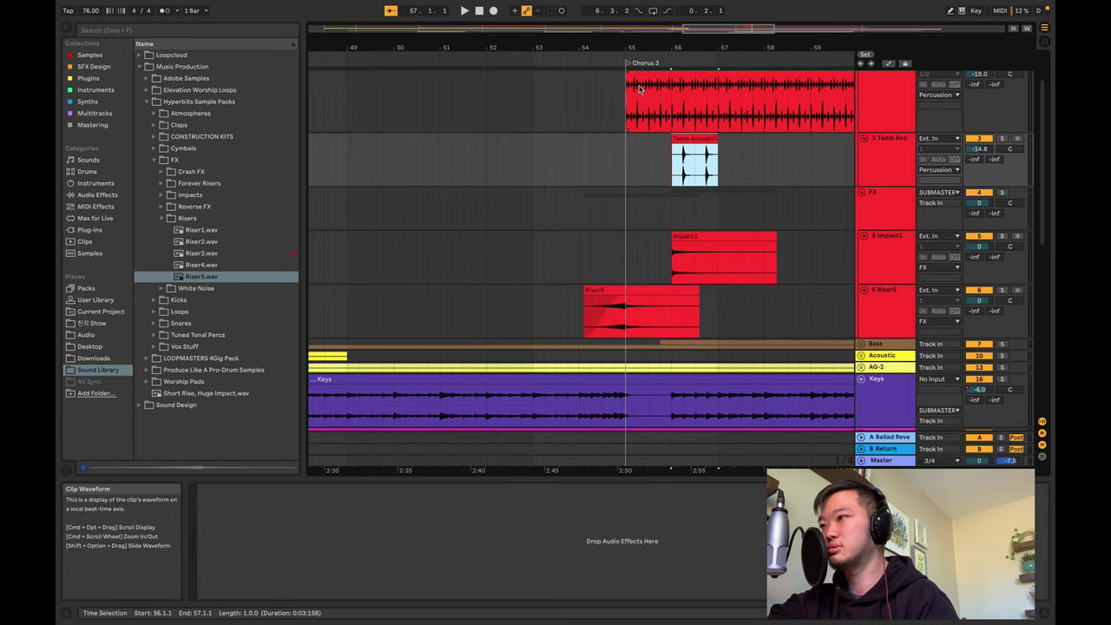
scroll(637, 110, up, 2)
drag(628, 120, 674, 122)
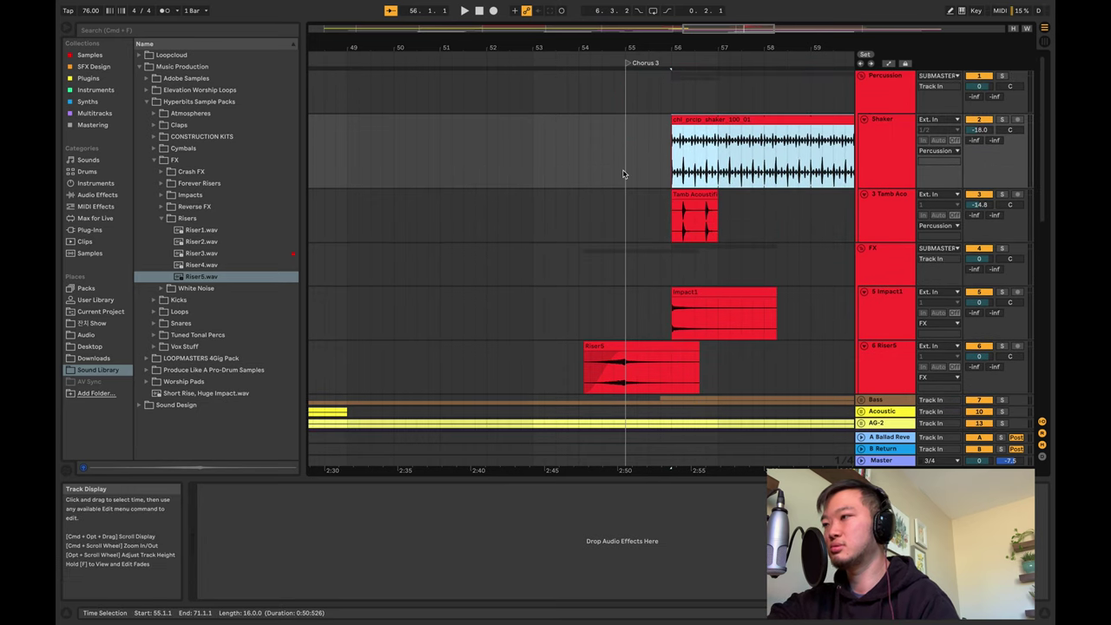
Listen to the transition from 53.3.1 and set the Riser5 track volume to -5.3 dB
click(560, 256)
scroll(574, 257, left, 1)
scroll(573, 257, down, 4)
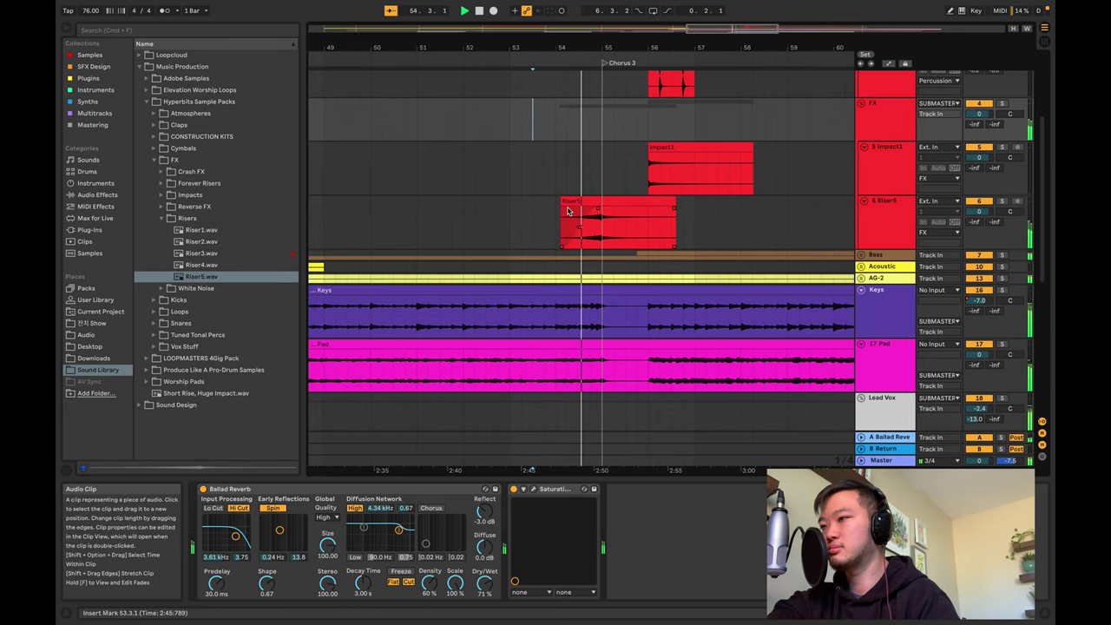
click(887, 212)
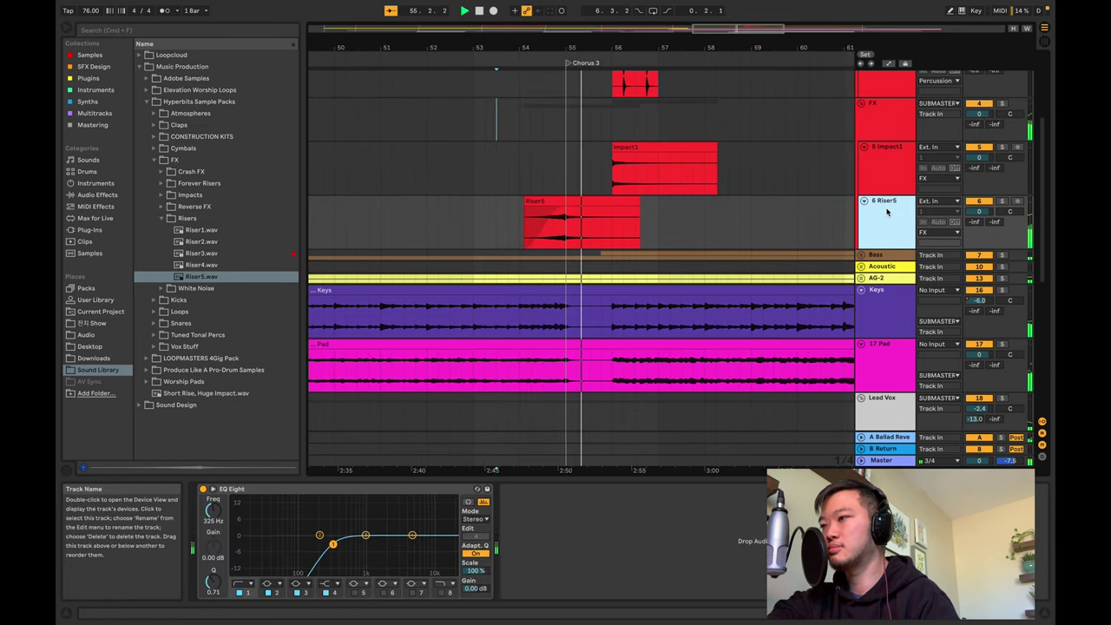
click(894, 126)
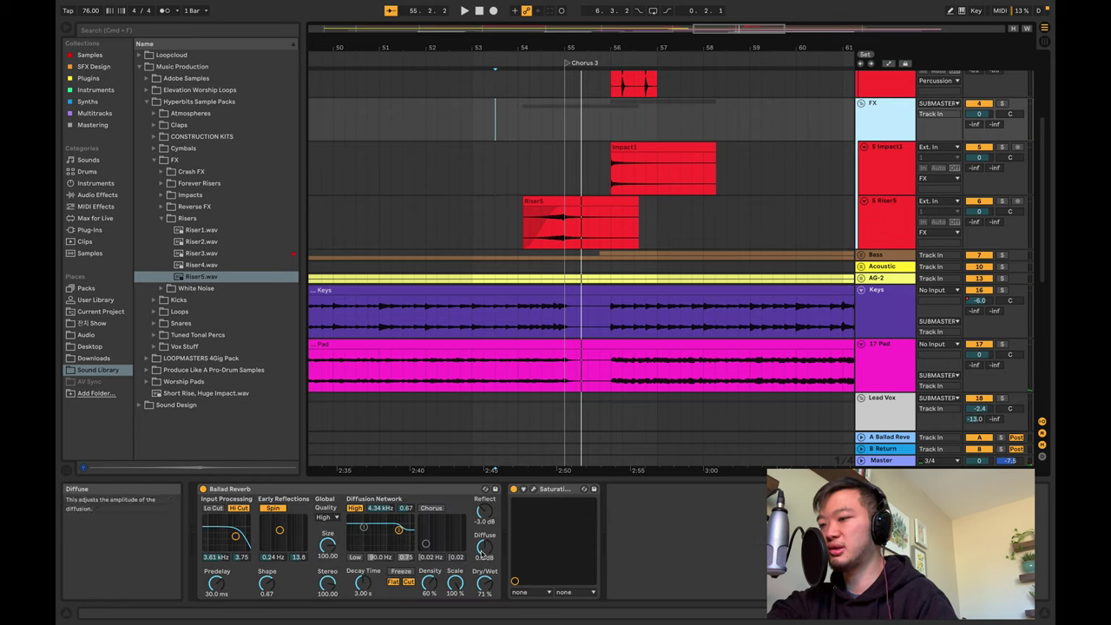
click(863, 222)
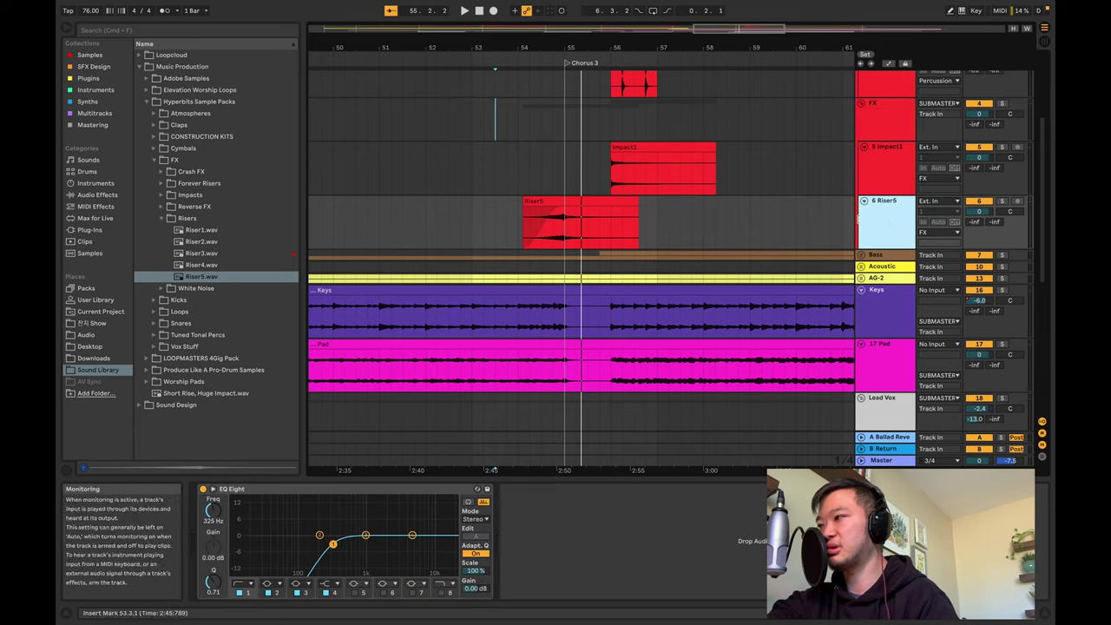
drag(980, 211, 979, 227)
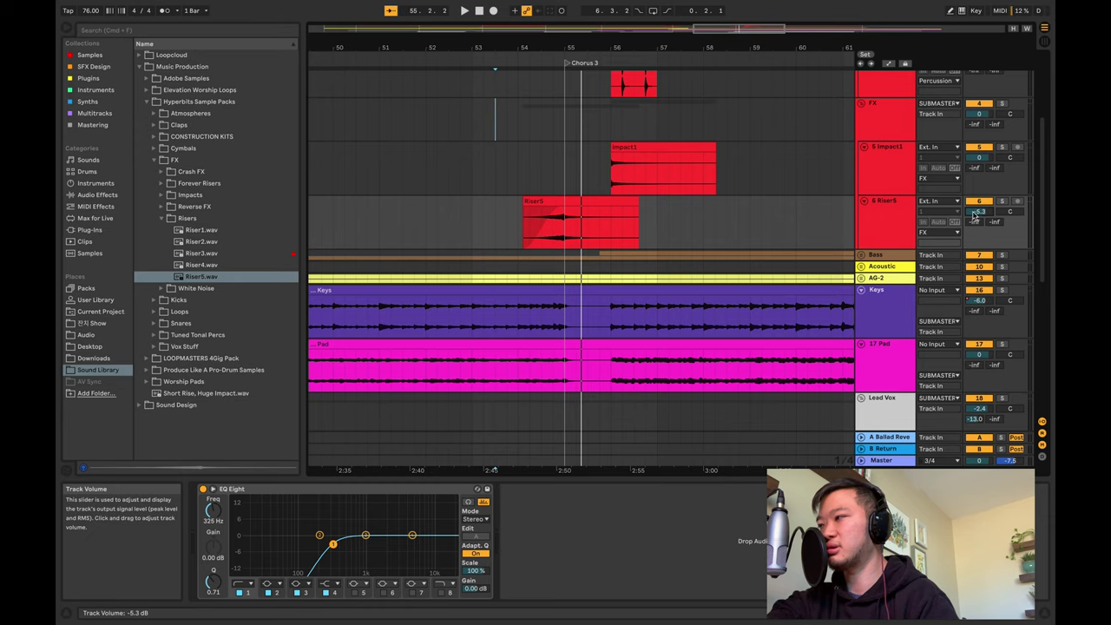
key(space)
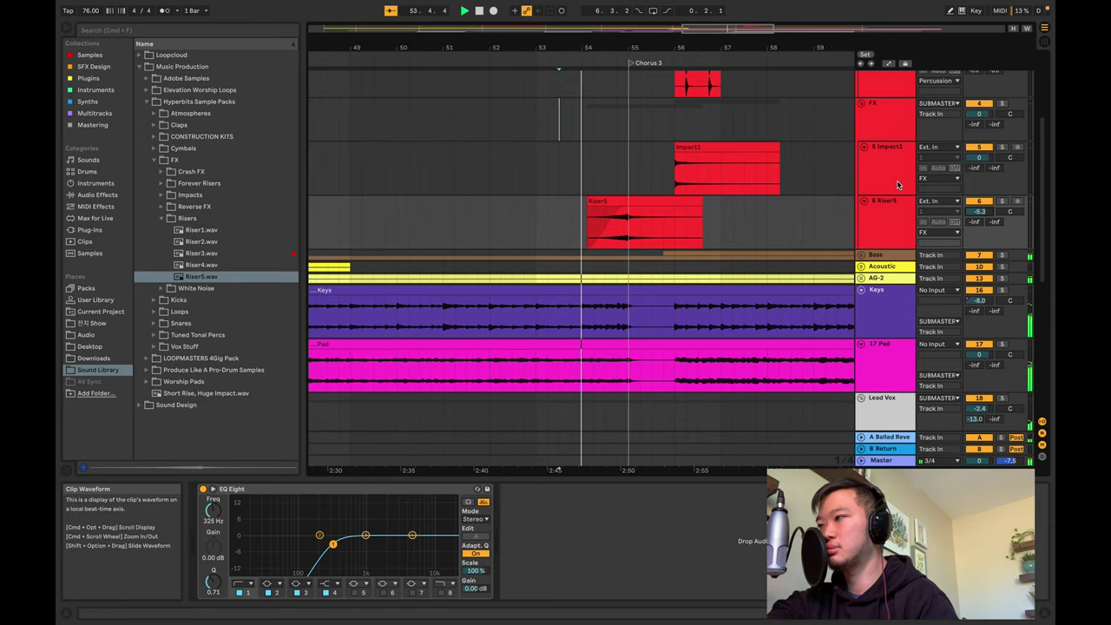
Automate the FX group's Ballad Reverb to be off from bar 54 to about 55.3, and listen through the transition
click(895, 132)
key(space)
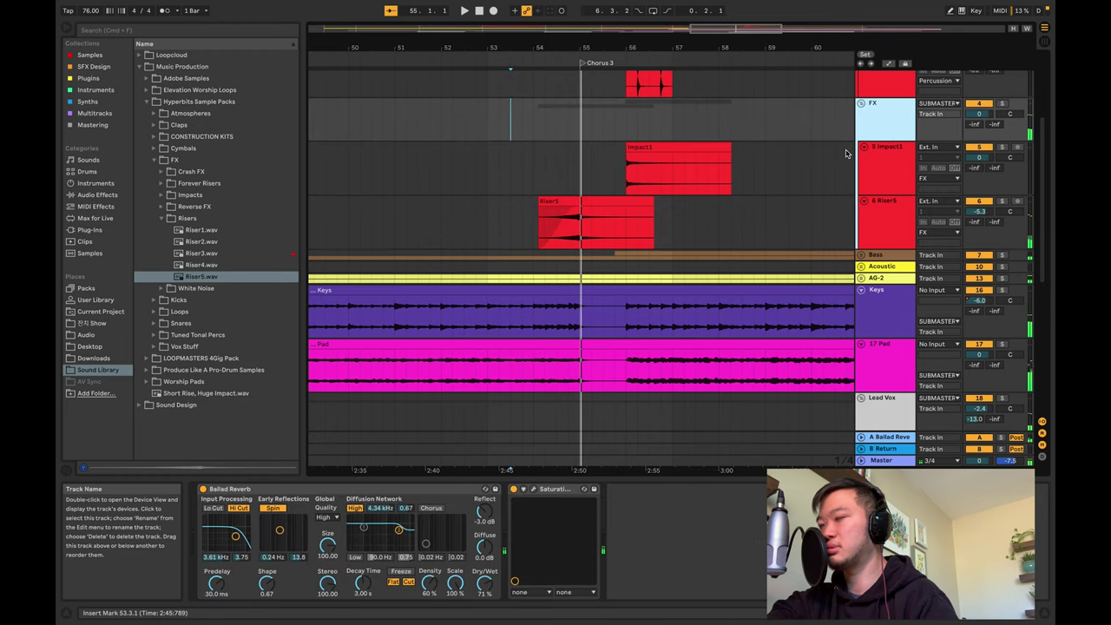
key(a)
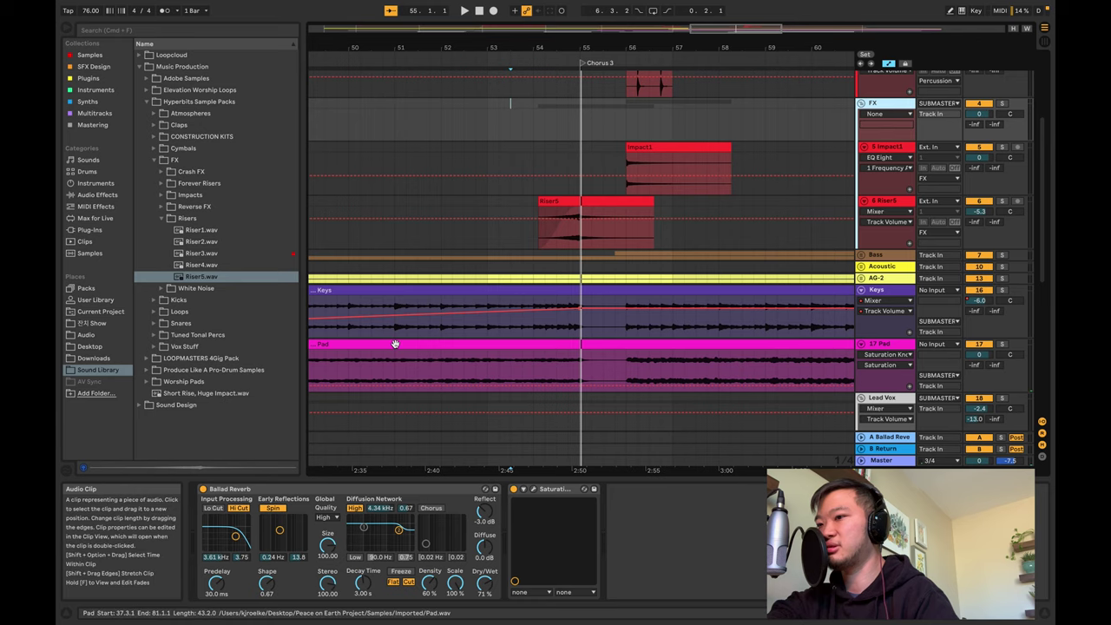
click(203, 489)
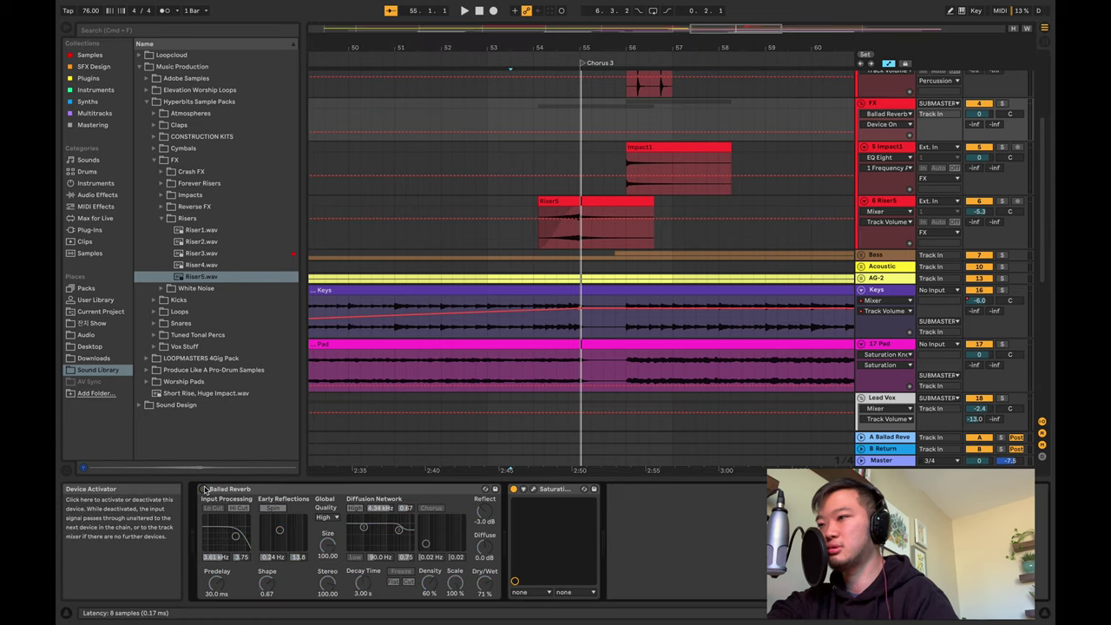
click(533, 131)
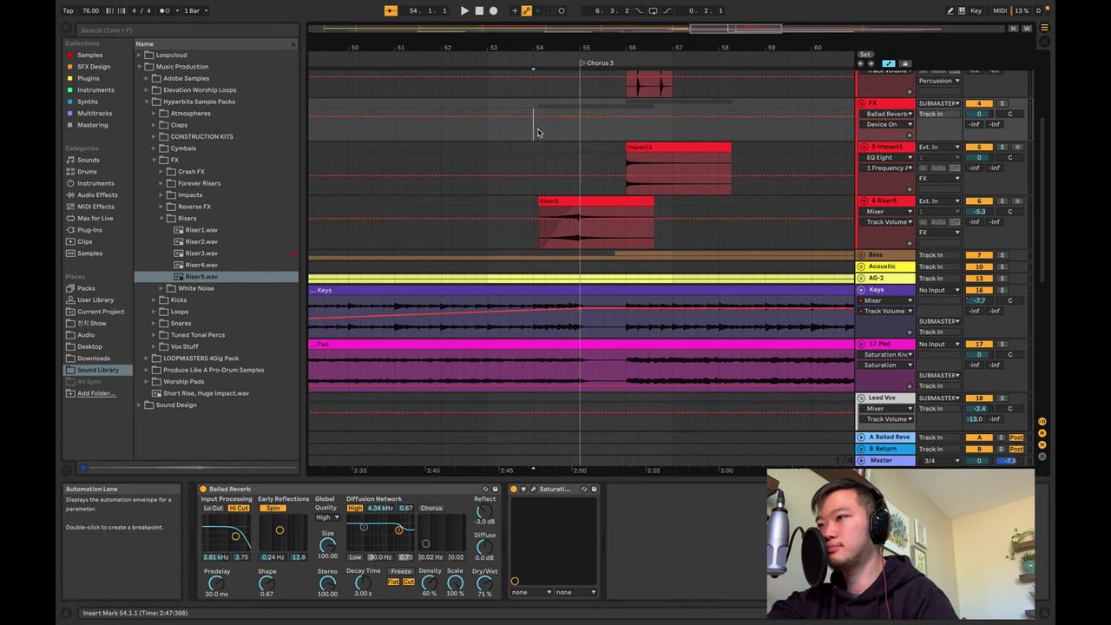
drag(538, 131, 635, 131)
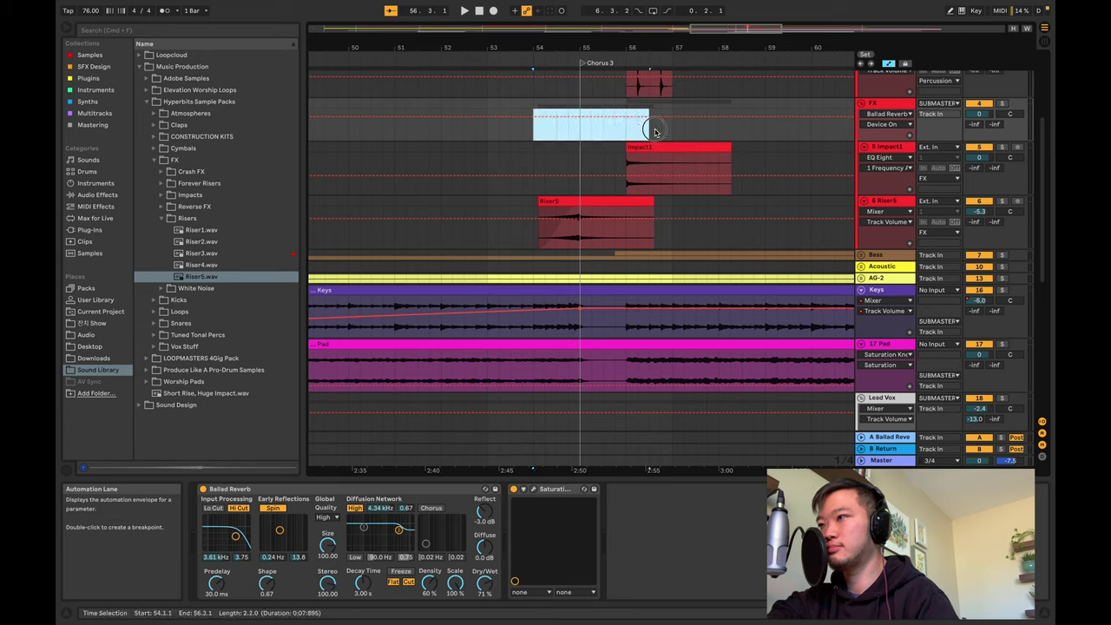
drag(647, 116, 648, 132)
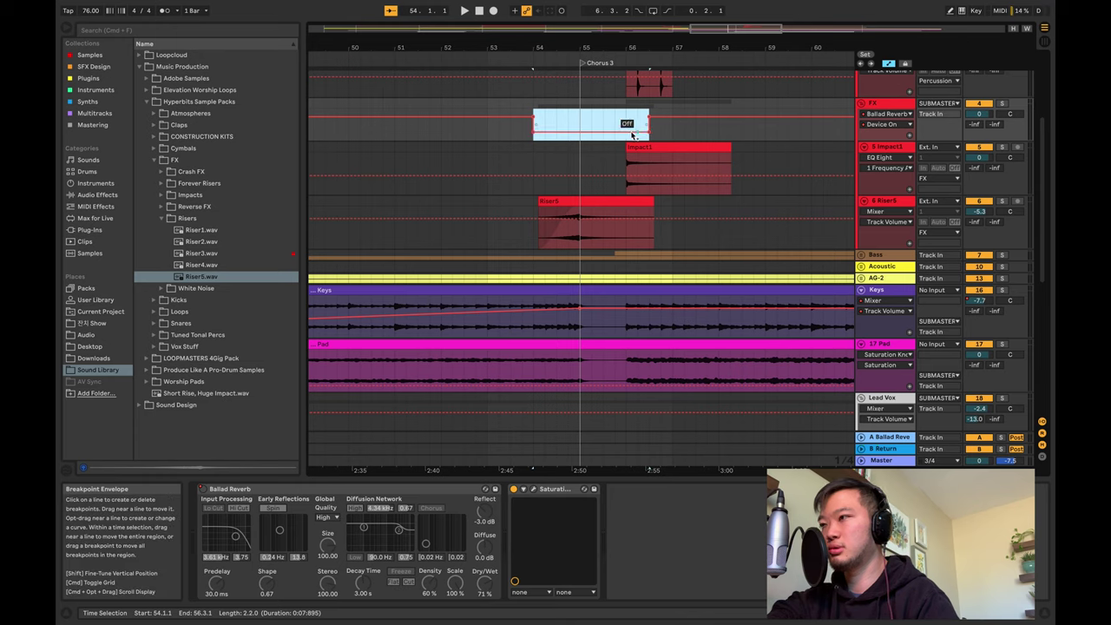
click(603, 132)
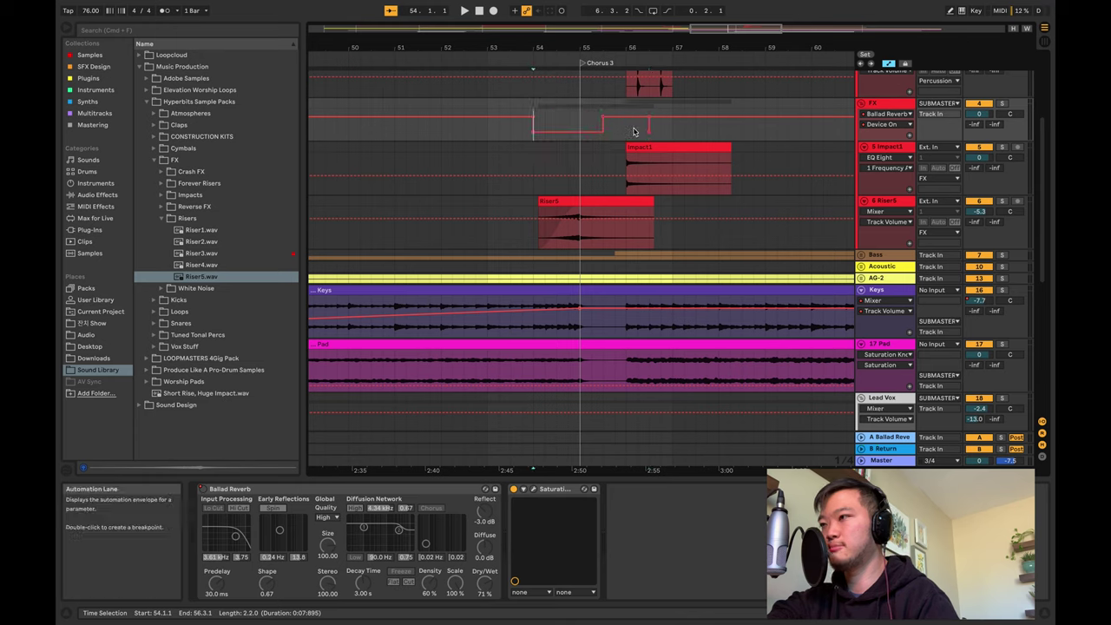
click(487, 128)
key(space)
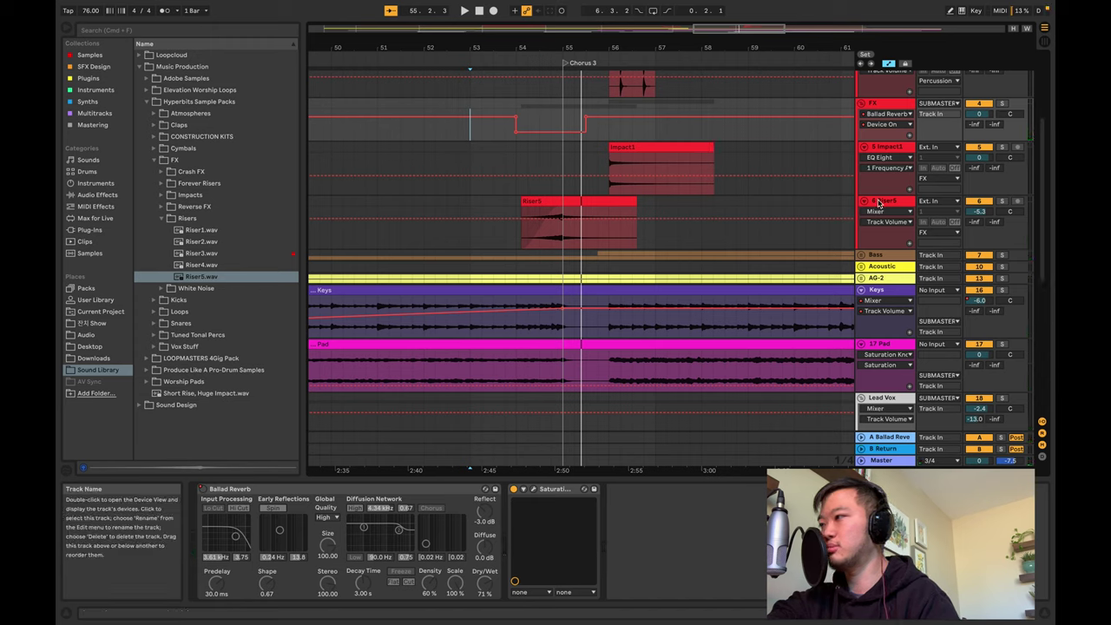
Shorten the Riser5 clip to end at 55.1.2, just past the Chorus 3 marker, and play it from bar 54
click(880, 203)
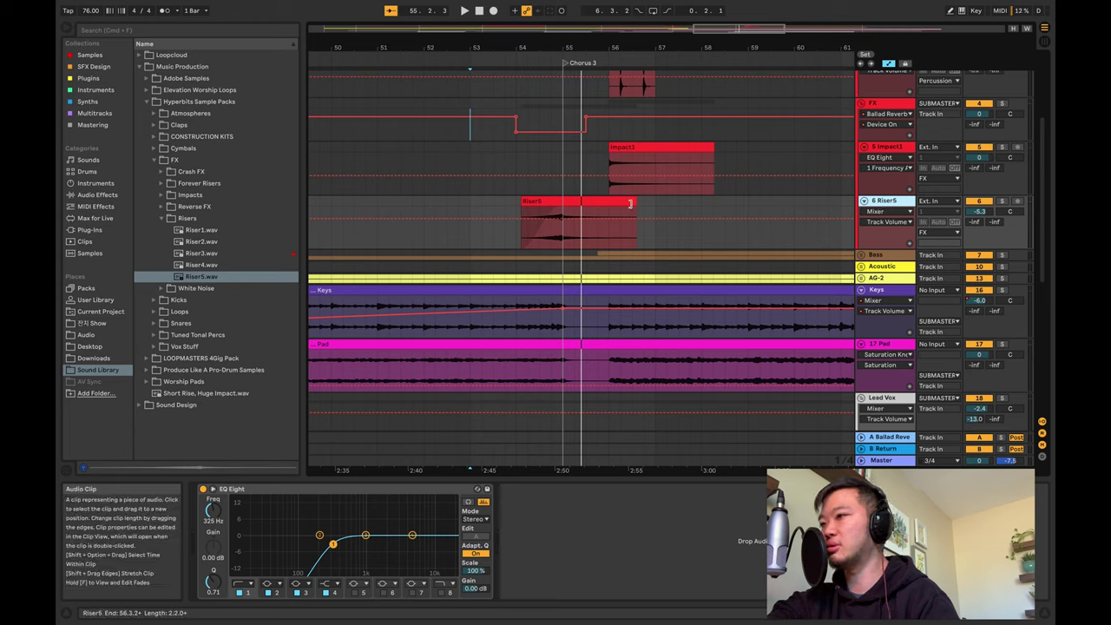
drag(636, 201, 558, 200)
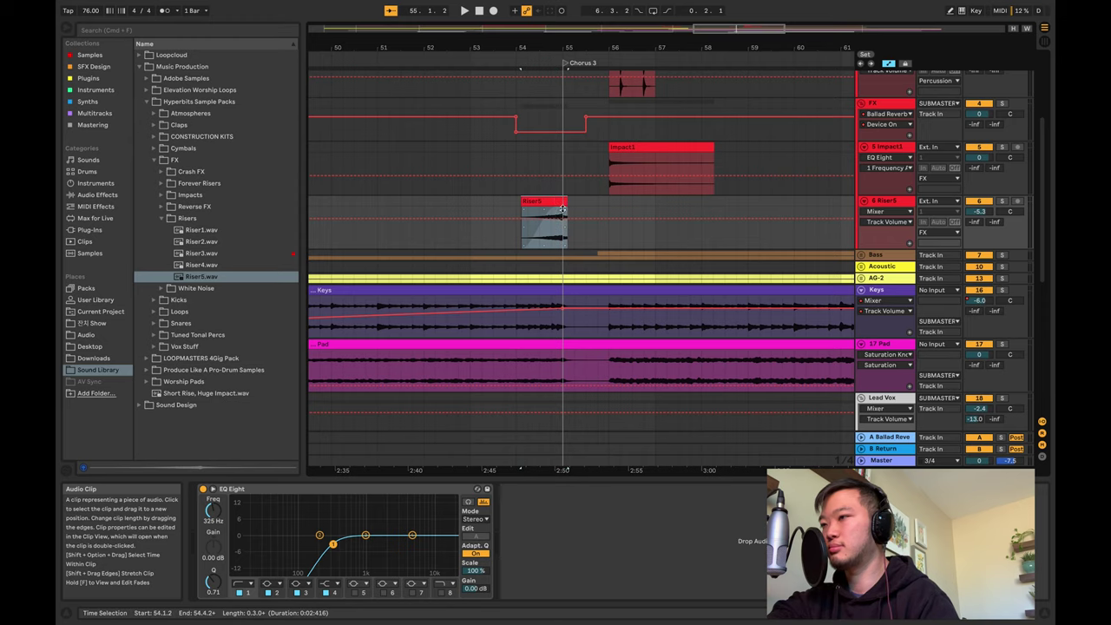
click(514, 228)
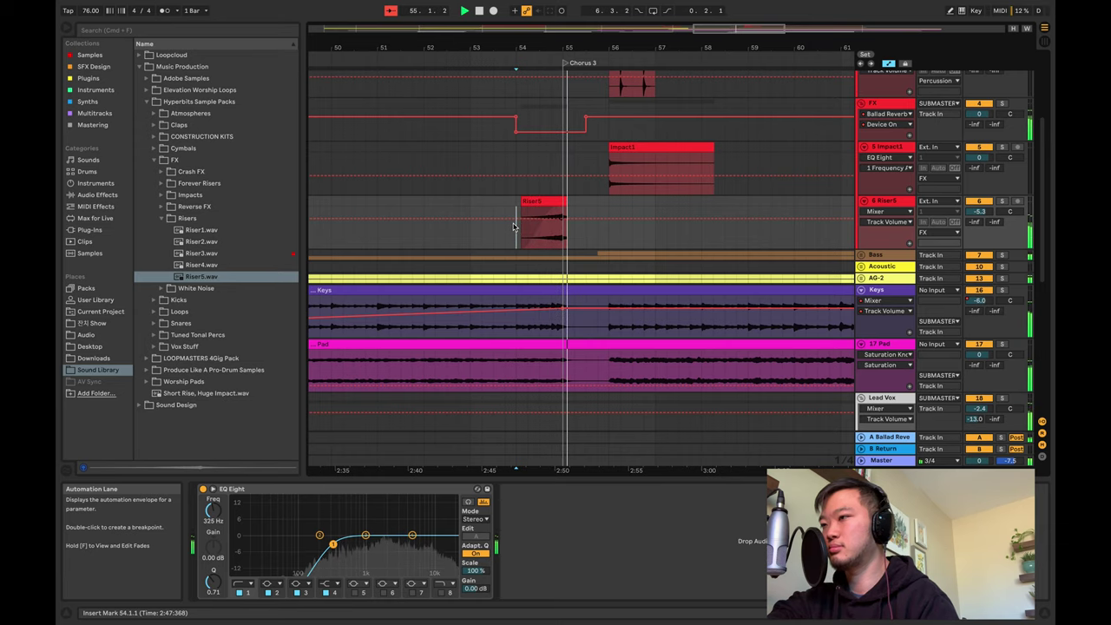
key(space)
Trim the end of the Riser5 clip exactly to bar 55 at Chorus 3 and play it back from 54.1.2
scroll(552, 222, up, 3)
scroll(554, 224, up, 3)
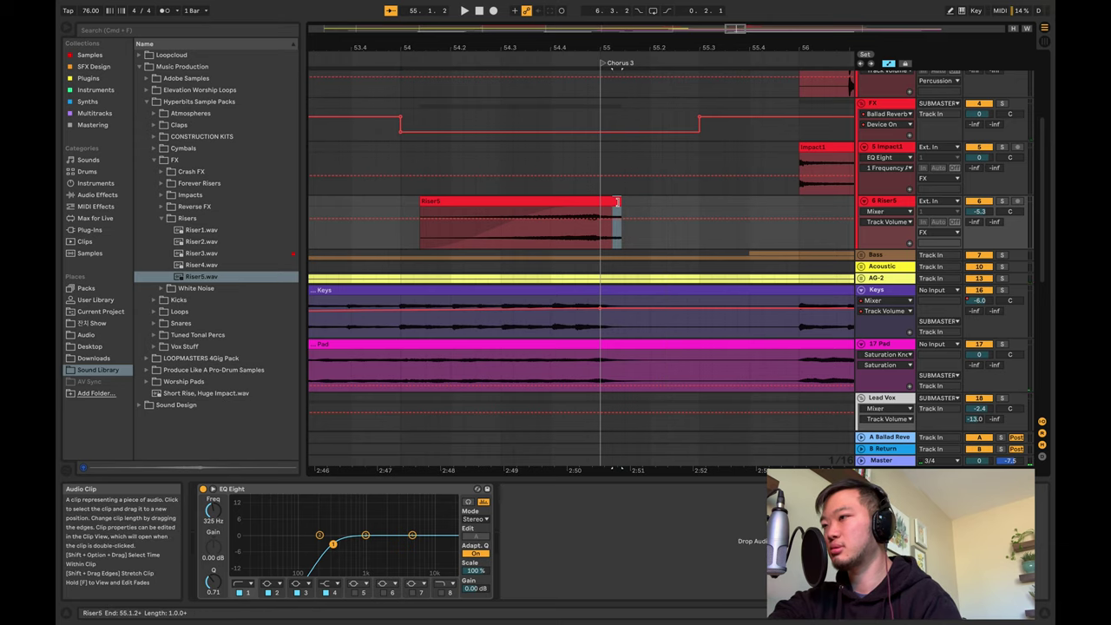
drag(617, 203, 606, 201)
click(392, 222)
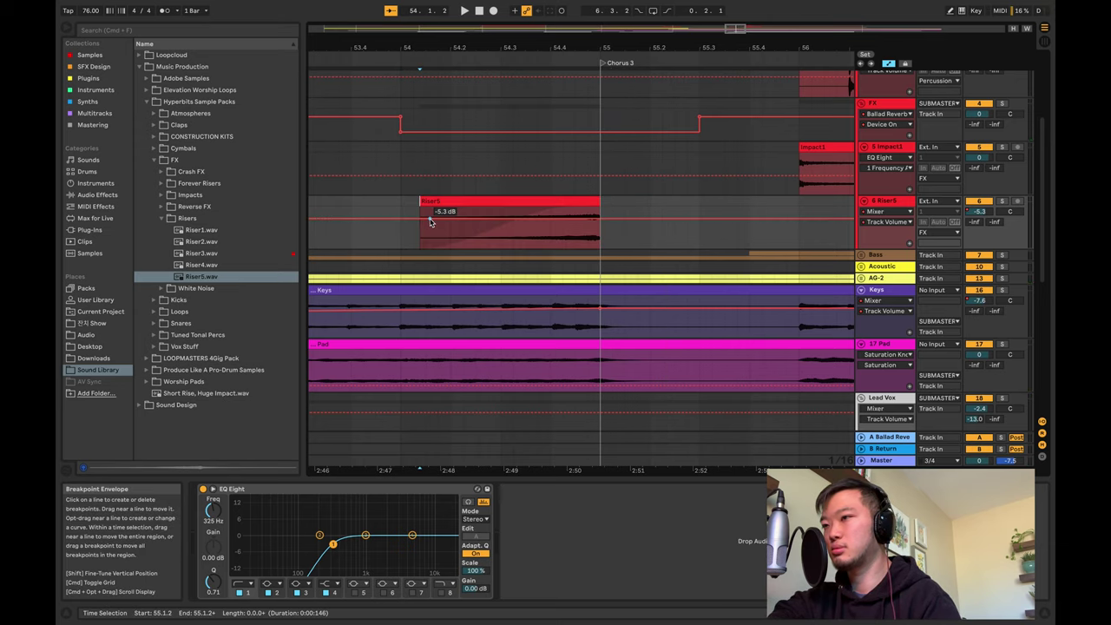
key(space)
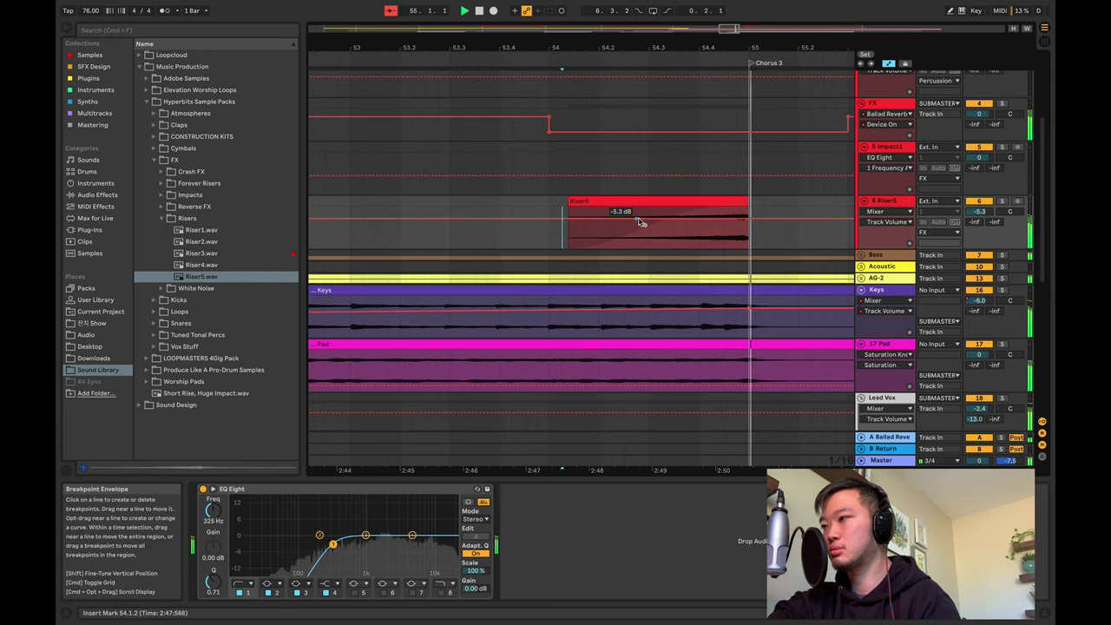
Listen through the transition from Chorus 3 into the impact and percussion entry at bar 56
scroll(710, 195, up, 5)
scroll(710, 195, down, 6)
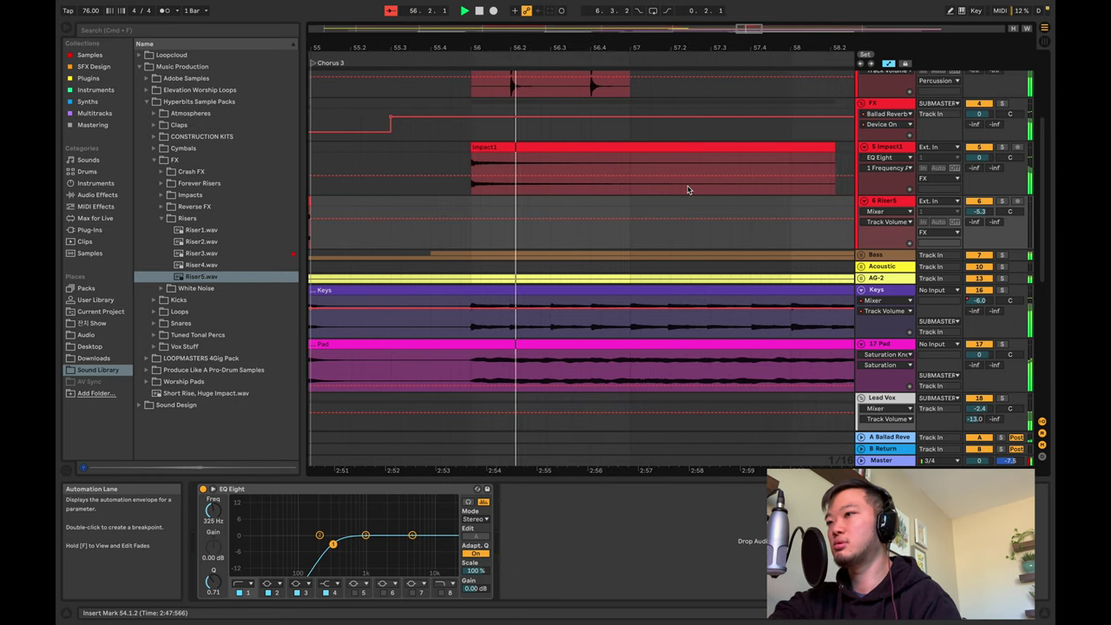
scroll(734, 164, up, 2)
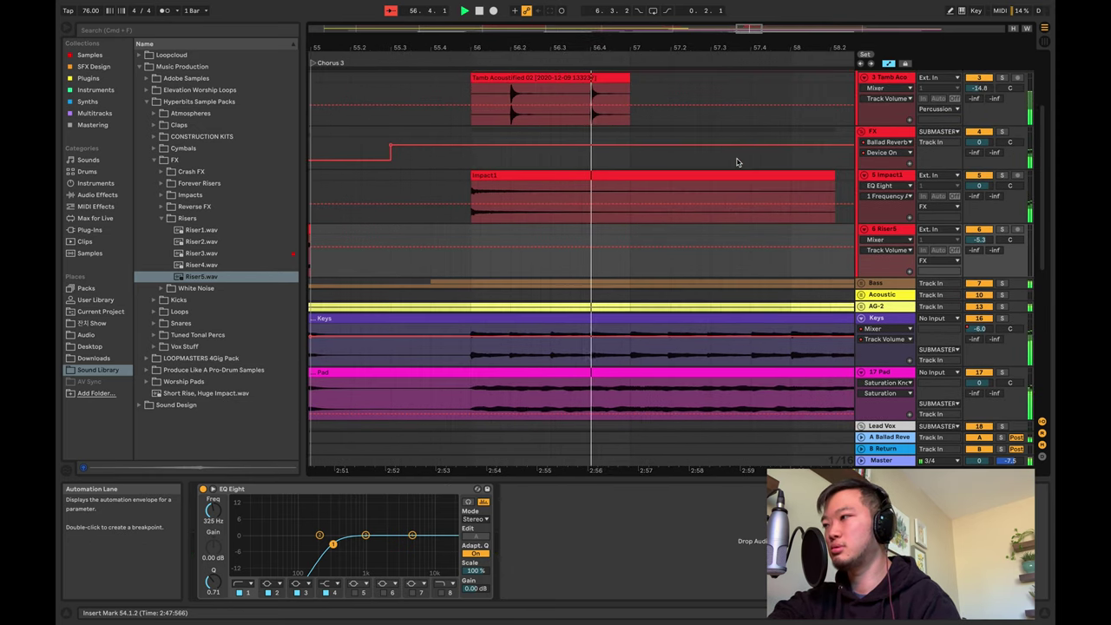
key(space)
Try delaying the FX group's Ballad Reverb switch-on to 57.4 and listen to the impact from 55.4.2
click(885, 180)
scroll(571, 187, up, 1)
click(528, 181)
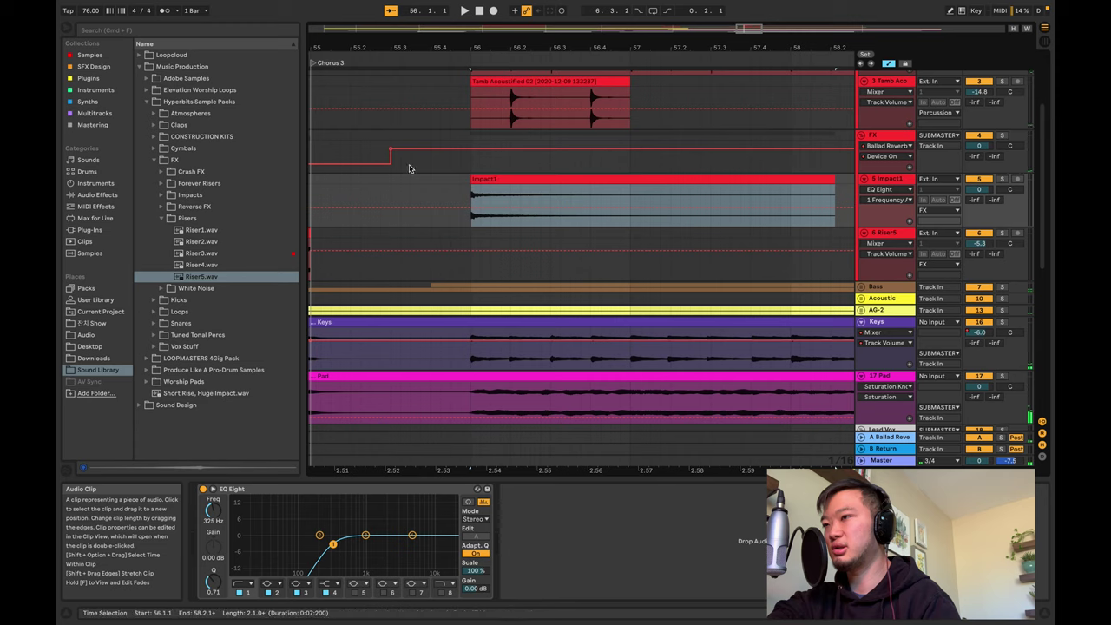
drag(395, 153, 730, 149)
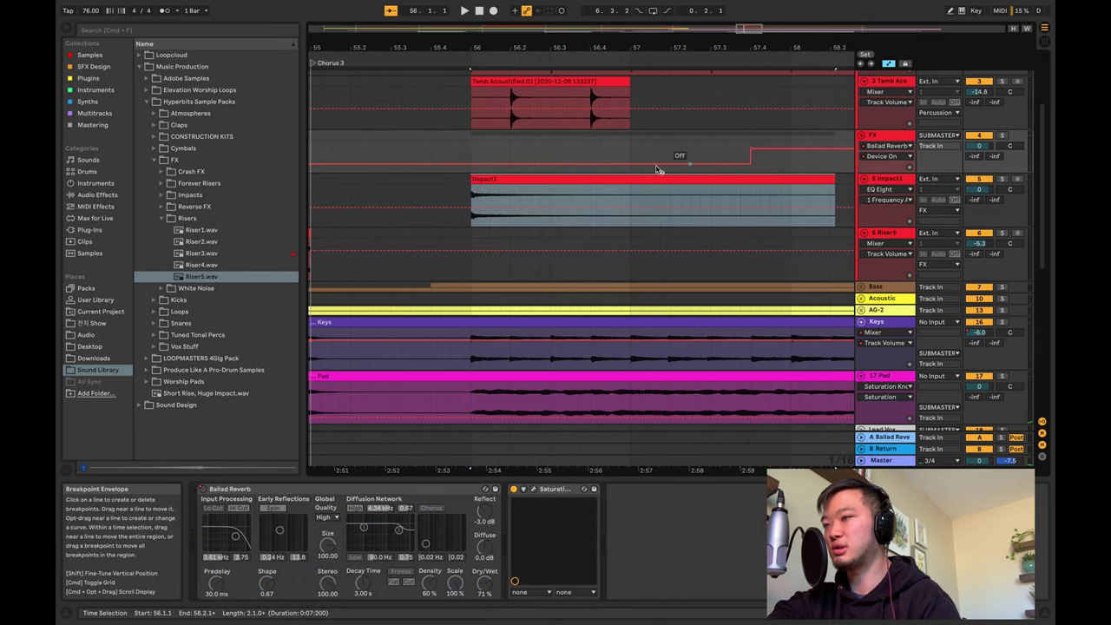
click(442, 193)
key(space)
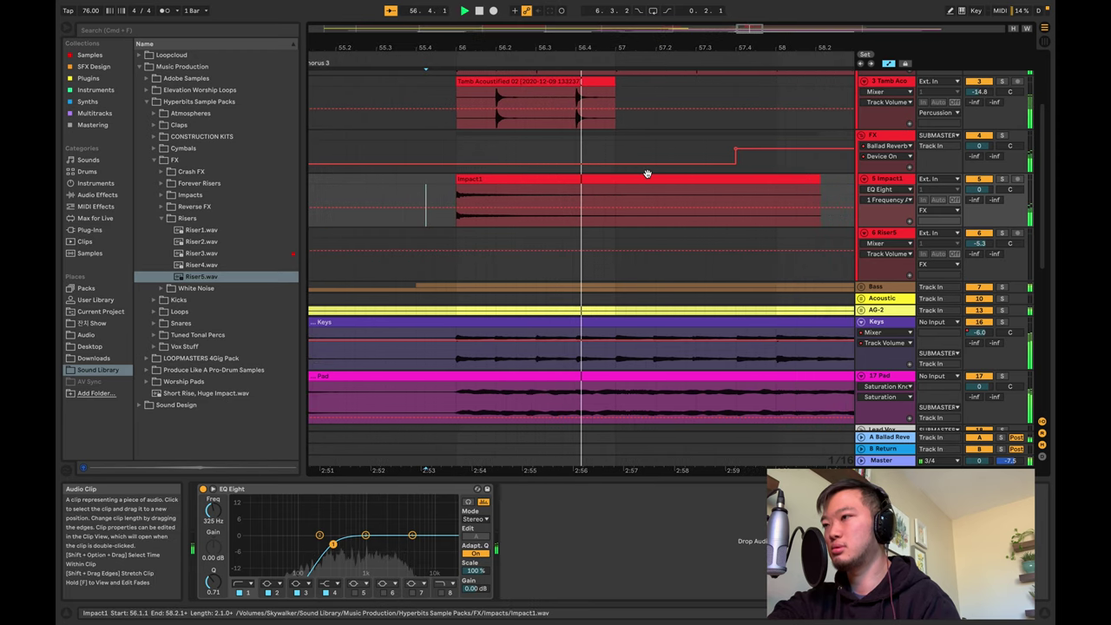
key(space)
key(space)
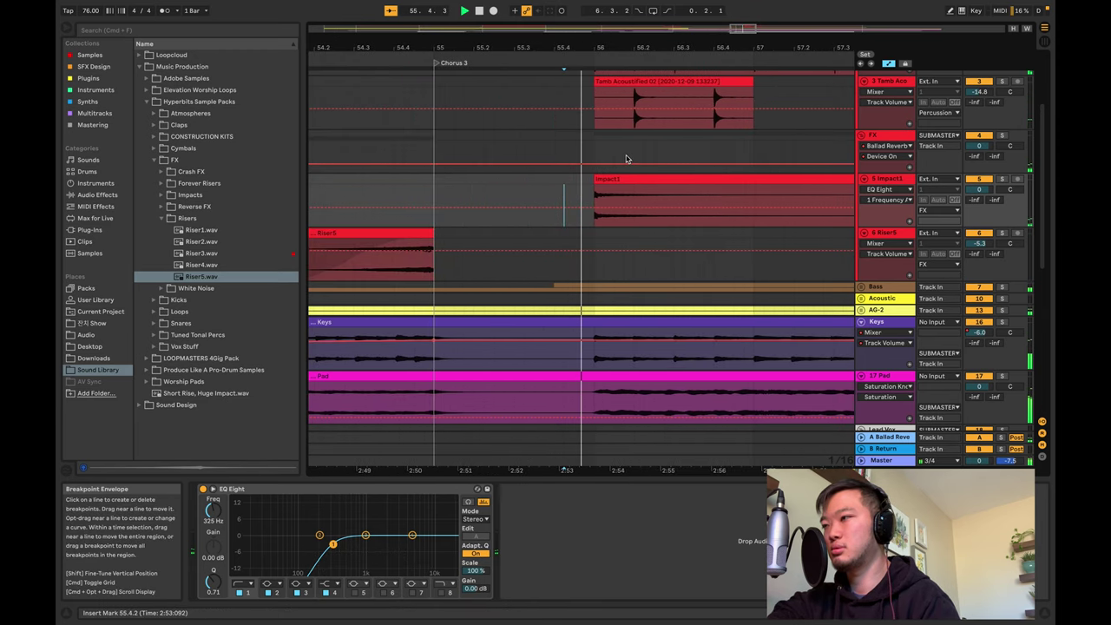
Bring the Ballad Reverb back on just before bar 56 and automate its Dry/Wet from 71% at 55.4 down at bar 56, recovering by about 56.2.3
click(594, 160)
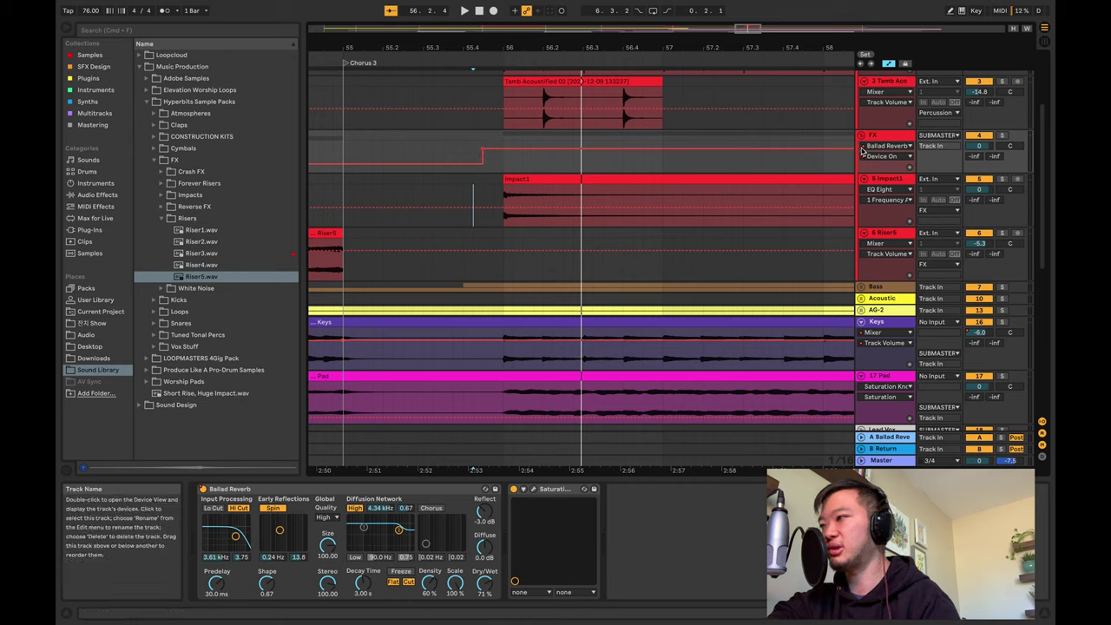
click(489, 586)
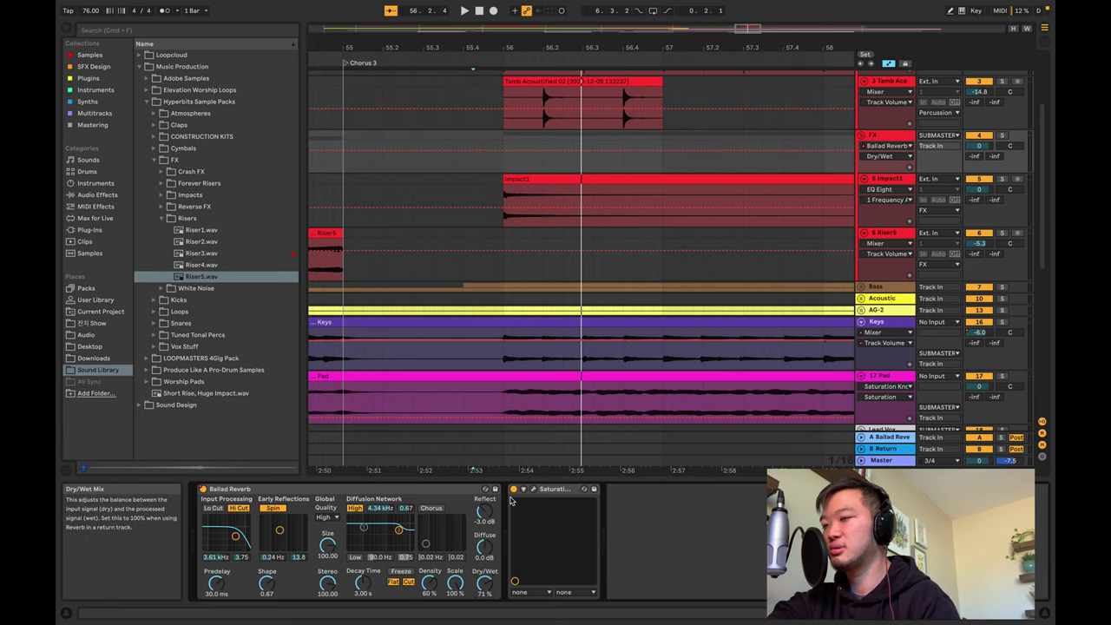
click(472, 151)
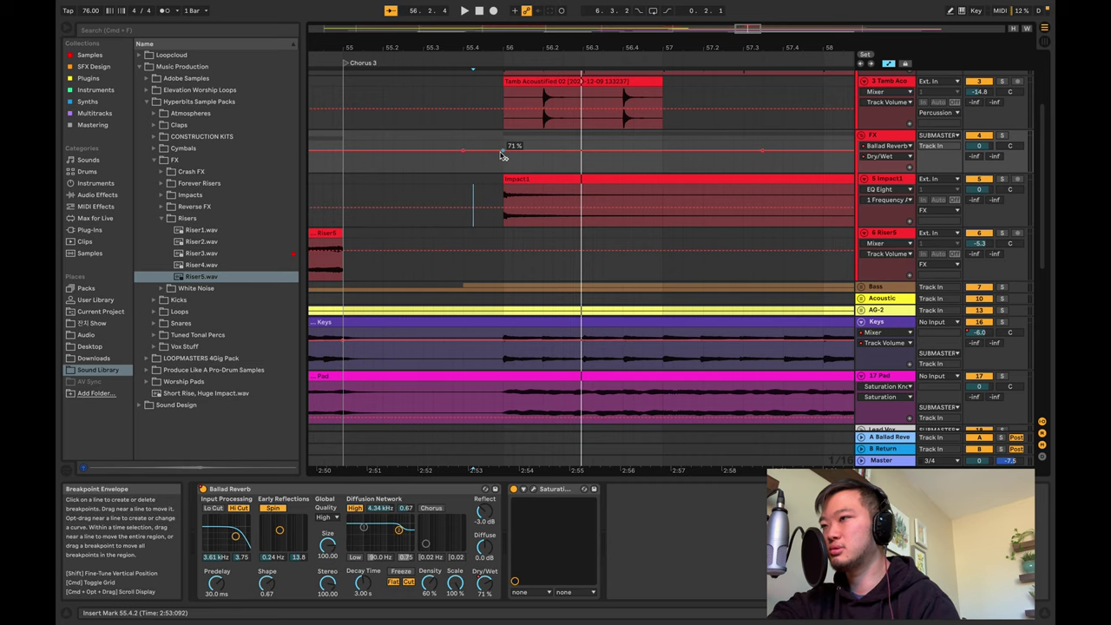
click(434, 166)
key(space)
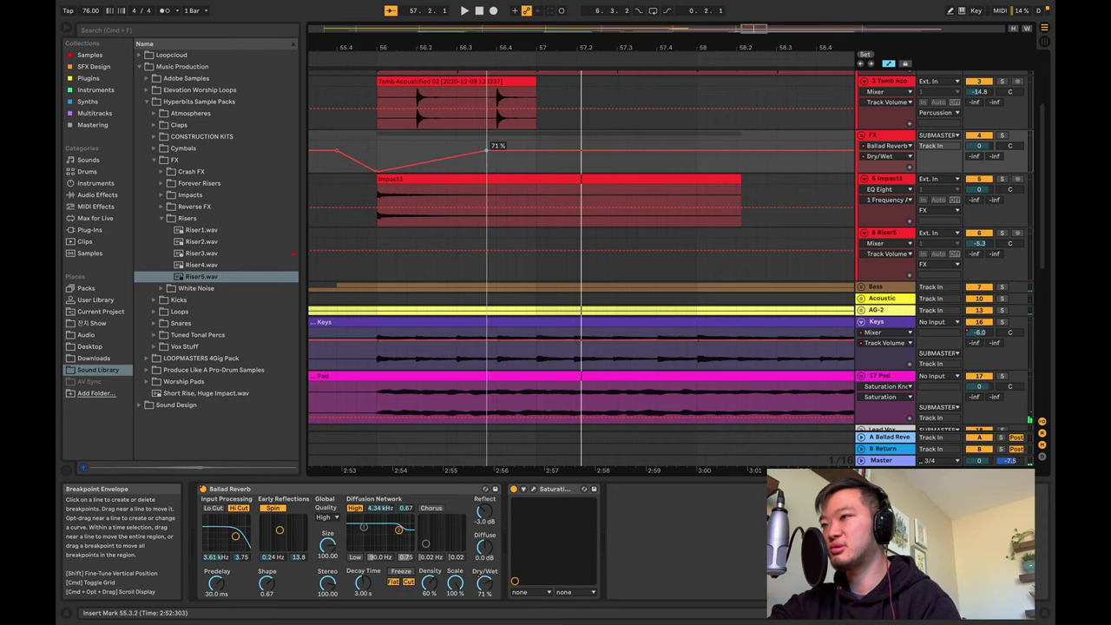
key(space)
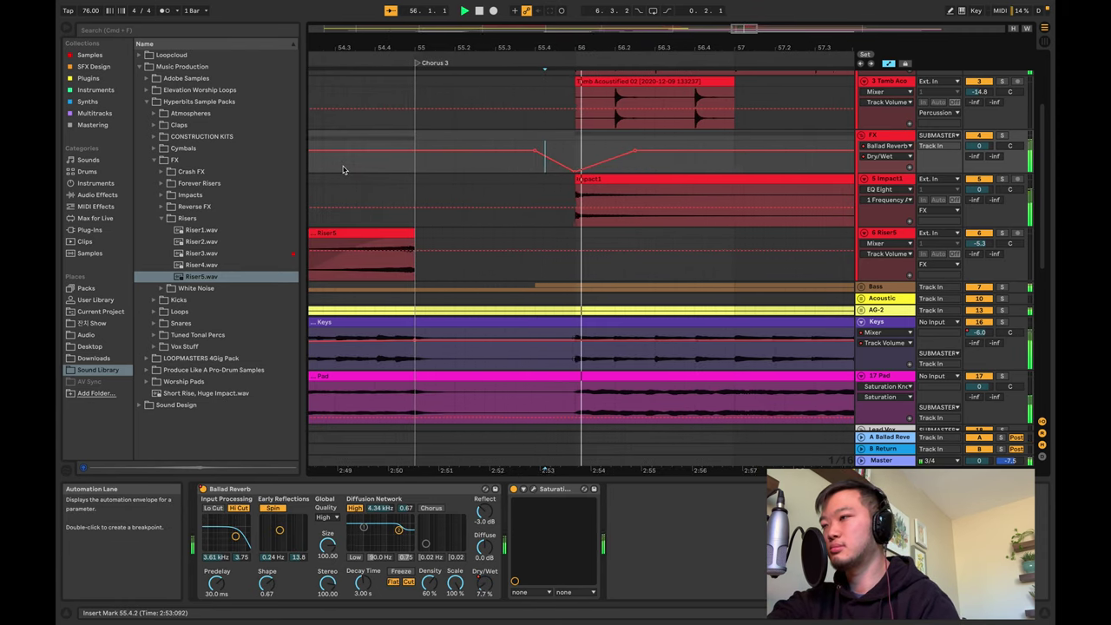
scroll(447, 184, down, 5)
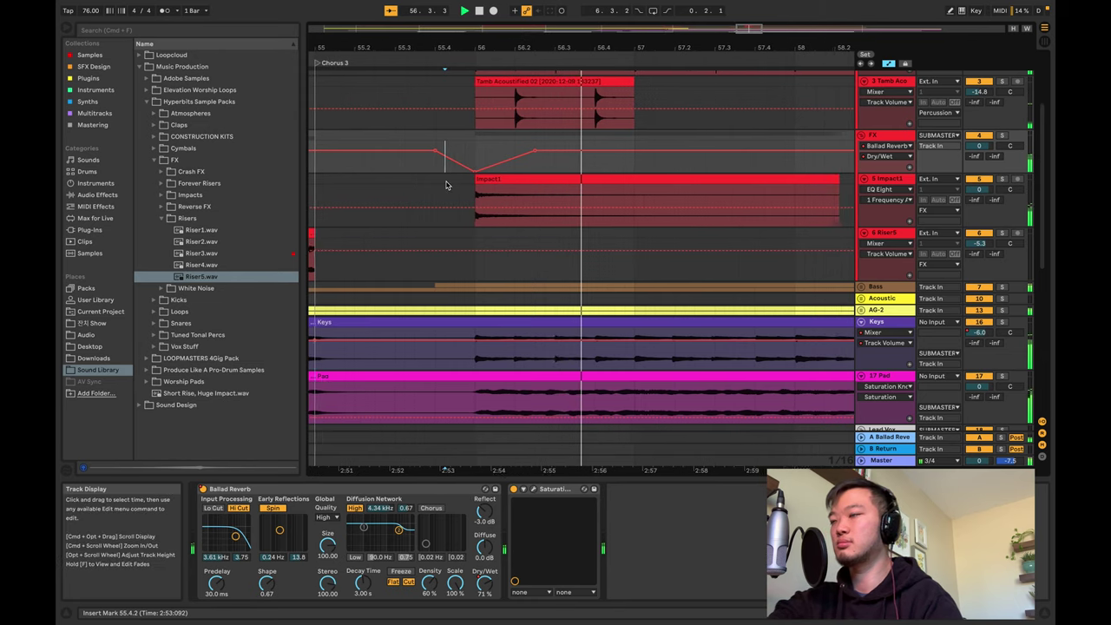
Extend the Tamb Acoustified 02 clip that starts at bar 56 so it ends at bar 62
scroll(446, 184, up, 3)
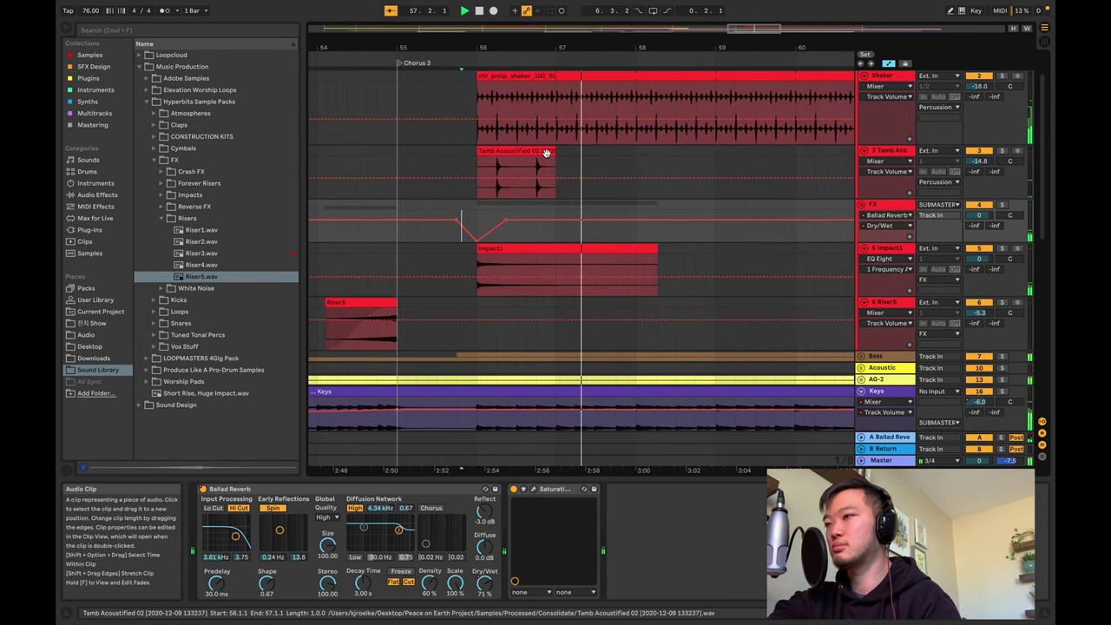
click(546, 151)
drag(629, 150, 834, 148)
scroll(732, 148, right, 3)
scroll(729, 152, down, 3)
scroll(722, 153, right, 5)
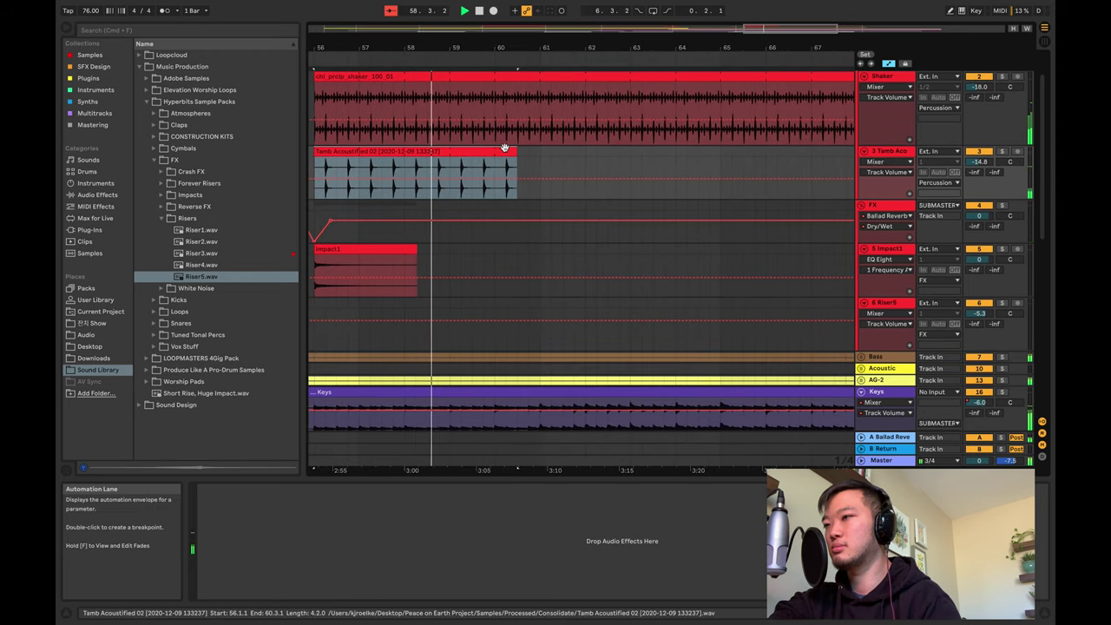
drag(512, 150, 575, 151)
key(space)
Fold the FX group, the Keys group and the Pad track in the arrangement
scroll(444, 194, down, 3)
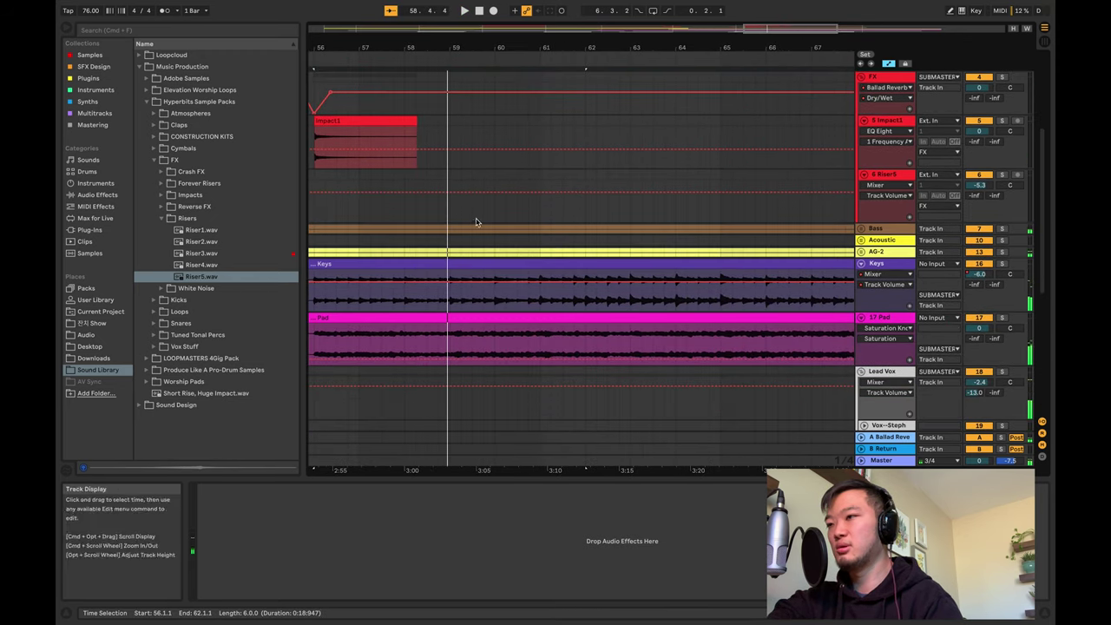
scroll(472, 216, left, 1)
scroll(471, 214, up, 4)
click(861, 248)
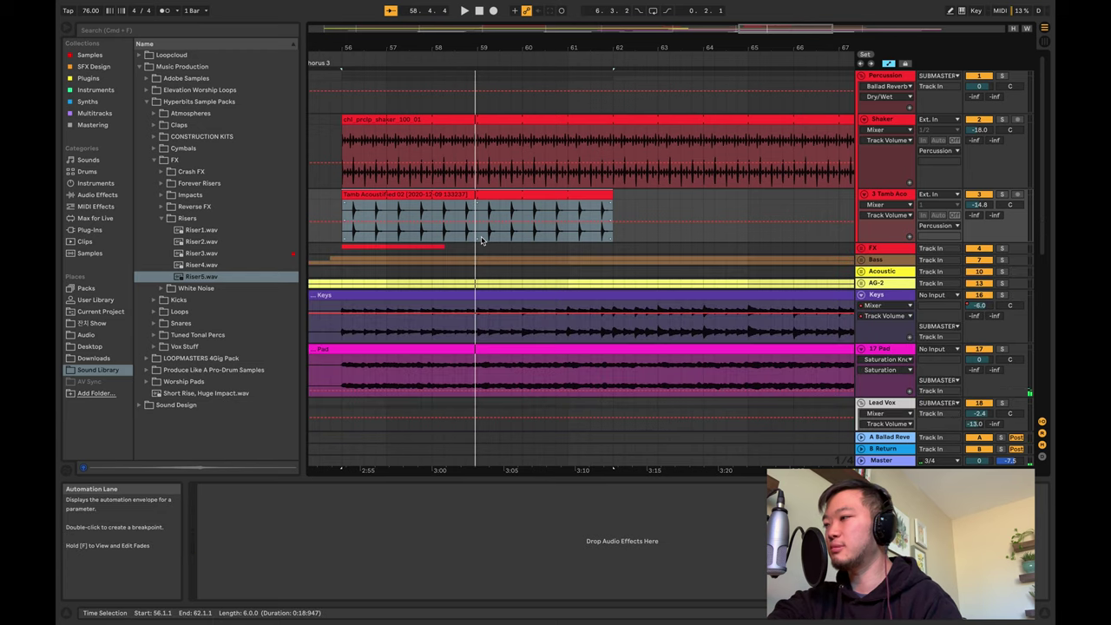
scroll(762, 290, down, 2)
scroll(451, 261, up, 2)
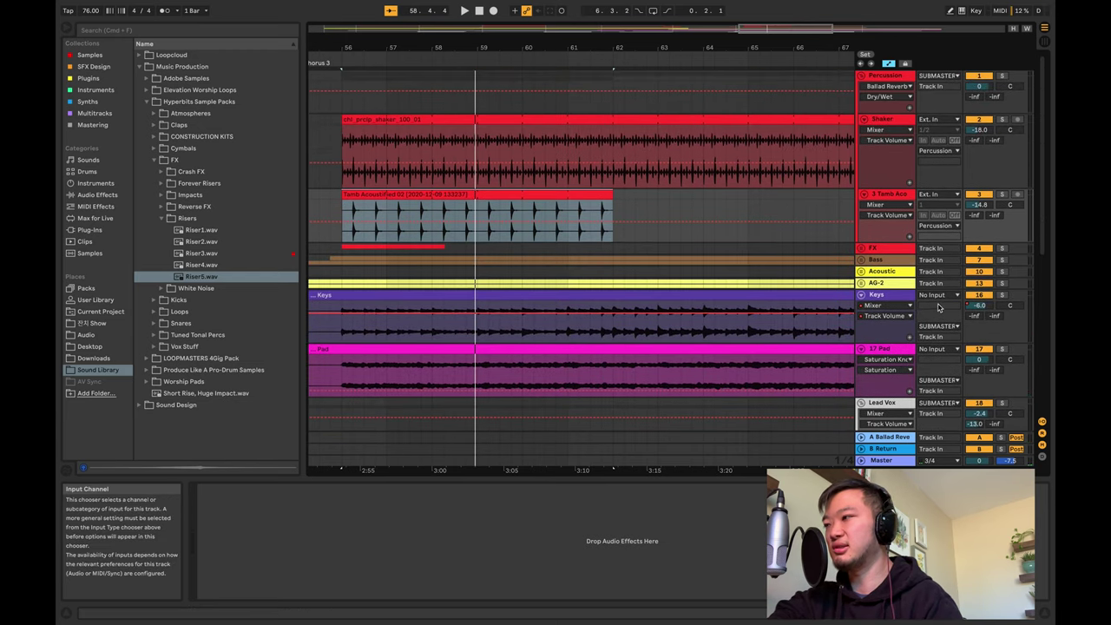
click(861, 295)
scroll(841, 243, down, 2)
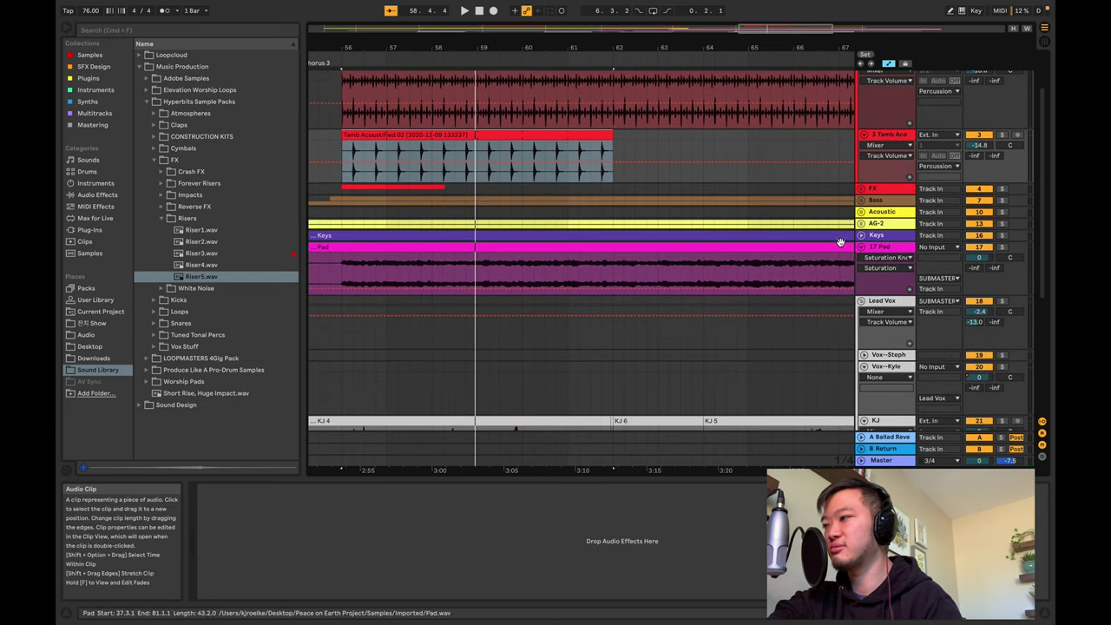
click(864, 249)
scroll(582, 280, down, 3)
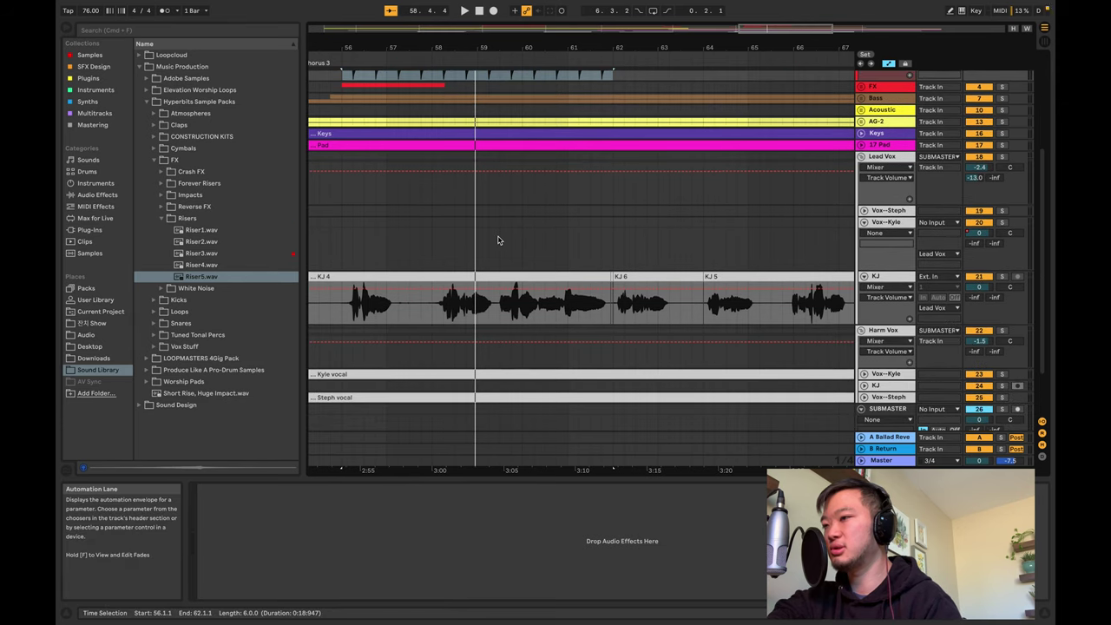
Play the KJ lead vocal from 58.1.1 and open its Waves Tune plug-in
scroll(497, 243, left, 2)
click(475, 304)
key(space)
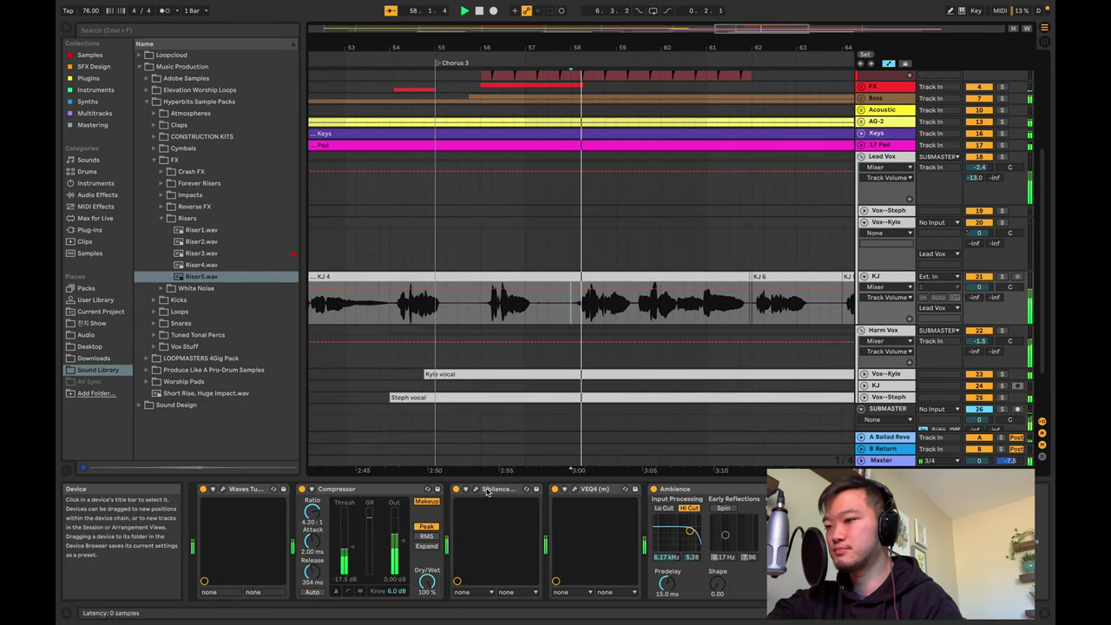
click(228, 492)
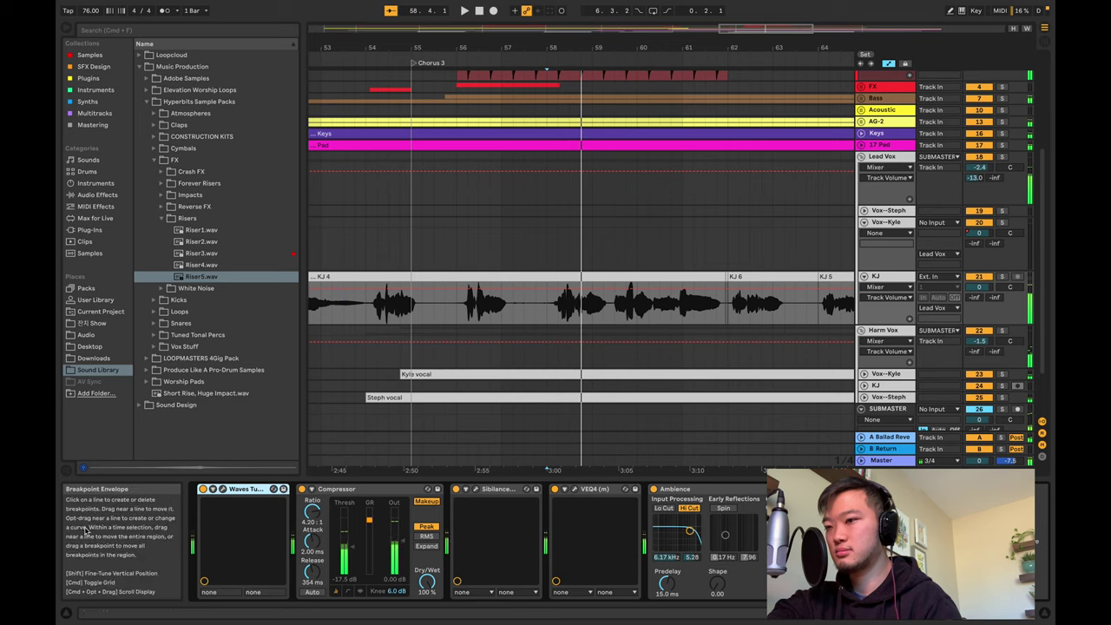
click(224, 490)
key(space)
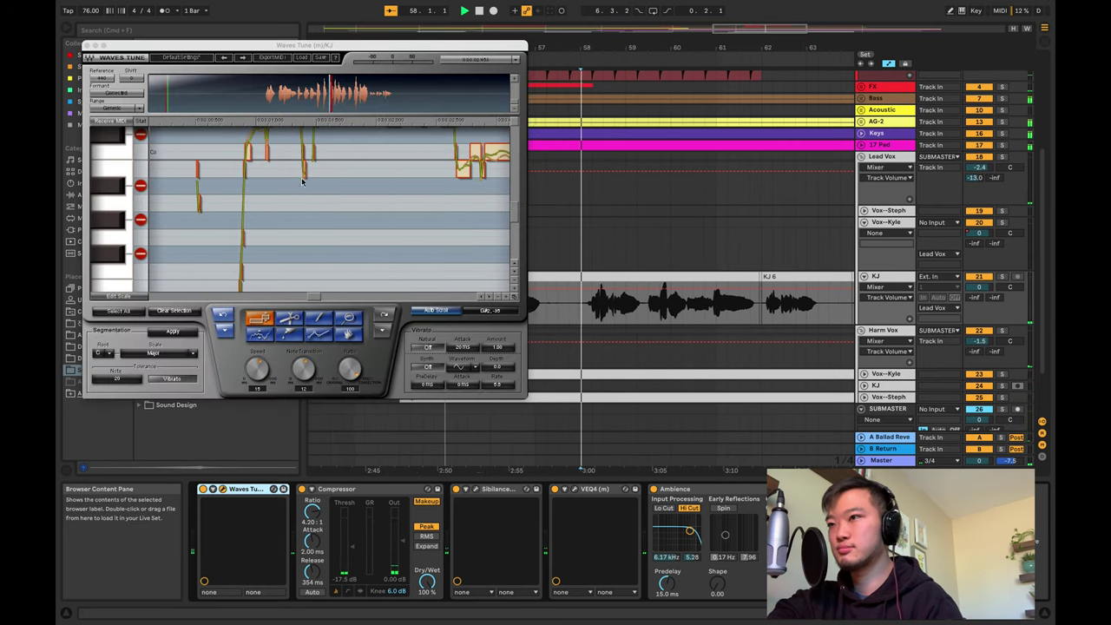
key(space)
Set the Note Transition of the highest note in the KJ phrase at bar 58 to 84 in Waves Tune and replay the phrase
scroll(518, 213, up, 5)
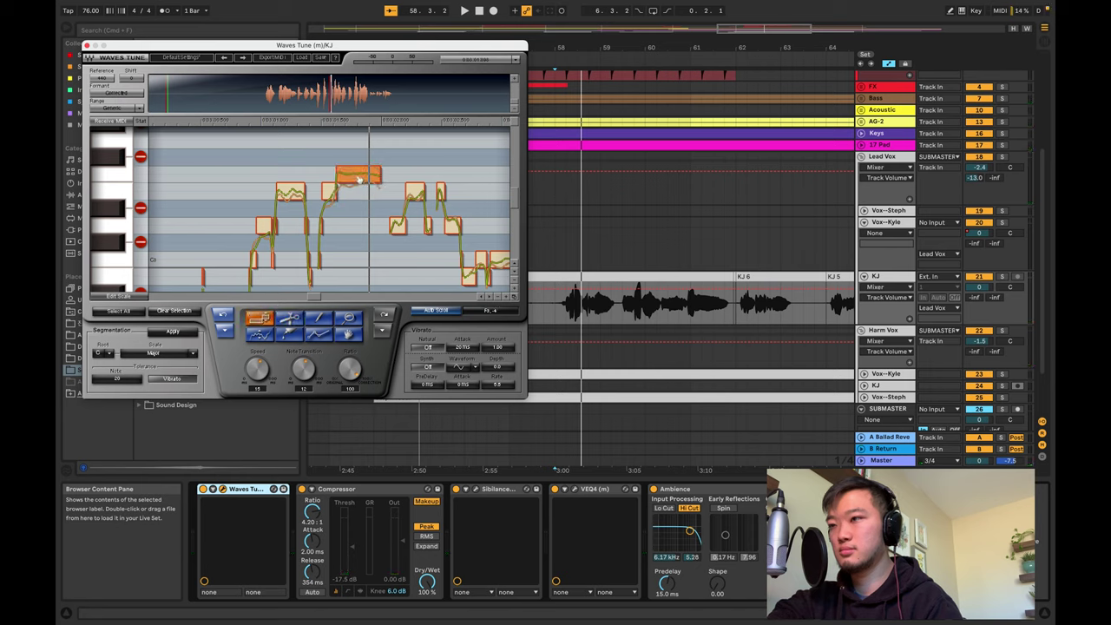
key(space)
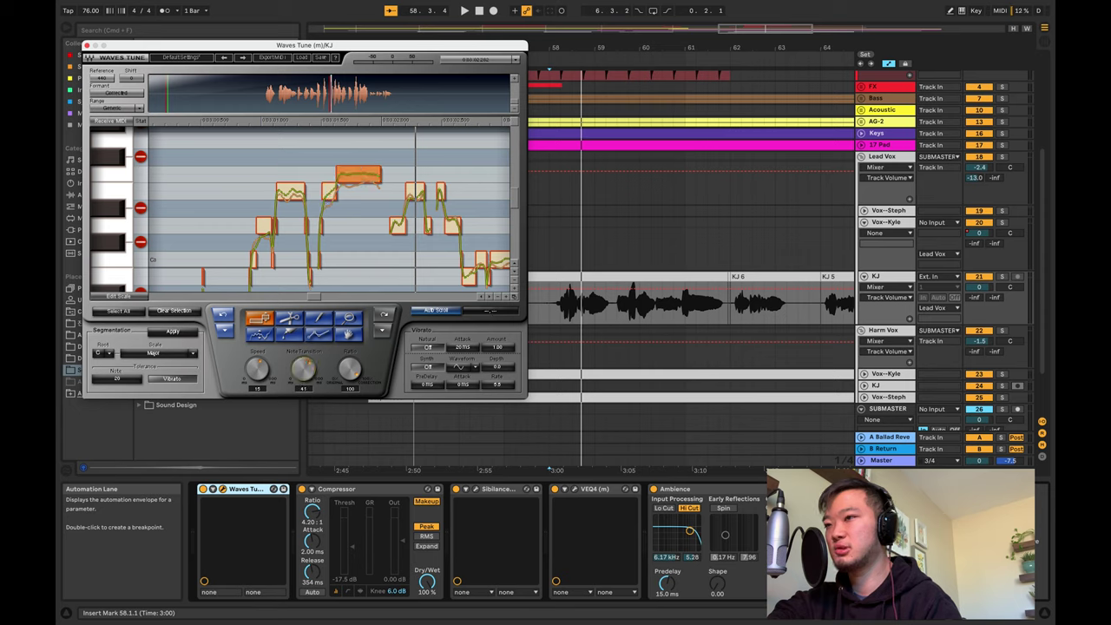
key(space)
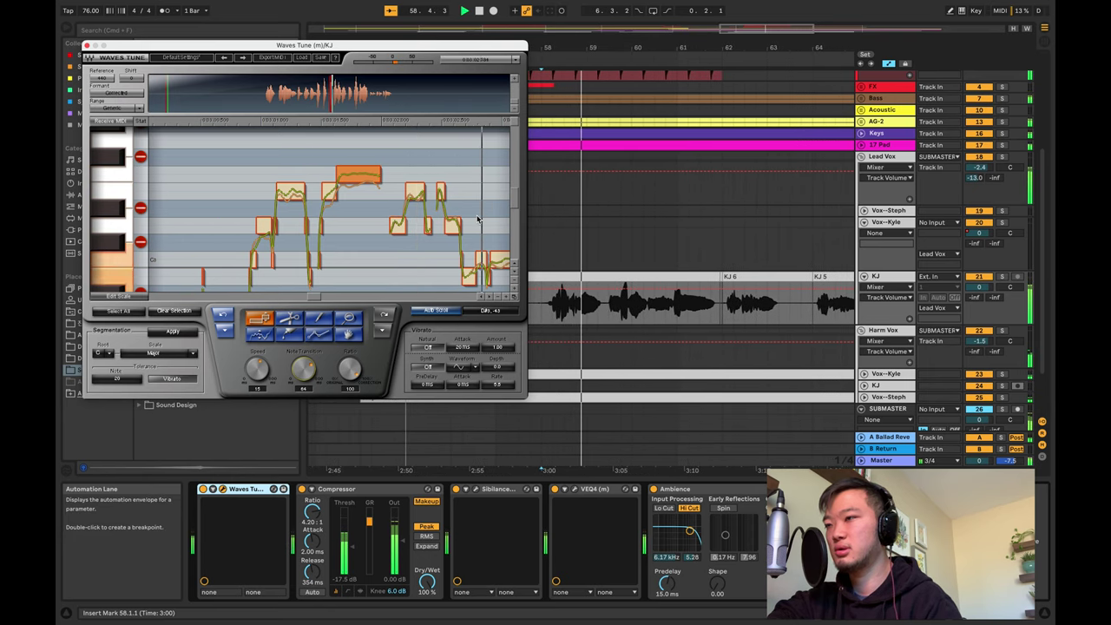
click(89, 45)
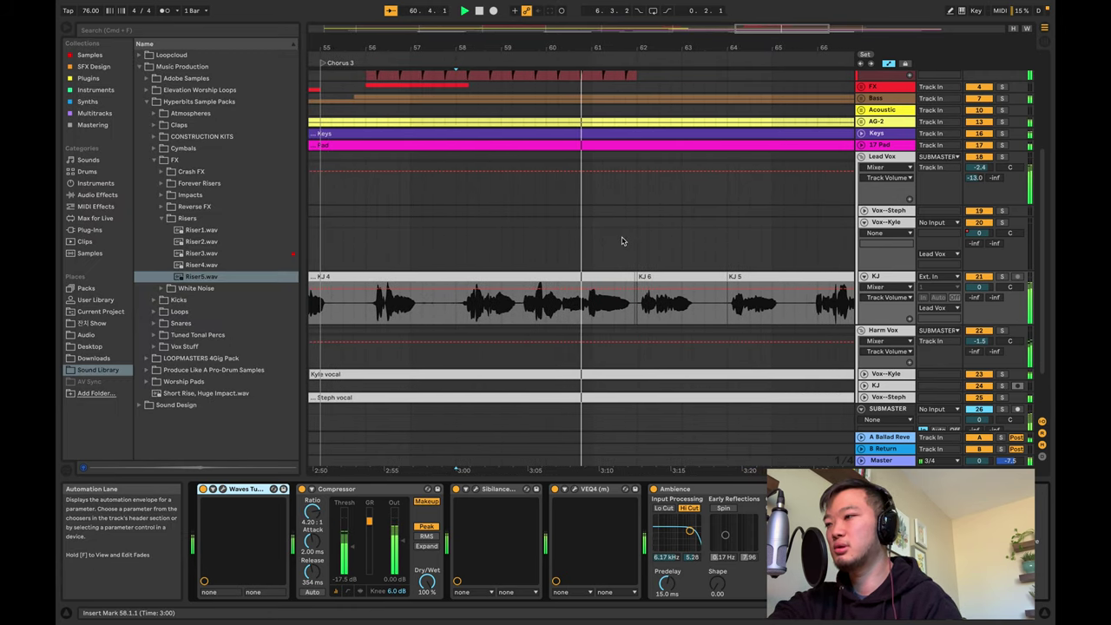
Listen on through Chorus 3 past bar 62, checking the percussion and vocal tracks, and view the whole song arrangement
scroll(622, 242, up, 3)
scroll(622, 242, down, 6)
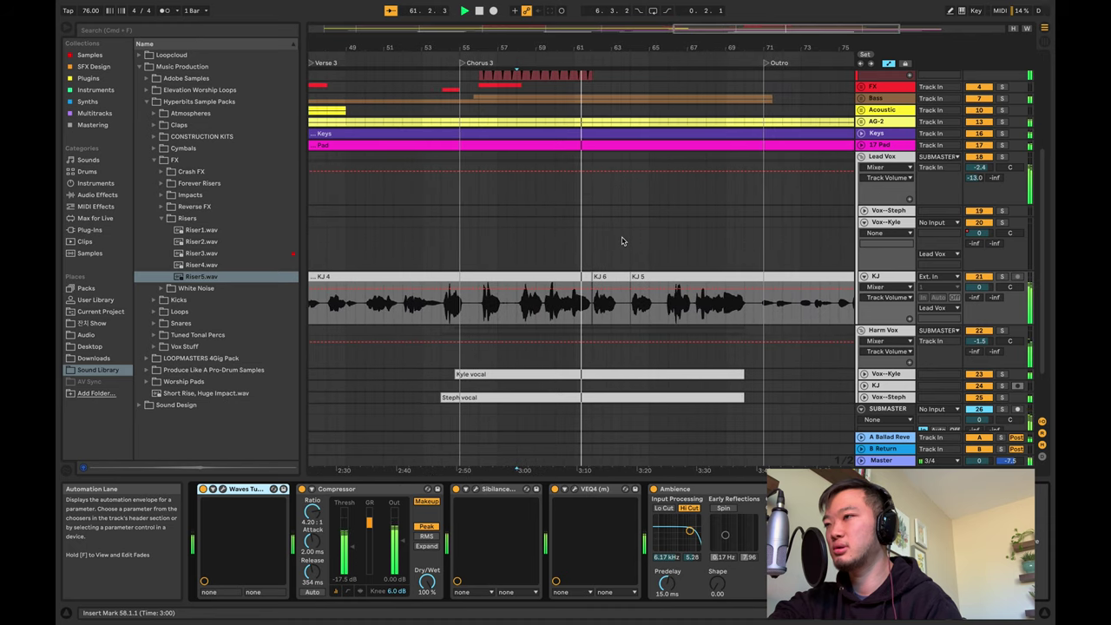
scroll(621, 241, down, 3)
scroll(622, 241, up, 3)
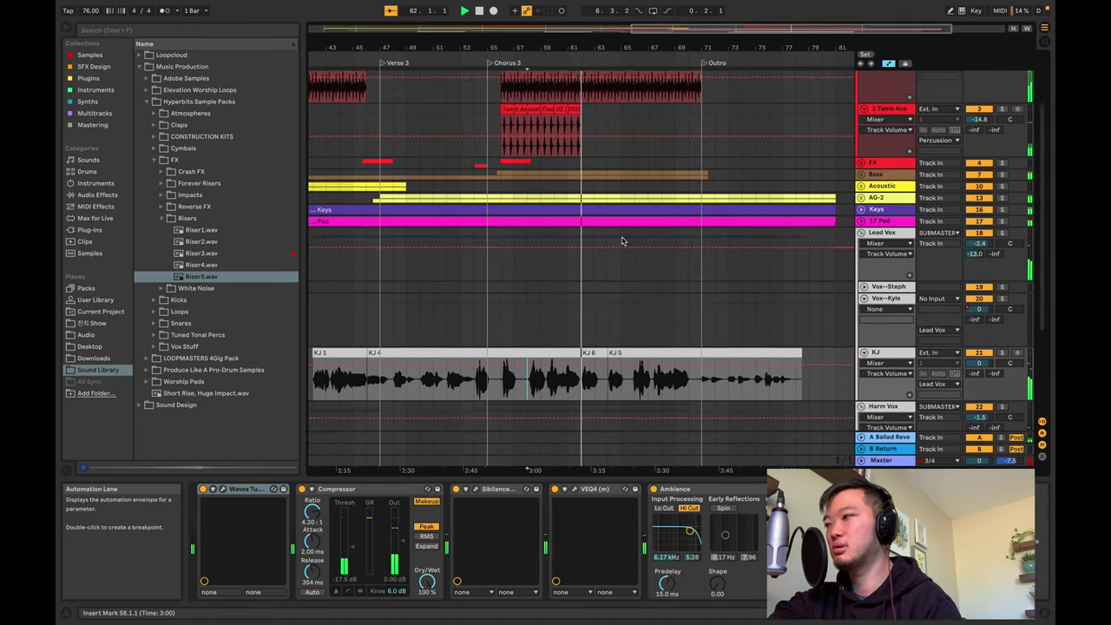
scroll(660, 323, up, 4)
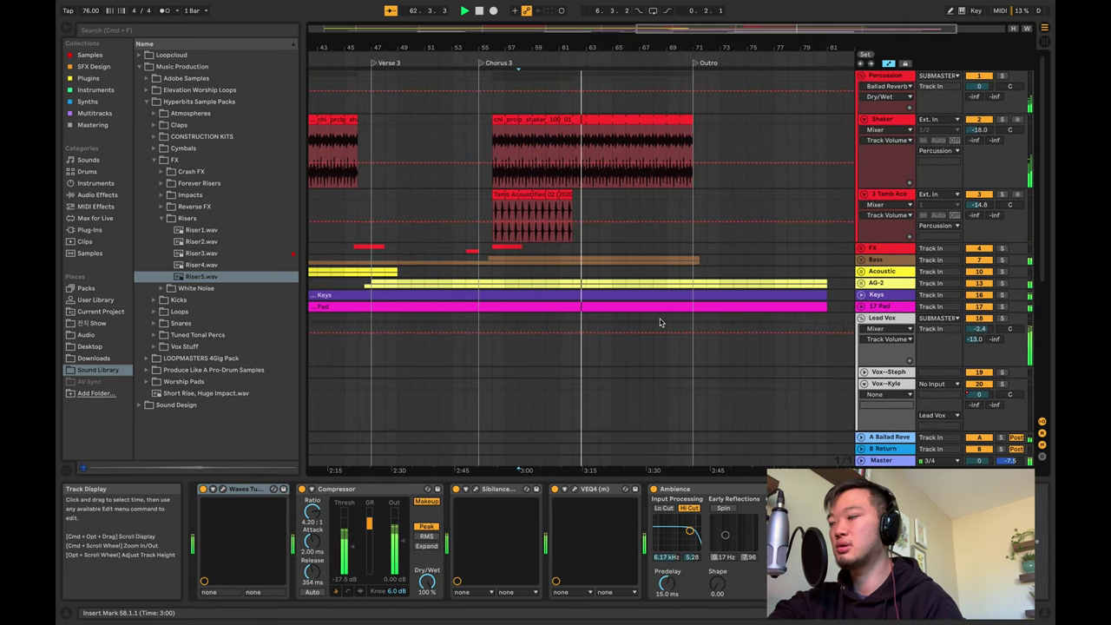
scroll(657, 350, down, 1)
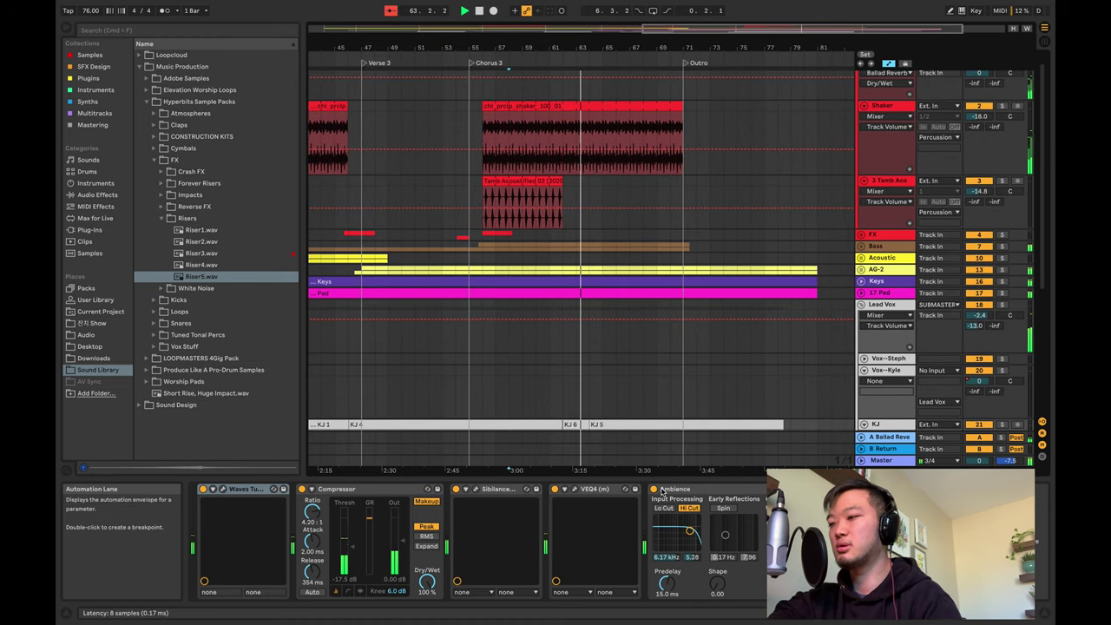
scroll(645, 297, down, 3)
scroll(620, 310, down, 1)
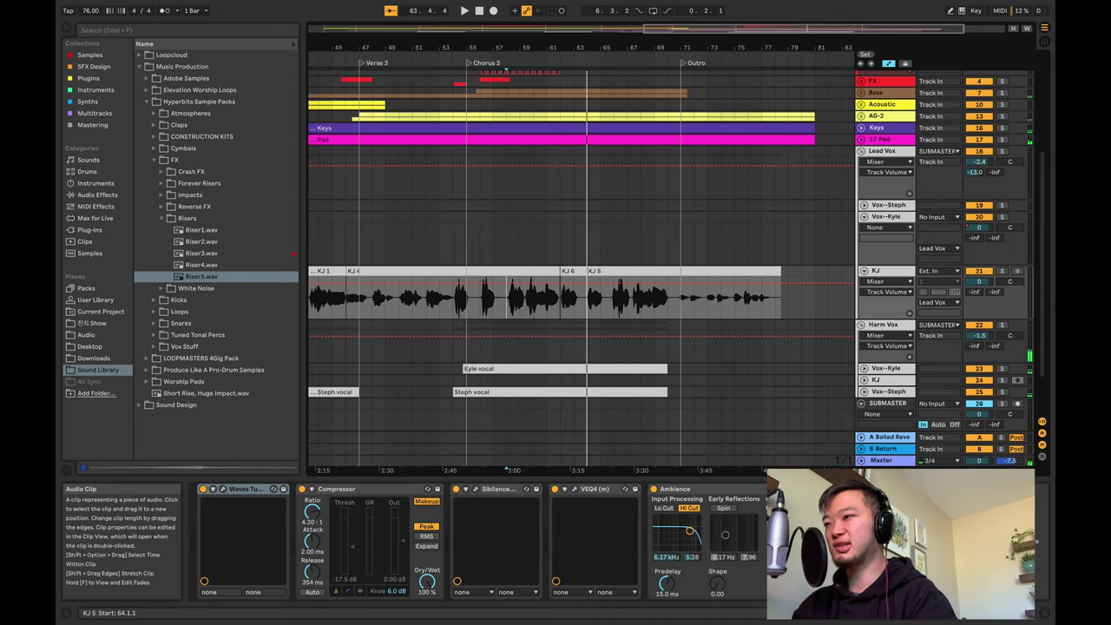
key(w)
scroll(585, 249, up, 4)
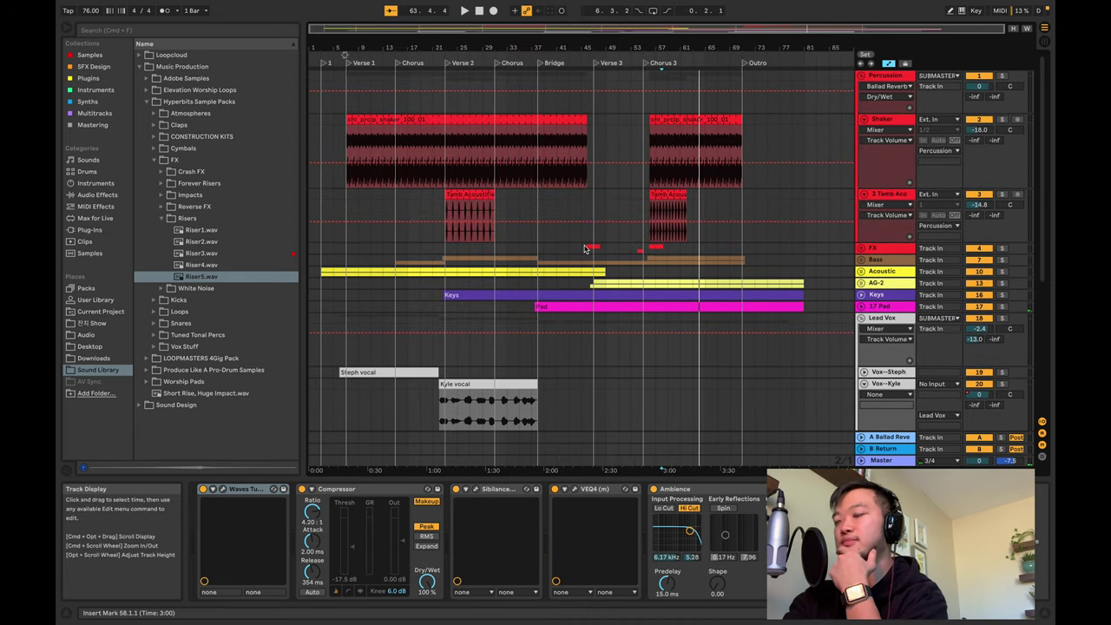